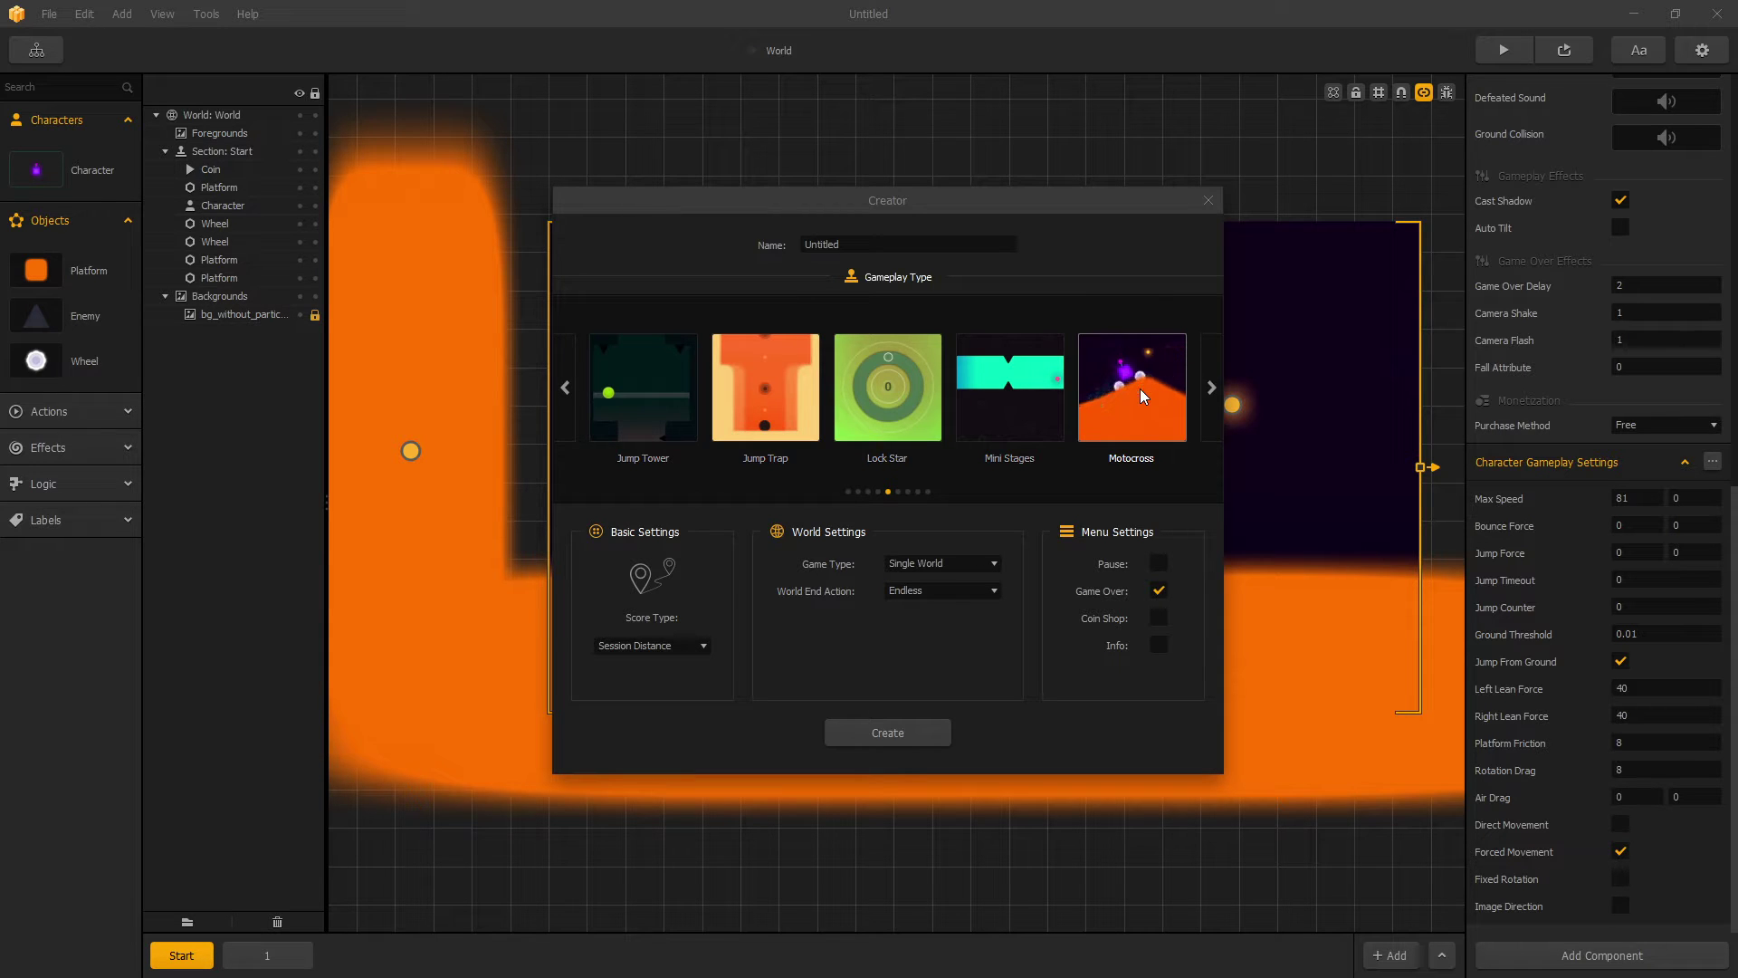
# Step: Create a new game project from the Motocross gameplay type with its default settings
pyautogui.doubleClick(1131, 419)
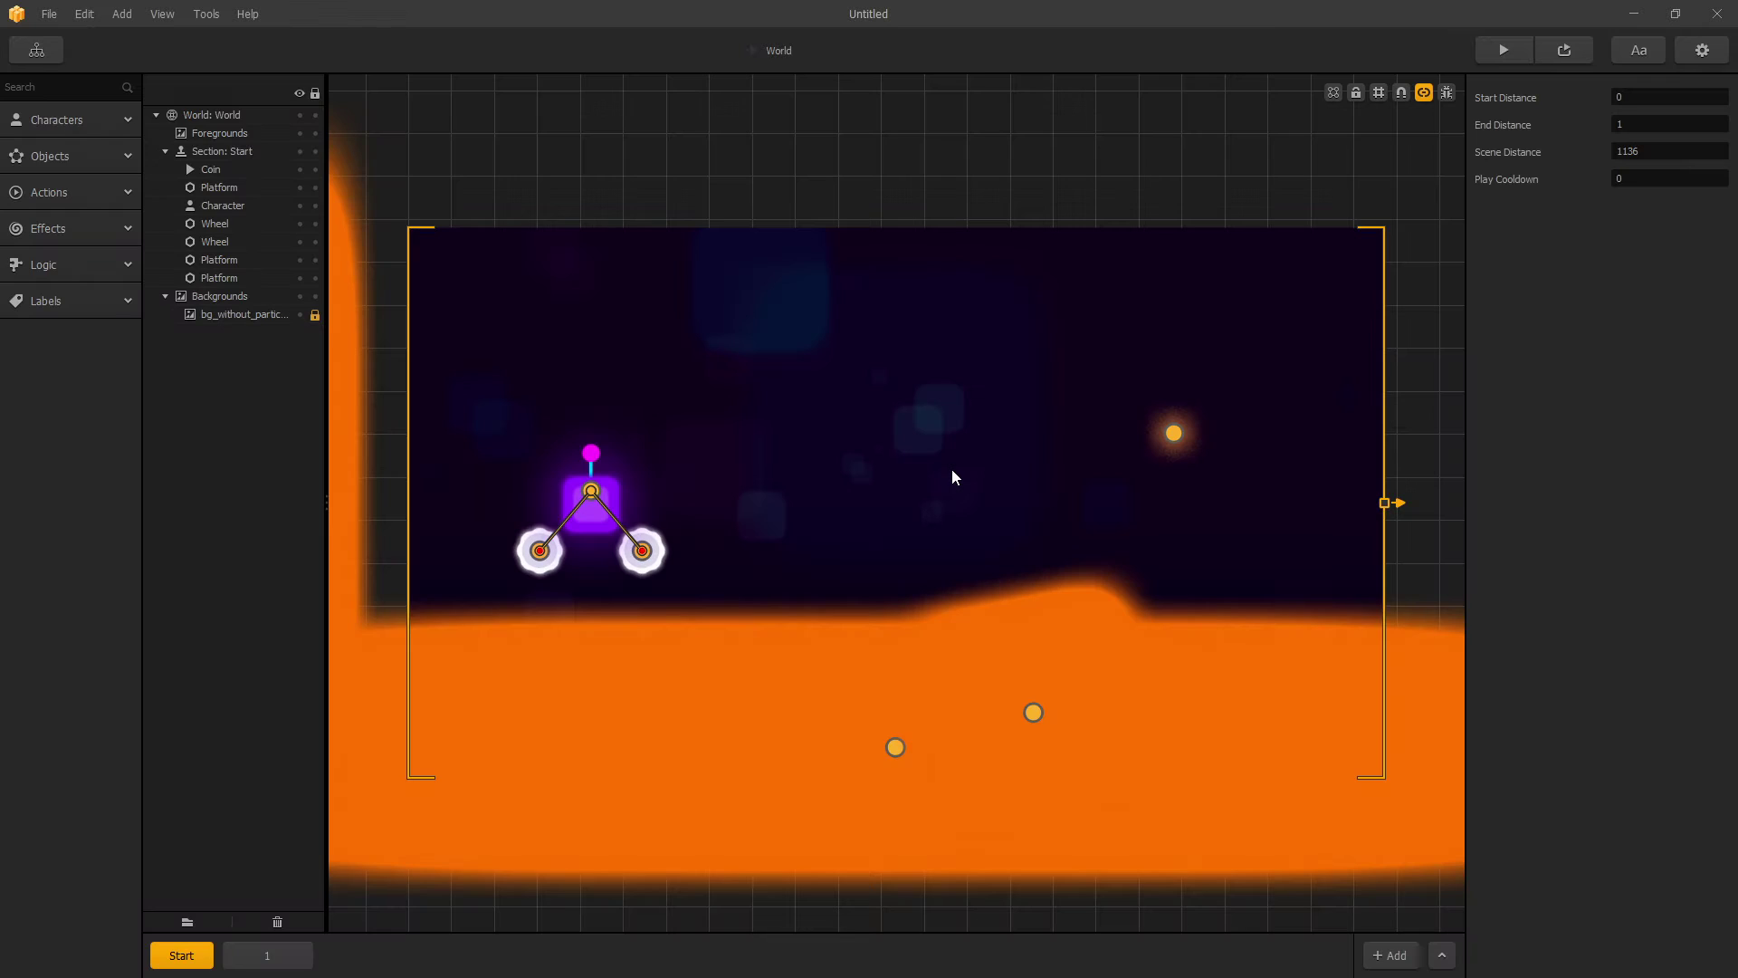
pyautogui.scroll(-3, 694, 465)
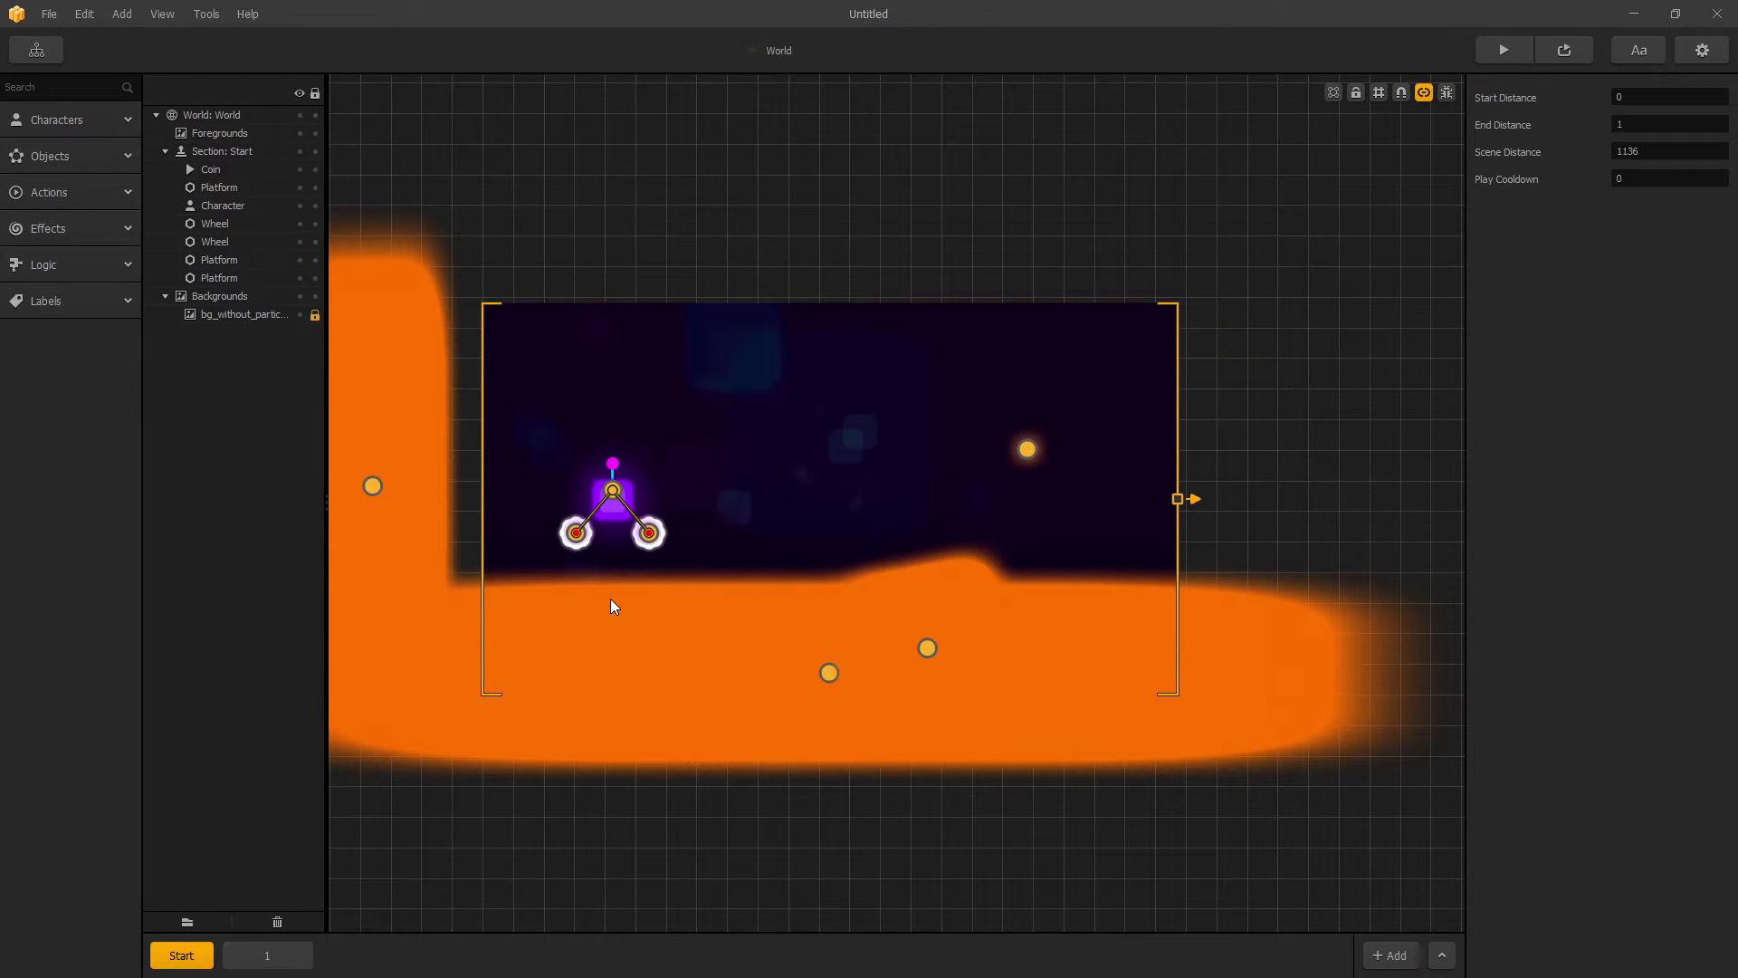
pyautogui.scroll(-2, 612, 601)
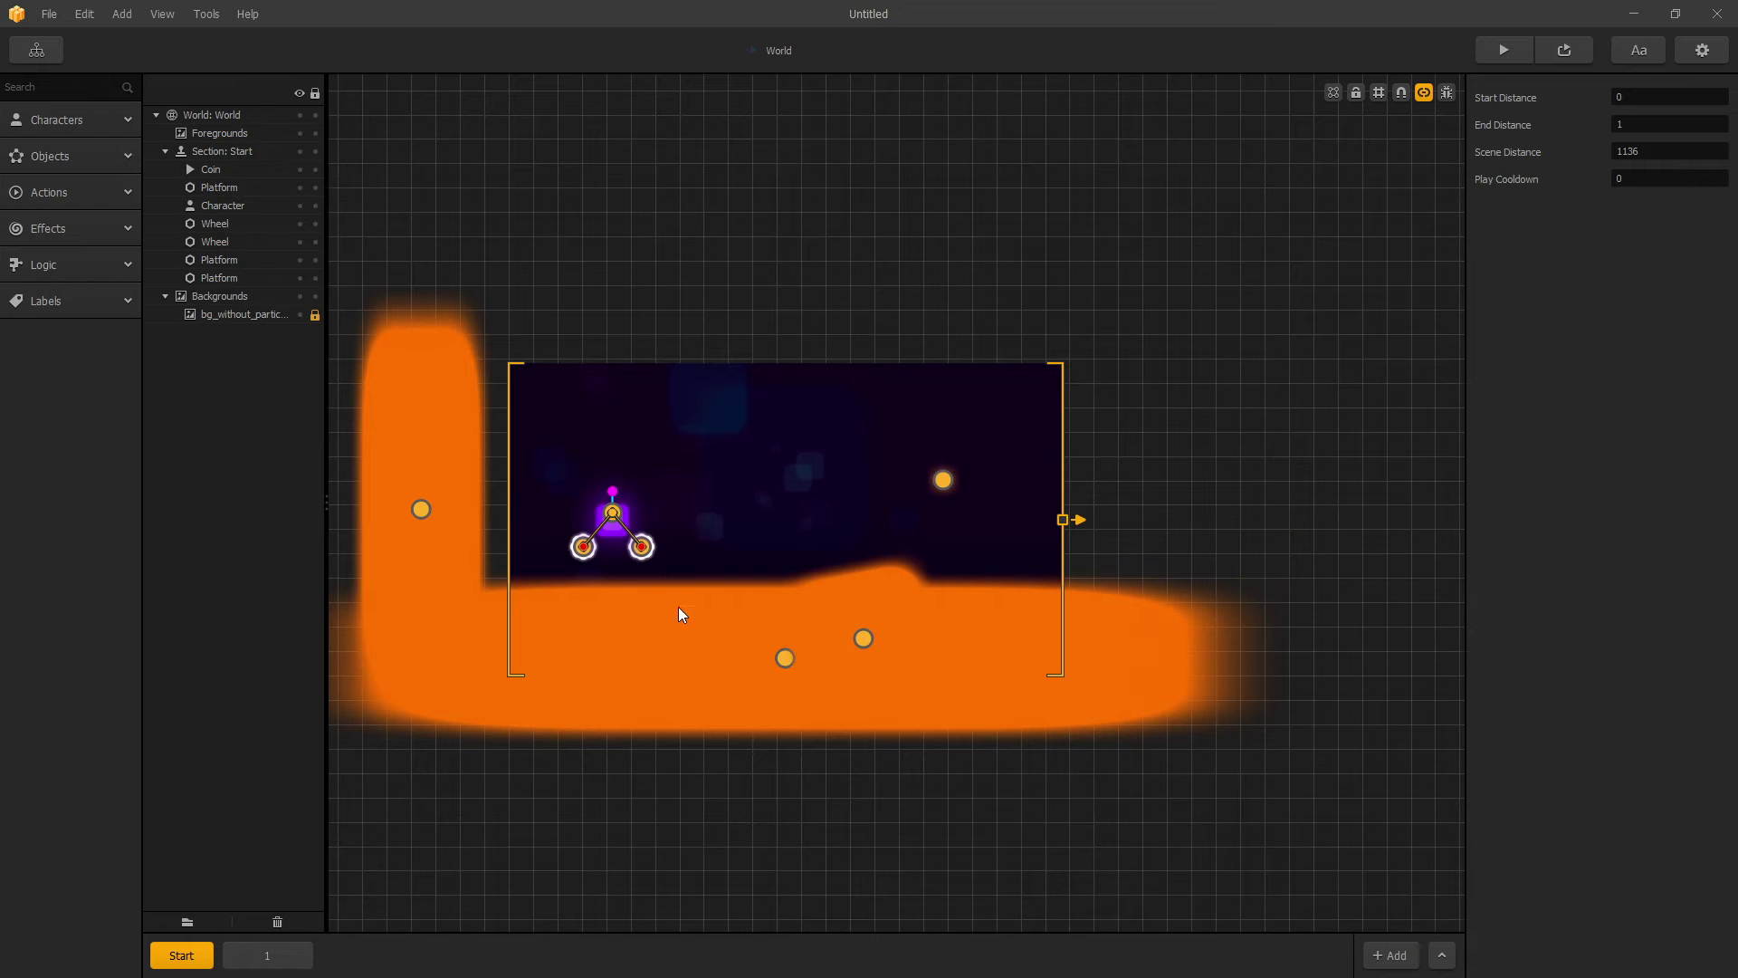
pyautogui.moveTo(693, 639); pyautogui.dragTo(796, 570, button='middle')
# Step: Hide the object and joint markers in the scene, and view the game mind map before reopening the World scene
pyautogui.click(1423, 92)
pyautogui.click(36, 49)
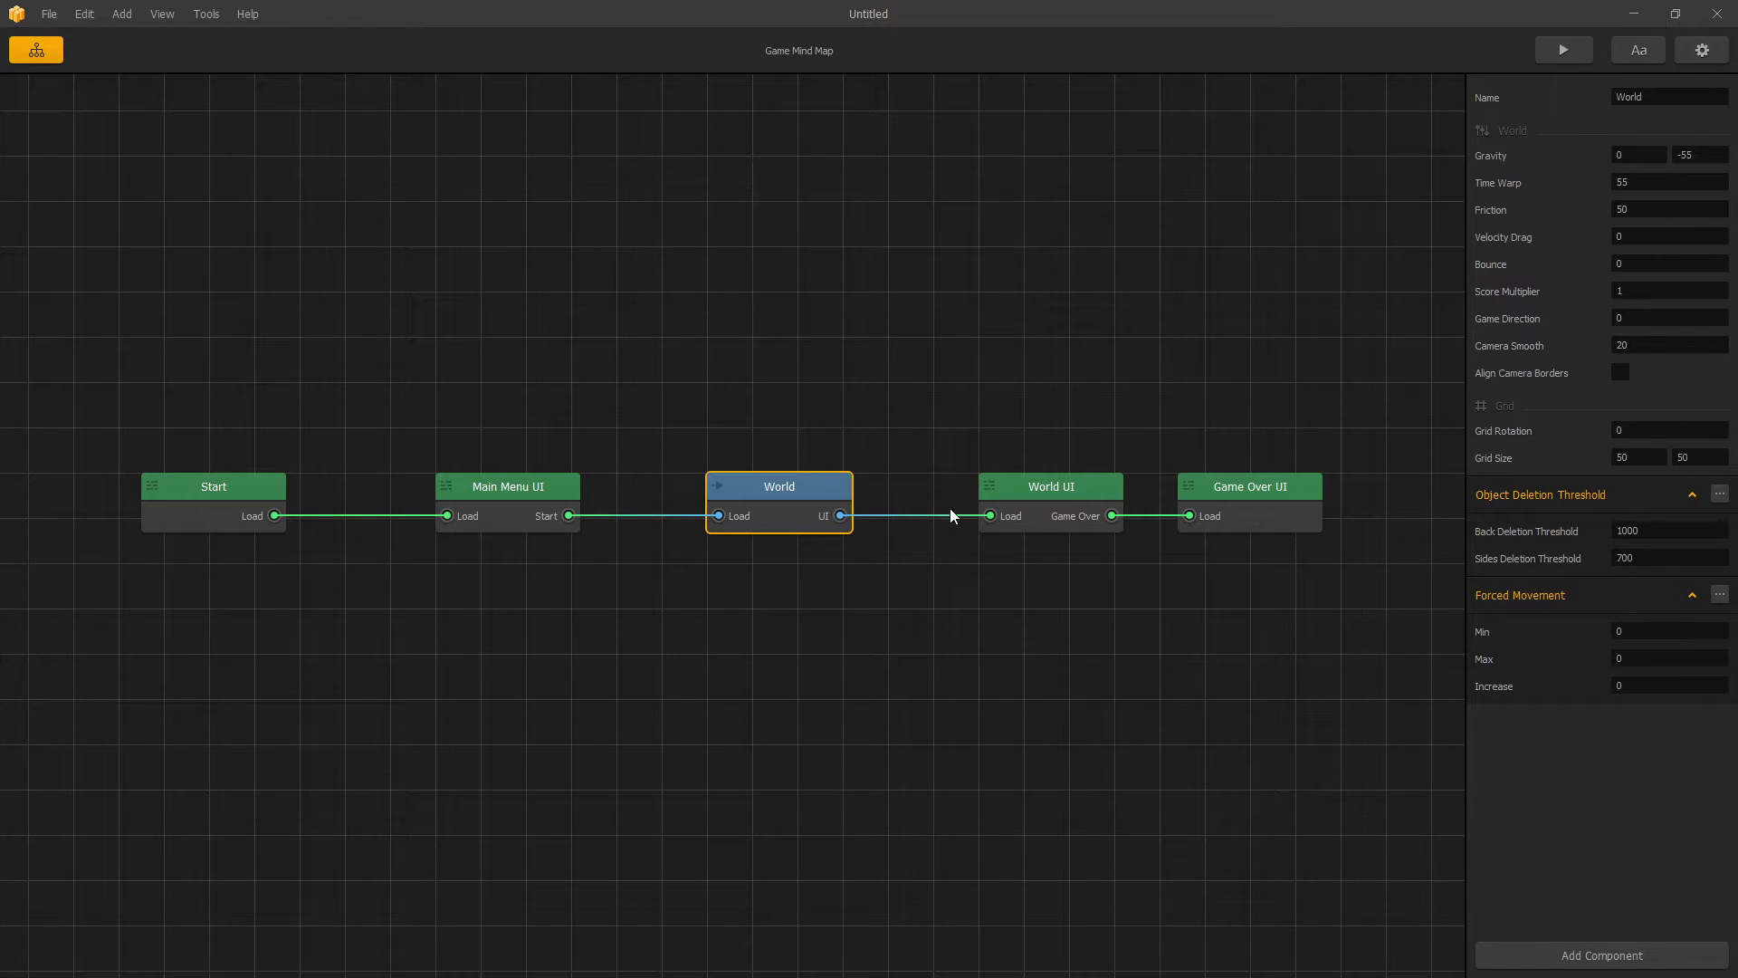
pyautogui.doubleClick(757, 498)
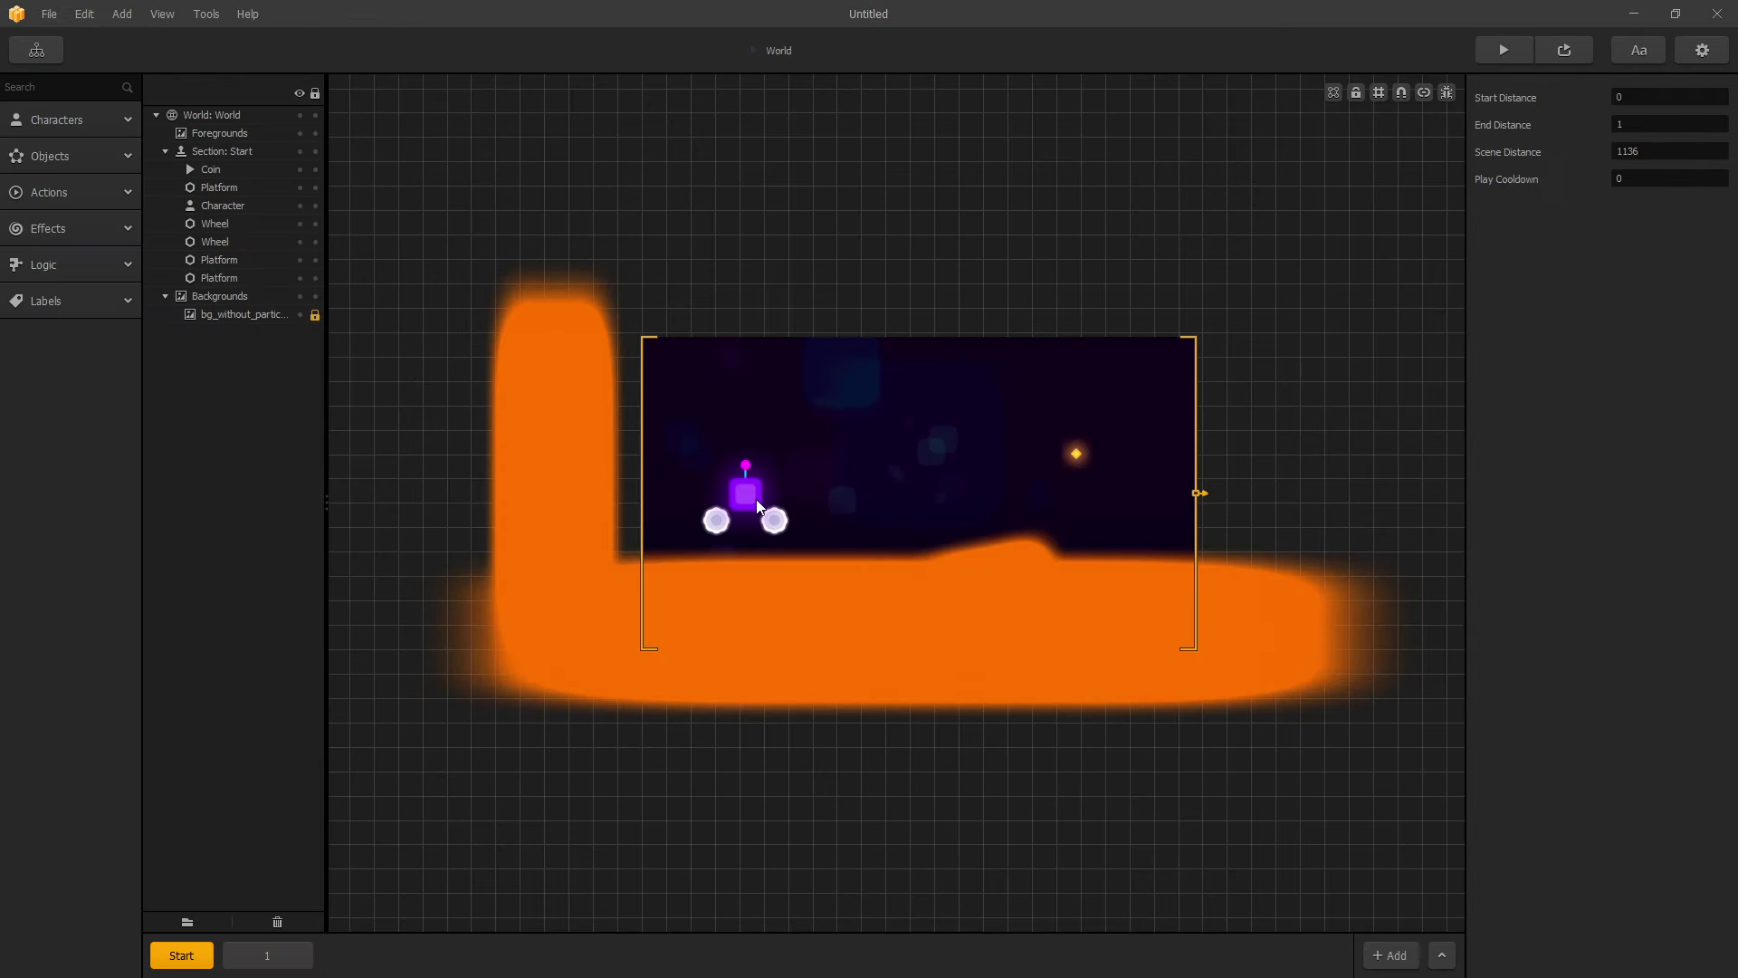
pyautogui.scroll(2, 812, 400)
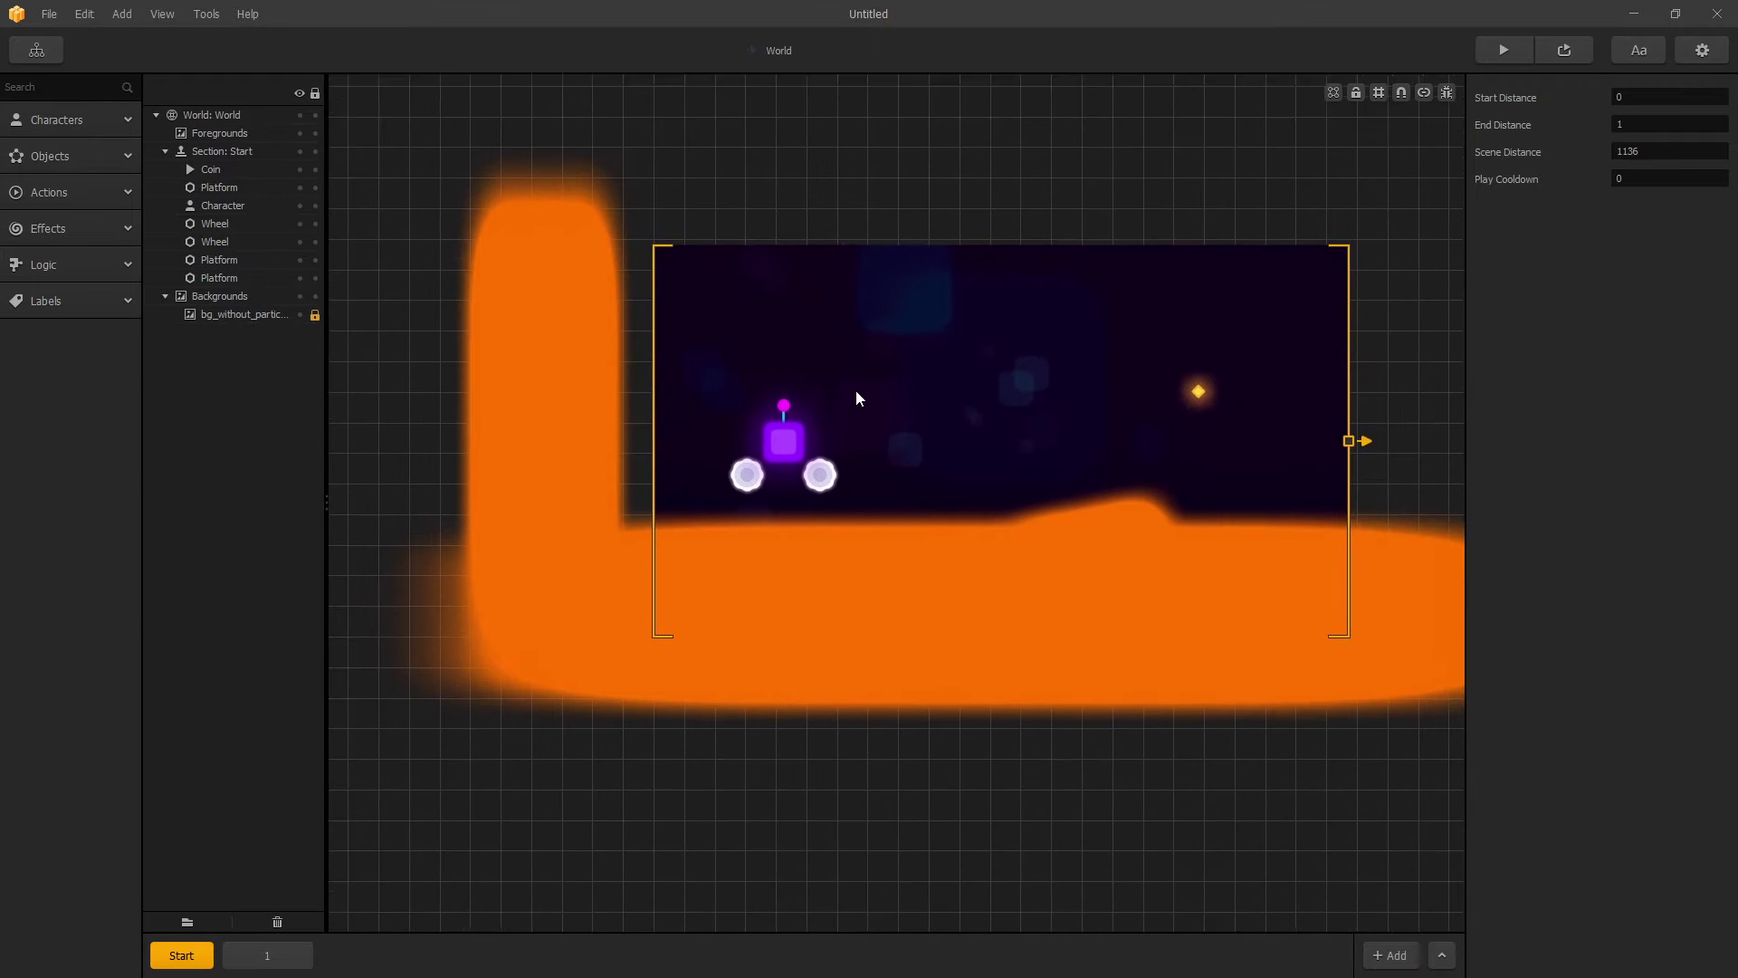
# Step: Preview the game, start play, and test driving the vehicle forward and backward with the on-screen arrows
pyautogui.click(1506, 48)
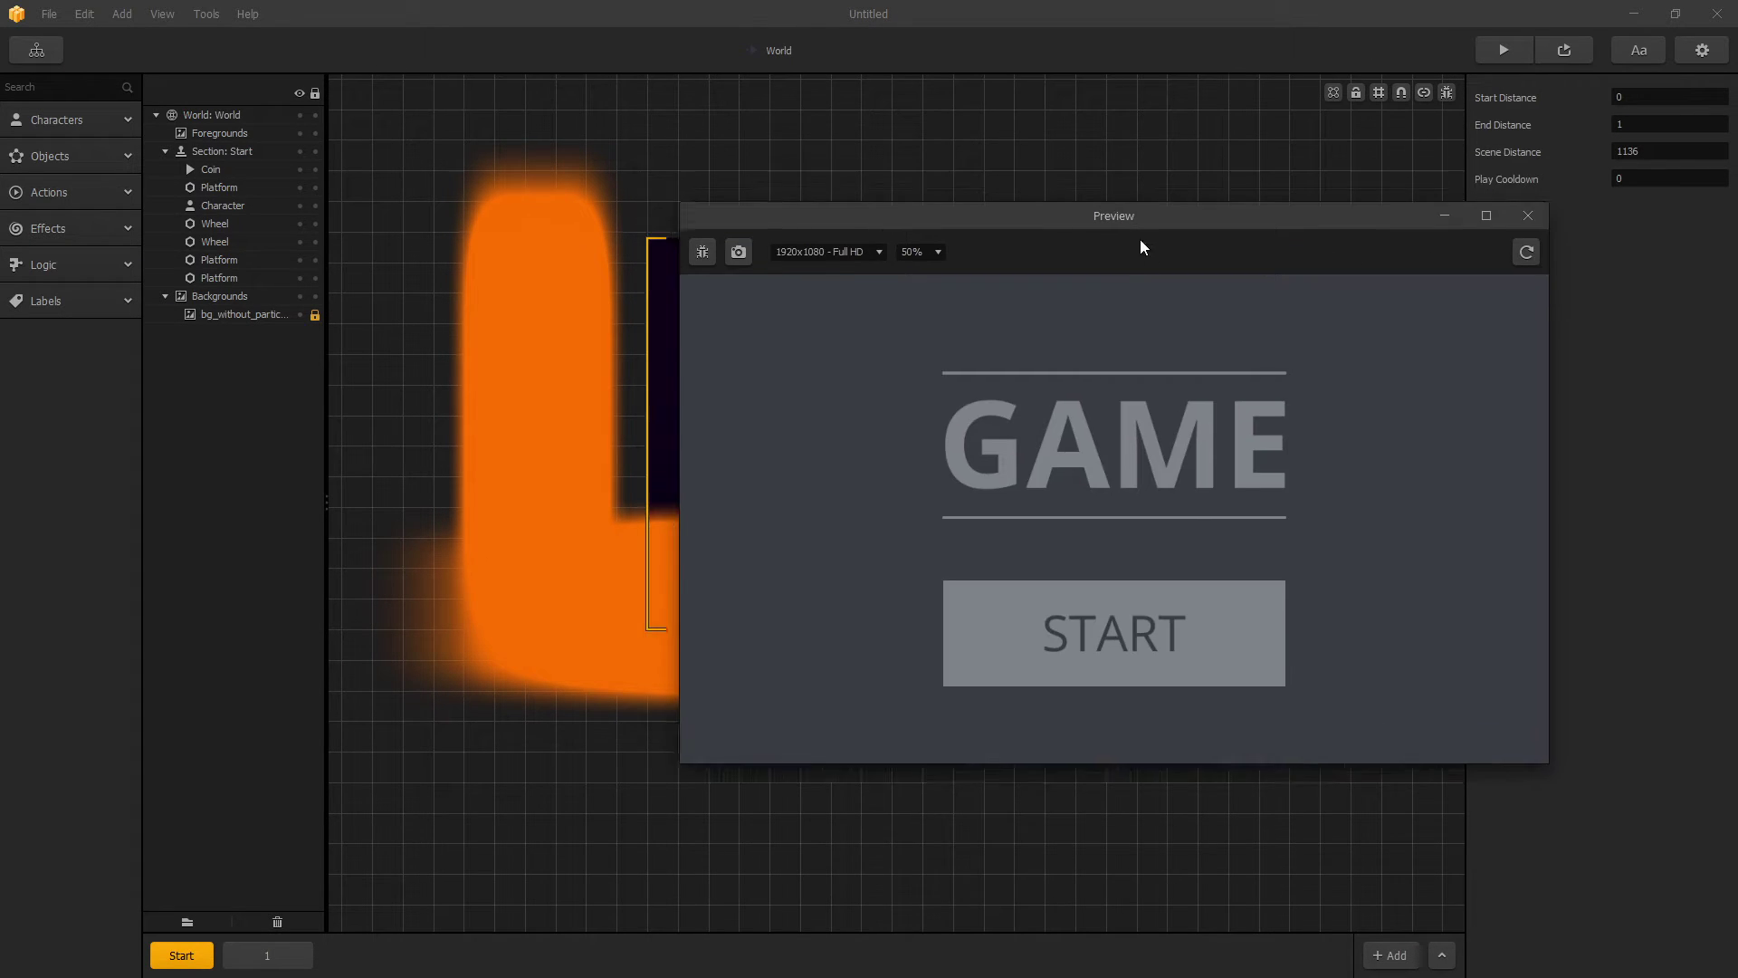
pyautogui.click(1090, 598)
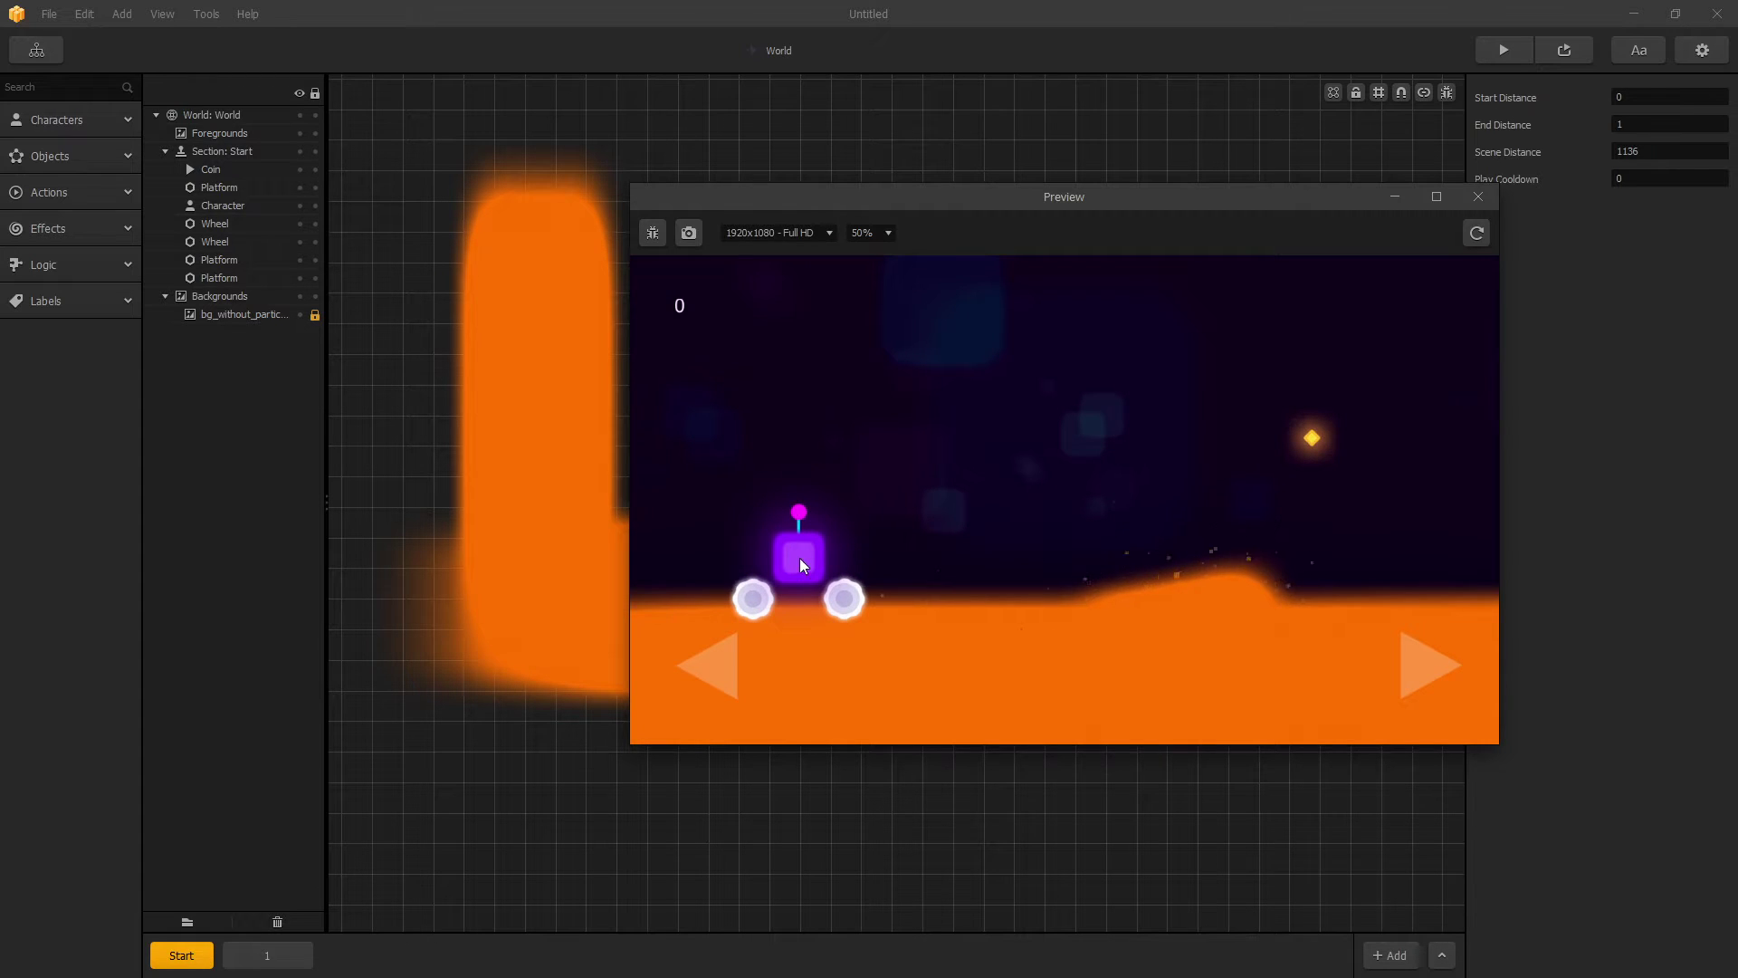
pyautogui.click(1416, 660)
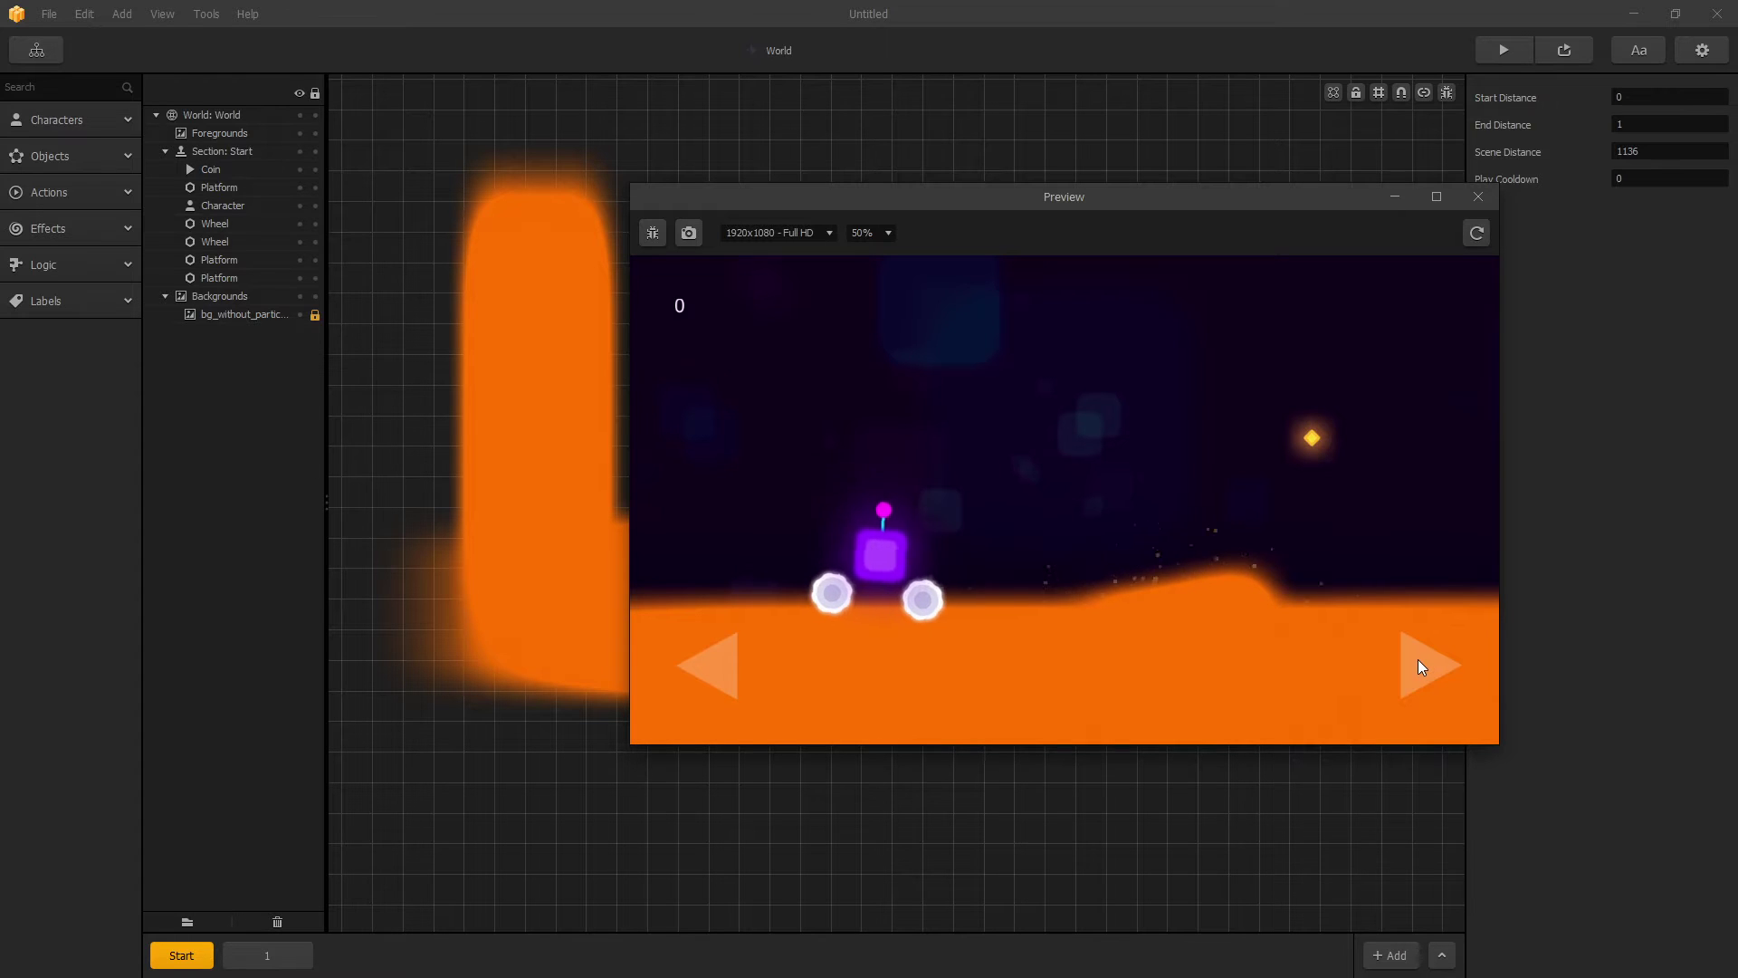
pyautogui.click(686, 664)
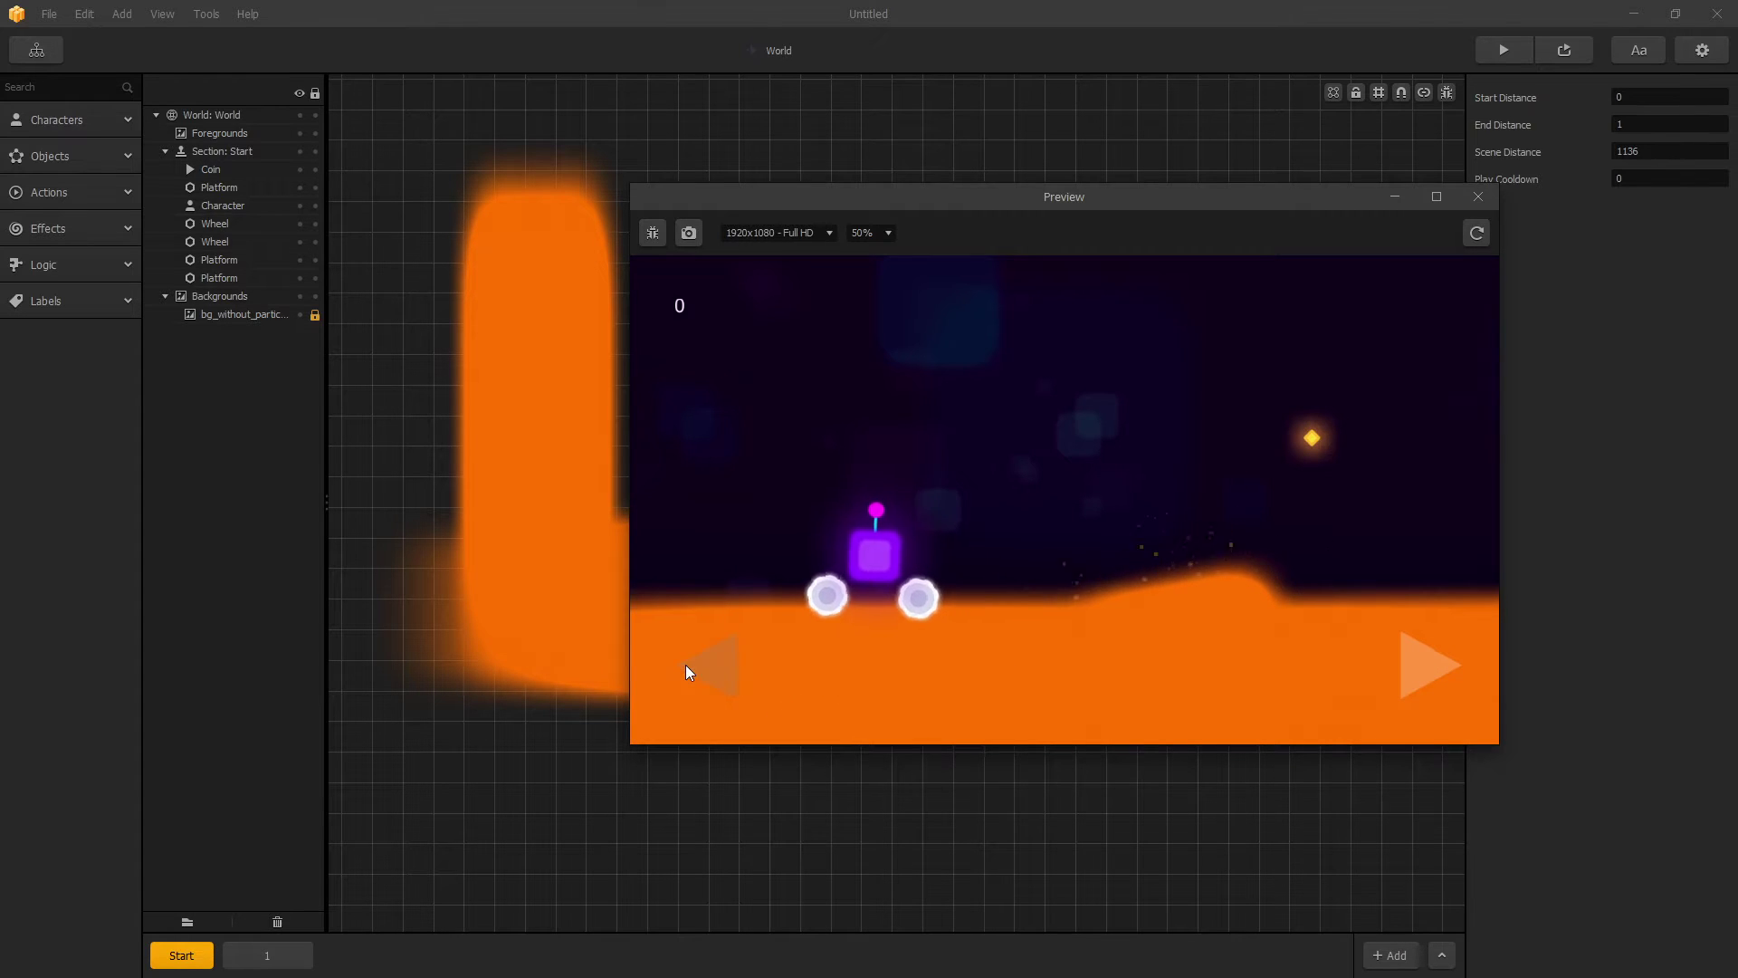
pyautogui.click(1442, 661)
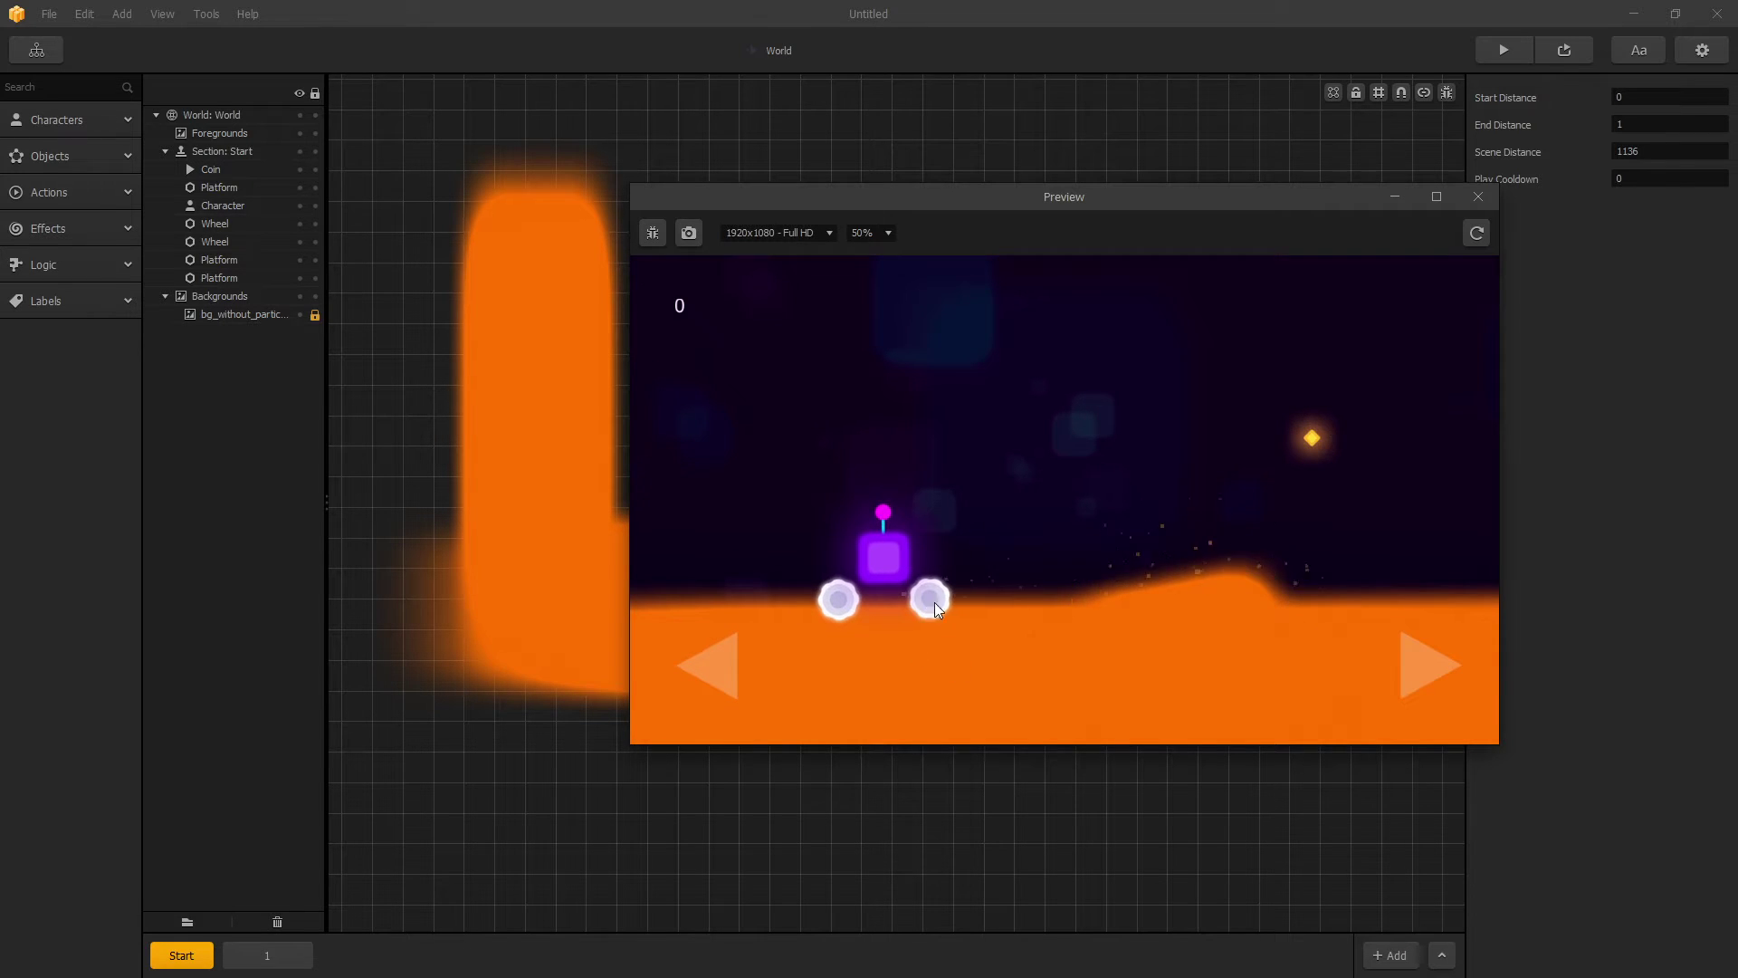
pyautogui.click(1421, 649)
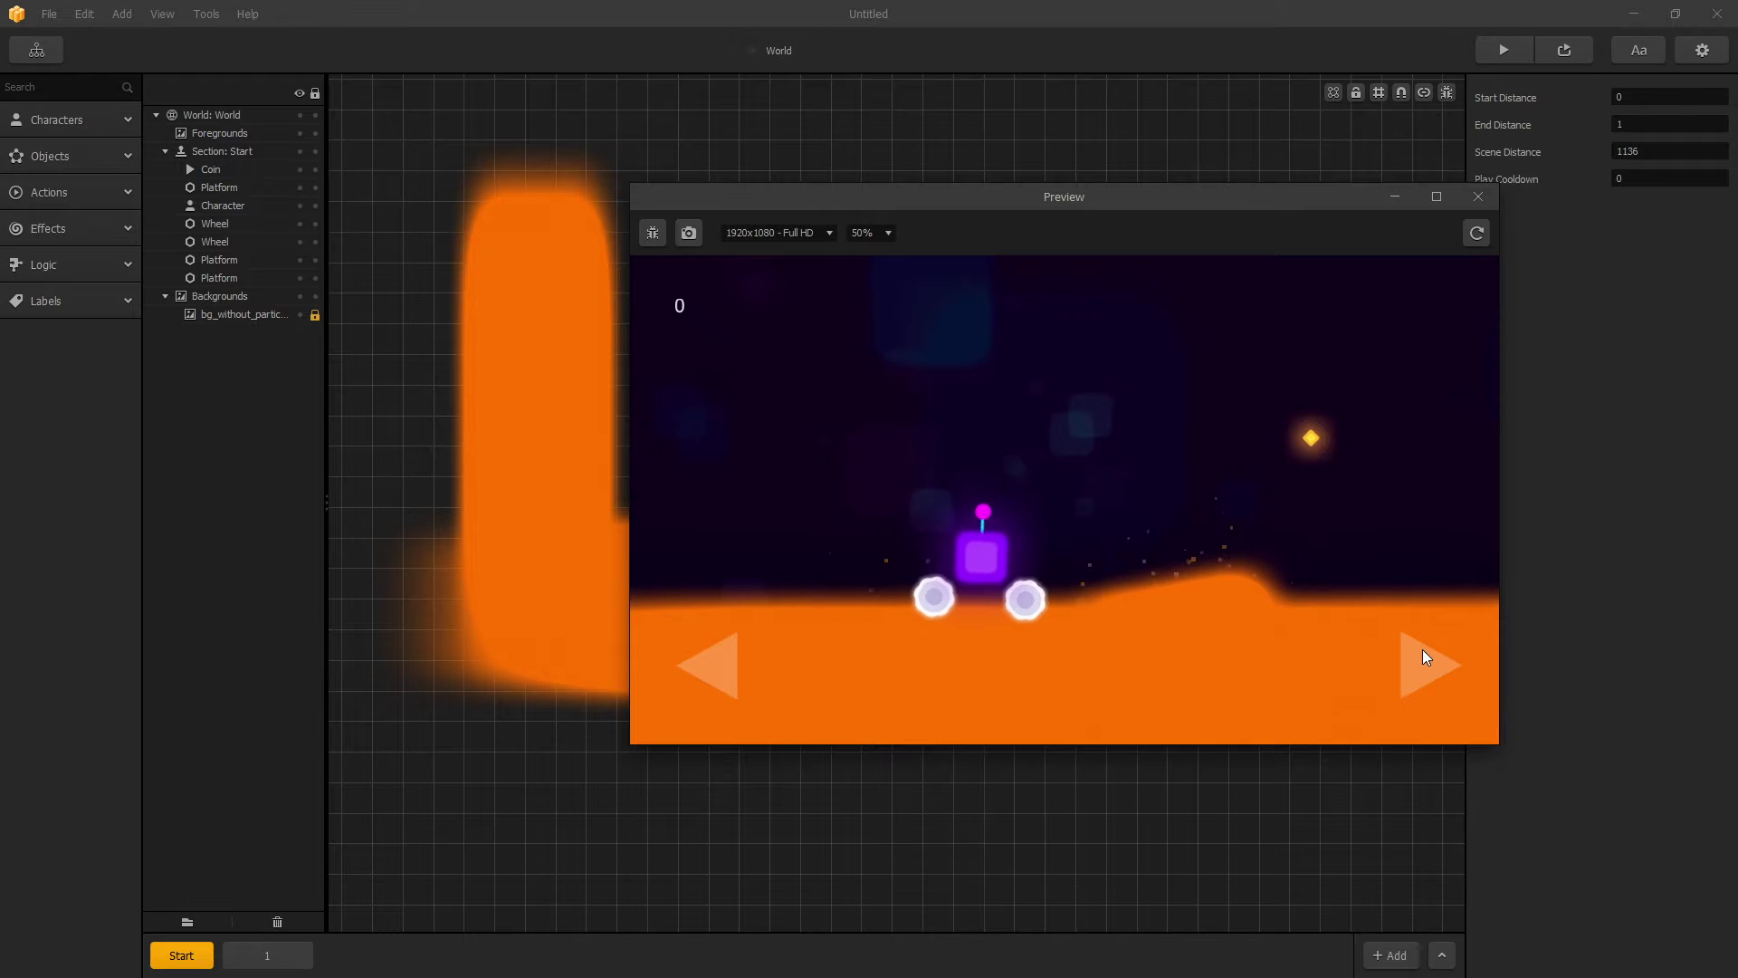
pyautogui.click(734, 652)
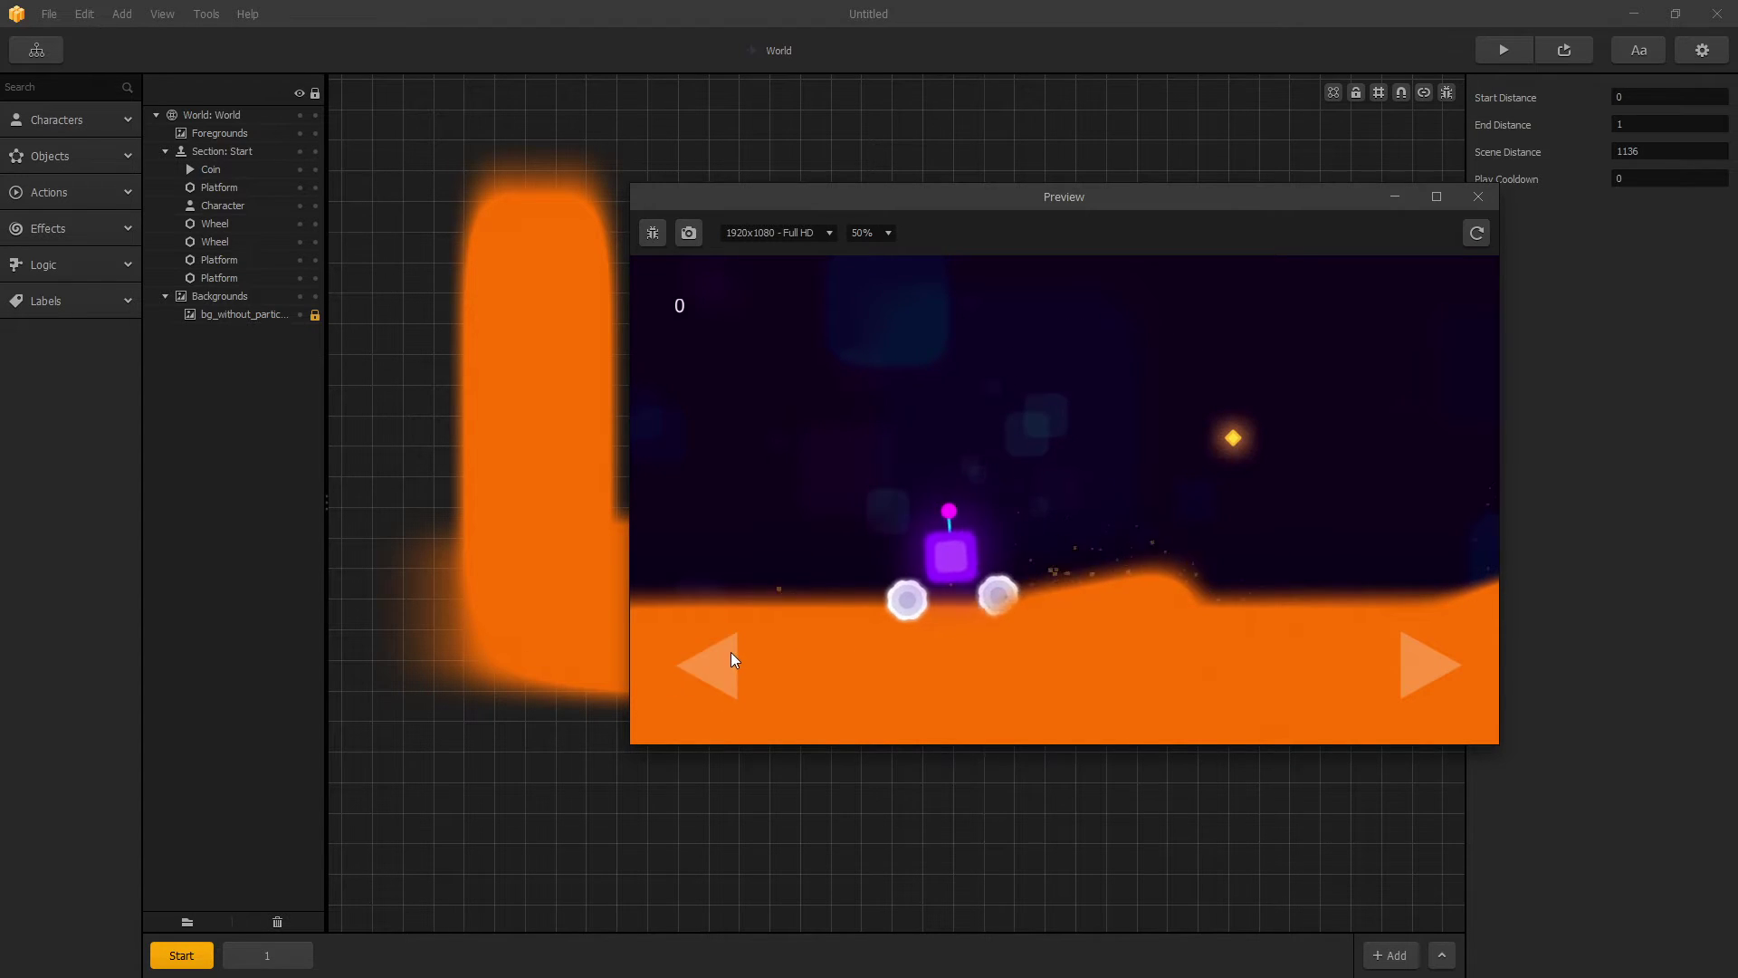
pyautogui.moveTo(730, 652); pyautogui.dragTo(715, 655)
pyautogui.click(1426, 661)
pyautogui.moveTo(1427, 661); pyautogui.dragTo(1429, 674)
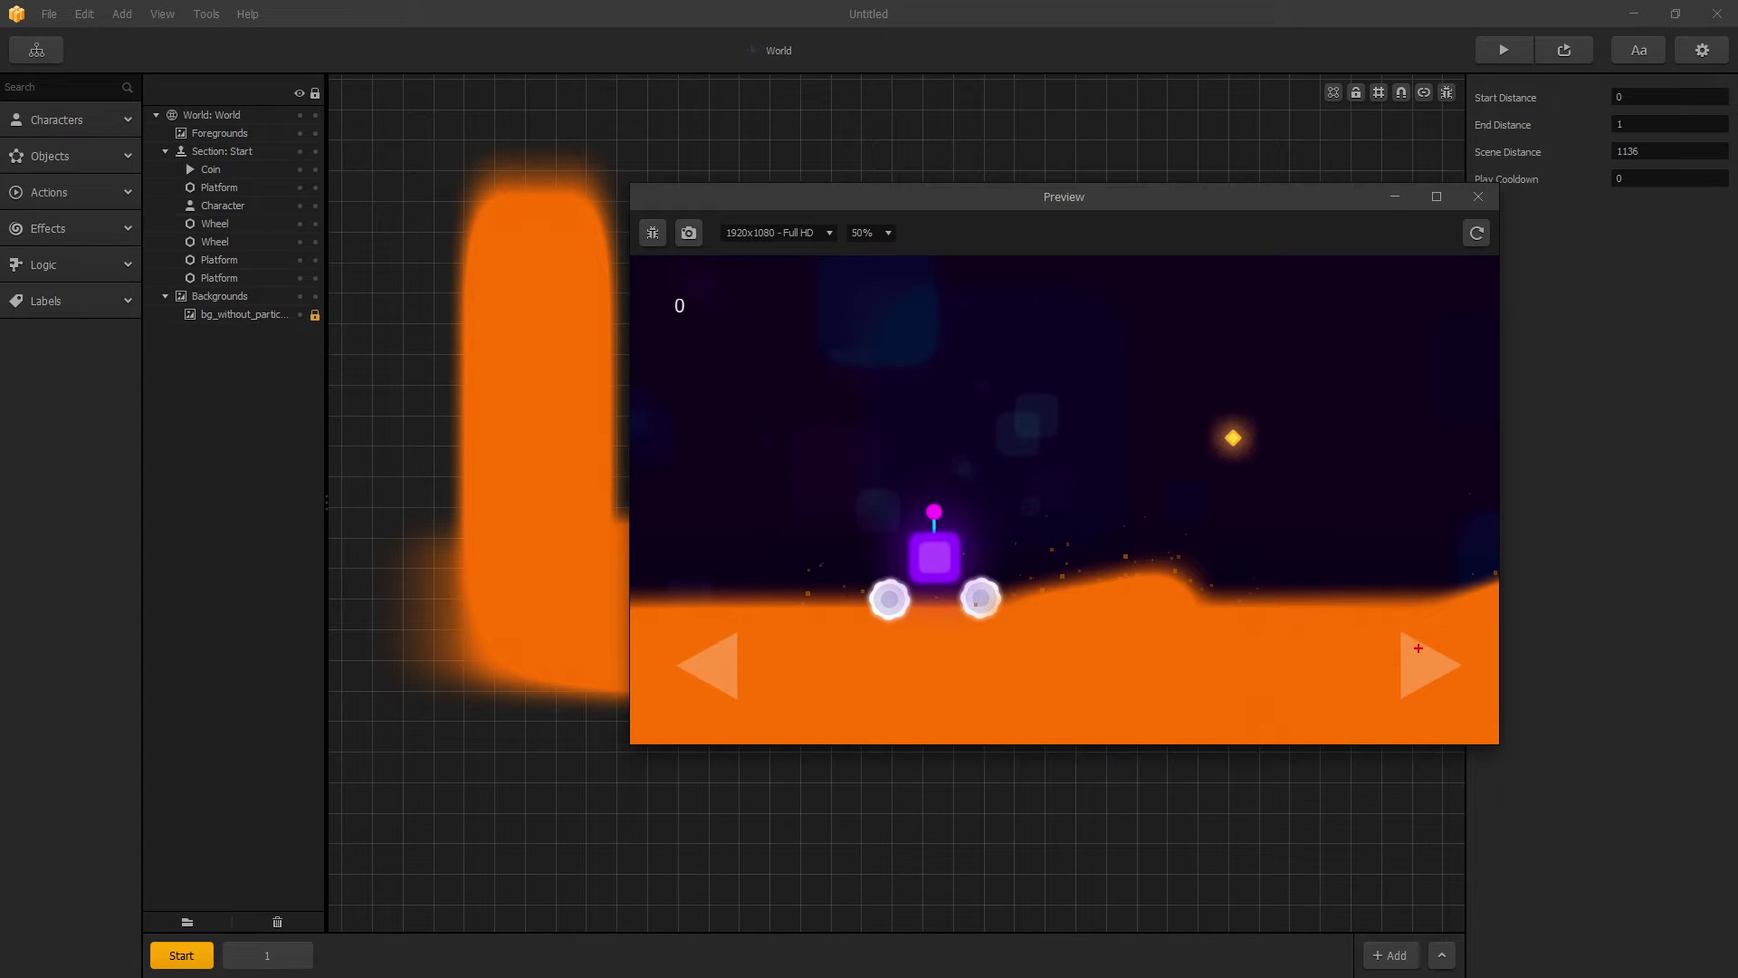
pyautogui.moveTo(1392, 634)
pyautogui.mouseDown()
pyautogui.moveTo(1447, 675)
pyautogui.moveTo(1395, 675)
pyautogui.mouseUp()
pyautogui.moveTo(995, 592)
pyautogui.mouseDown()
pyautogui.moveTo(979, 580)
pyautogui.moveTo(965, 616)
pyautogui.moveTo(994, 586)
pyautogui.moveTo(984, 605)
pyautogui.mouseUp()
pyautogui.moveTo(722, 647); pyautogui.dragTo(730, 662)
pyautogui.moveTo(889, 581)
pyautogui.mouseDown()
pyautogui.moveTo(857, 602)
pyautogui.moveTo(916, 625)
pyautogui.moveTo(905, 585)
pyautogui.moveTo(744, 598)
pyautogui.moveTo(781, 584)
pyautogui.moveTo(769, 625)
pyautogui.mouseUp()
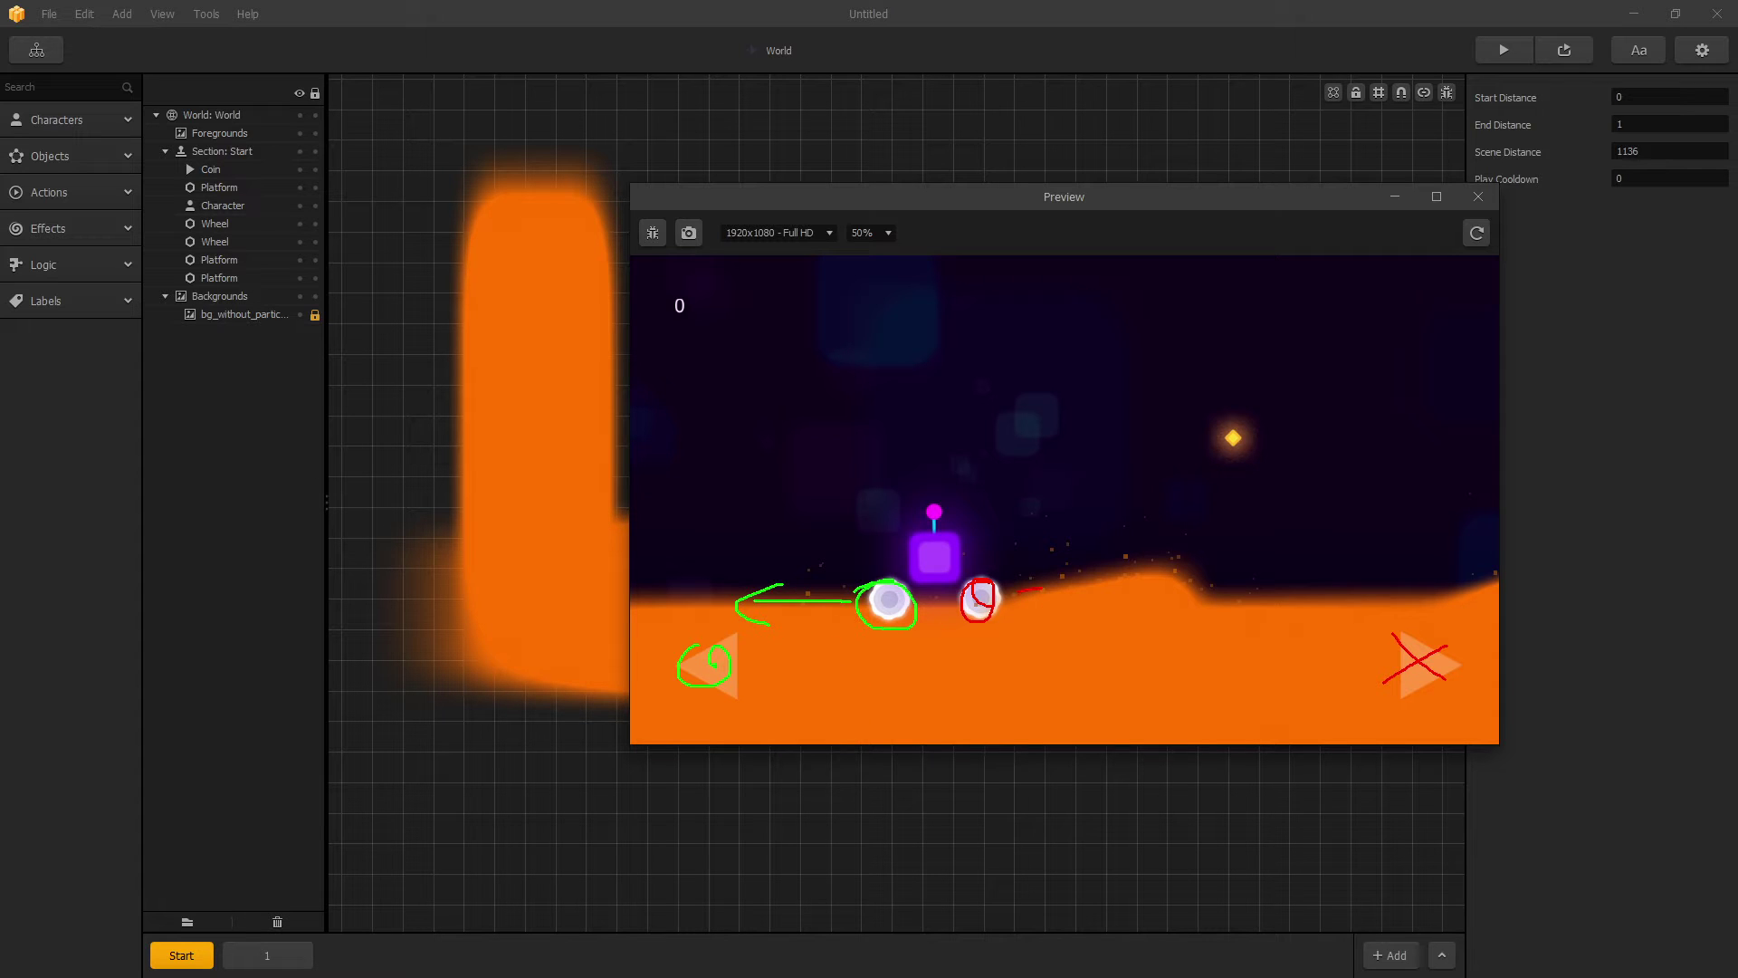
pyautogui.moveTo(1041, 588); pyautogui.dragTo(1126, 584)
pyautogui.moveTo(1068, 559)
pyautogui.mouseDown()
pyautogui.moveTo(1125, 585)
pyautogui.moveTo(1066, 605)
pyautogui.mouseUp()
pyautogui.press('Escape')
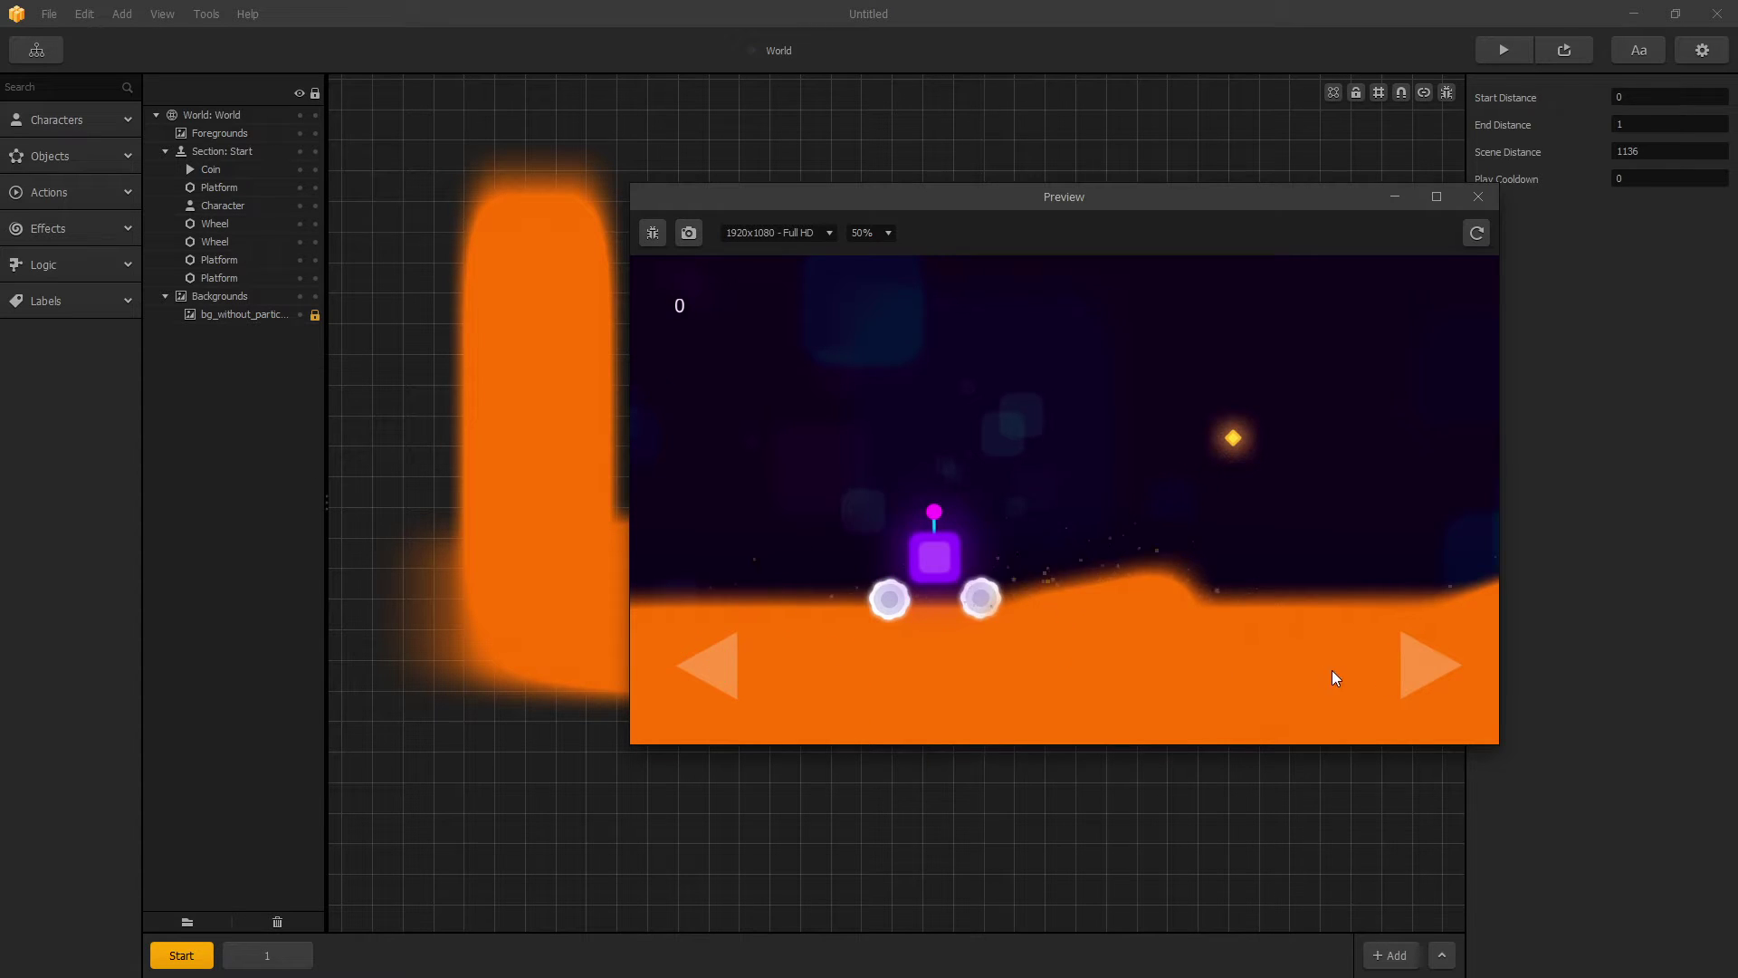
# Step: Continue the test run, driving the vehicle back and forth and over the first bump
pyautogui.click(1431, 664)
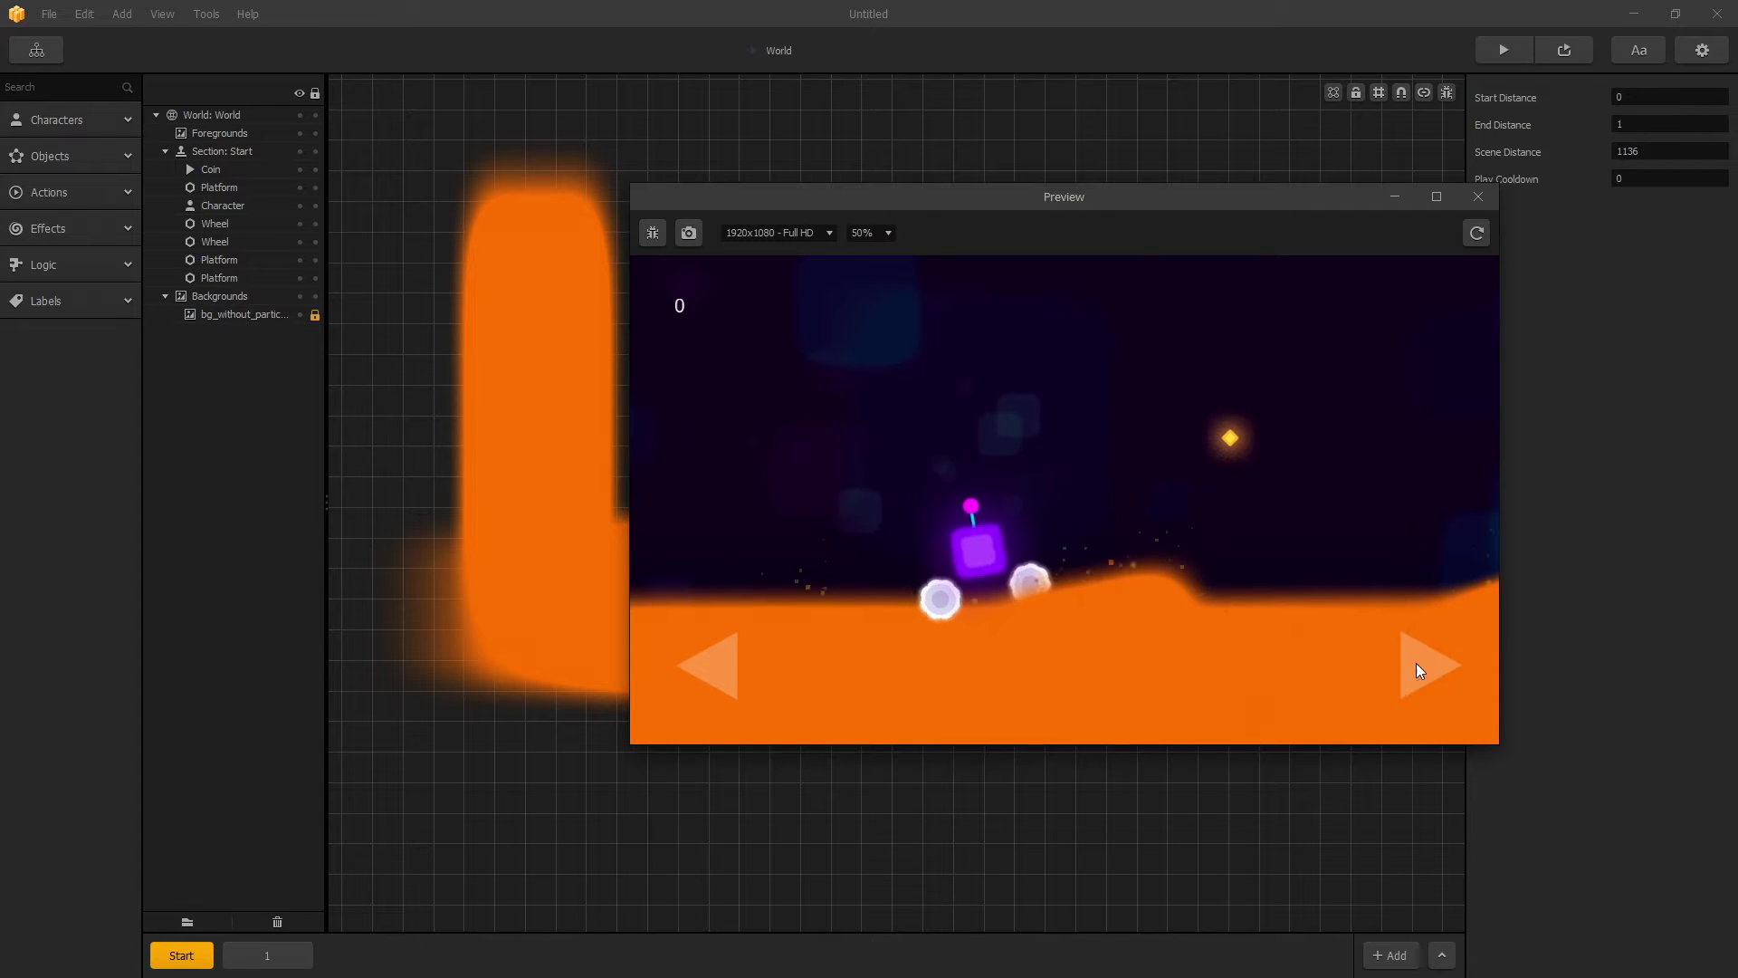
pyautogui.click(712, 671)
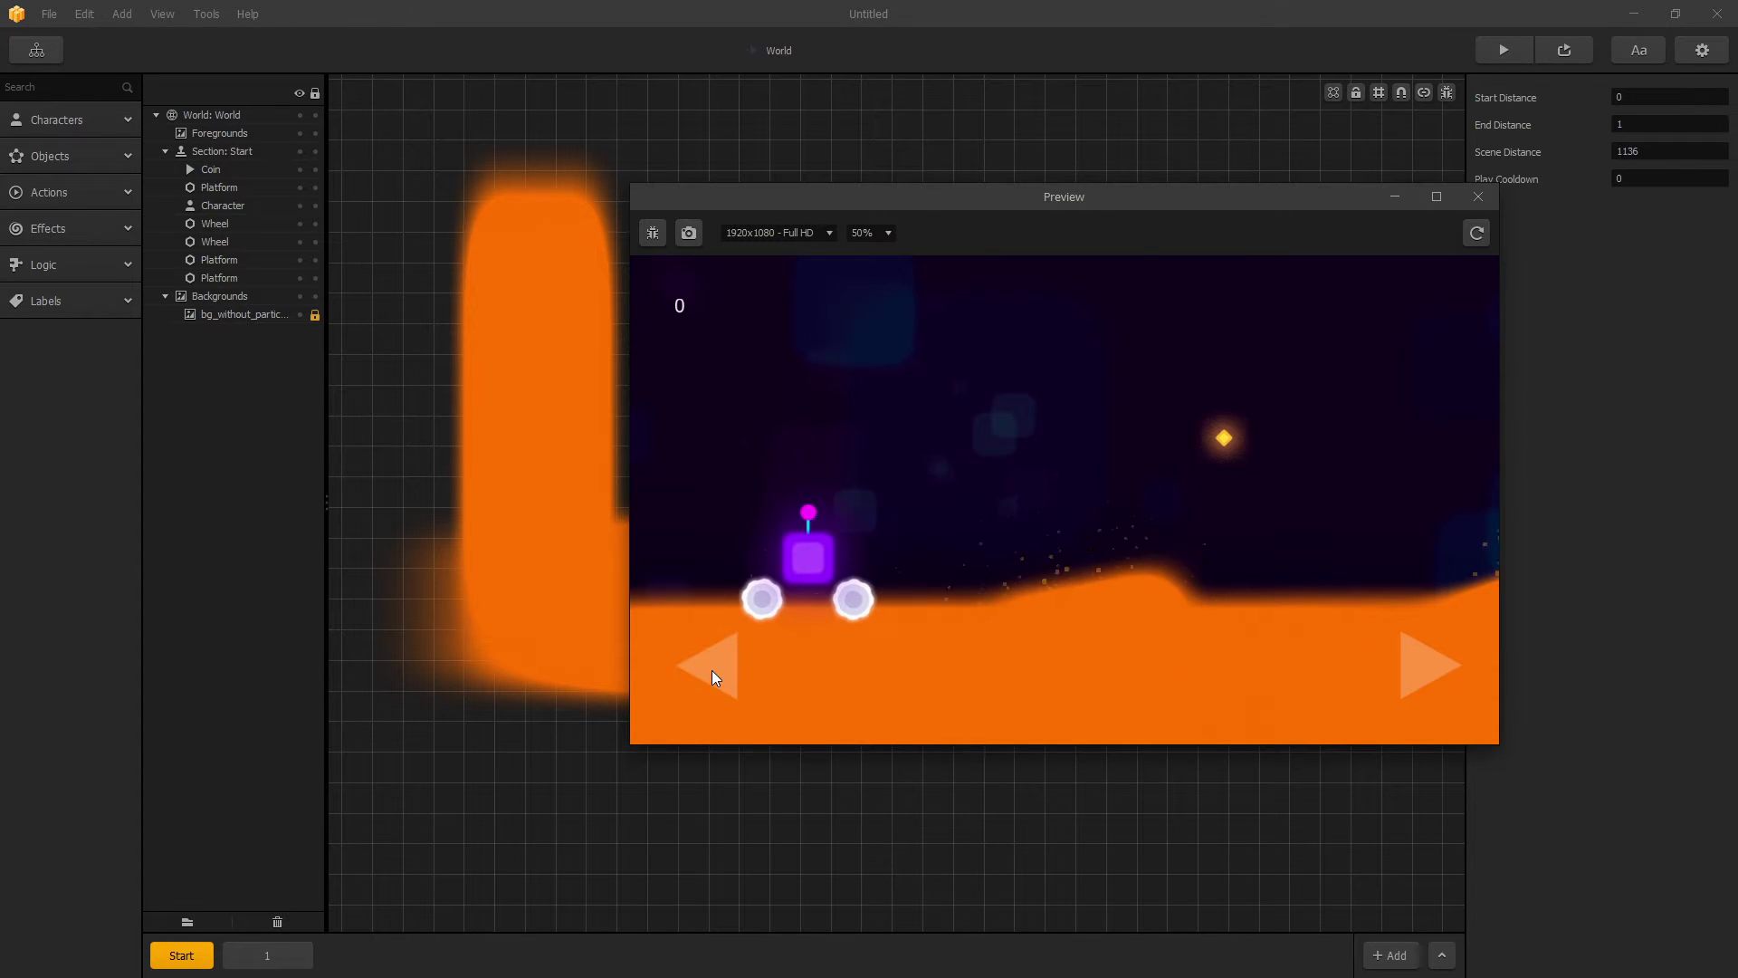
pyautogui.click(1415, 672)
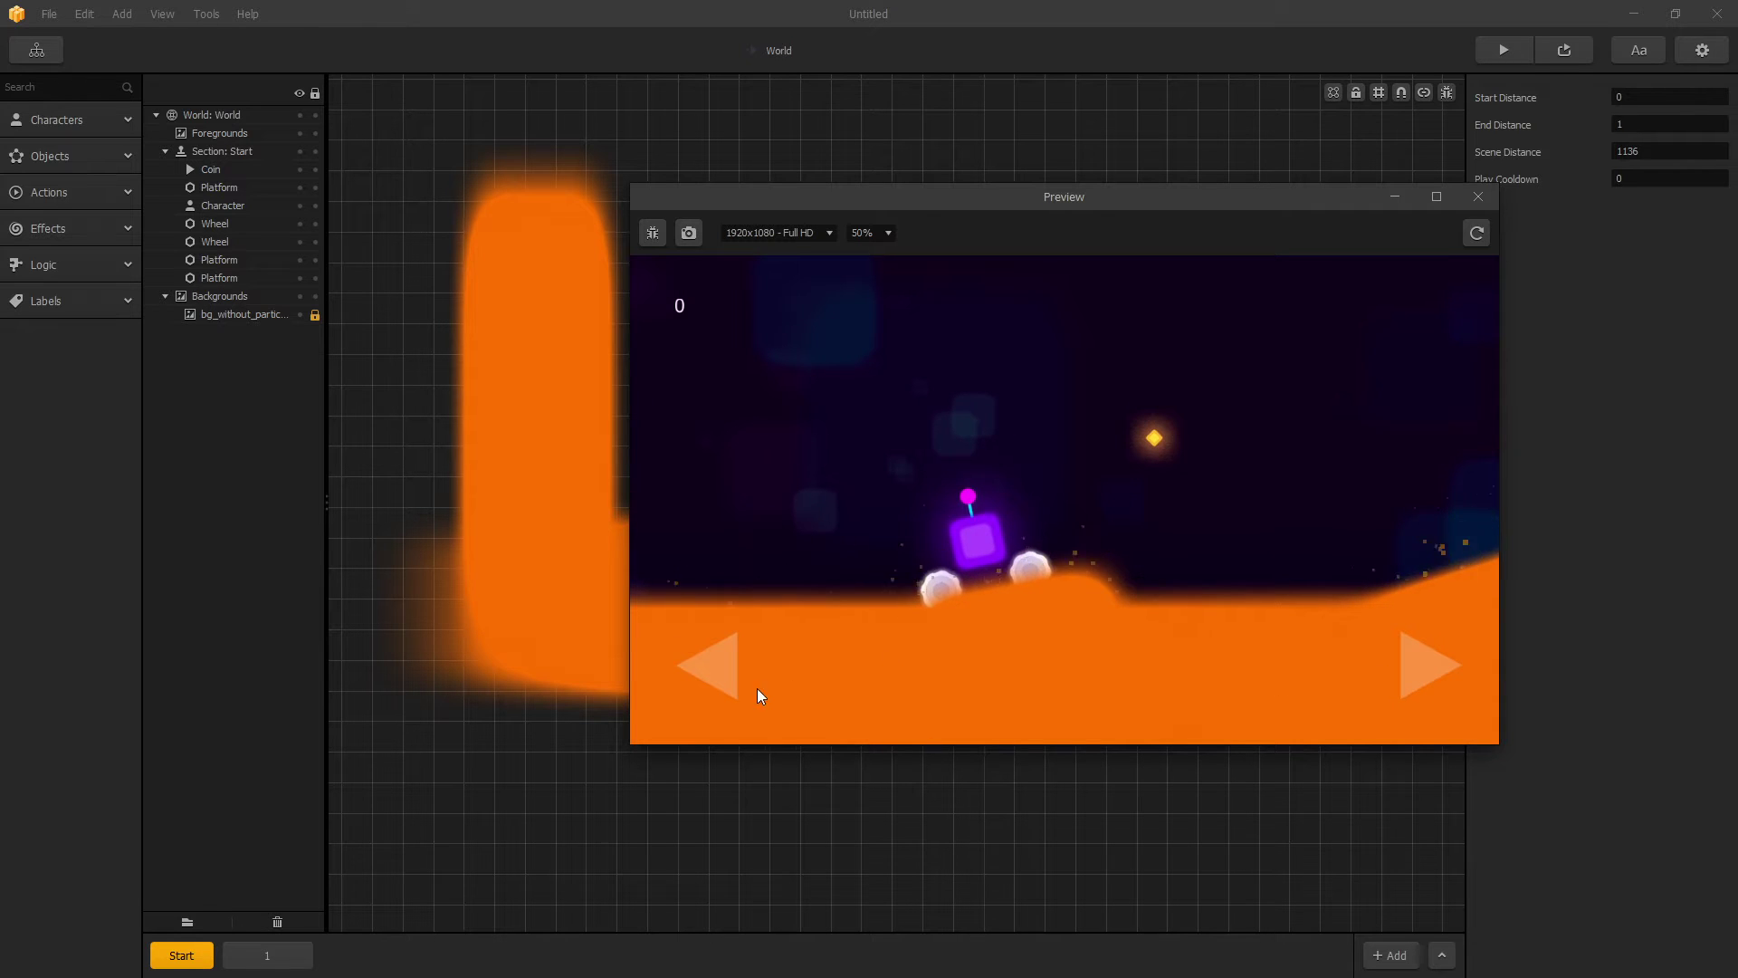
pyautogui.click(1436, 667)
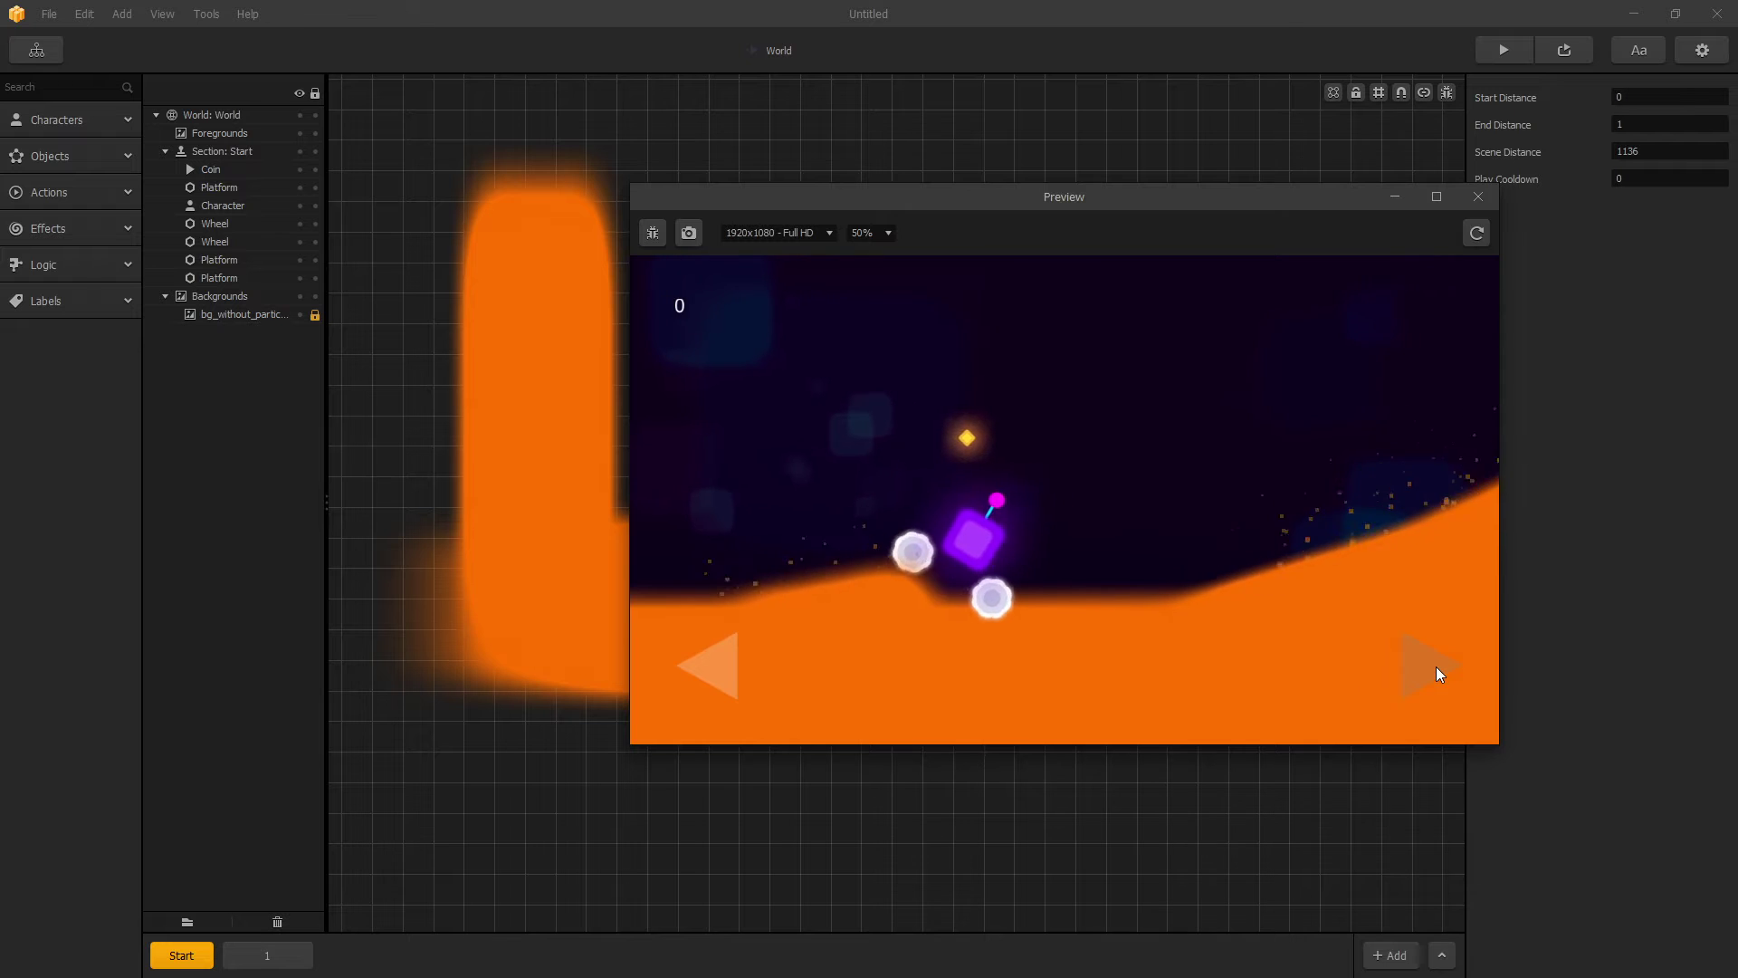
pyautogui.click(1436, 666)
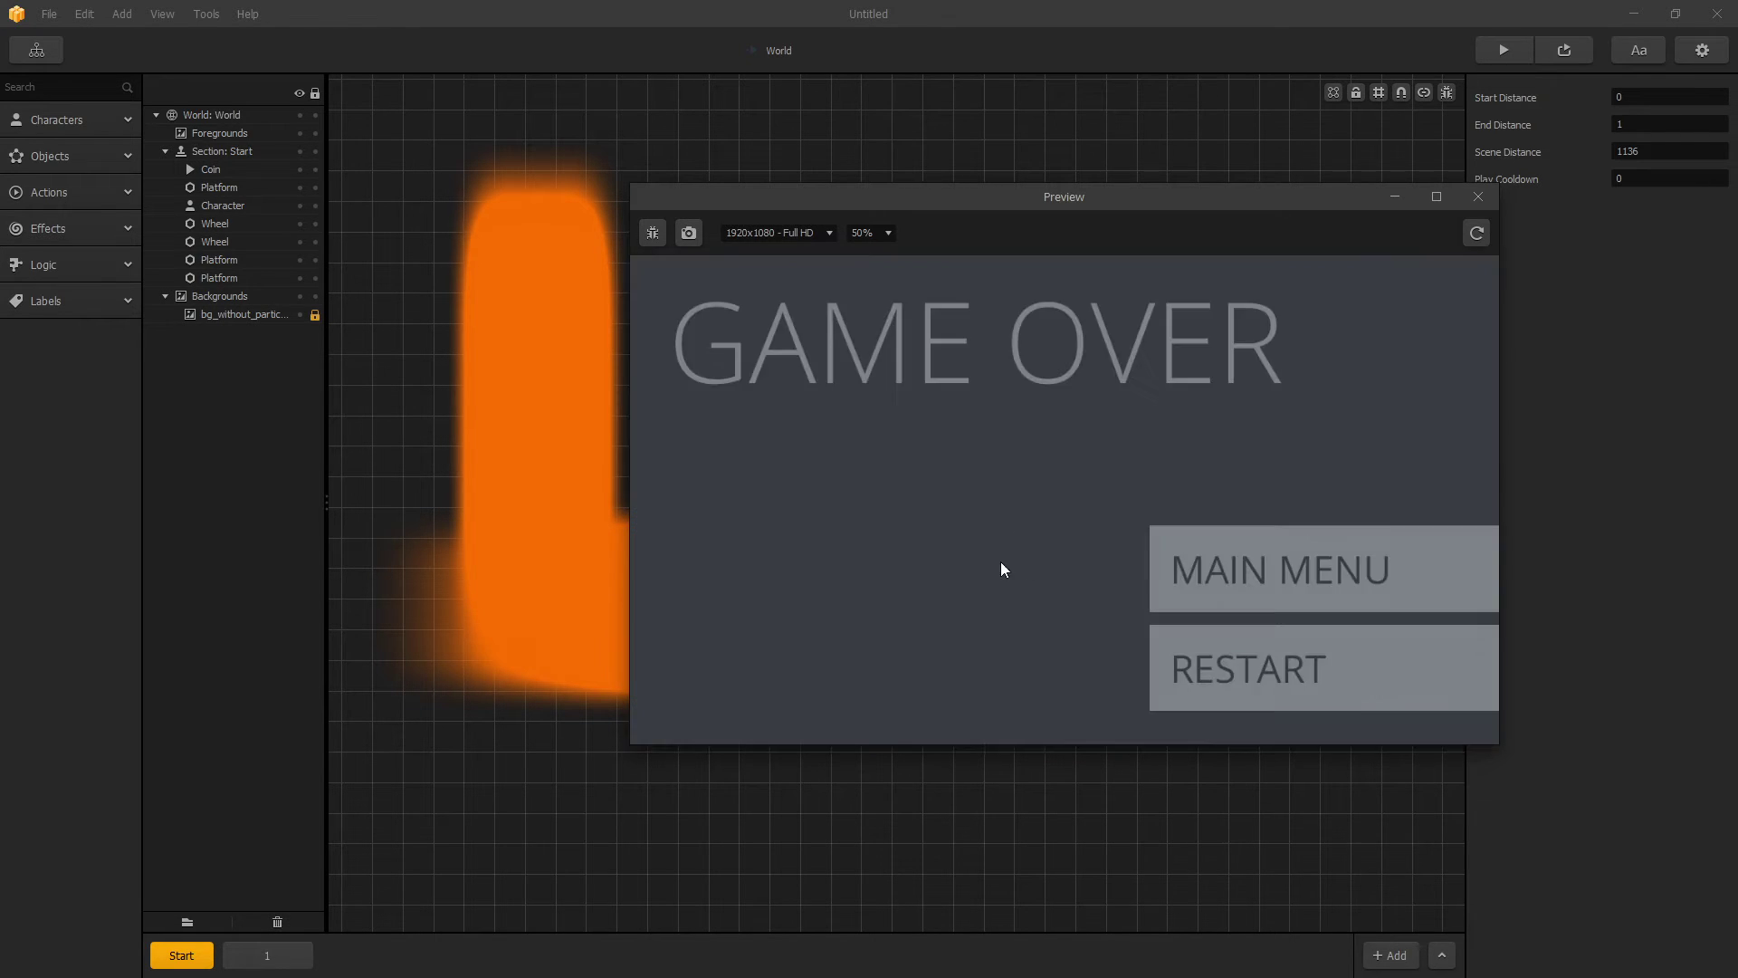
# Step: Restart the game, drive the vehicle forward over the hills, and close the preview
pyautogui.click(1264, 651)
pyautogui.click(1424, 671)
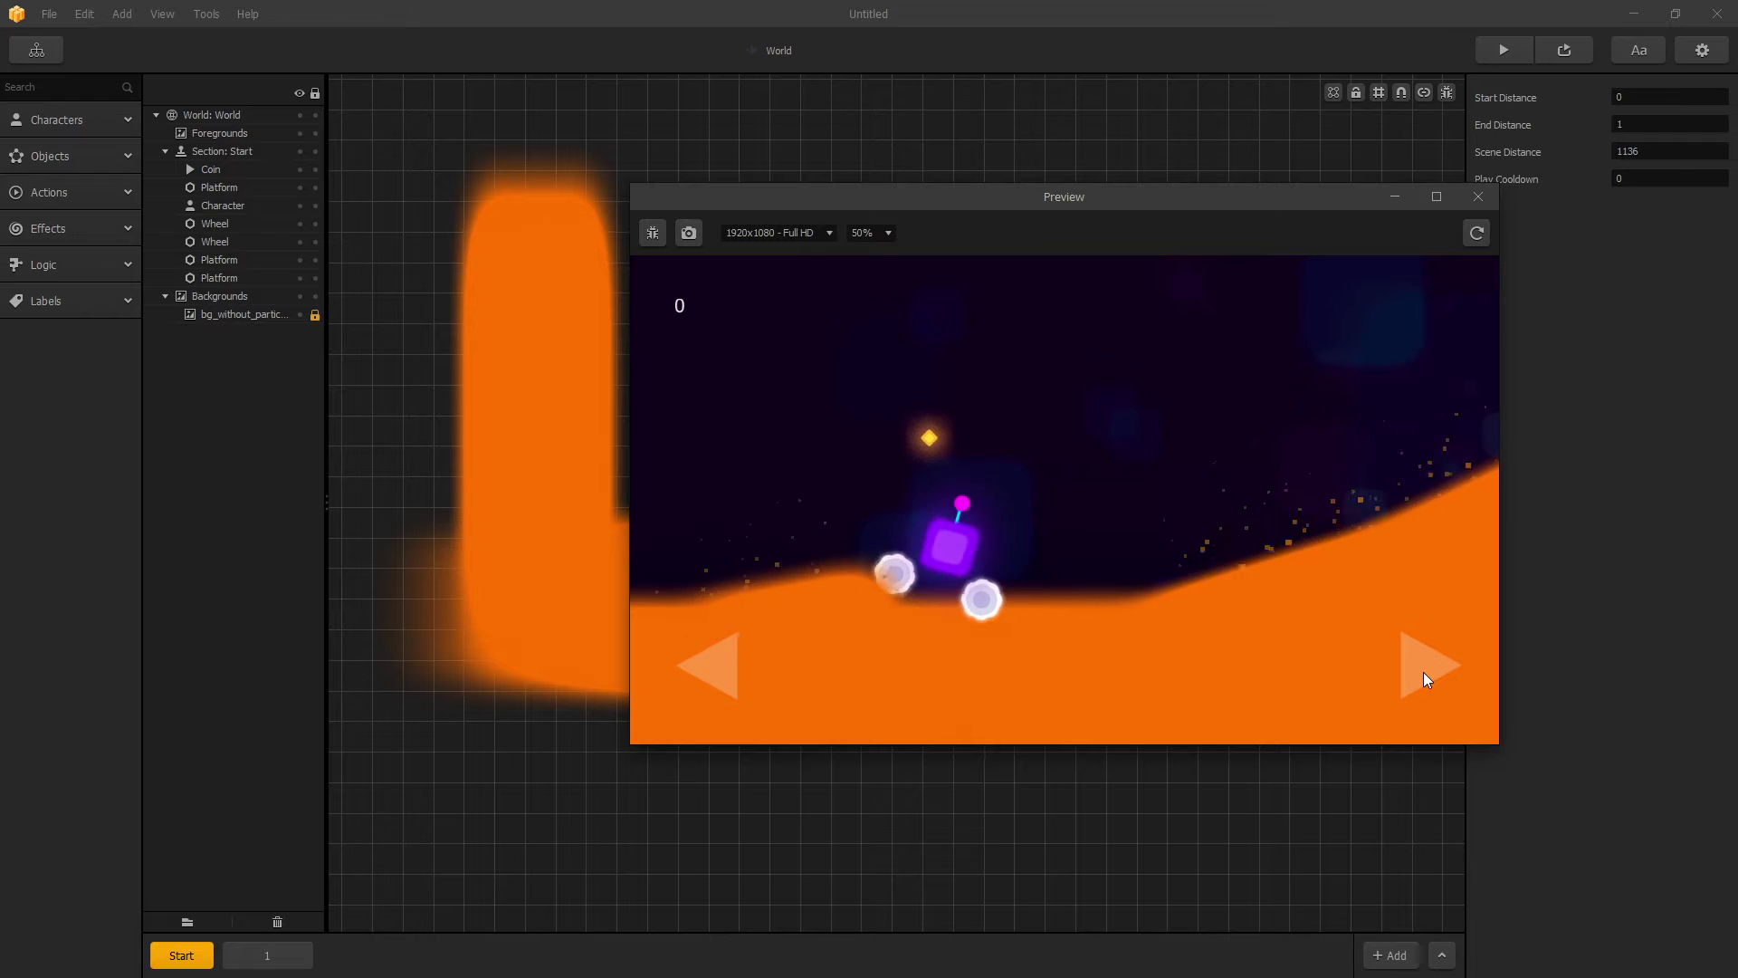
pyautogui.click(1422, 672)
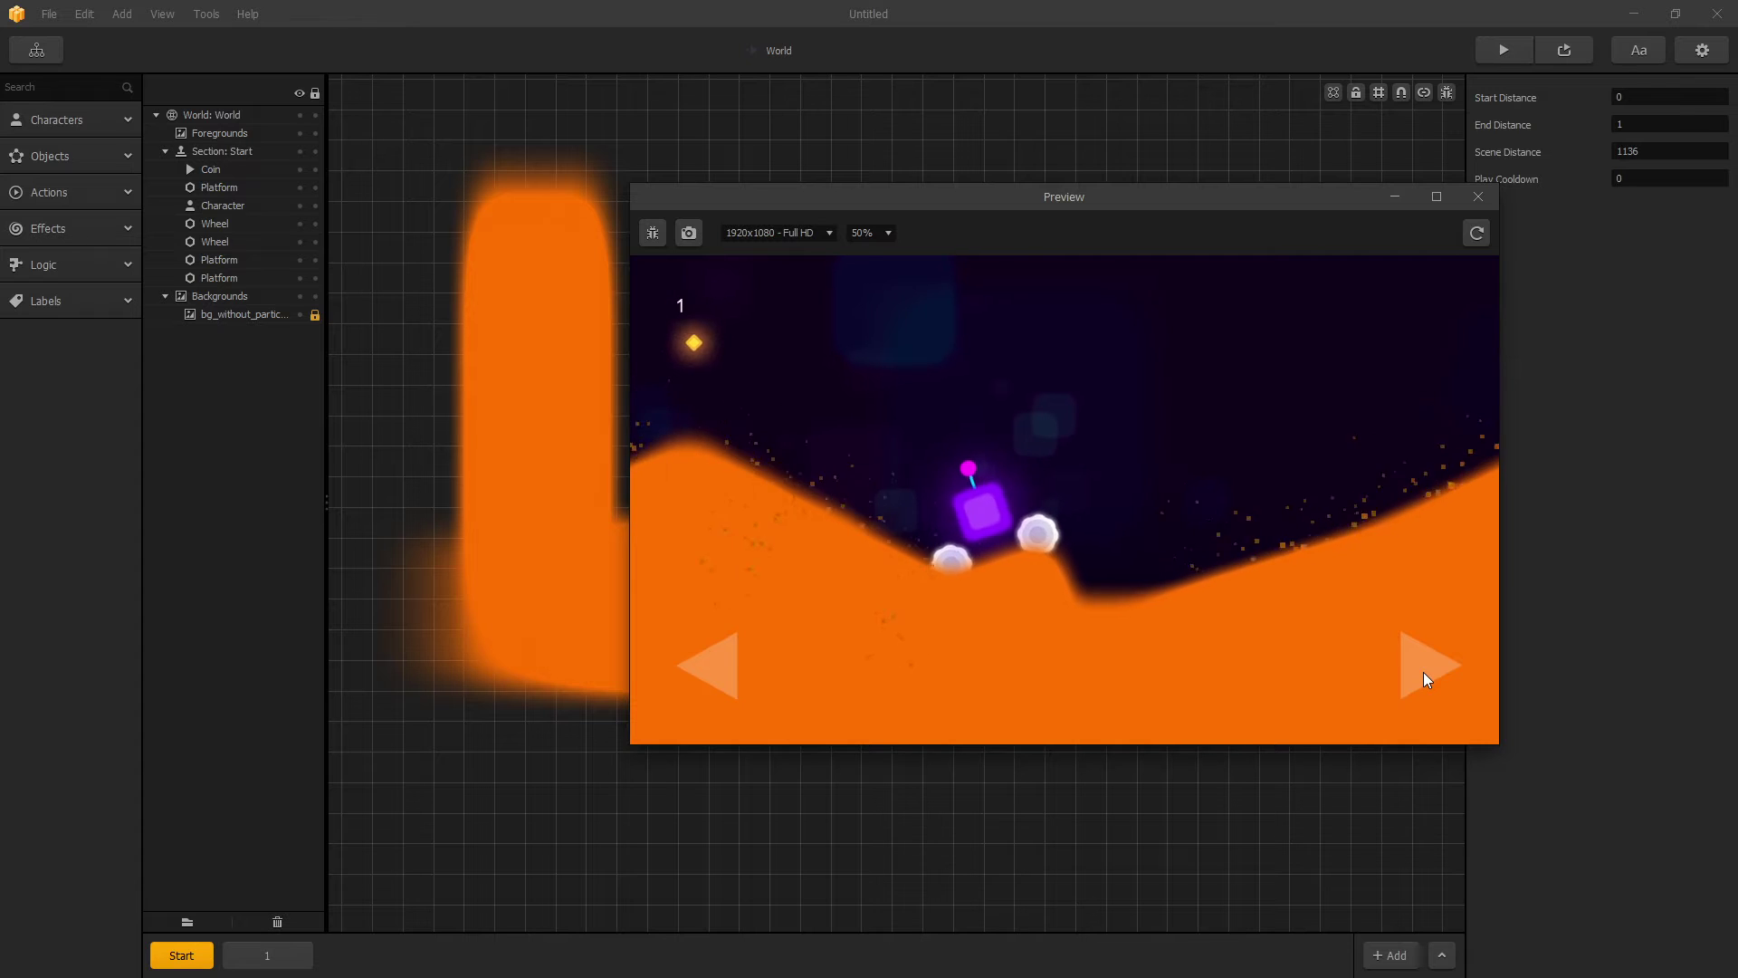
pyautogui.click(1423, 671)
pyautogui.click(1423, 672)
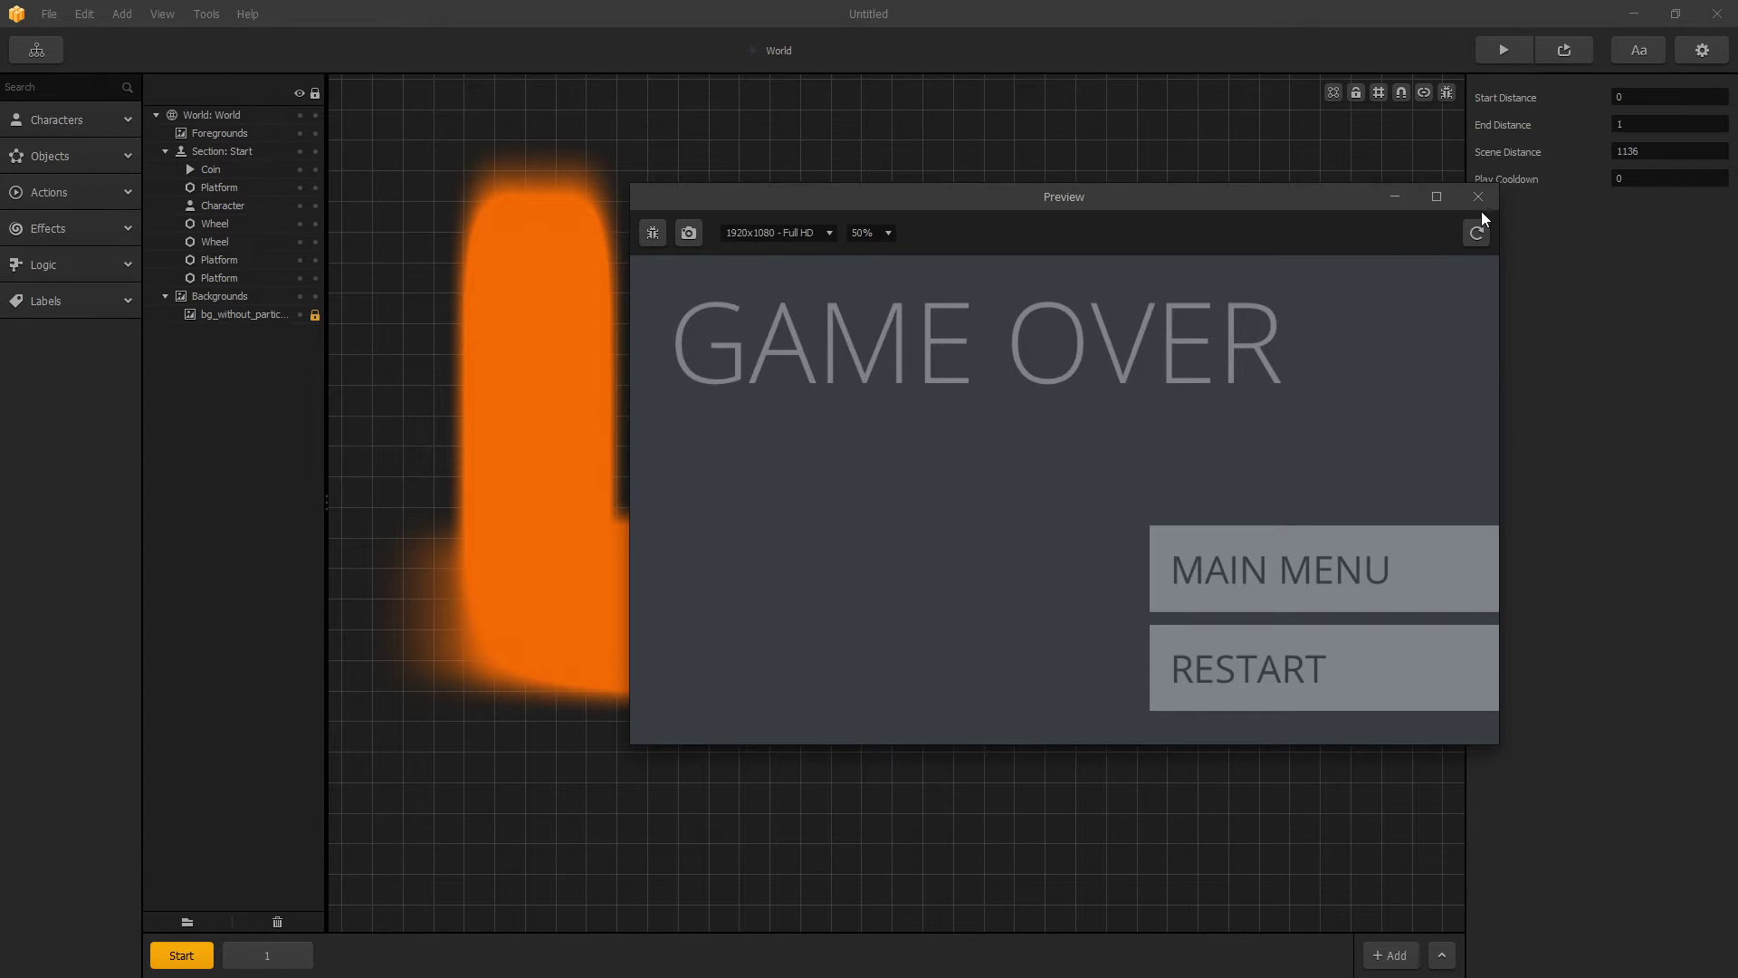
pyautogui.click(1478, 196)
# Step: Expand the Characters and Objects asset groups and inspect the properties of the upright wall platform
pyautogui.scroll(-2, 722, 830)
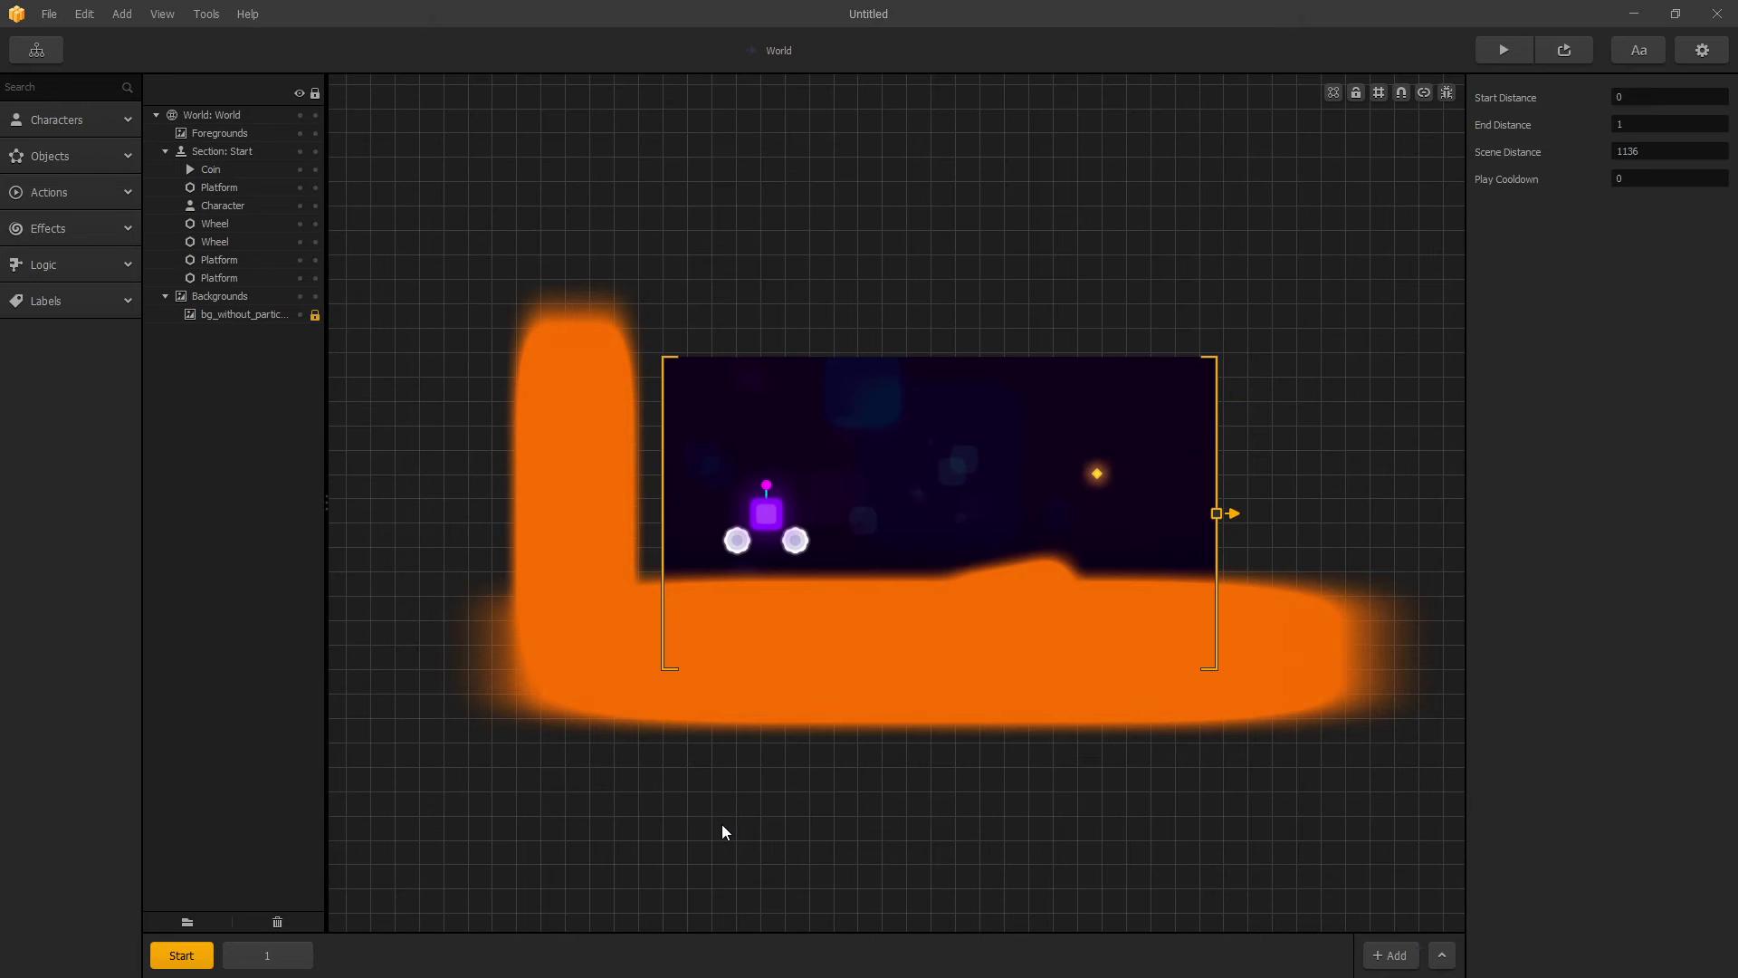
pyautogui.moveTo(757, 815); pyautogui.dragTo(773, 759, button='middle')
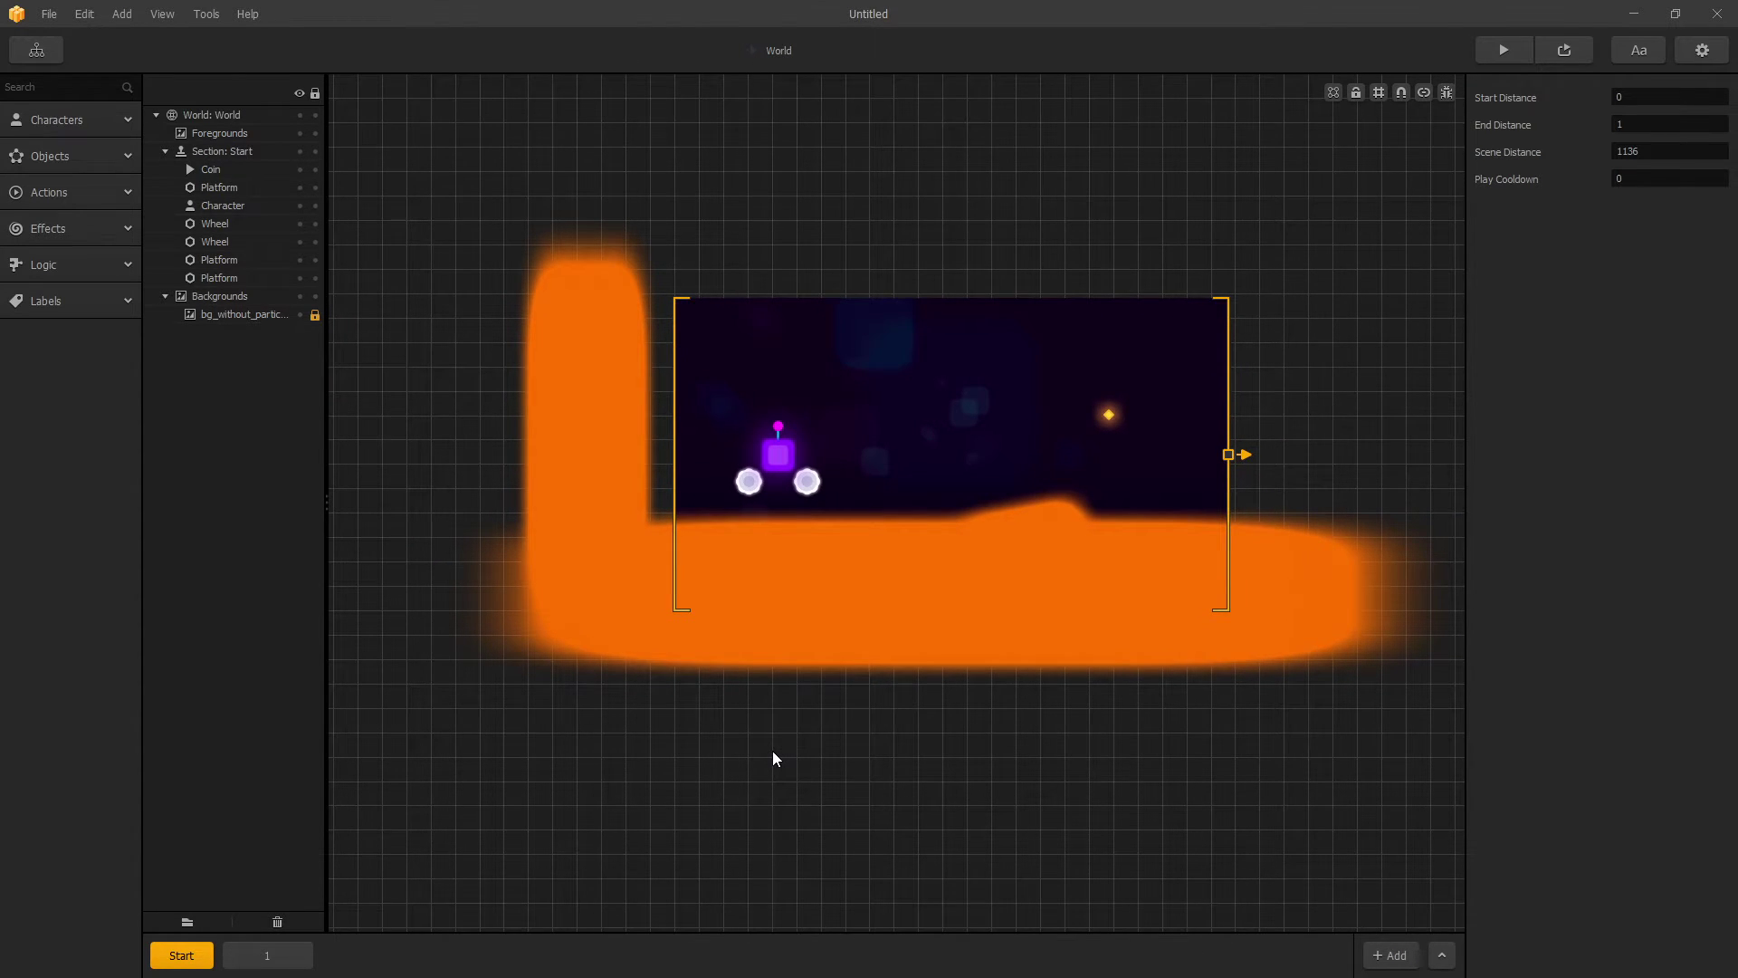
pyautogui.scroll(1, 772, 751)
pyautogui.moveTo(776, 730); pyautogui.dragTo(771, 799, button='middle')
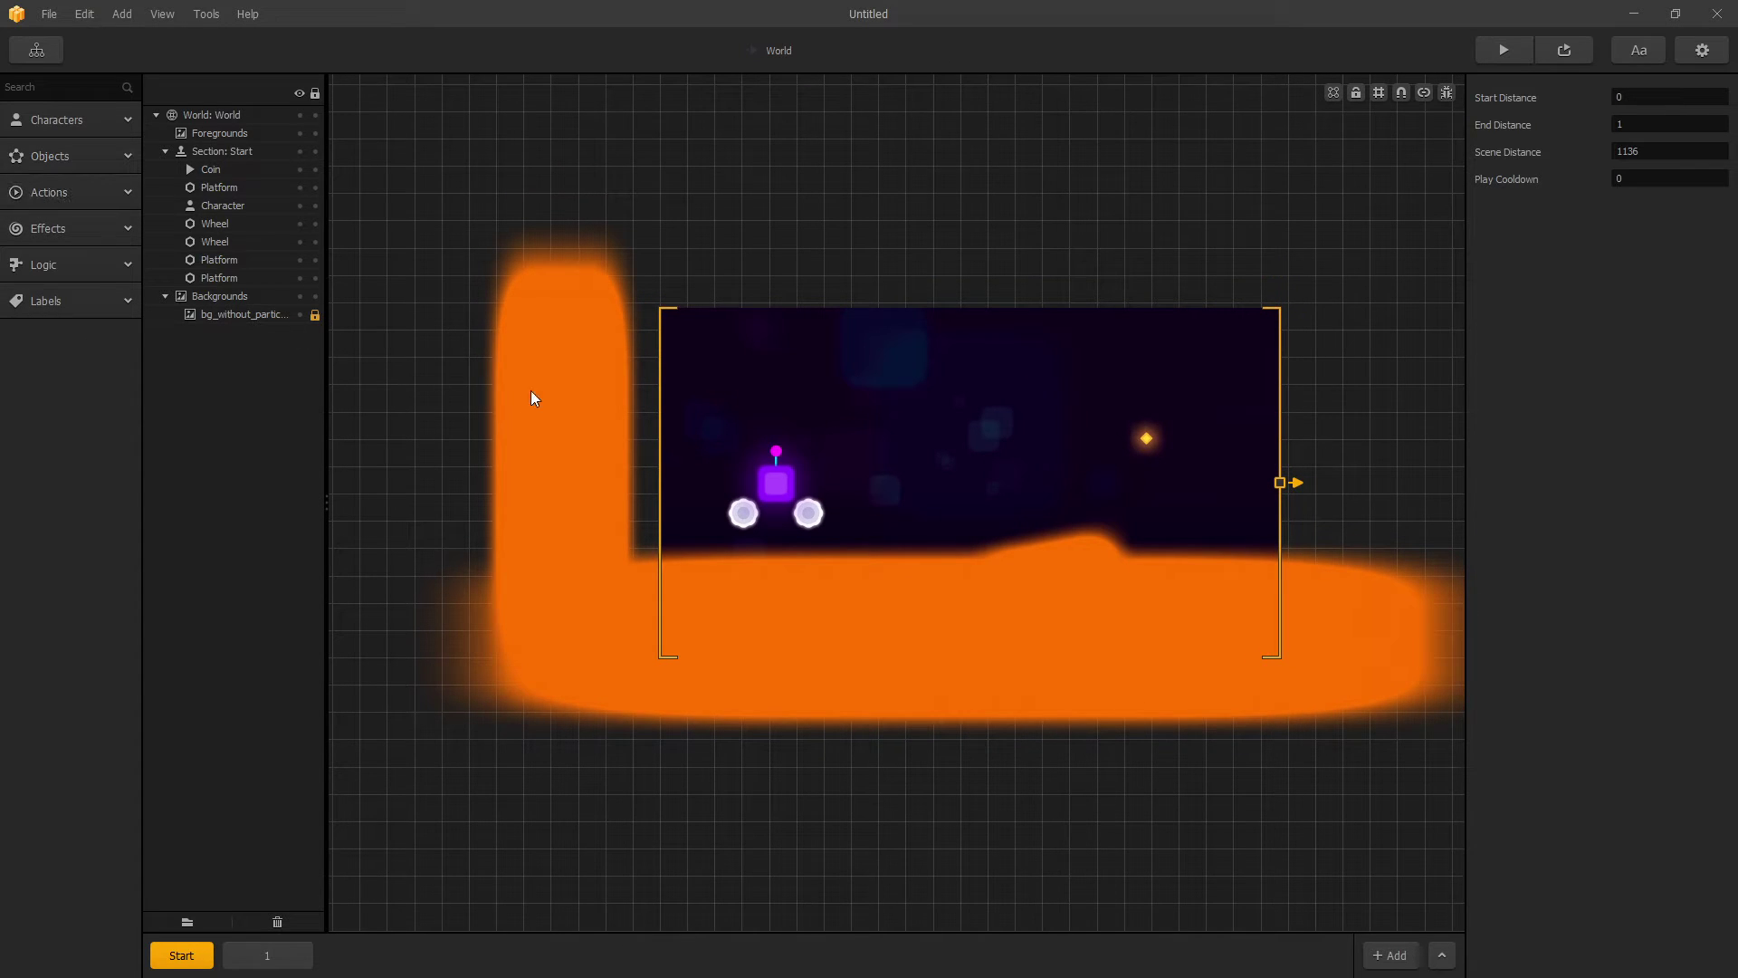
pyautogui.click(53, 171)
pyautogui.click(64, 119)
pyautogui.click(590, 414)
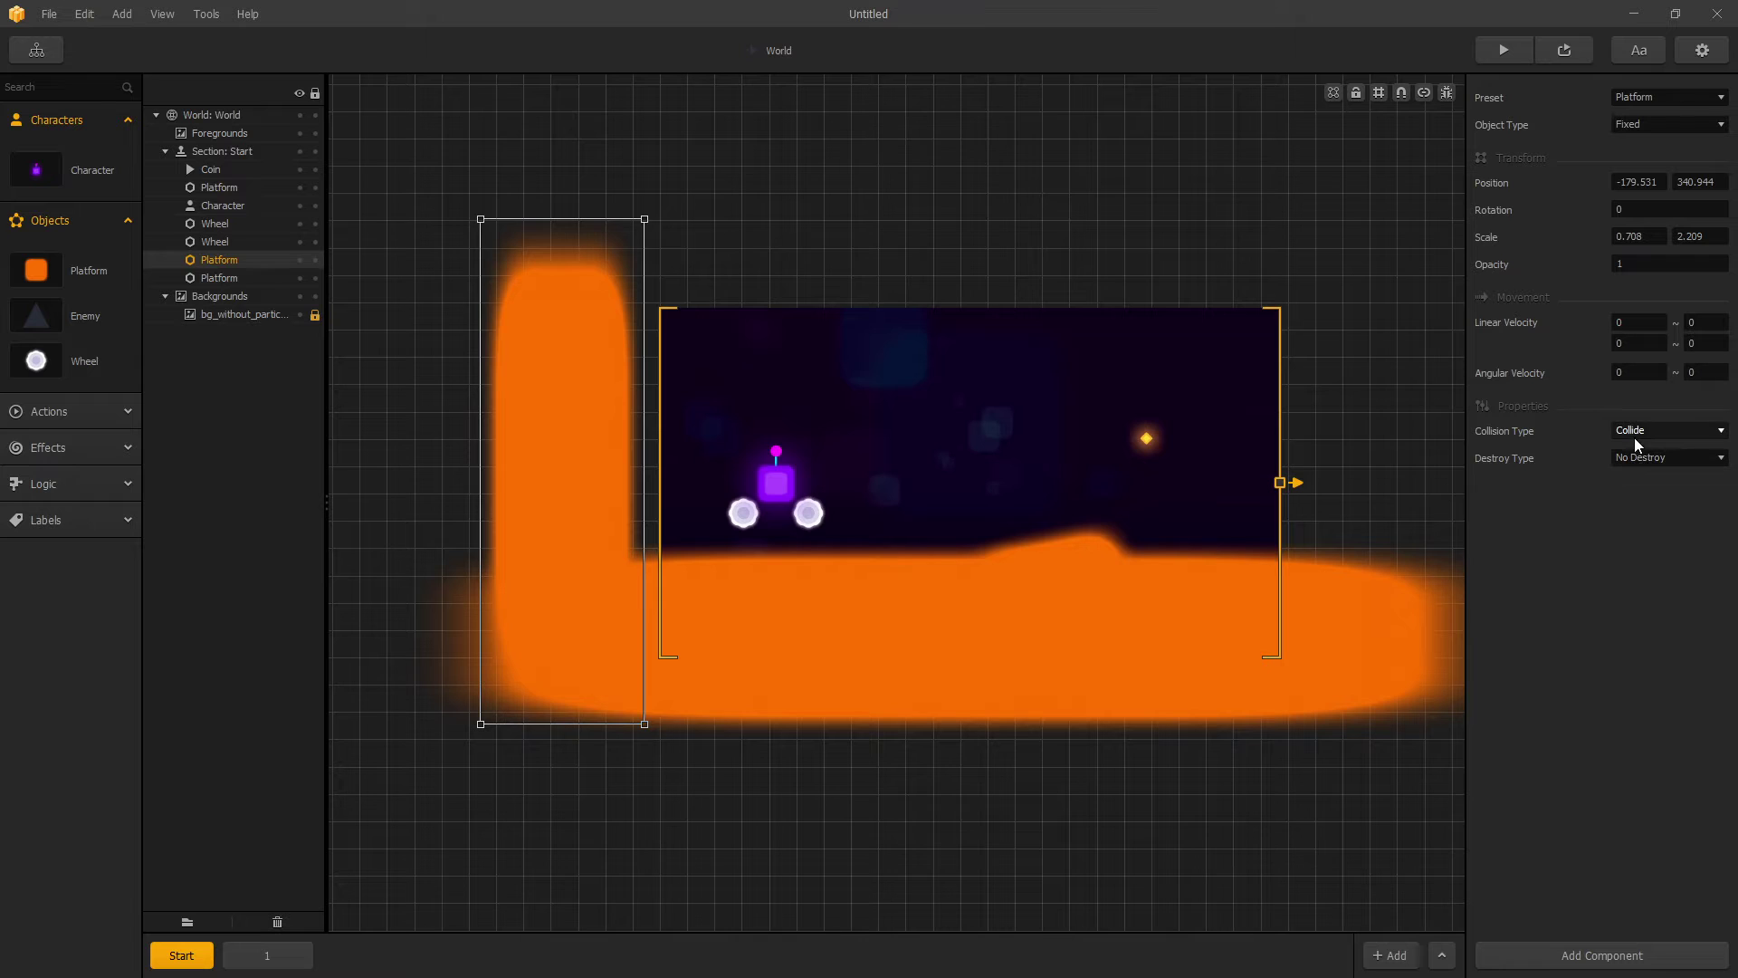
# Step: Inspect the preset, collision type and destroy type of the ground platform and the ramp platform
pyautogui.click(842, 635)
pyautogui.moveTo(966, 633); pyautogui.dragTo(860, 625, button='middle')
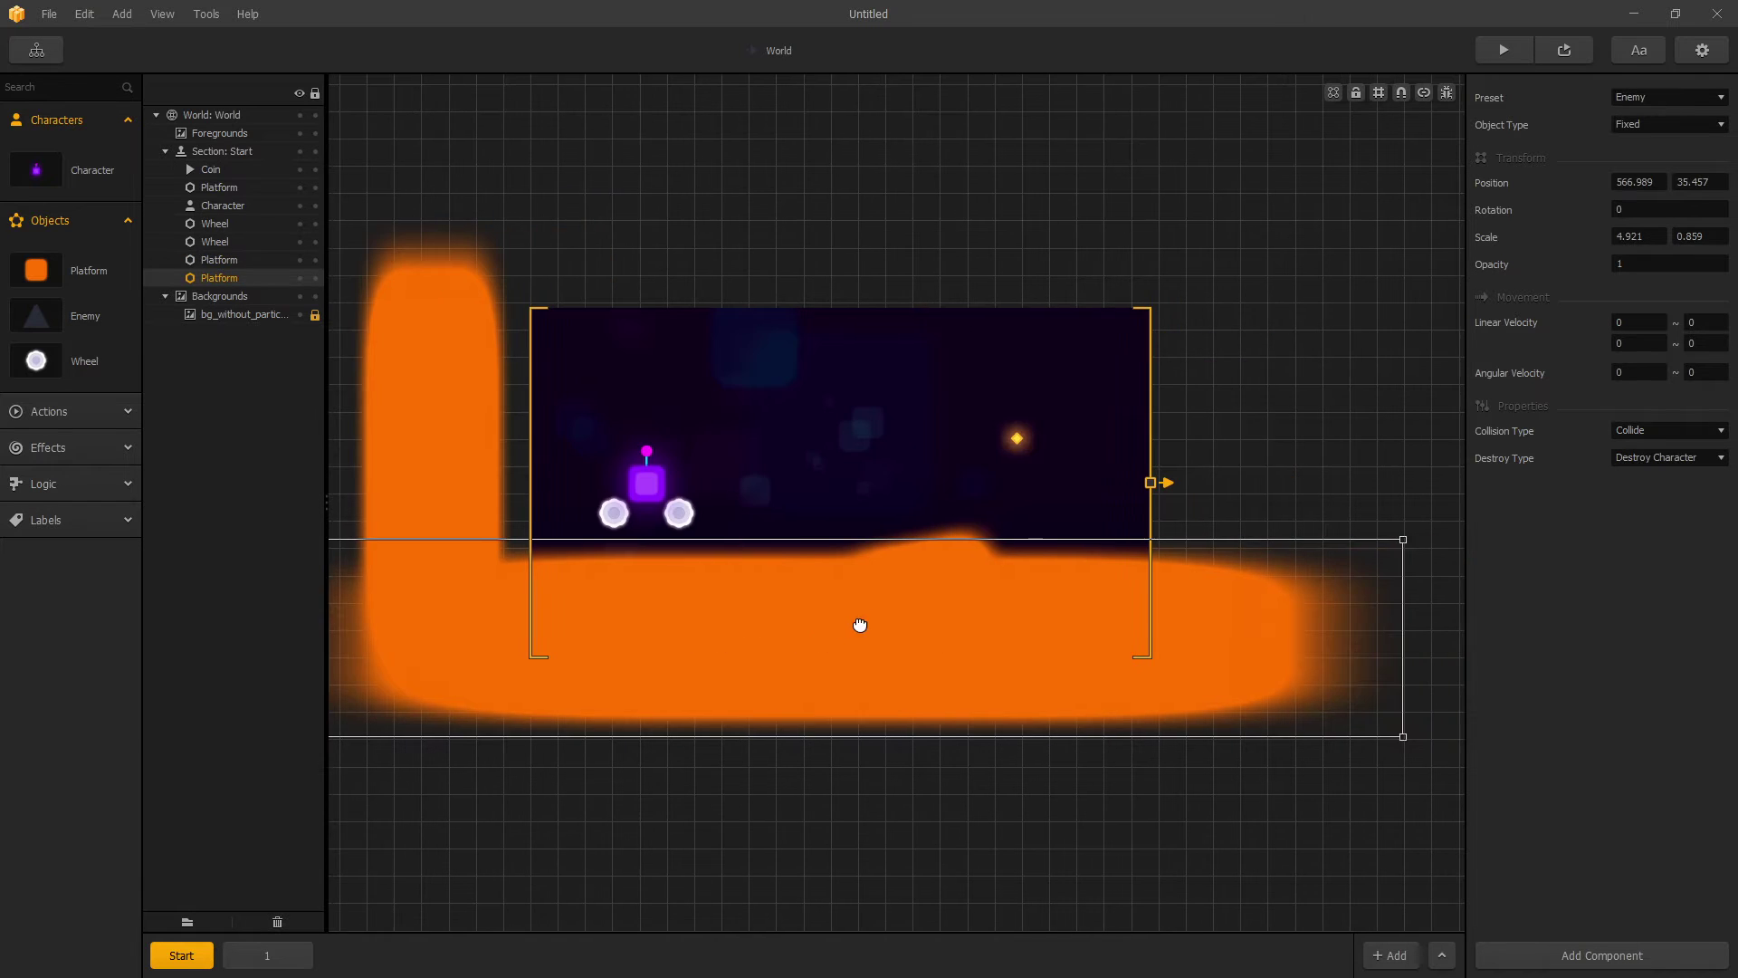
pyautogui.moveTo(679, 616); pyautogui.dragTo(740, 604, button='middle')
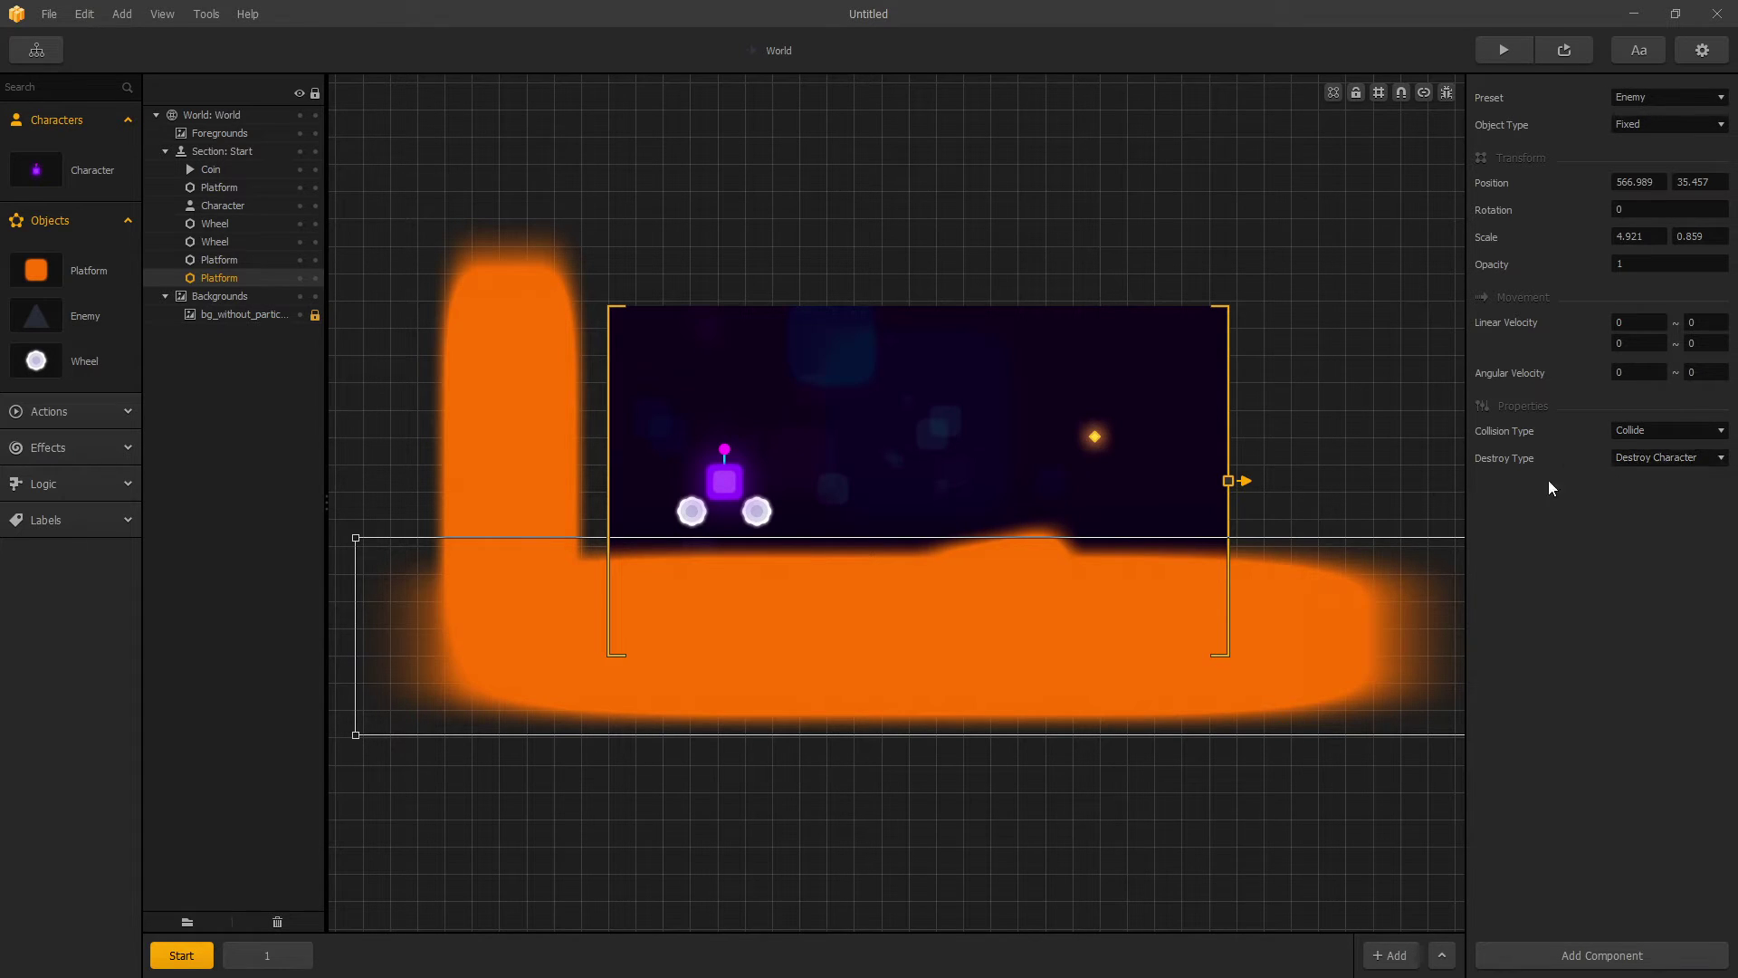
pyautogui.click(1068, 817)
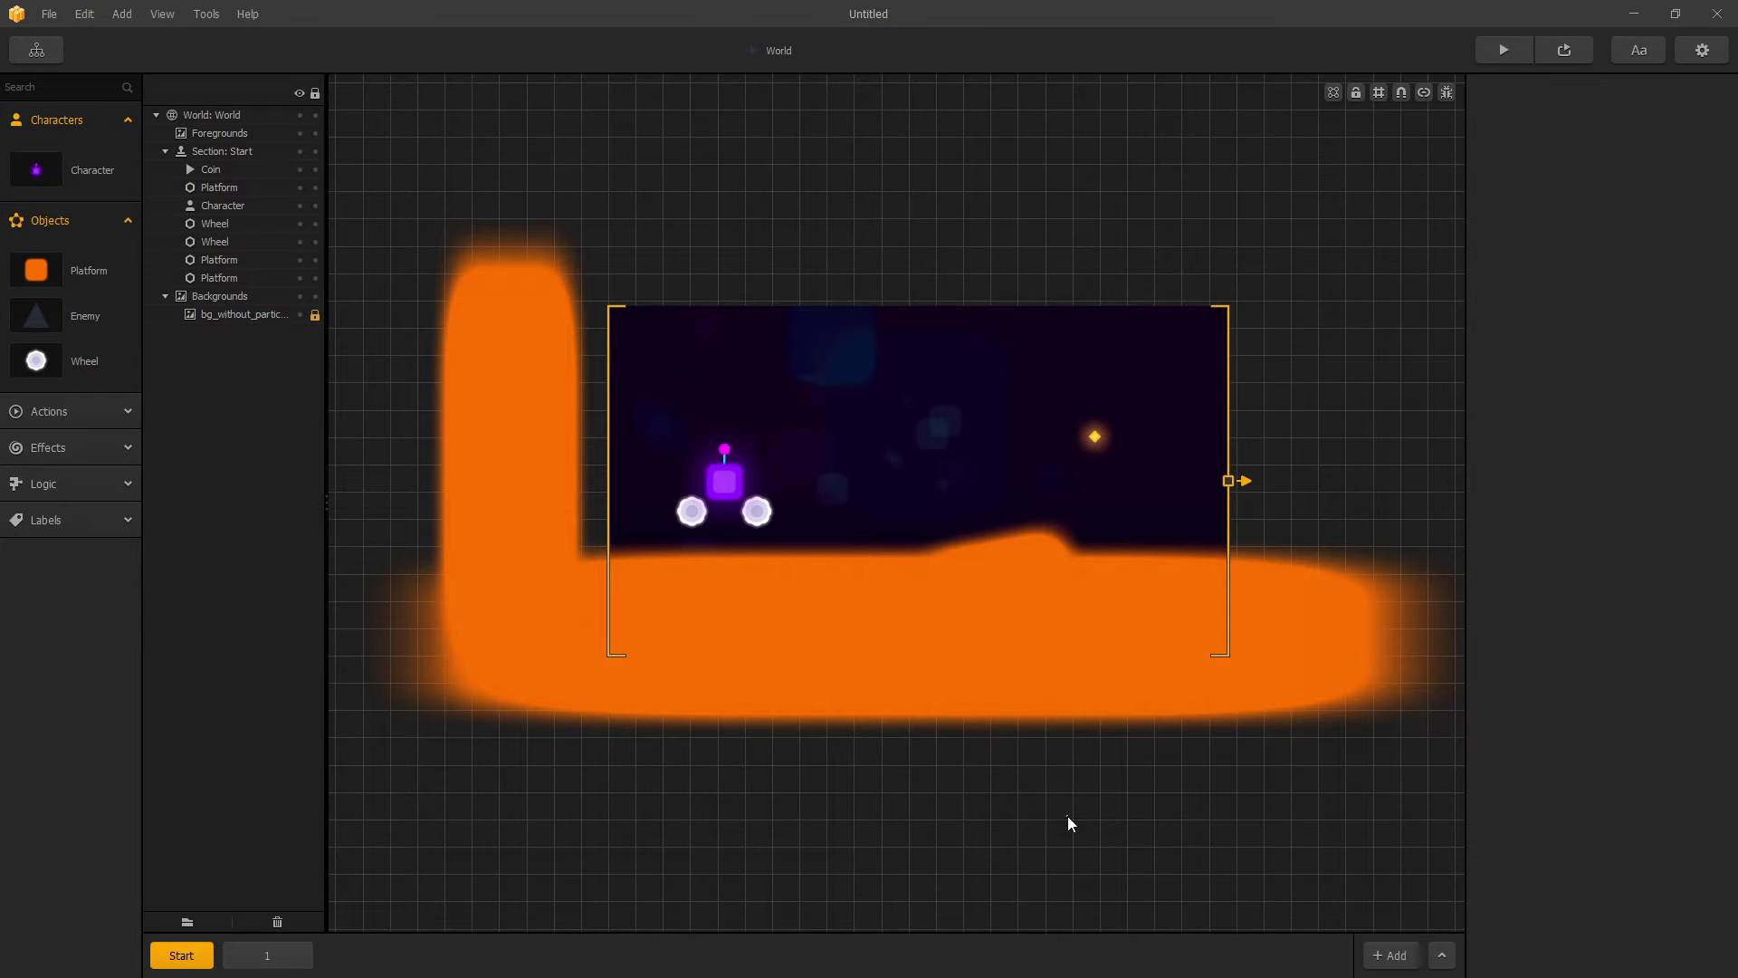
pyautogui.click(1017, 558)
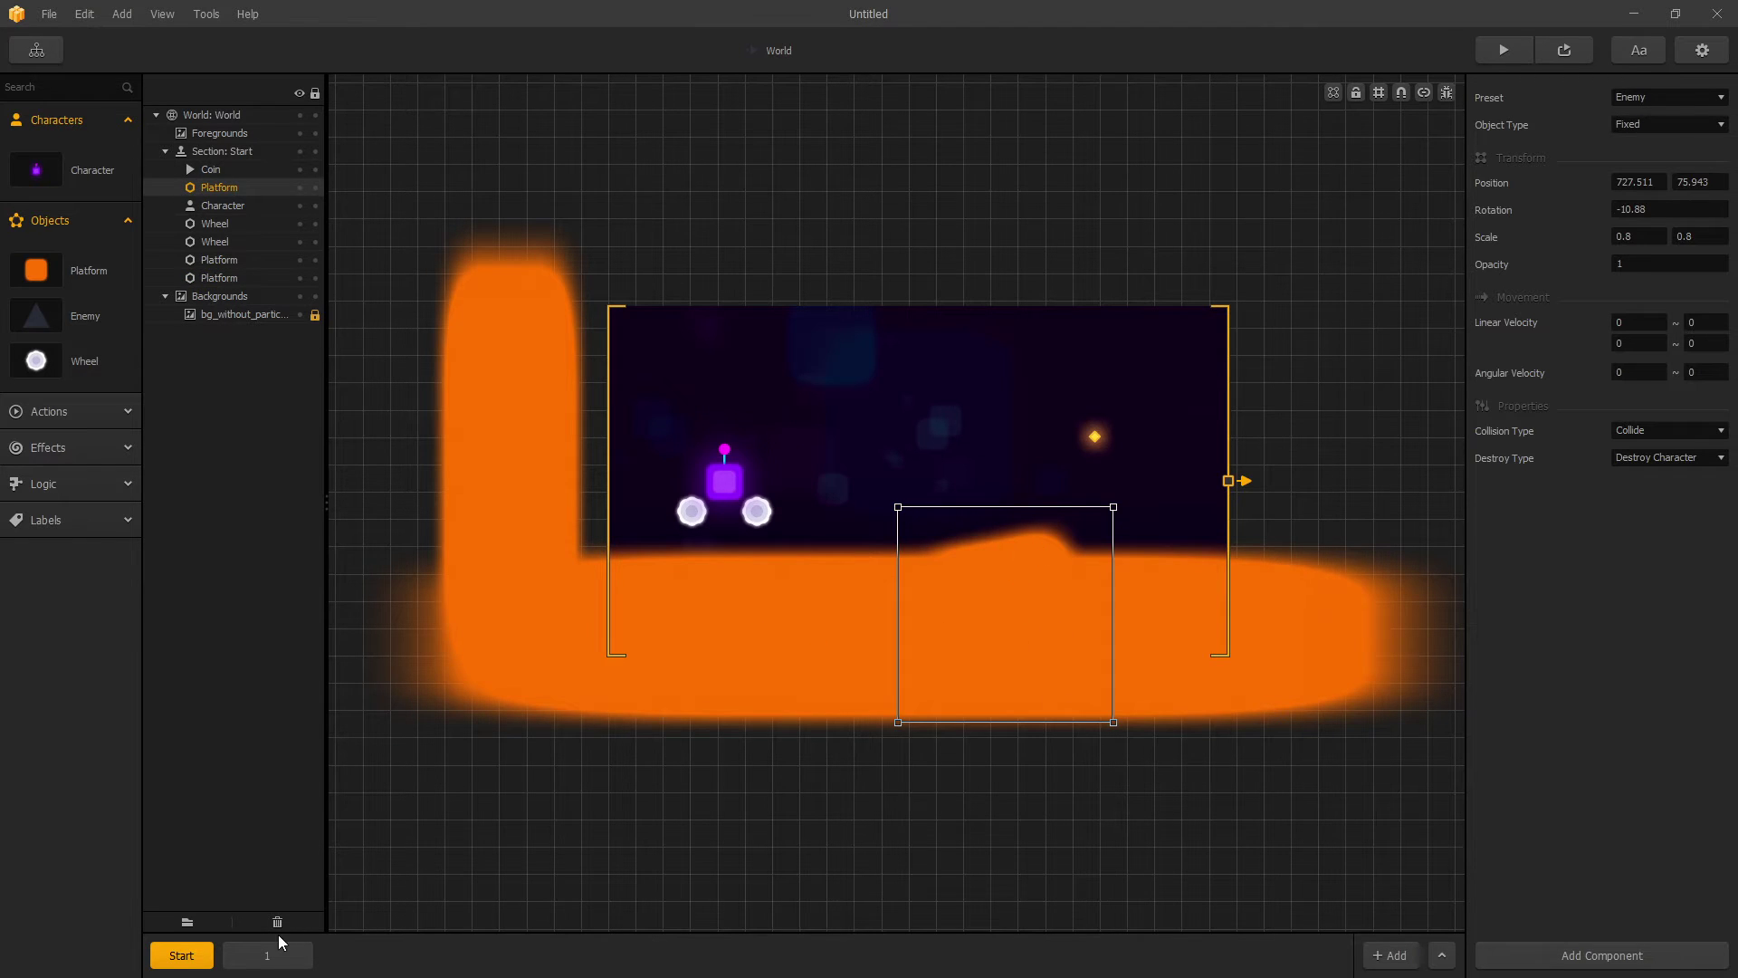
# Step: Show the object and joint markers in the scene to examine how the wheels attach to the character
pyautogui.click(1424, 92)
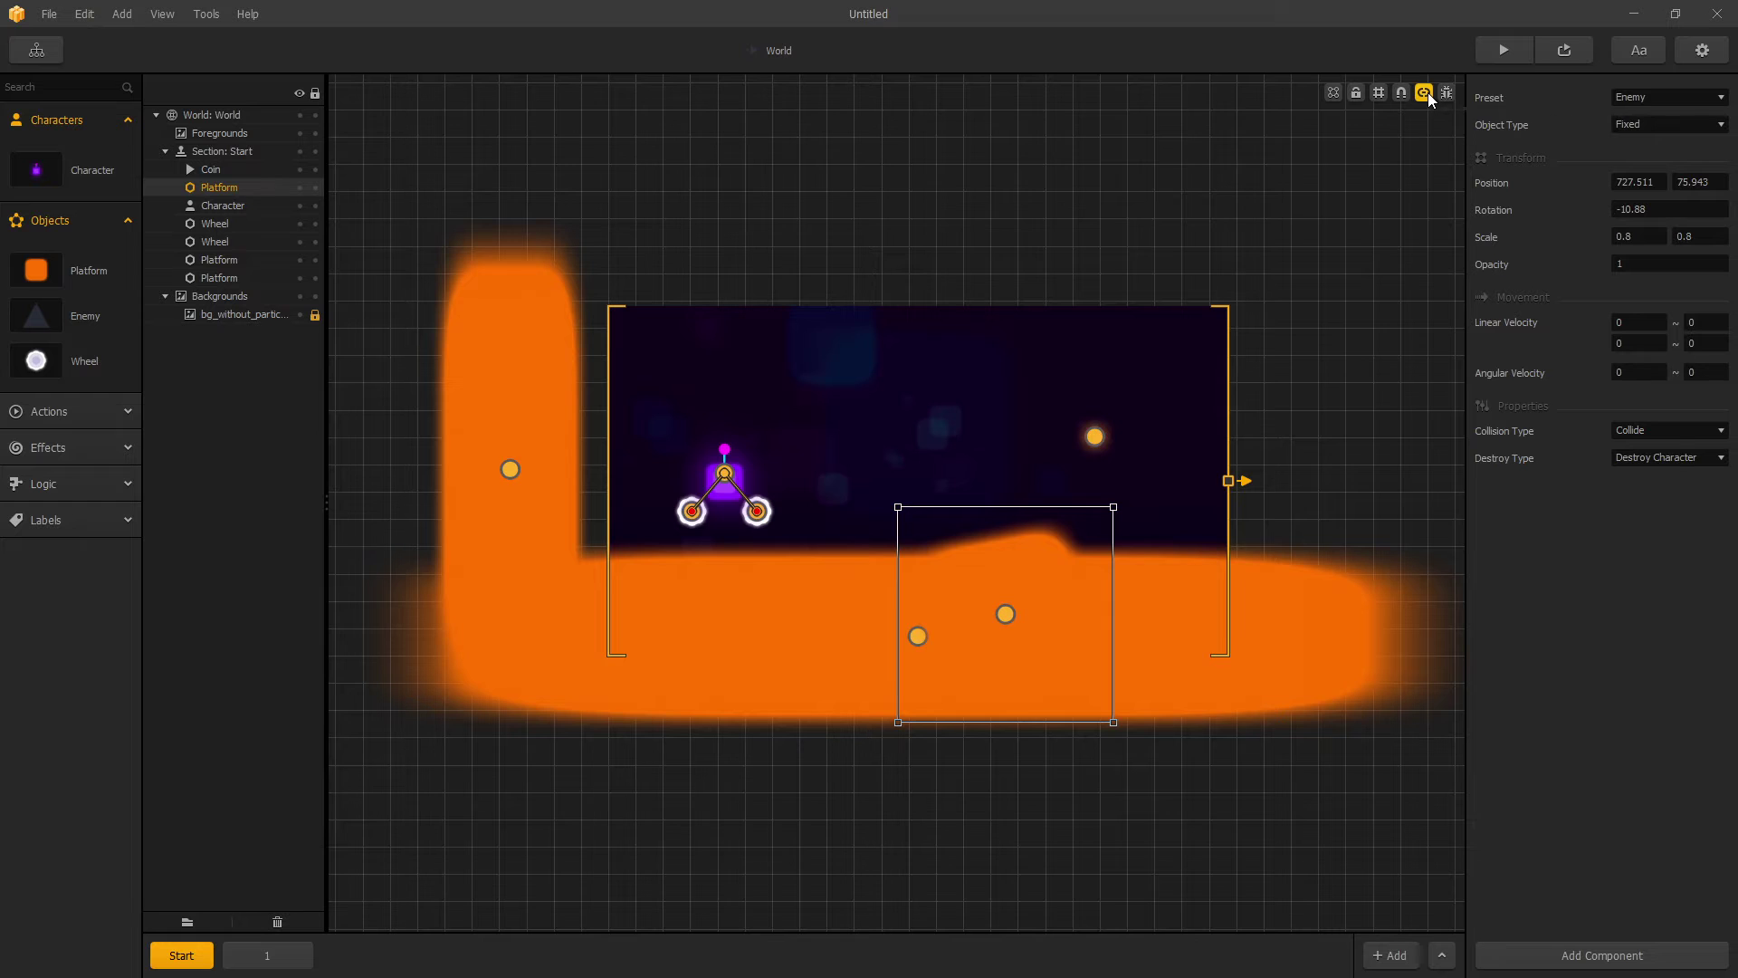
pyautogui.scroll(1, 652, 487)
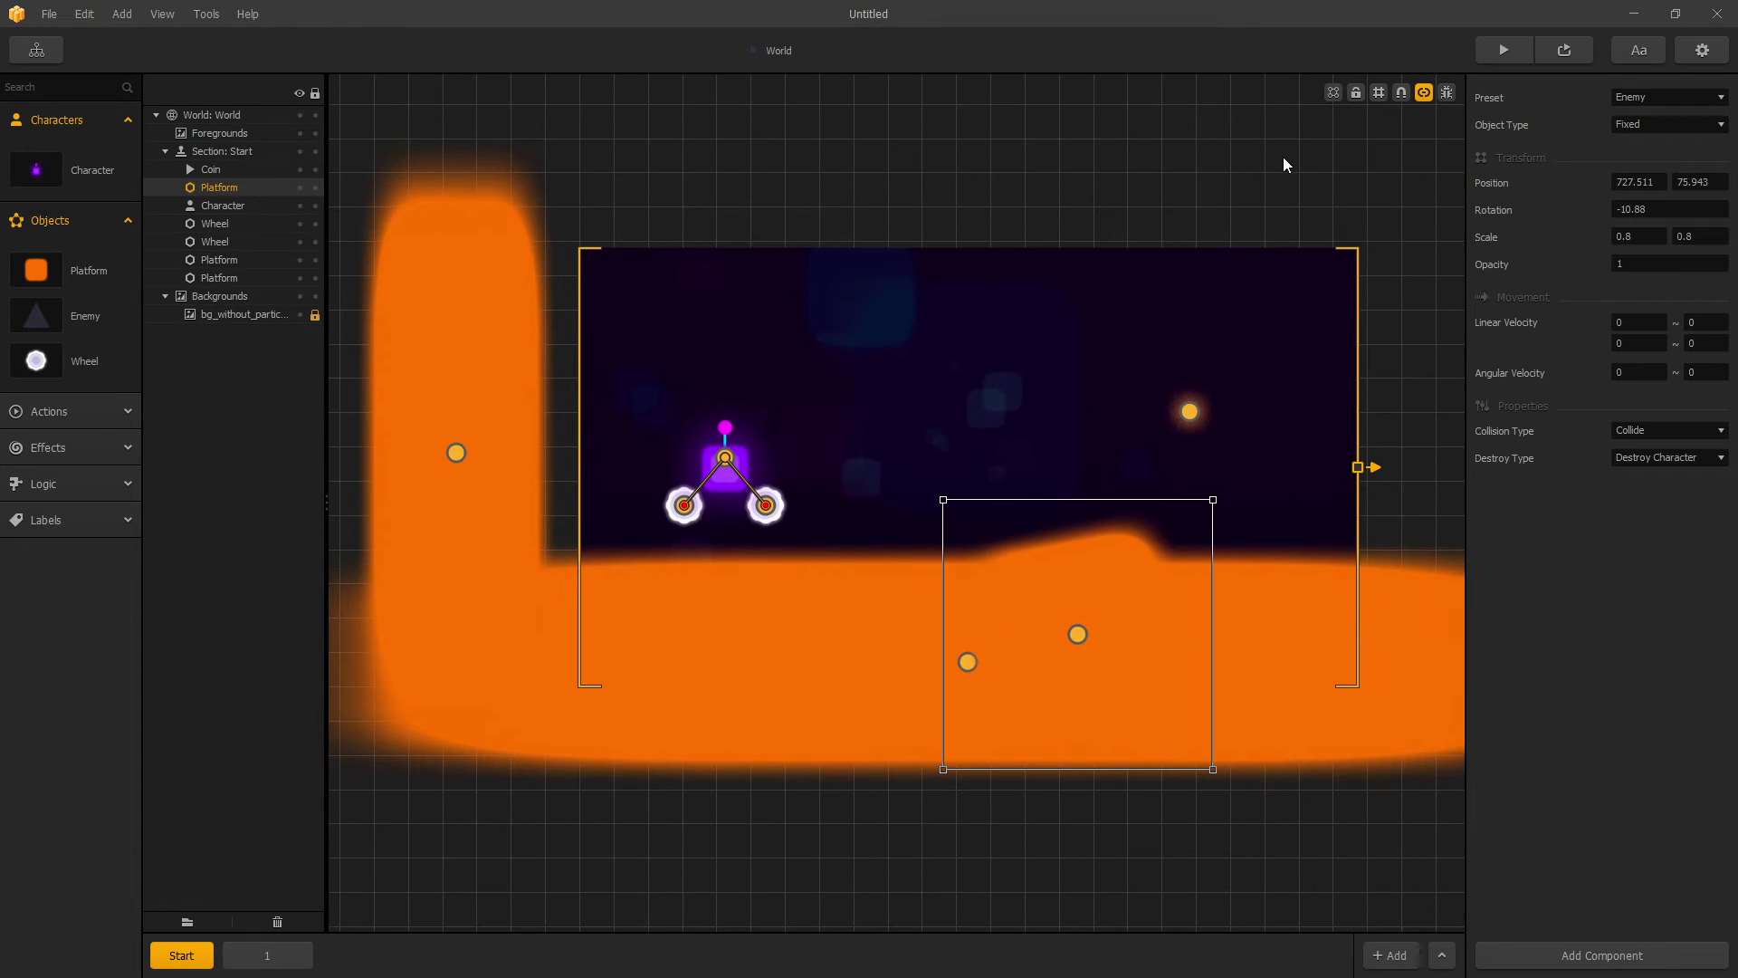
pyautogui.scroll(2, 737, 489)
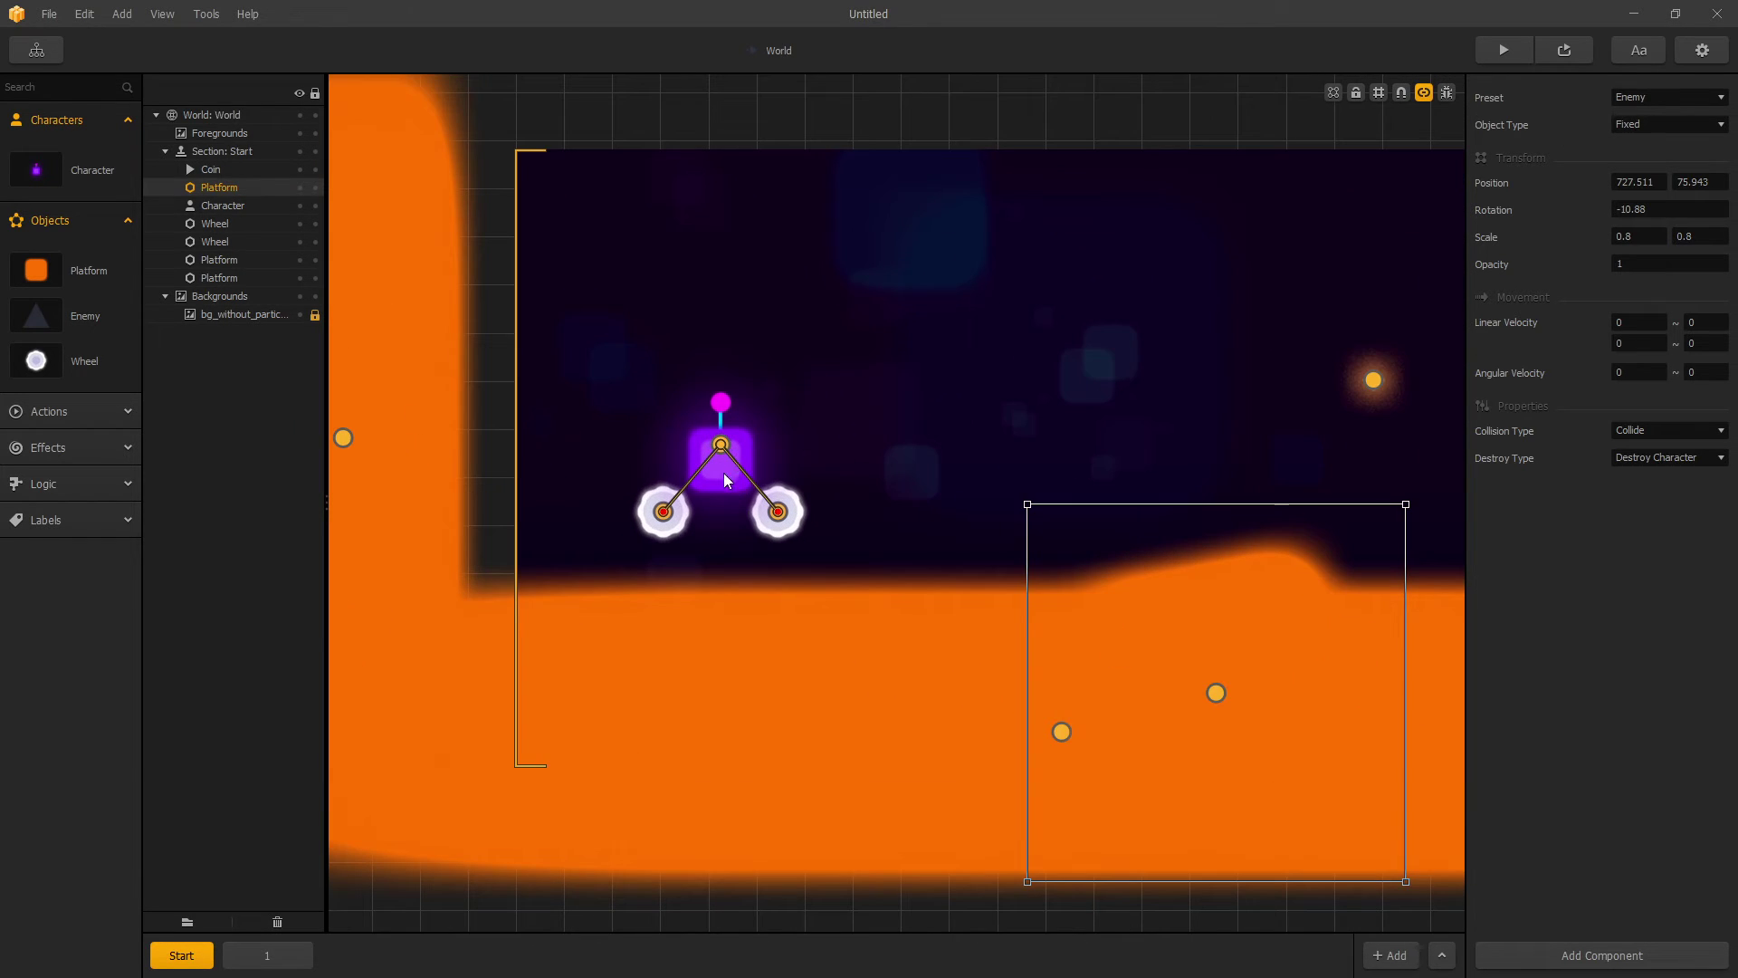
# Step: Select the character with its wheels, hide the connection markers, and display the collision shapes in section 1 and the Start section
pyautogui.click(724, 475)
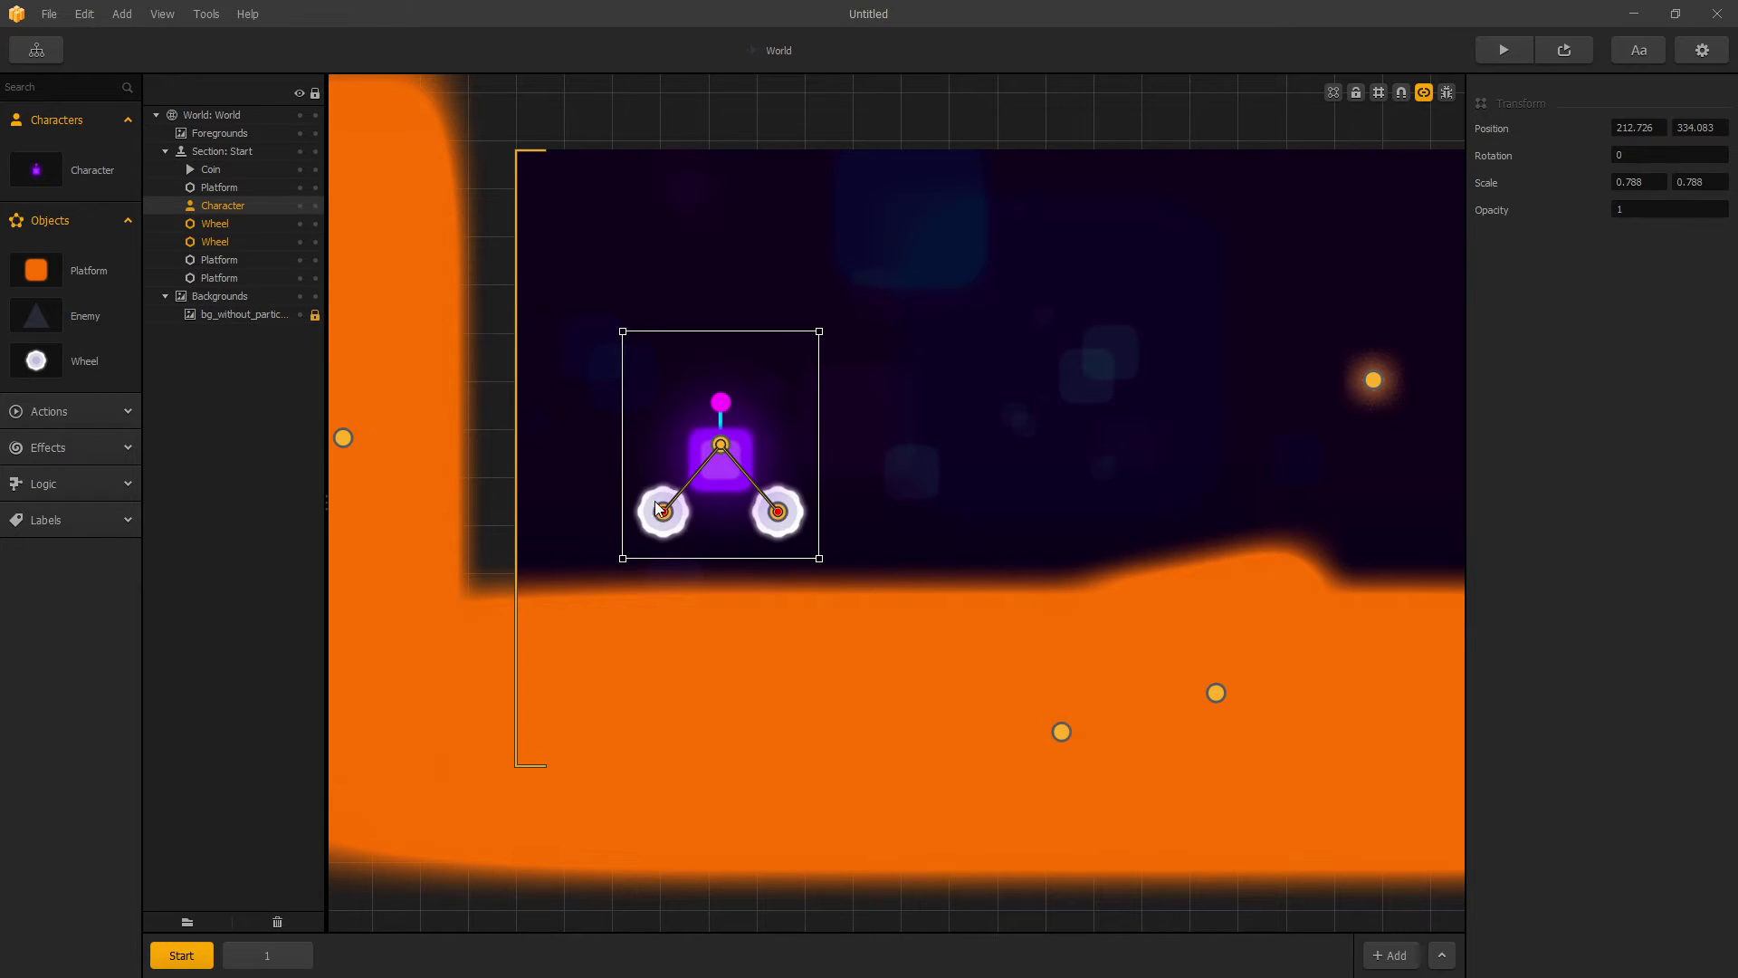
pyautogui.scroll(-3, 846, 611)
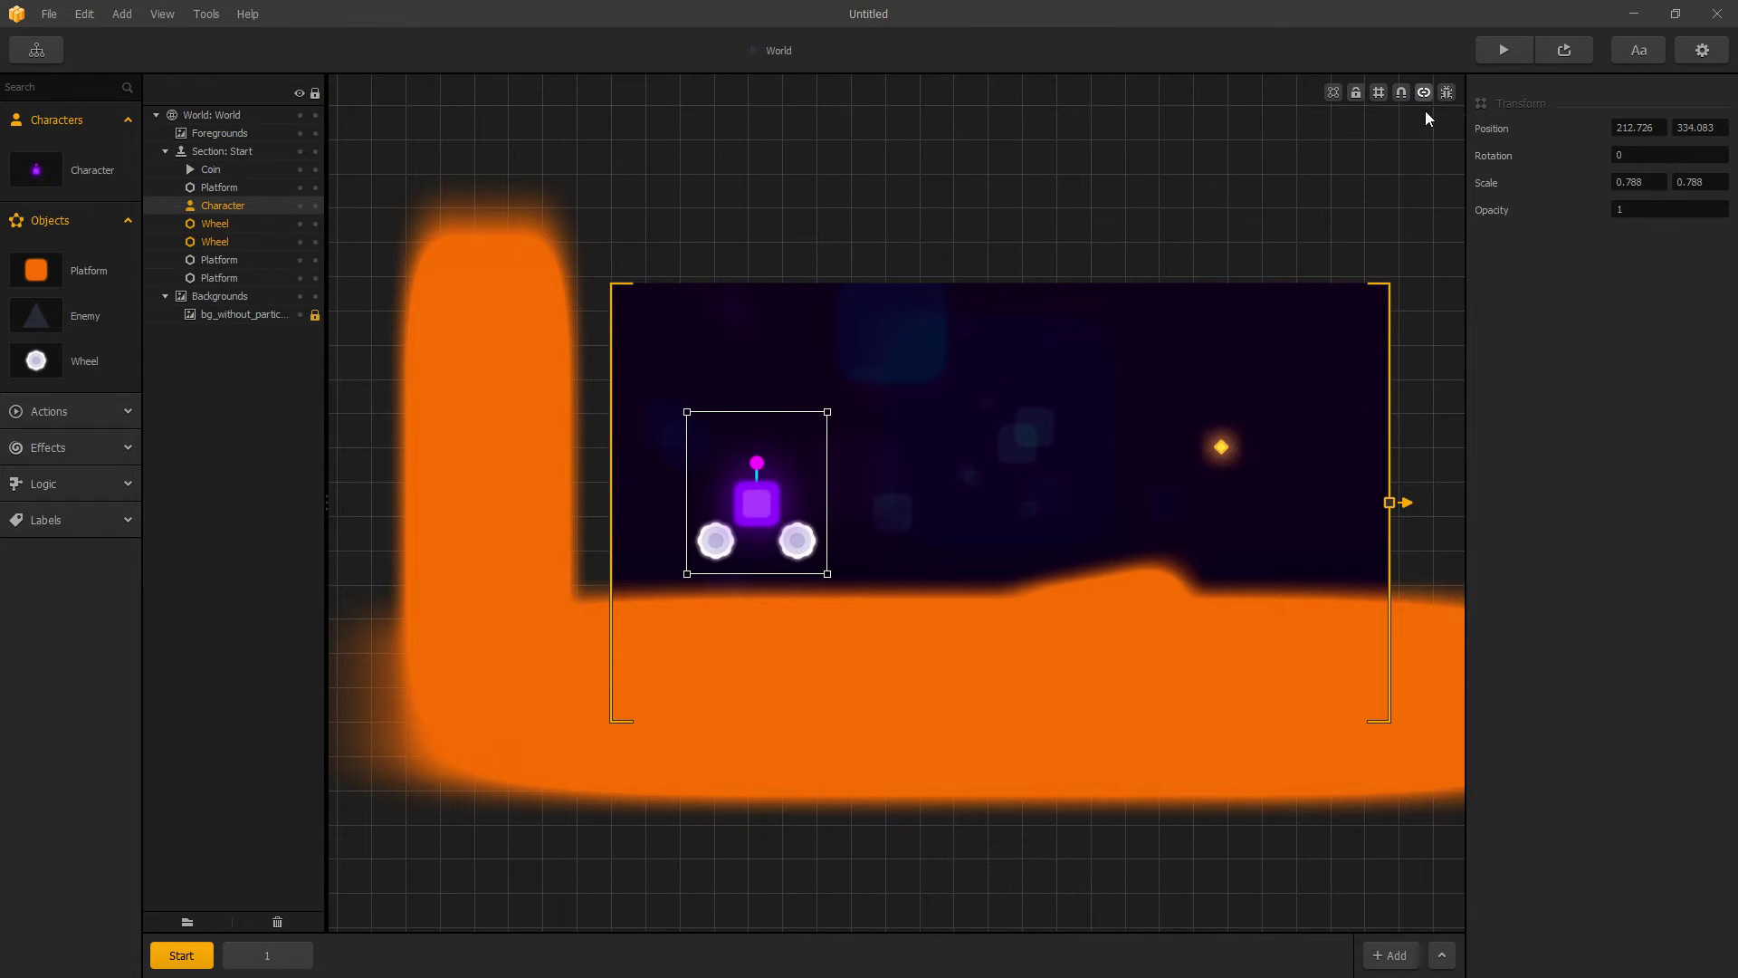
pyautogui.click(267, 955)
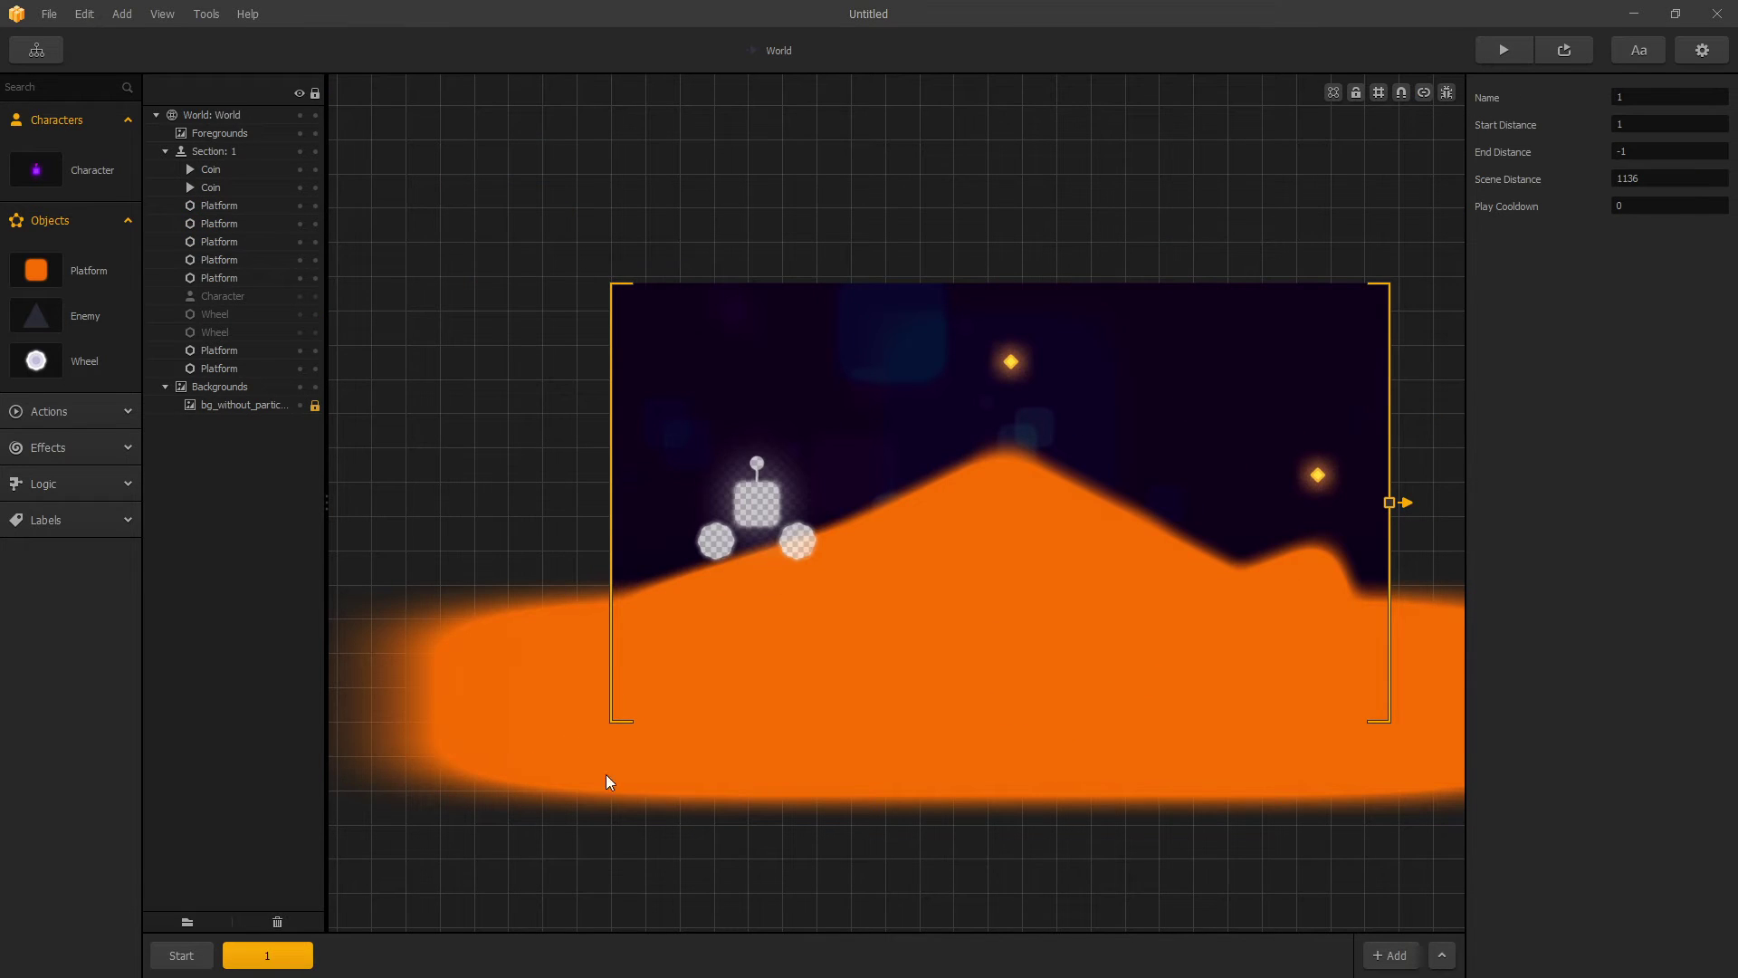
pyautogui.click(1451, 93)
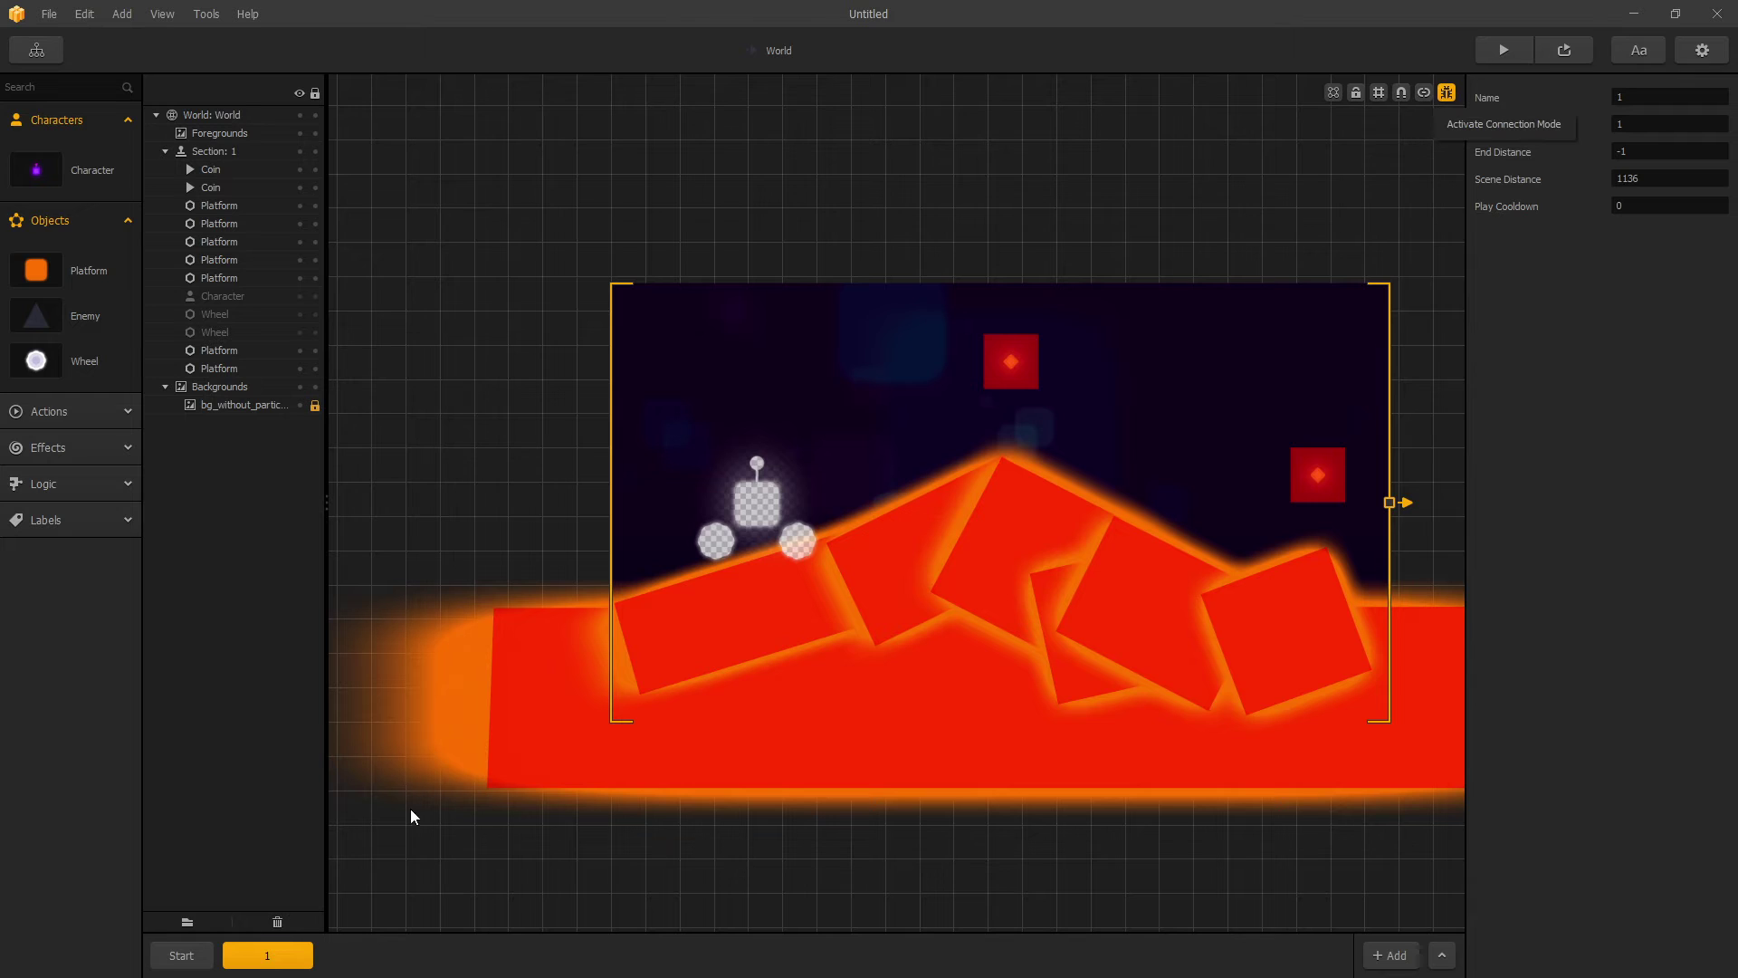
pyautogui.click(190, 955)
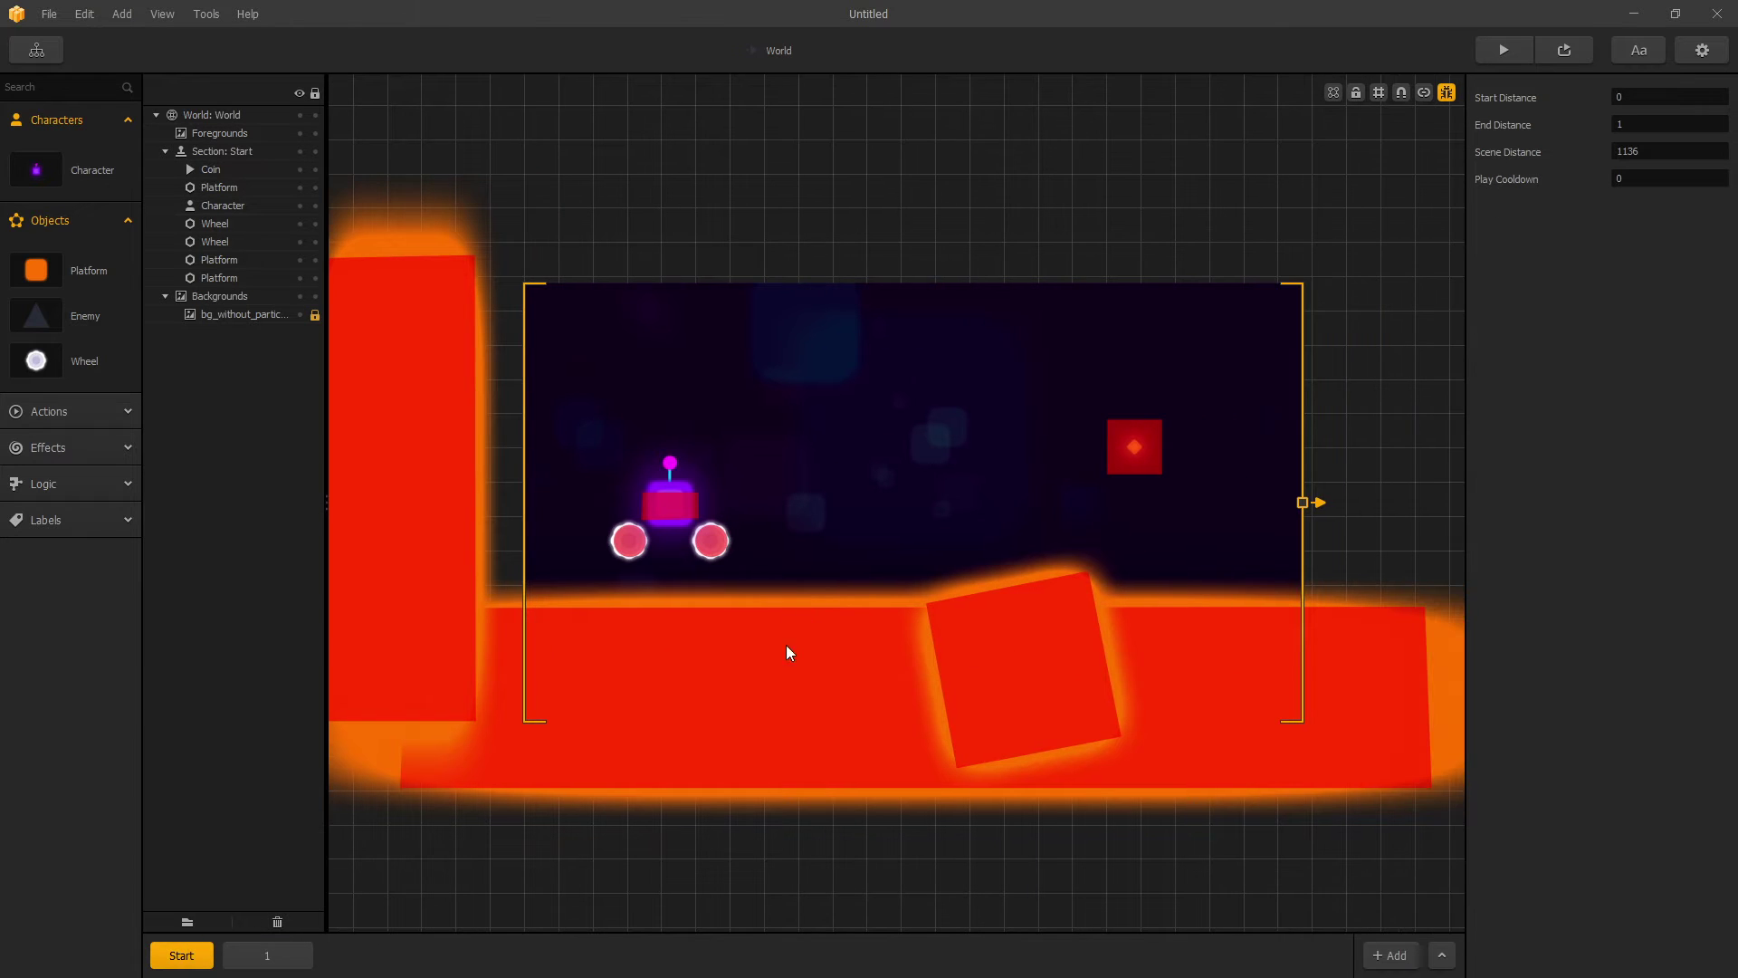
# Step: Inspect the ground platform, hilltop platform and upper coin, then turn off debug mode and return to the Start section
pyautogui.click(860, 697)
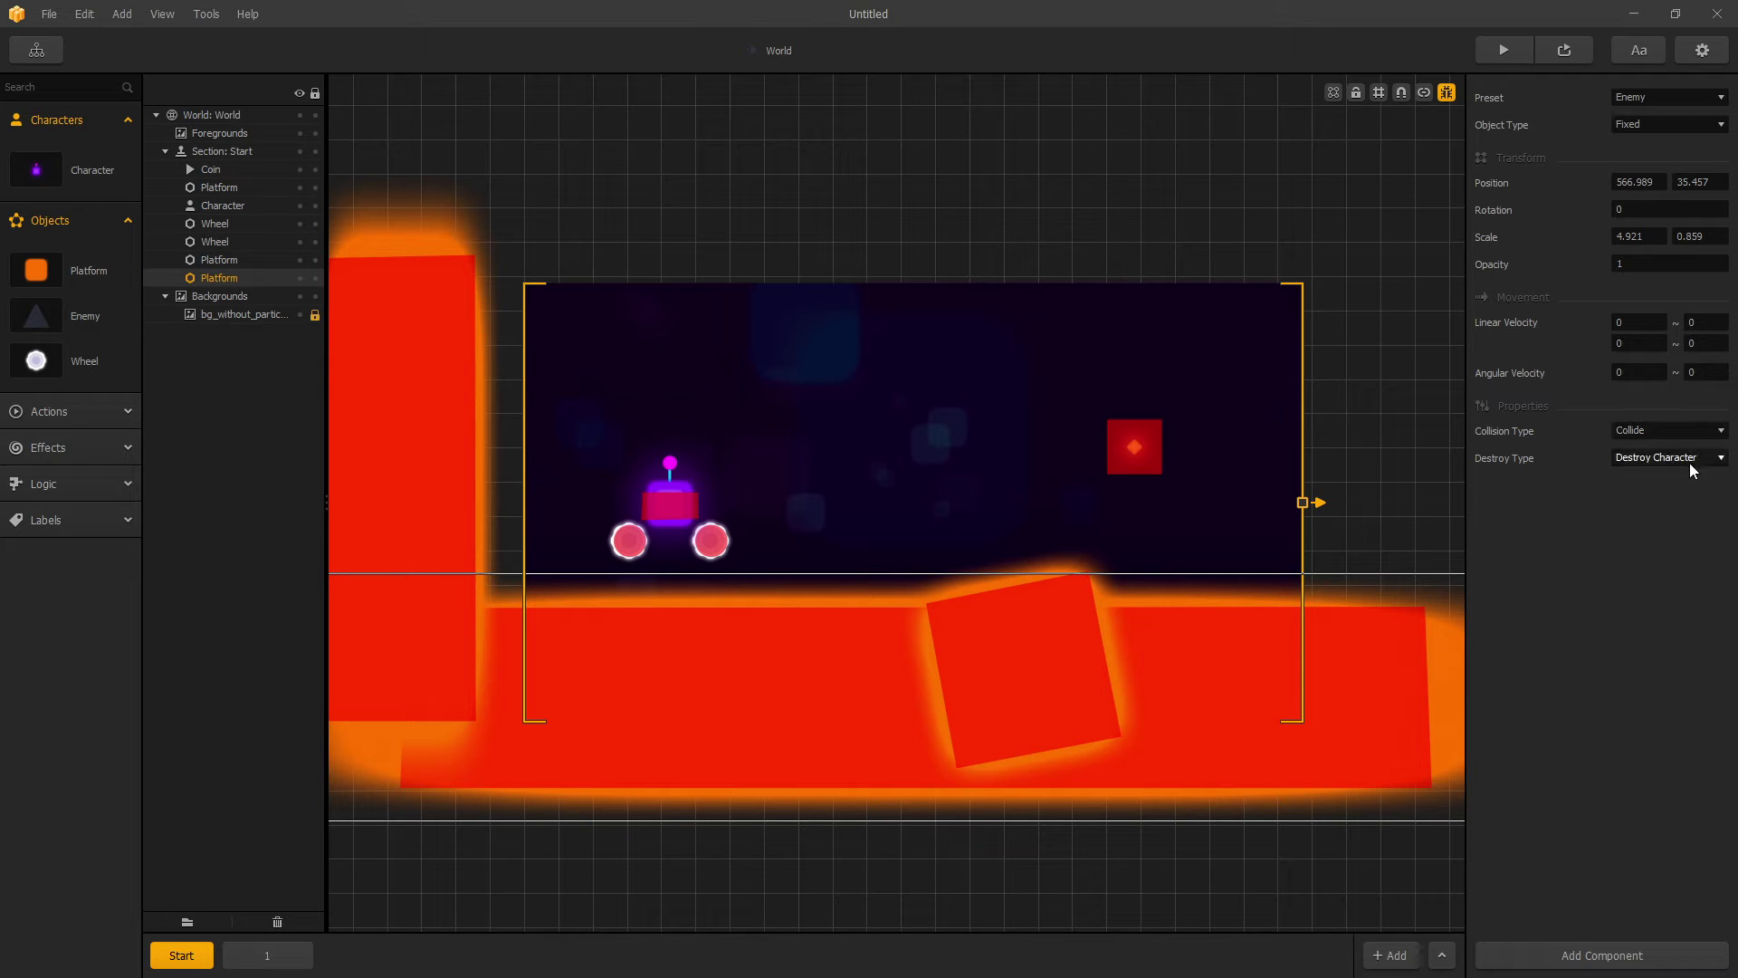
pyautogui.click(267, 954)
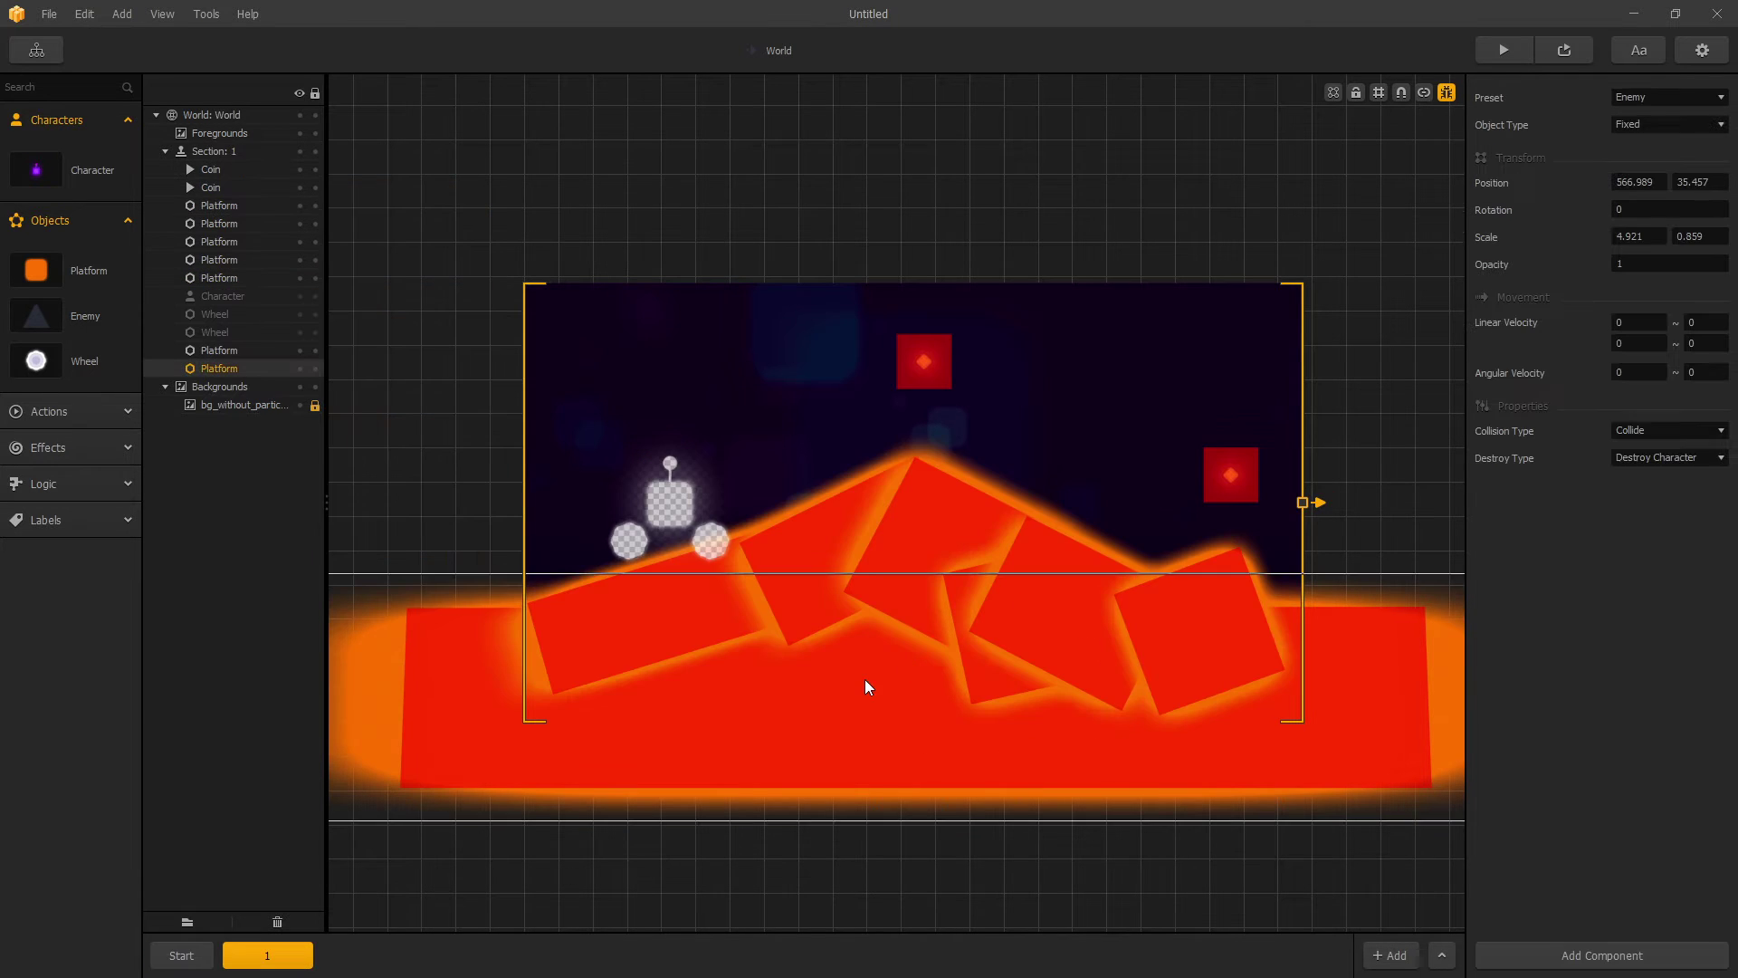
pyautogui.scroll(-2, 1055, 664)
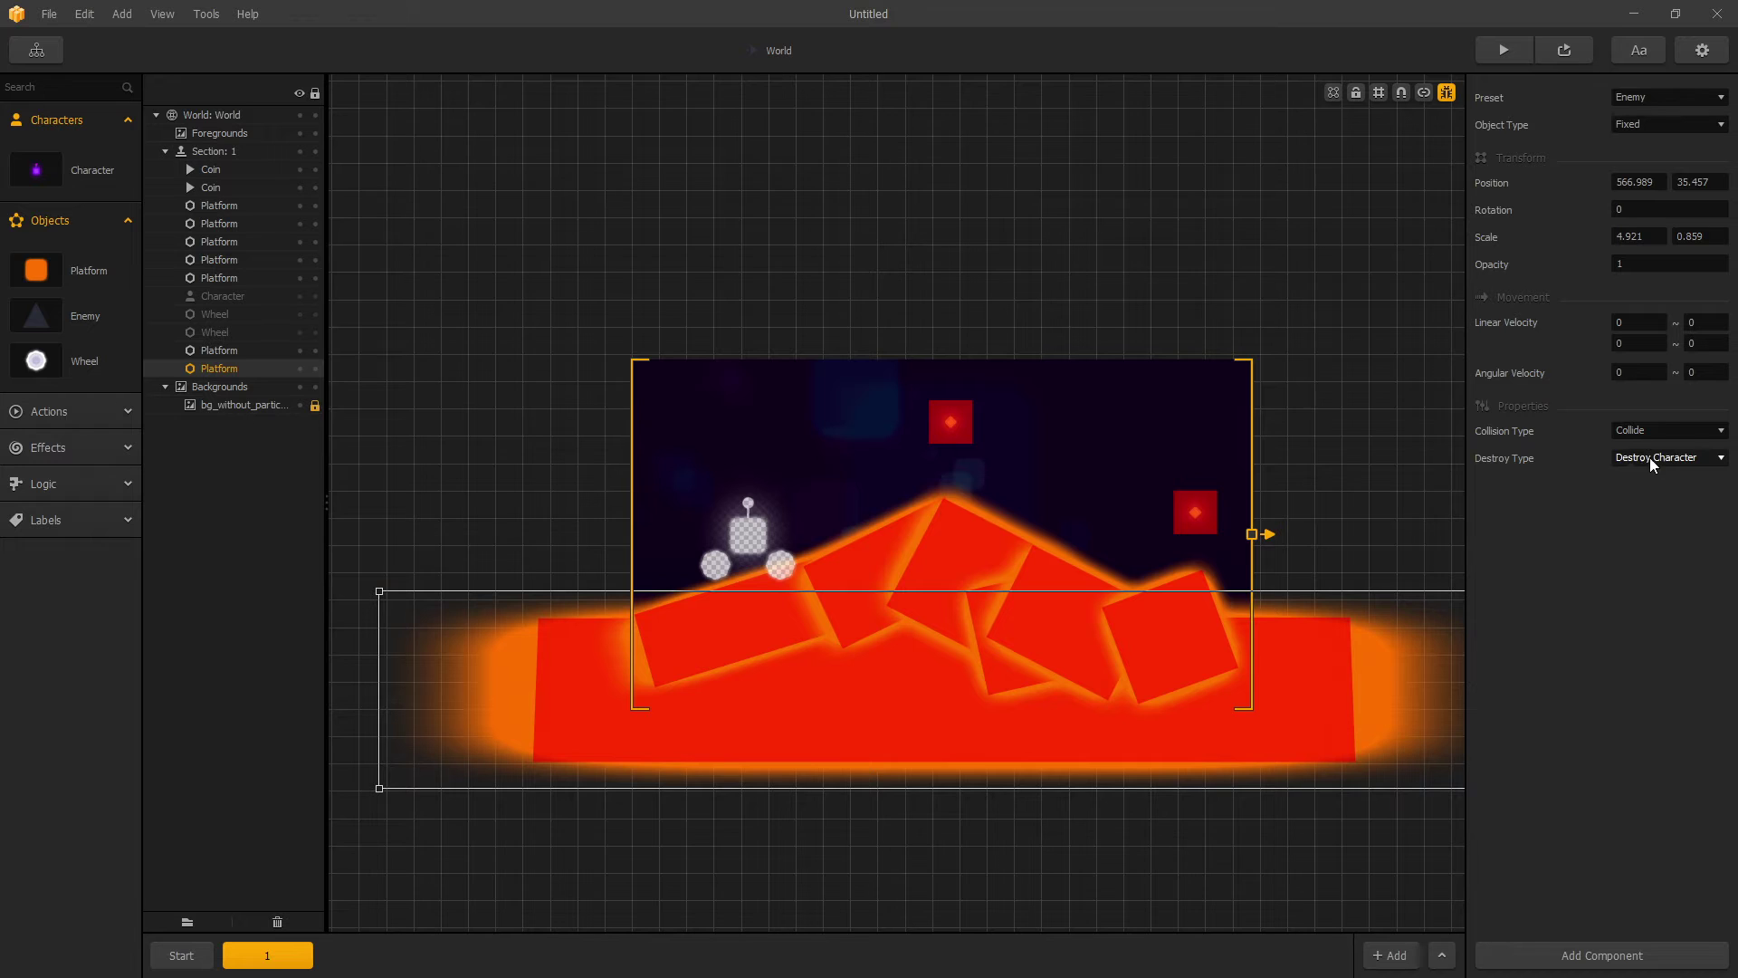
pyautogui.click(1000, 543)
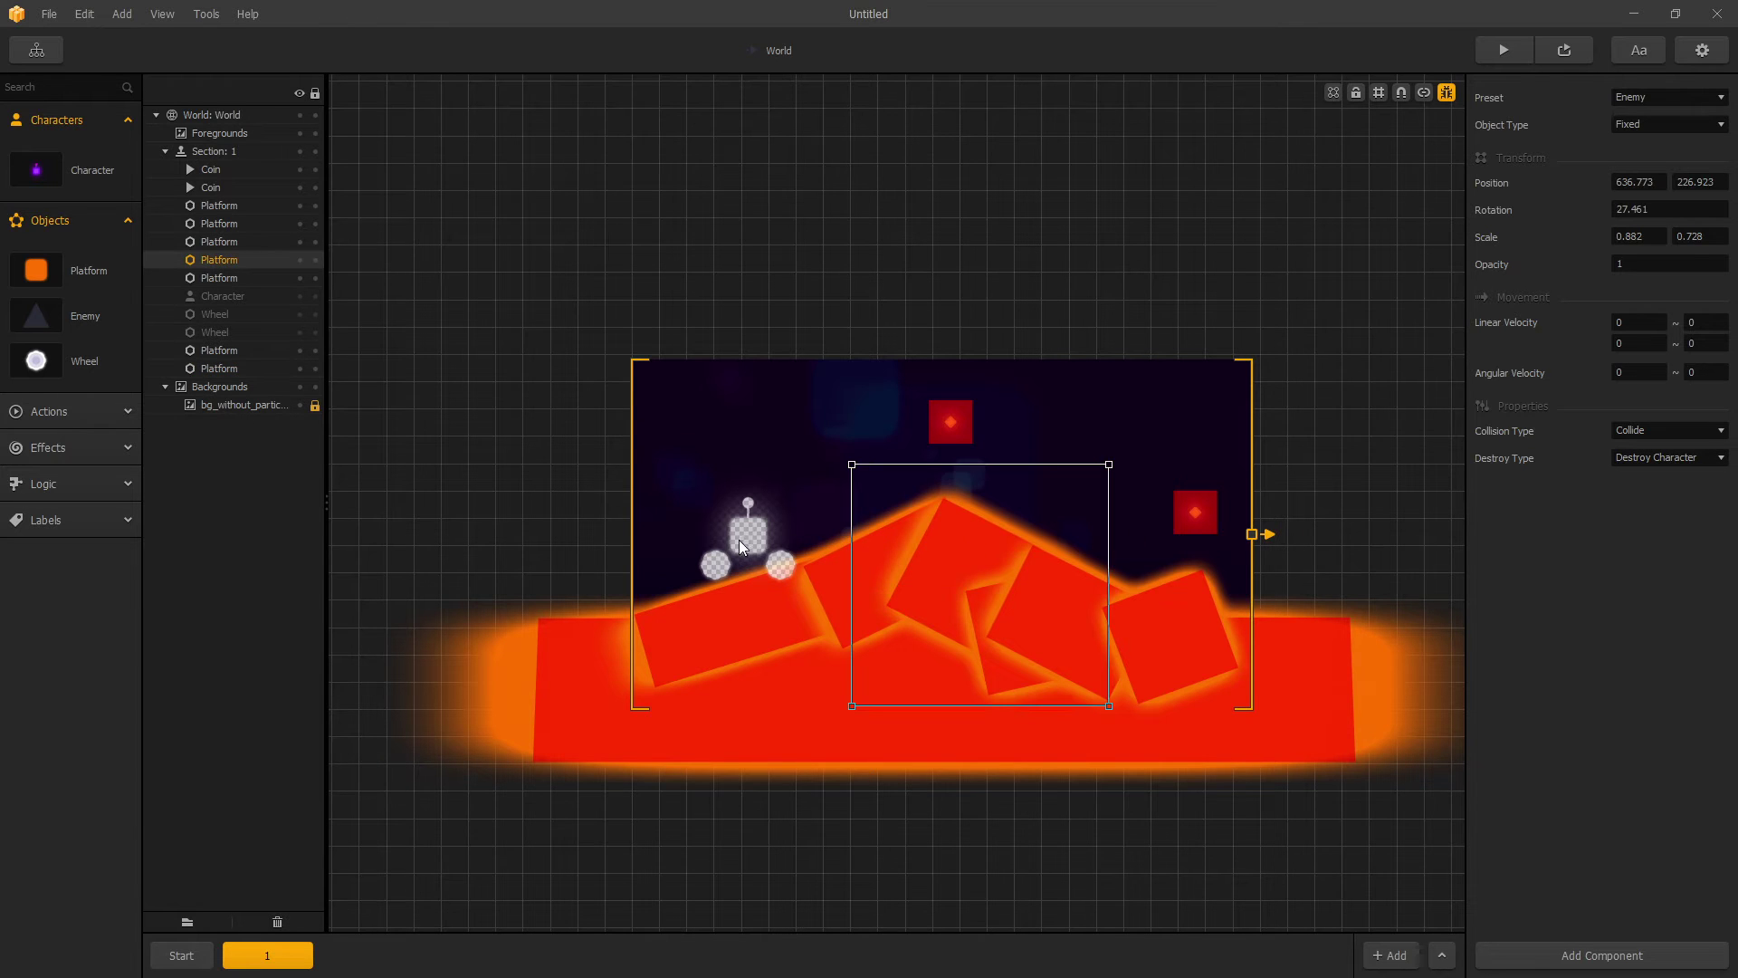
pyautogui.scroll(1, 746, 534)
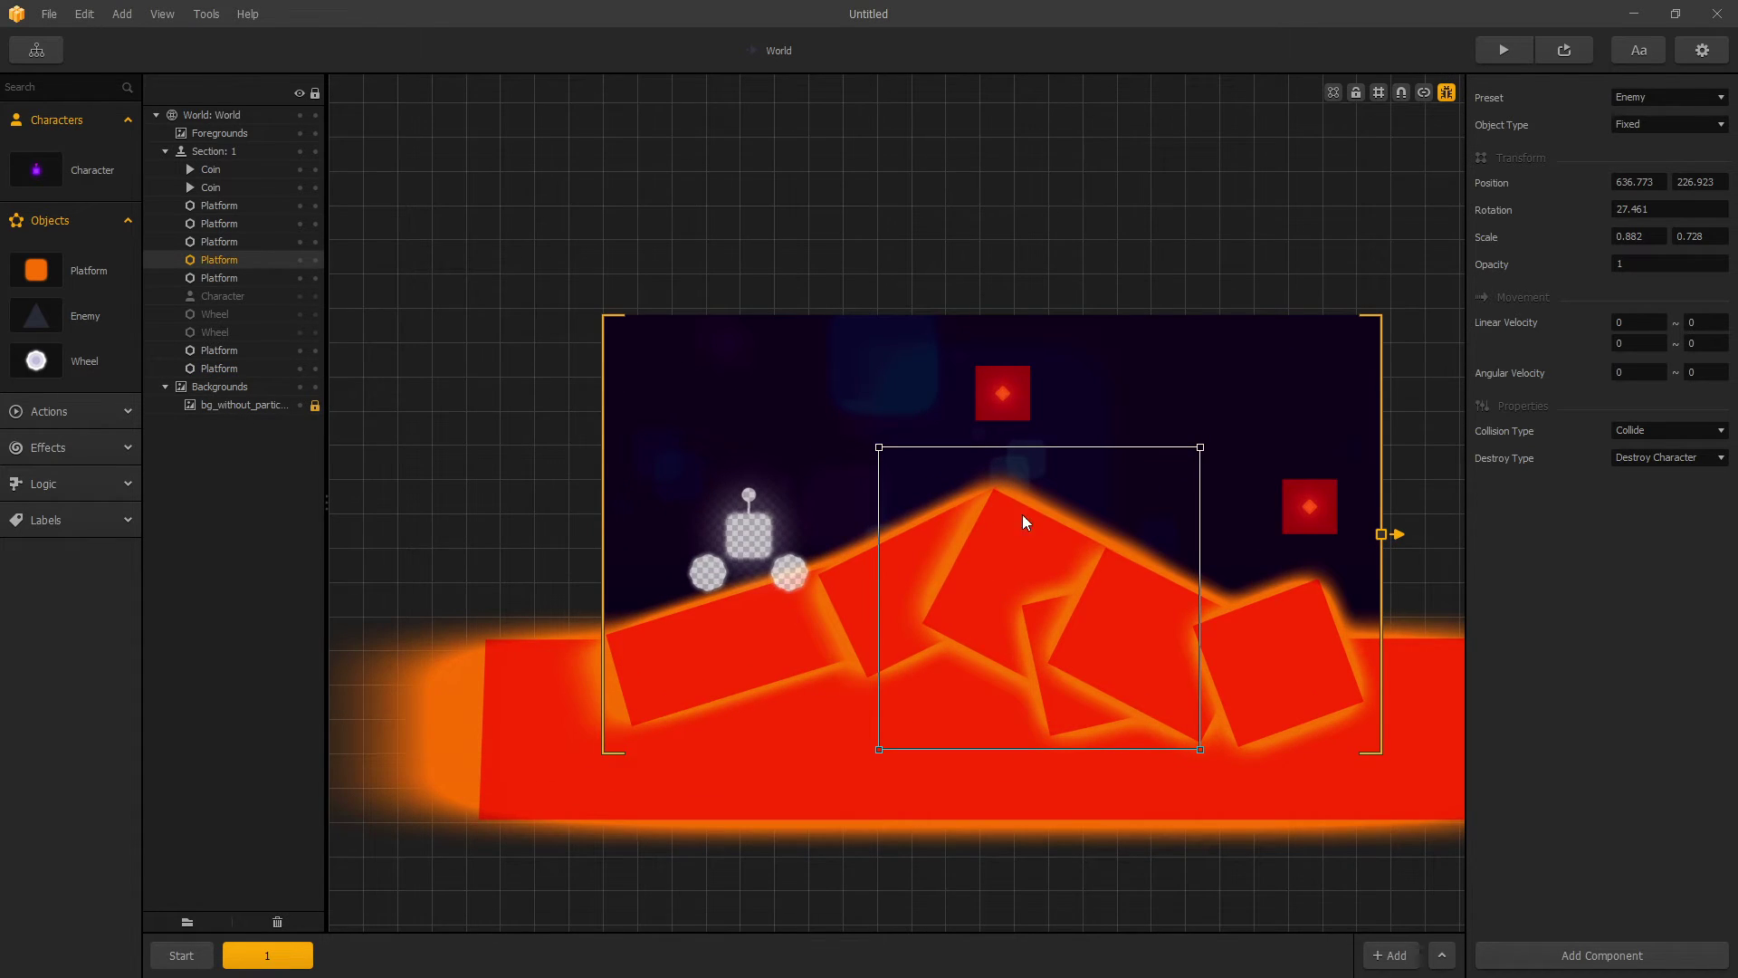
pyautogui.click(1010, 395)
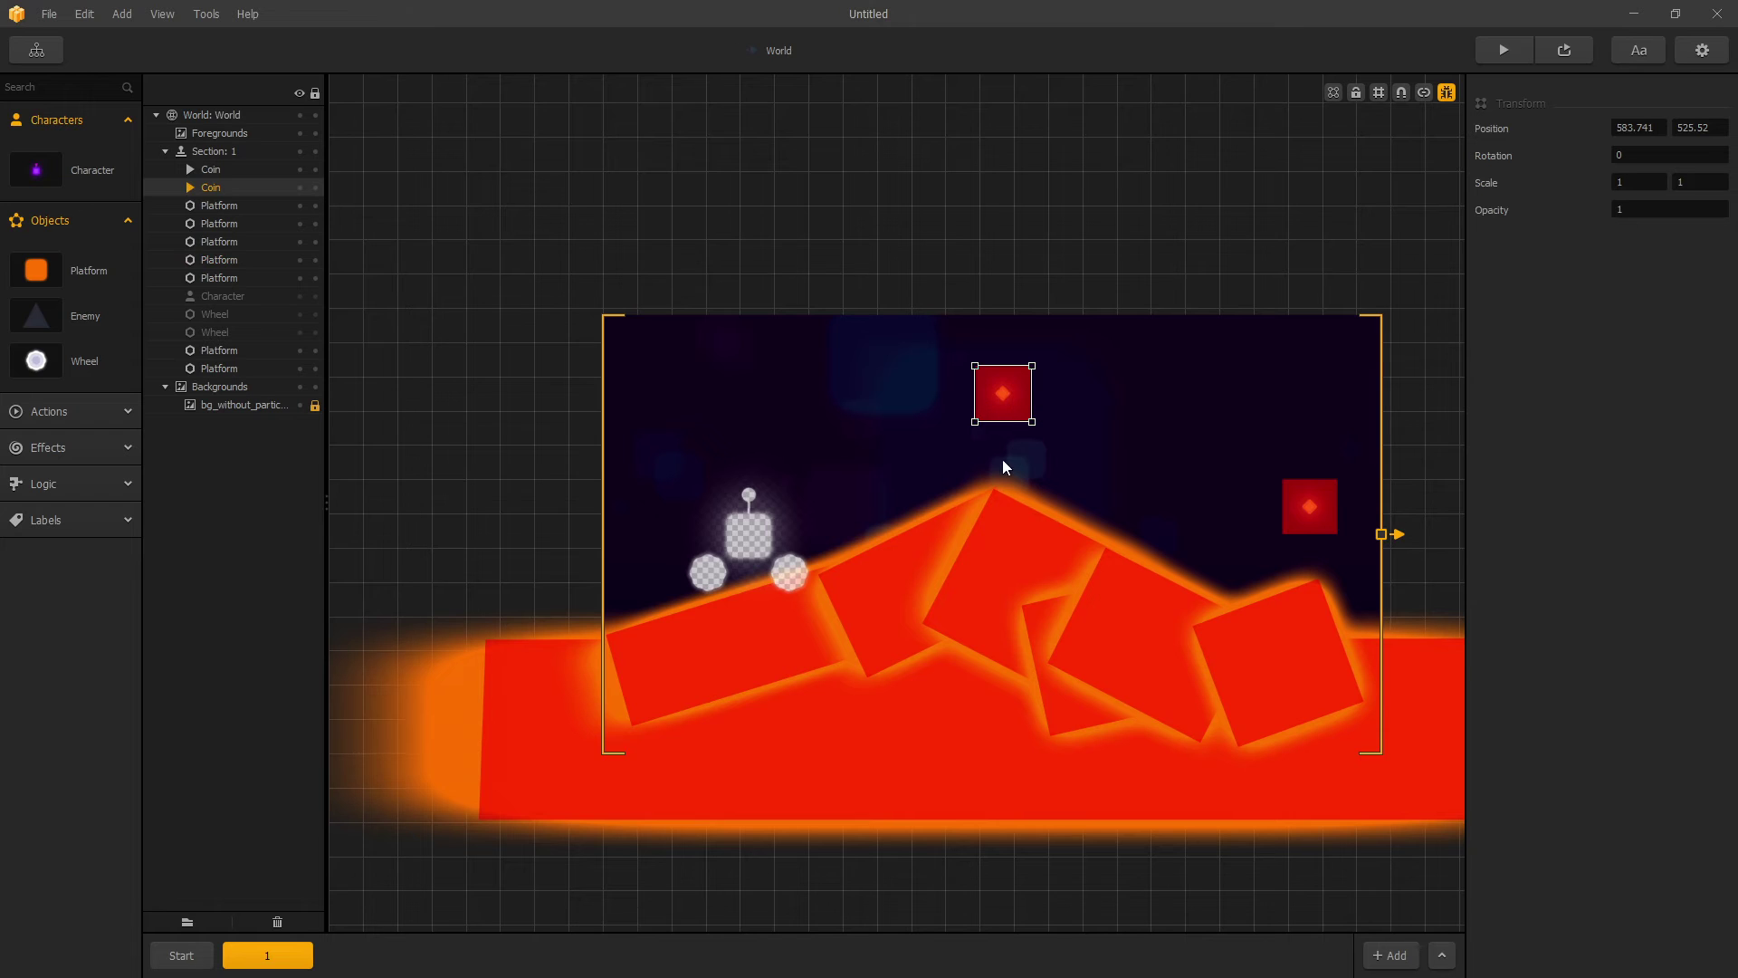
pyautogui.click(1446, 92)
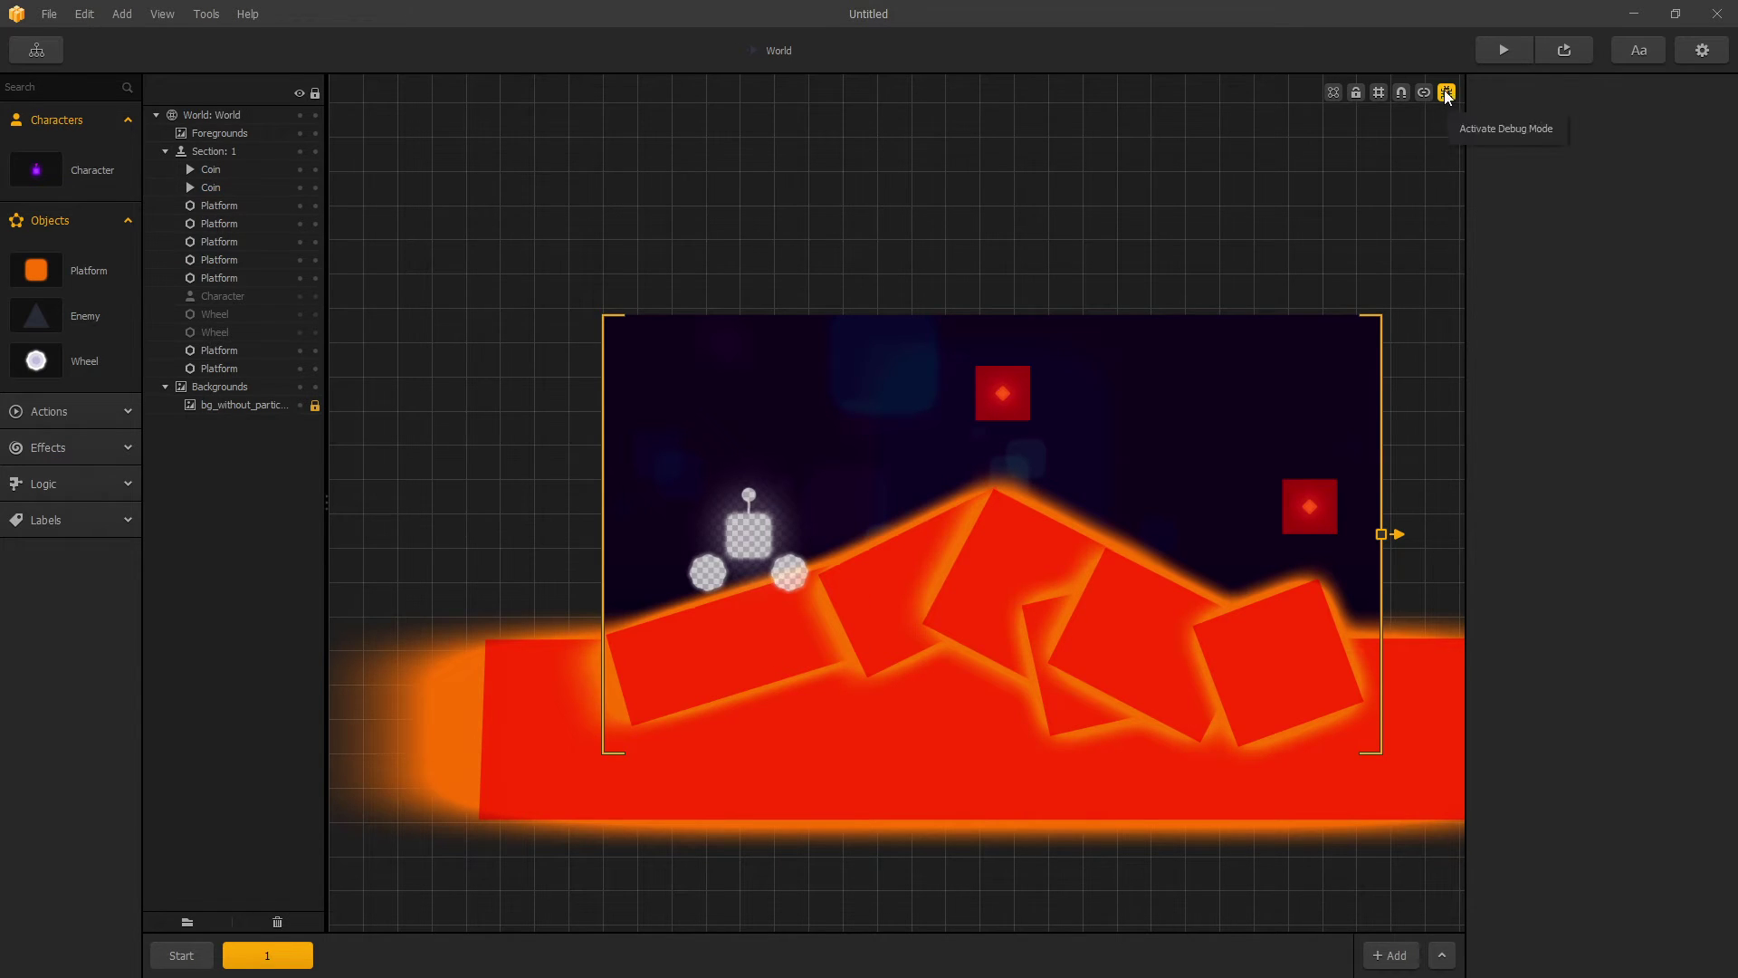
pyautogui.click(182, 955)
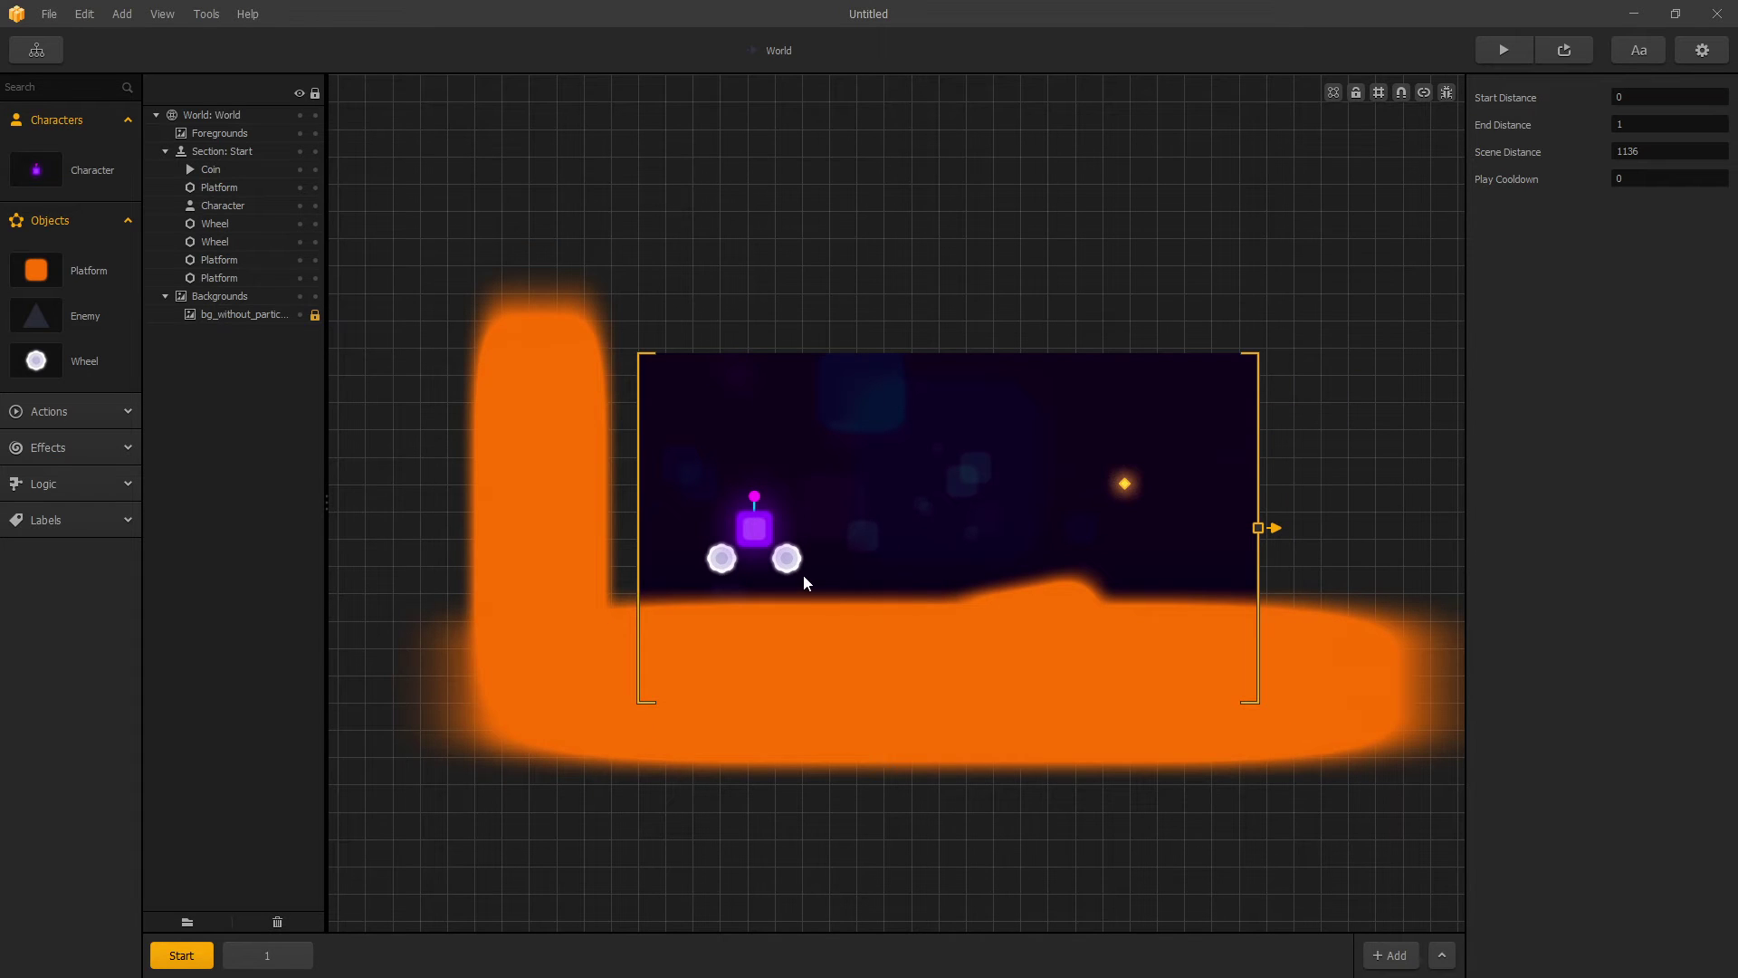
# Step: Open the World UI from the Game Mind Map and inspect its arrow buttons and the available character controls
pyautogui.click(36, 50)
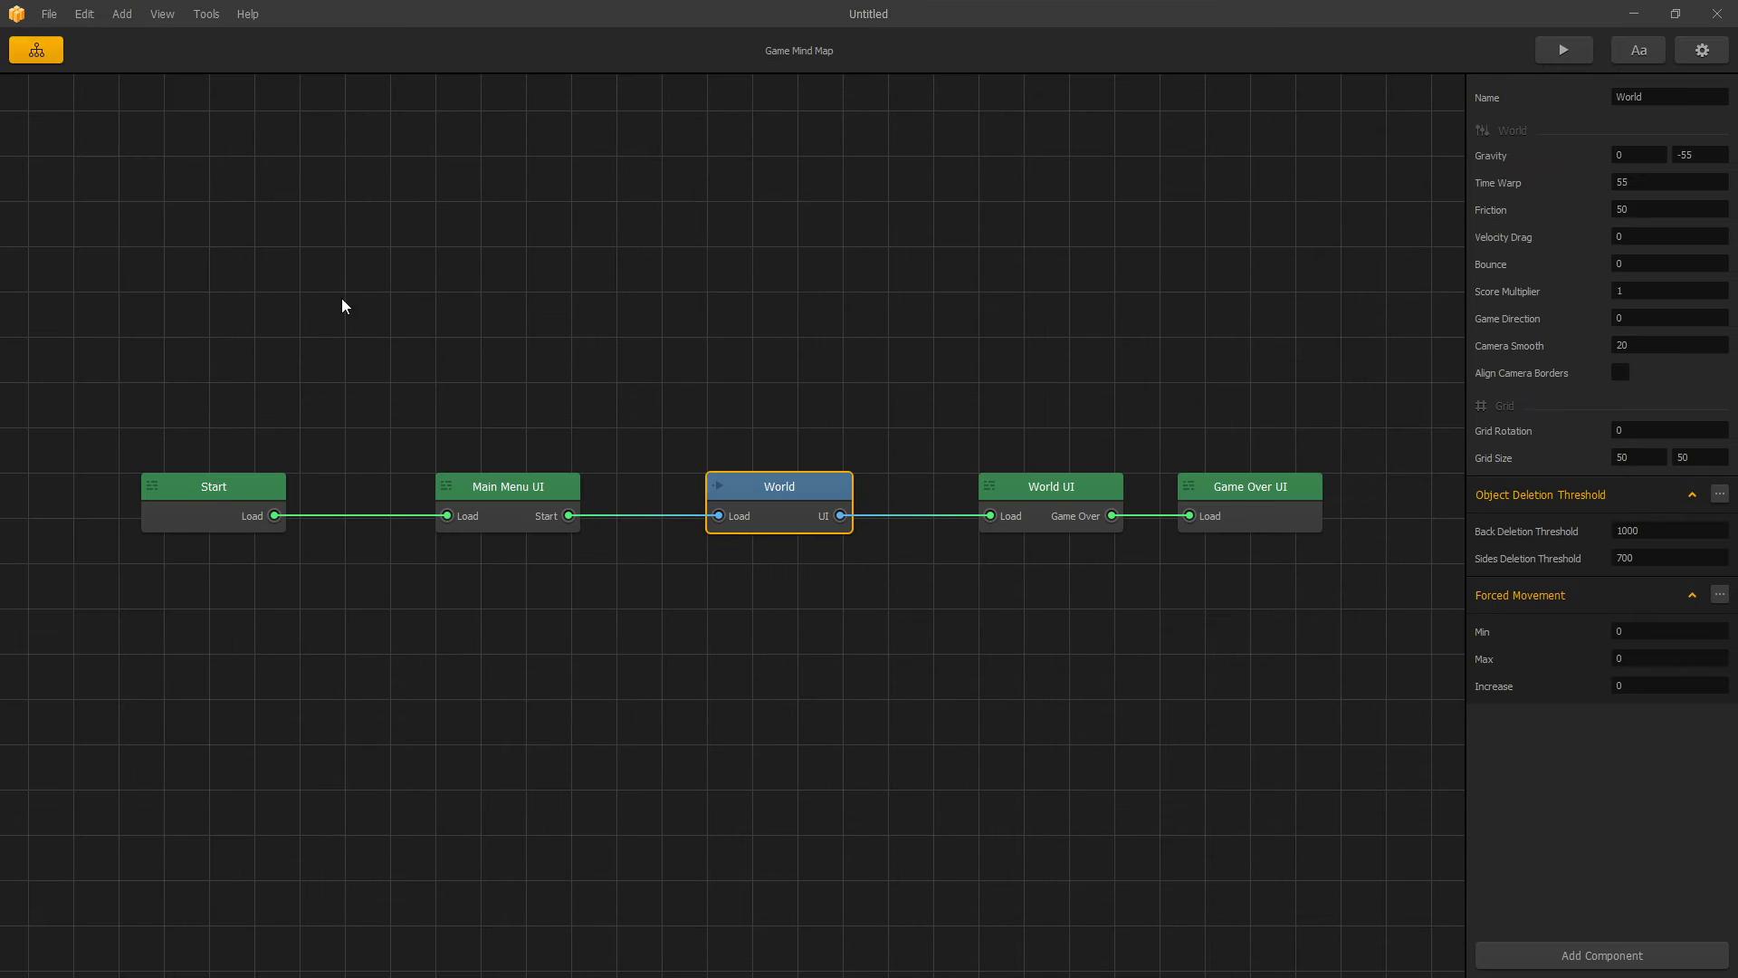
pyautogui.click(1050, 489)
pyautogui.doubleClick(1050, 489)
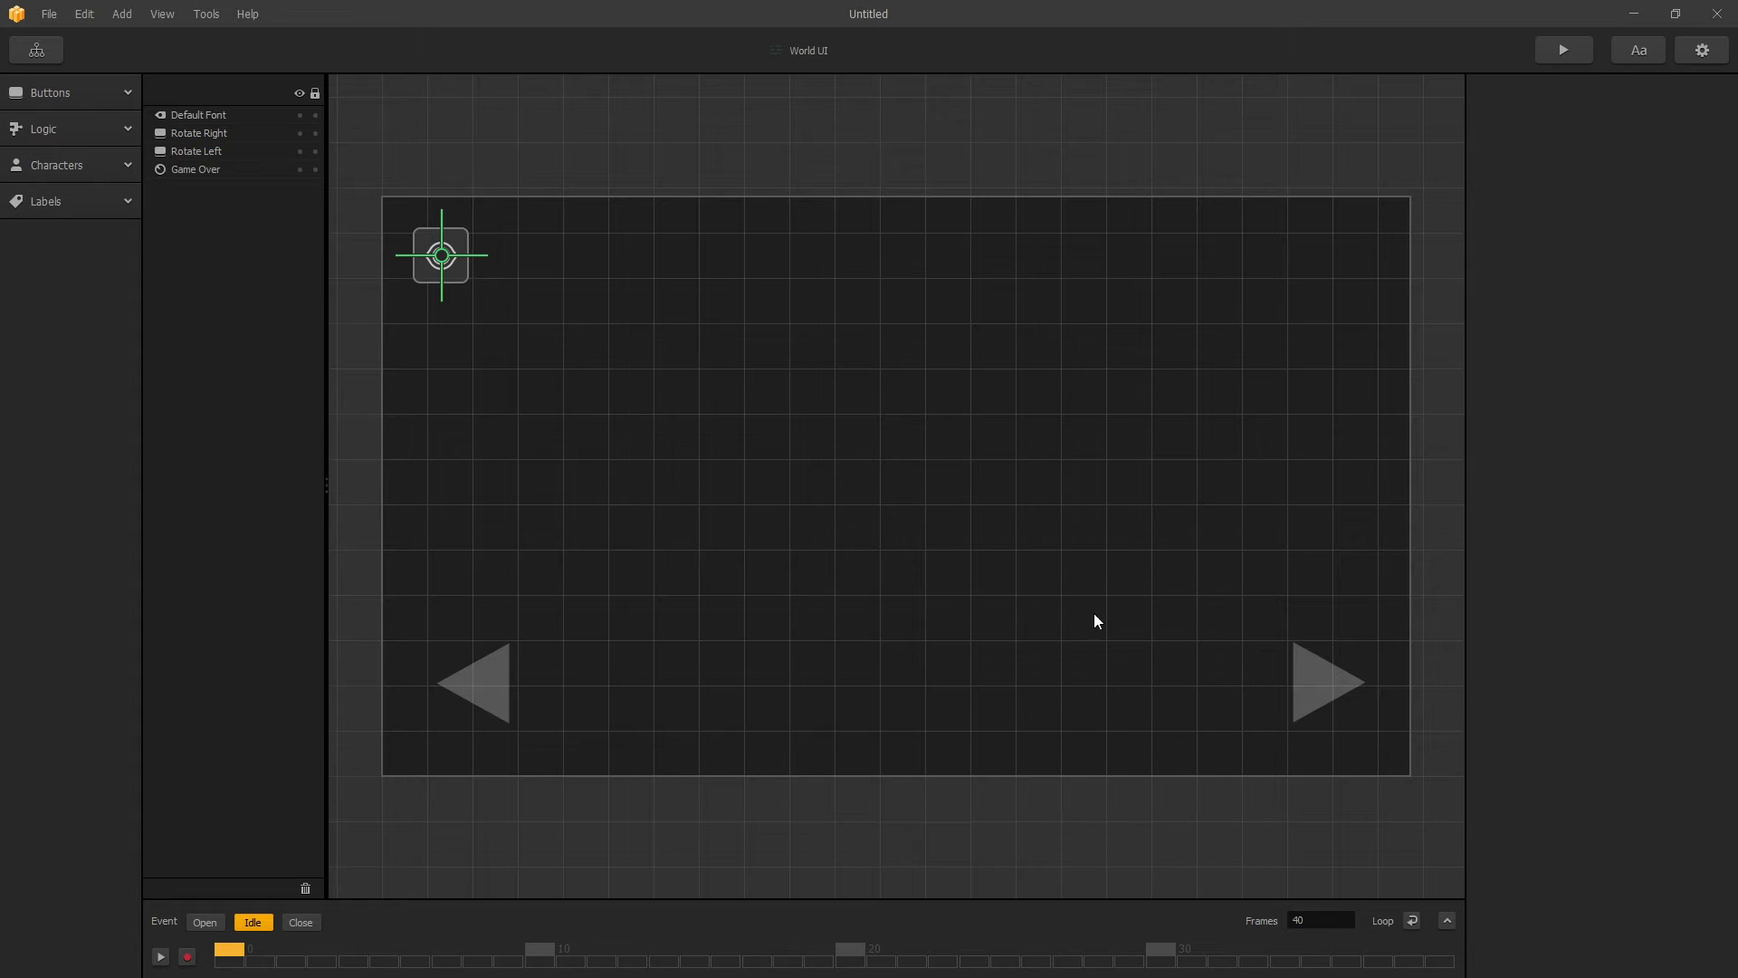
pyautogui.click(1336, 682)
pyautogui.click(475, 683)
pyautogui.click(80, 166)
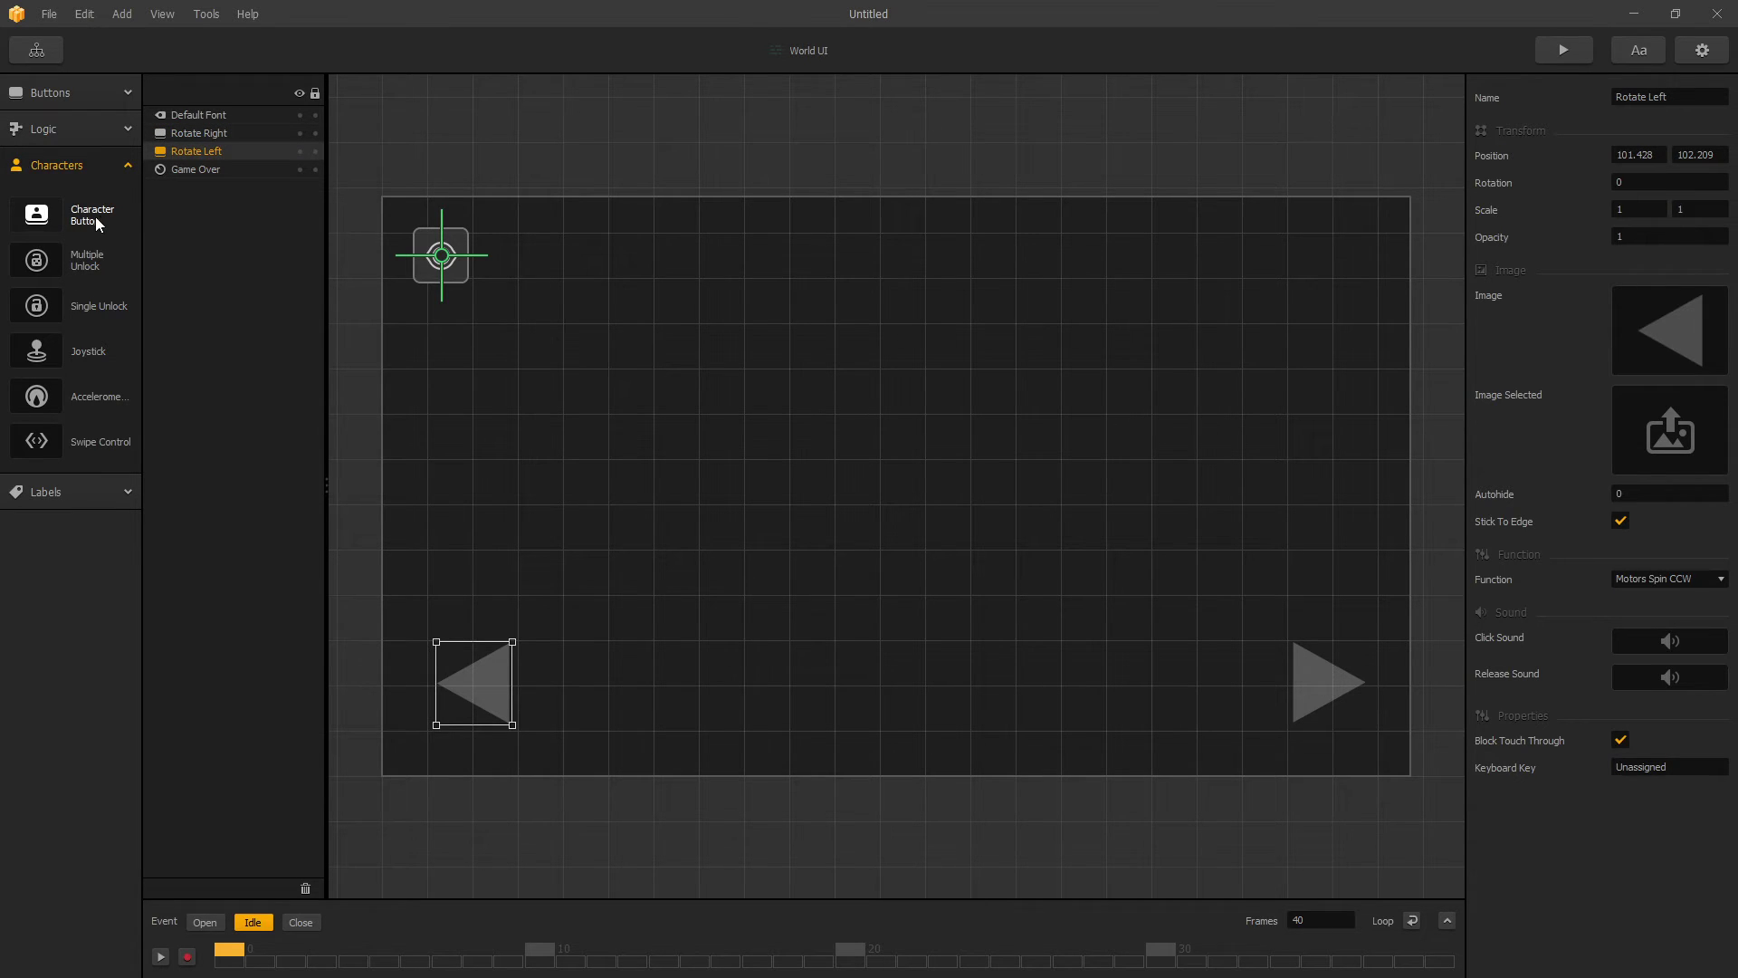
# Step: Examine the function options of the Rotate Right button, keeping Motors Spin CW selected
pyautogui.click(1318, 676)
pyautogui.click(1665, 587)
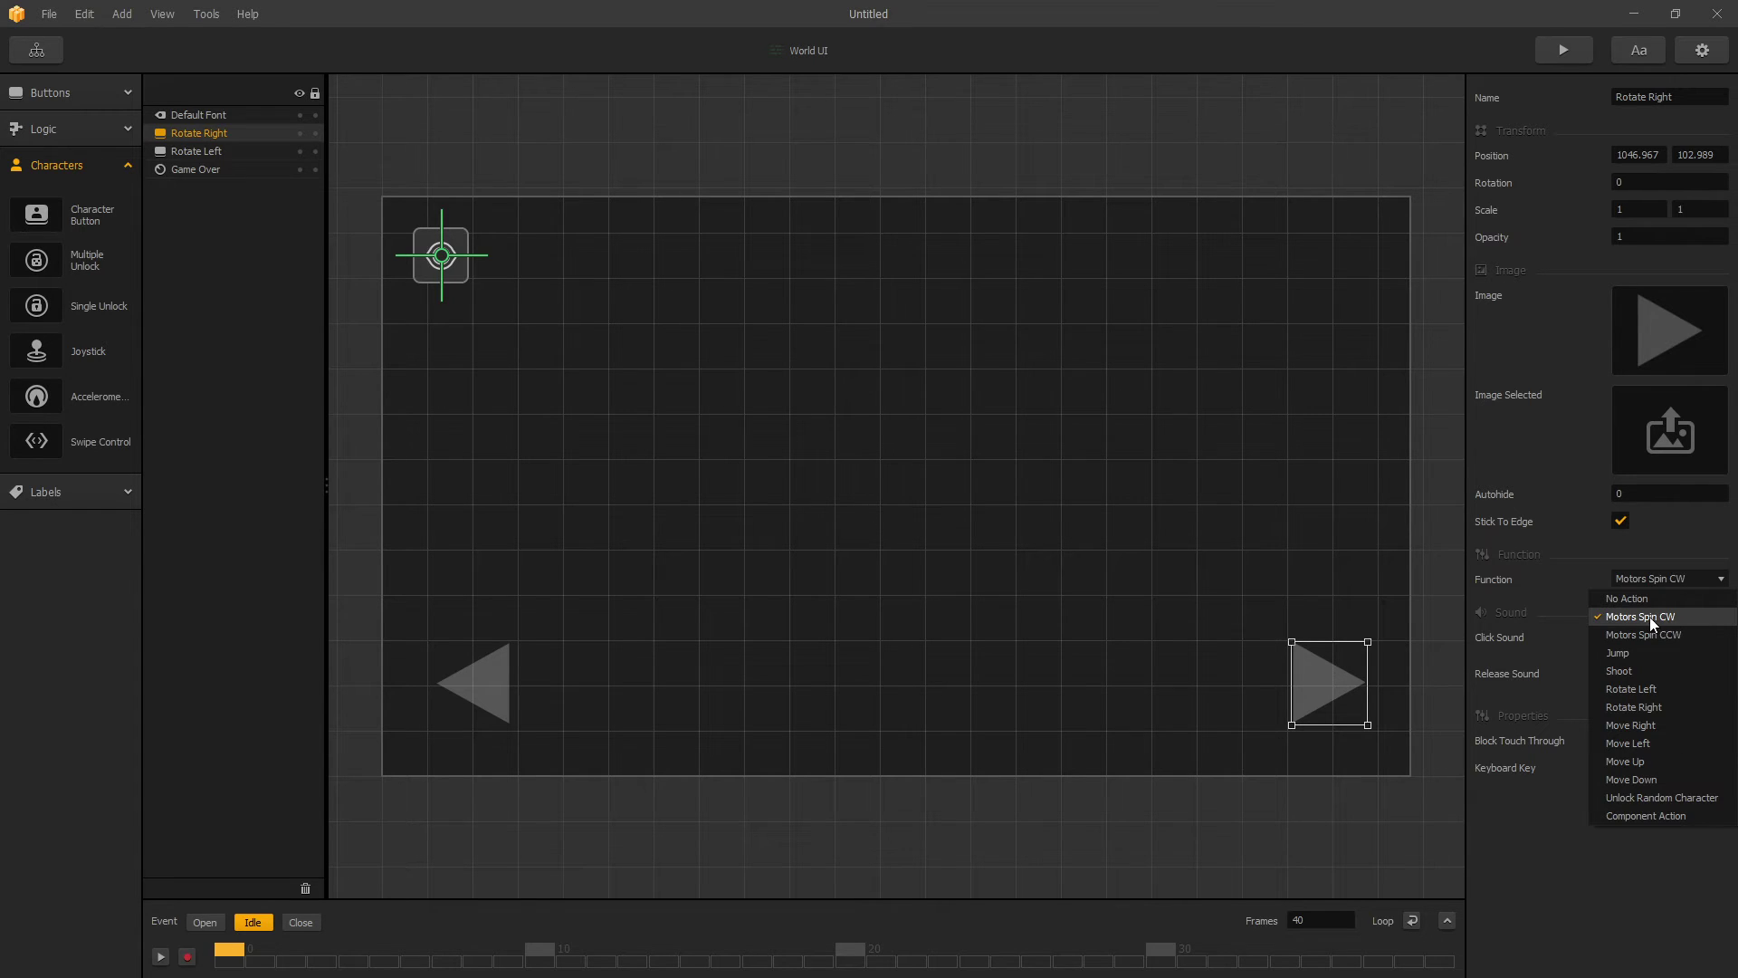
pyautogui.click(1671, 617)
pyautogui.click(1014, 599)
# Step: Examine the function options of the Rotate Left button, keeping Motors Spin CCW, and compare its function with the Rotate Right button's
pyautogui.click(492, 683)
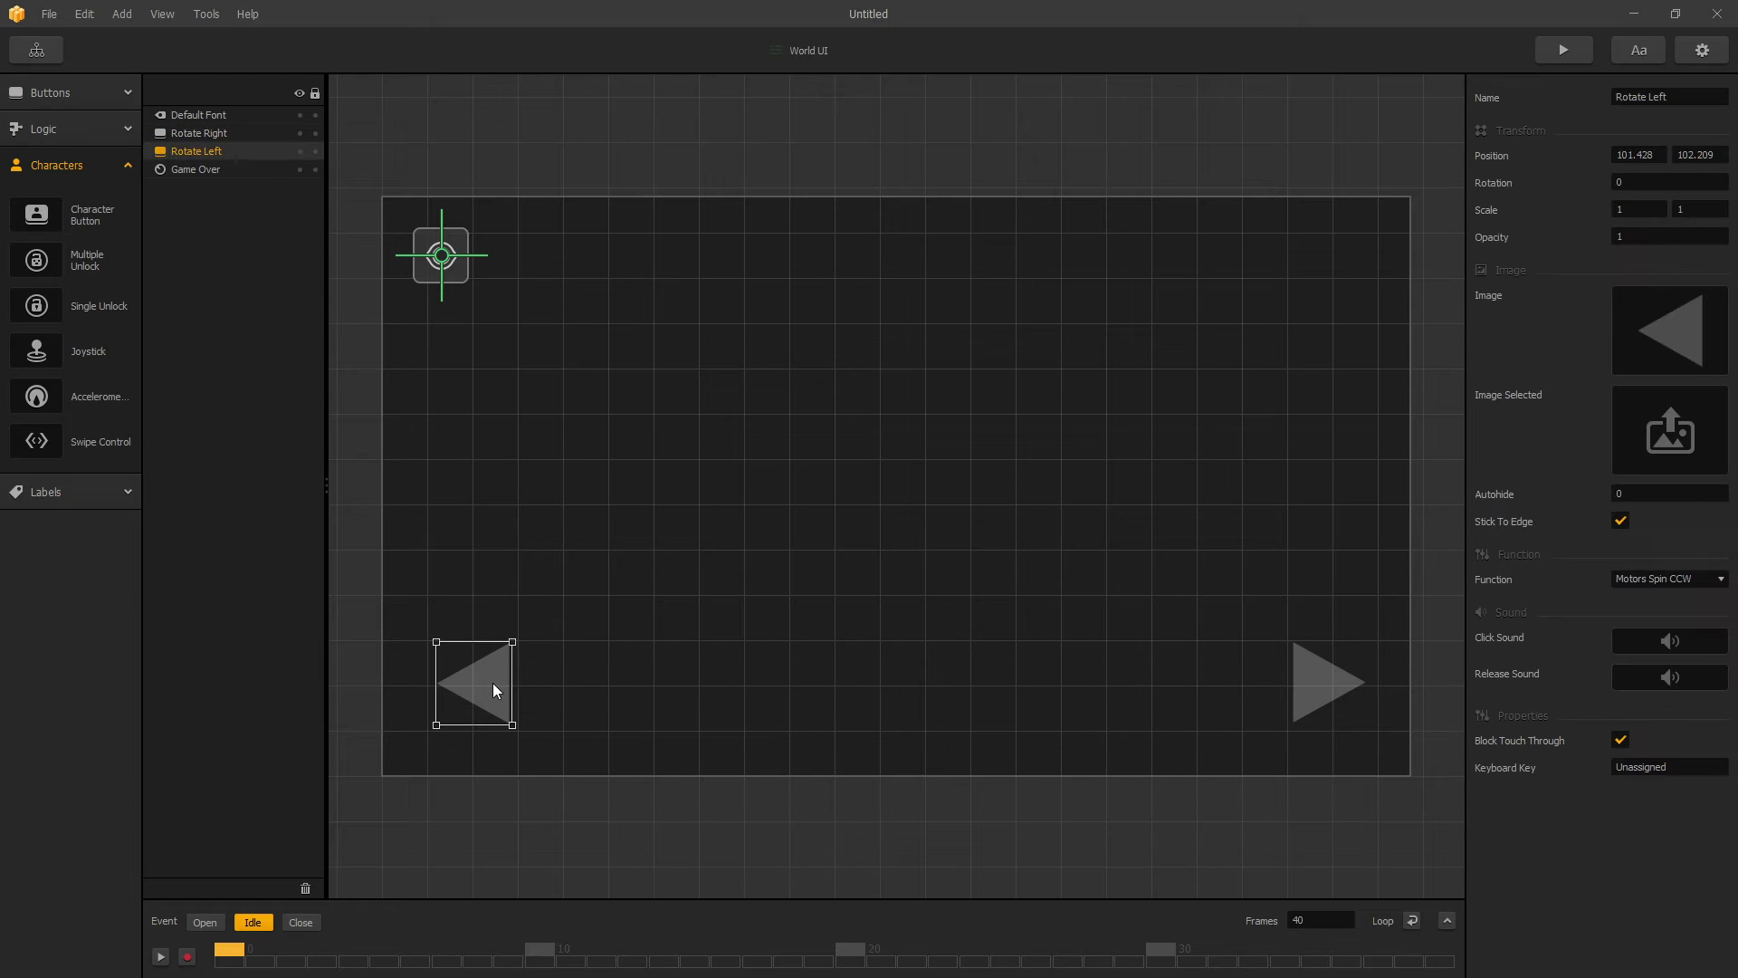
pyautogui.click(1688, 578)
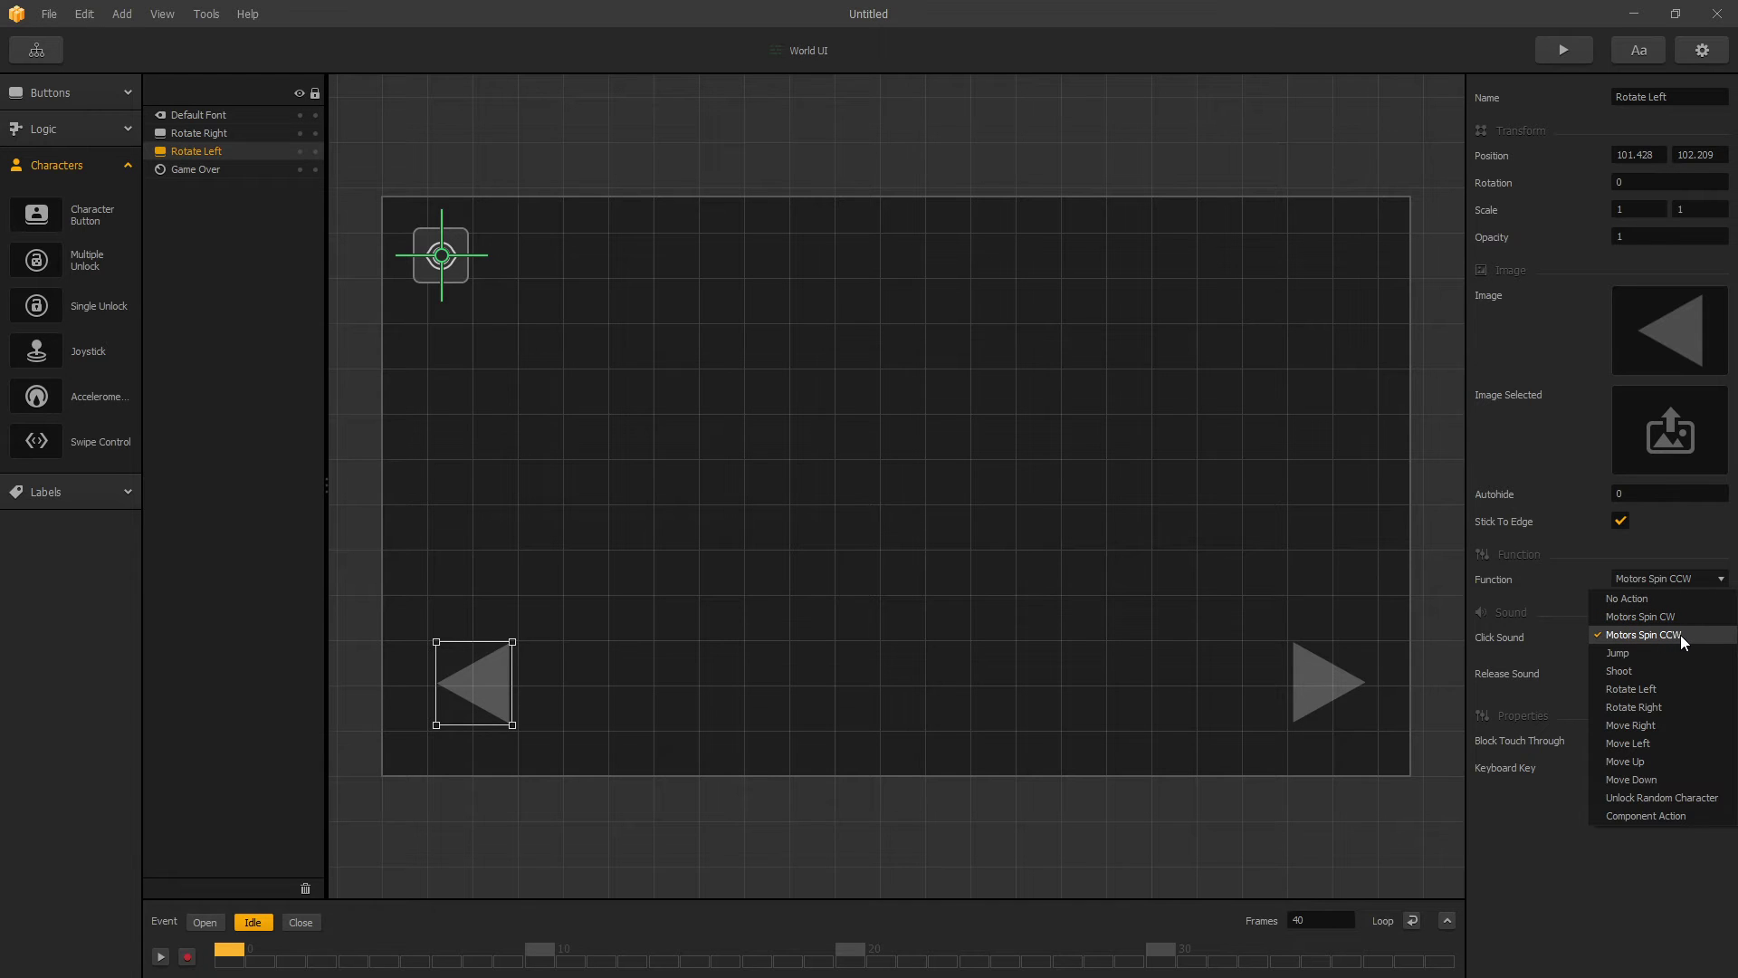
pyautogui.click(1643, 634)
pyautogui.click(1012, 580)
pyautogui.click(501, 689)
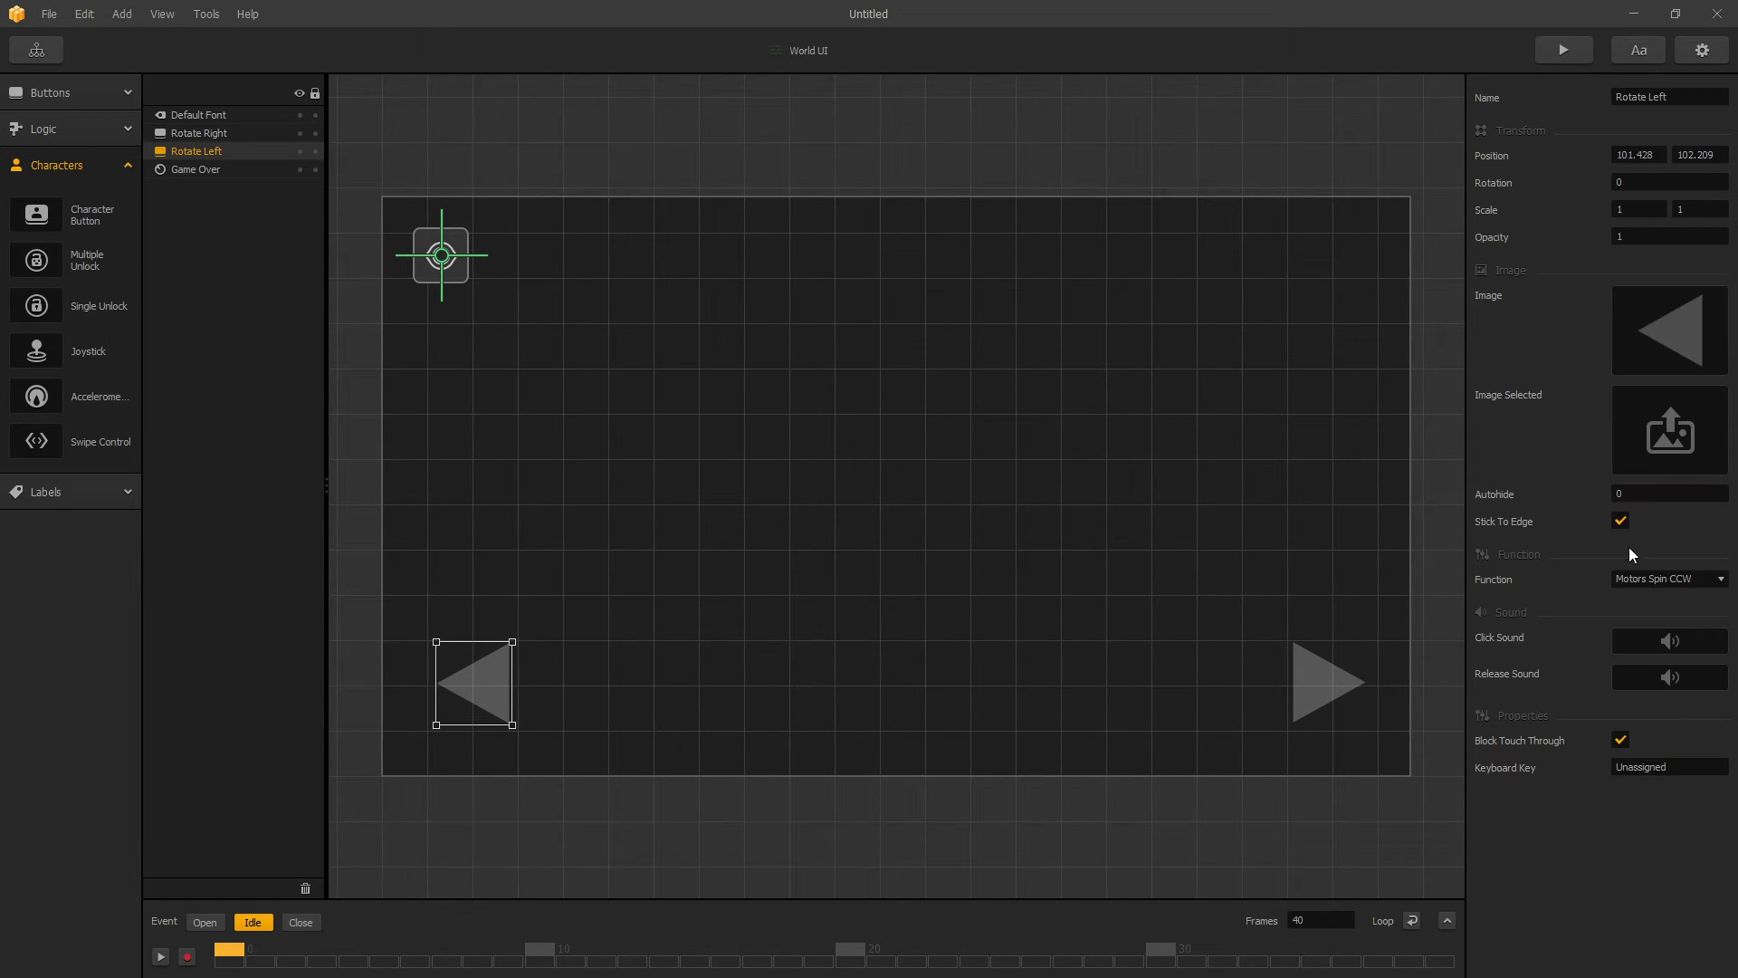
pyautogui.click(1332, 667)
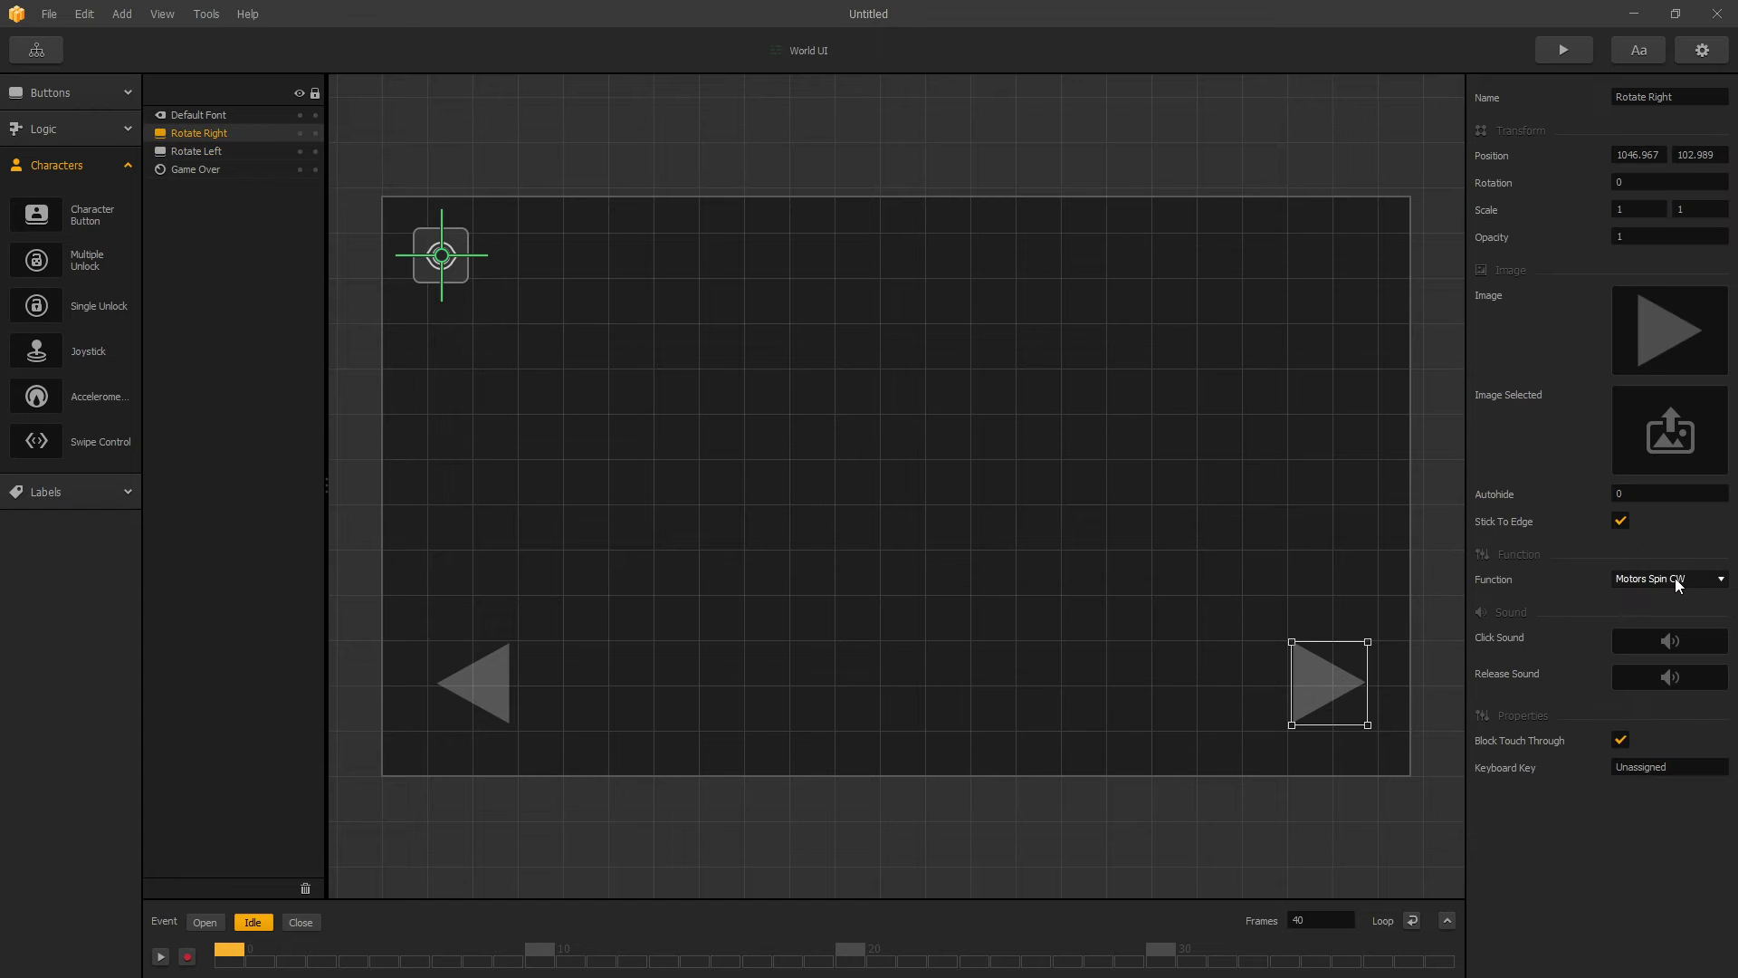
# Step: Reopen the World scene, show the connection markers, and inspect the speed and torque of the front wheel's joint
pyautogui.click(45, 54)
pyautogui.doubleClick(780, 501)
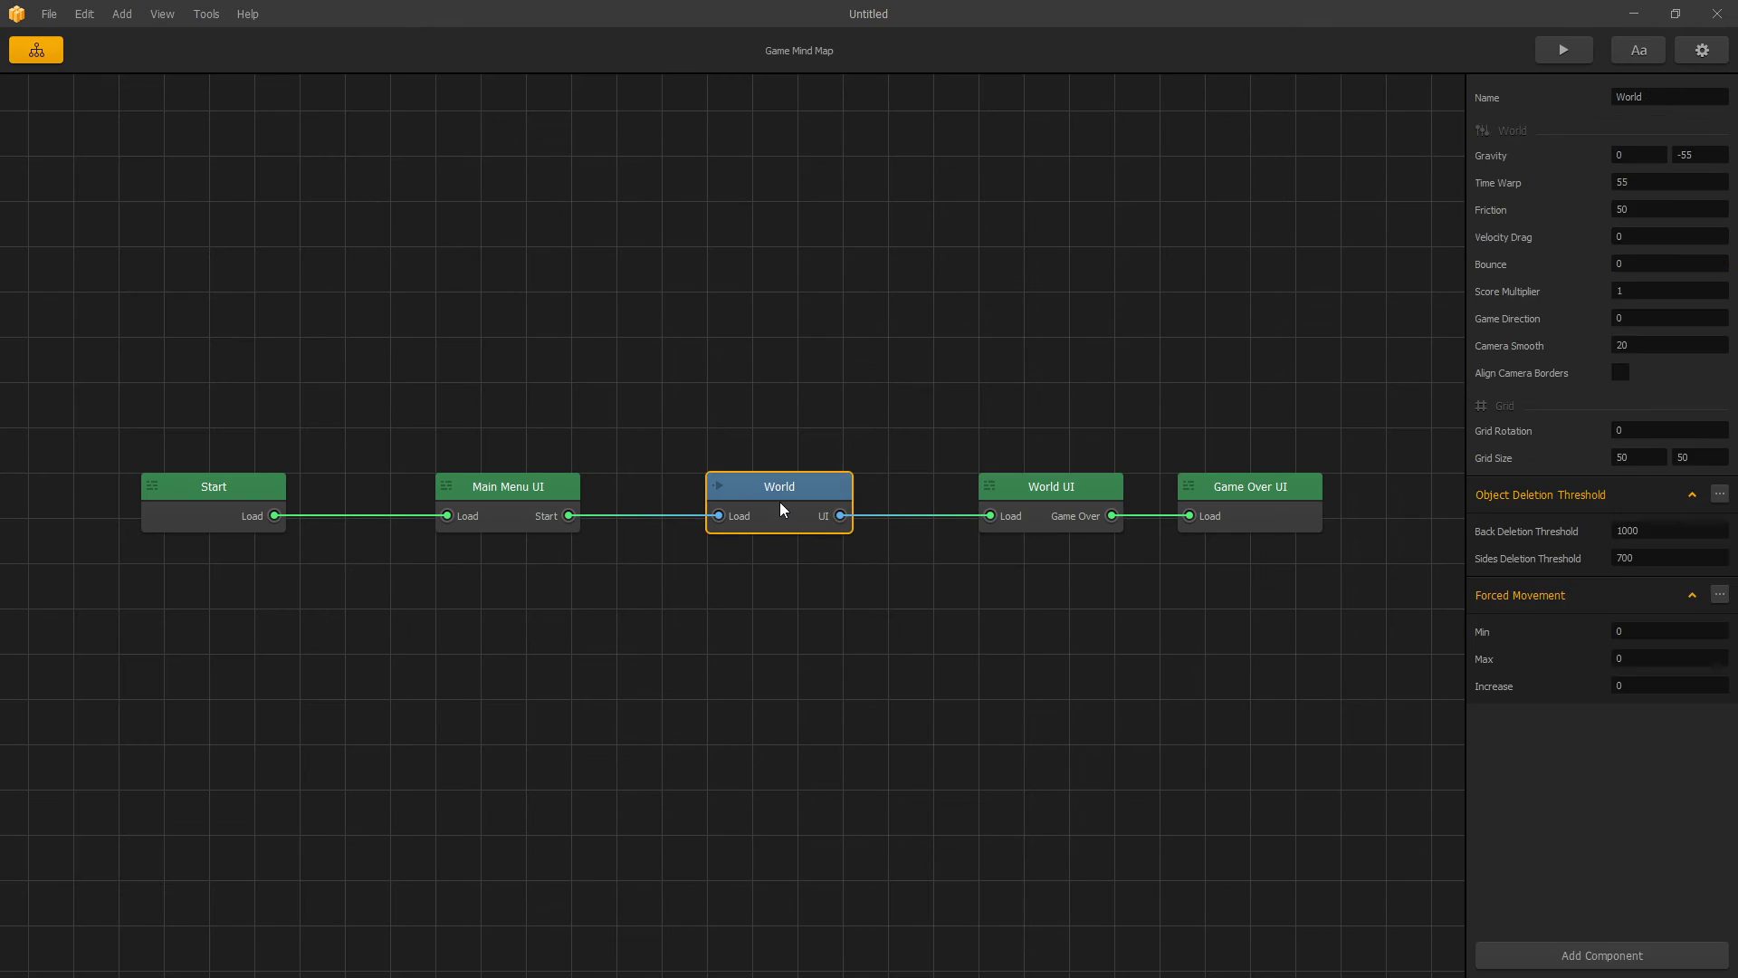
pyautogui.click(84, 154)
pyautogui.click(56, 119)
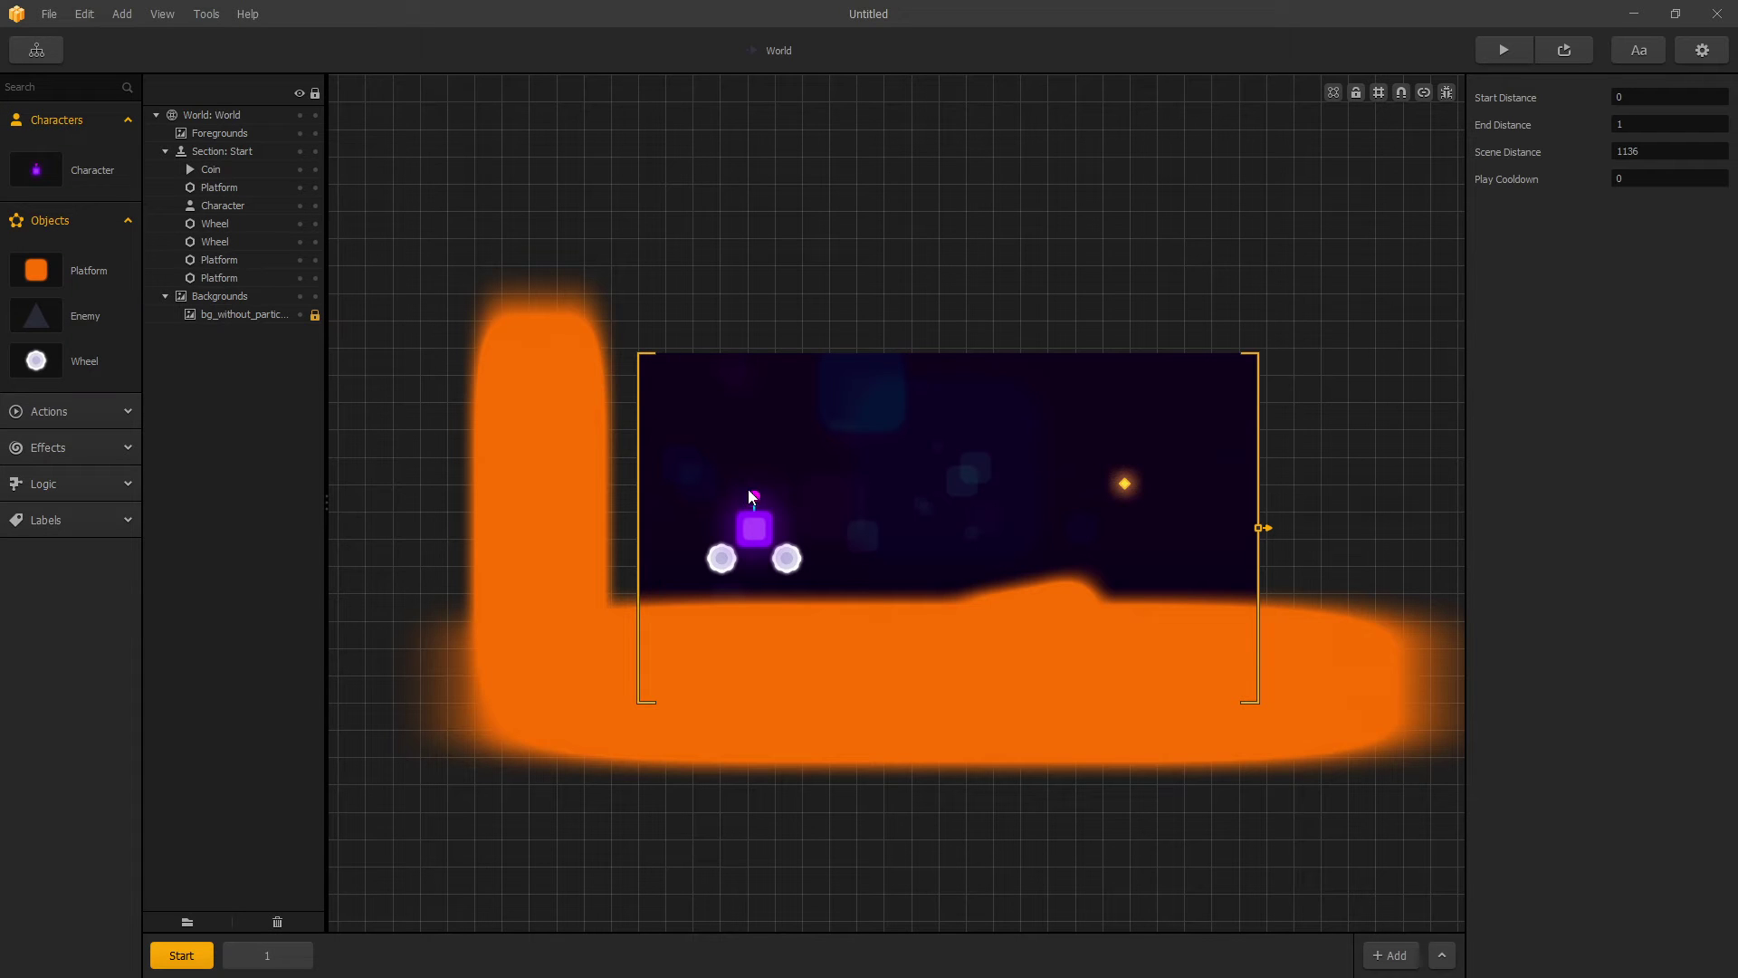
pyautogui.click(1423, 91)
pyautogui.scroll(5, 815, 525)
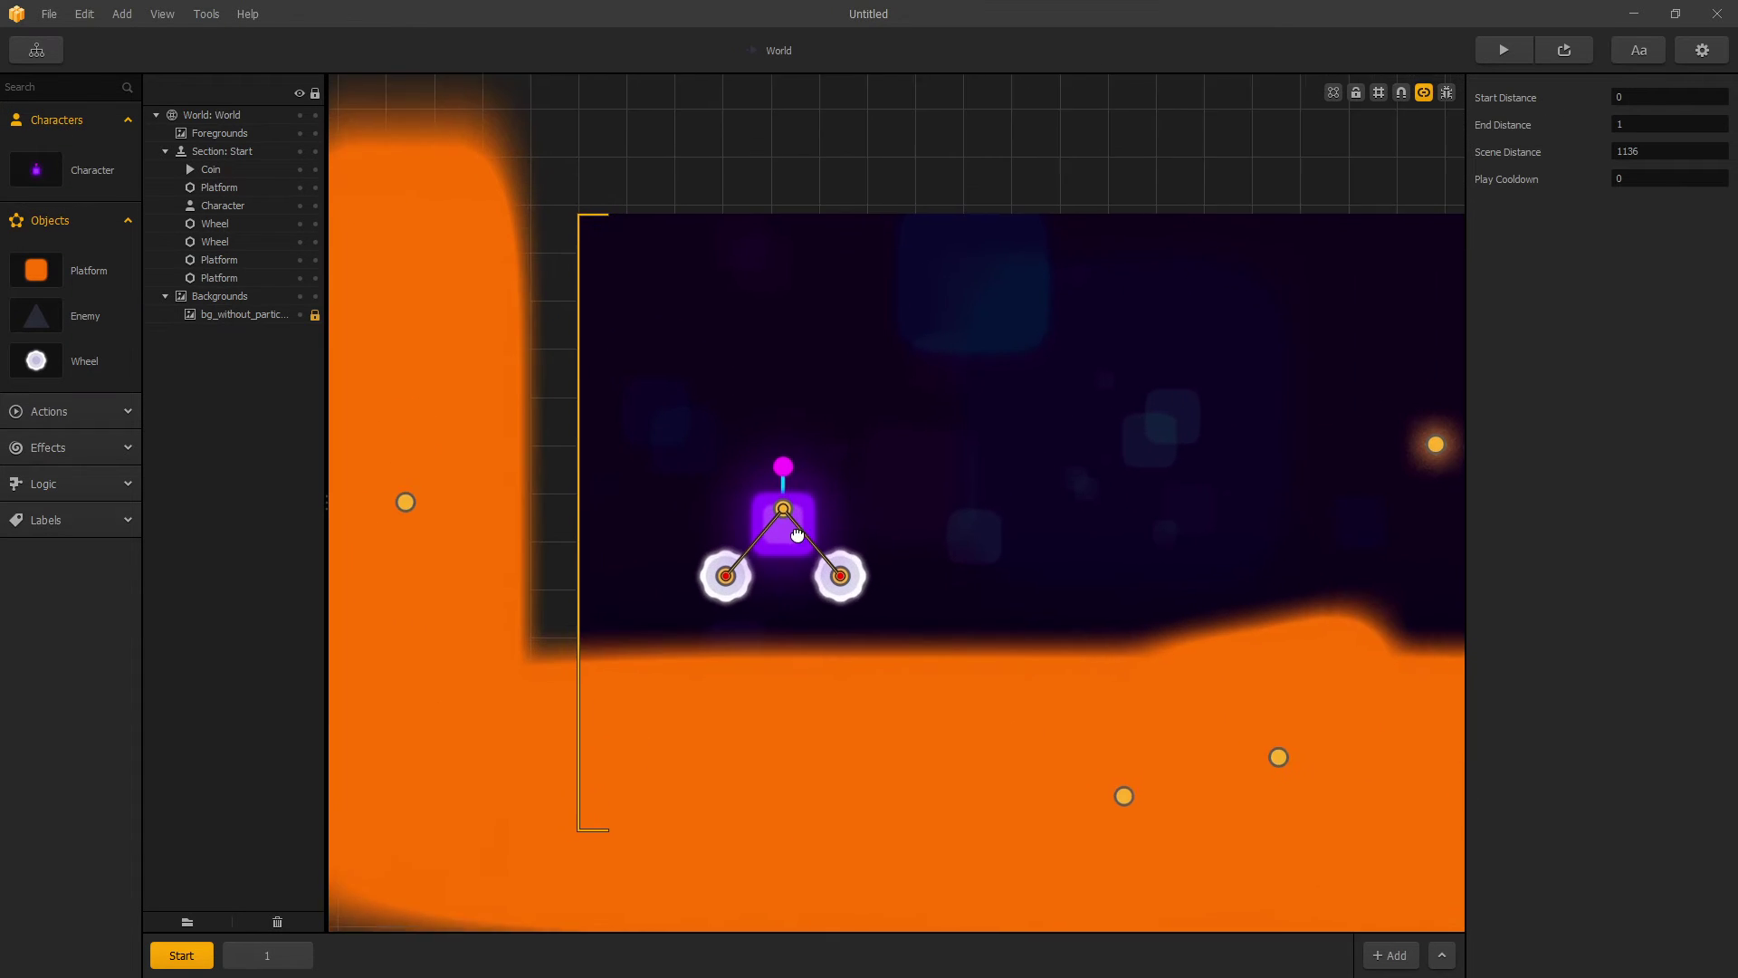
pyautogui.scroll(2, 818, 528)
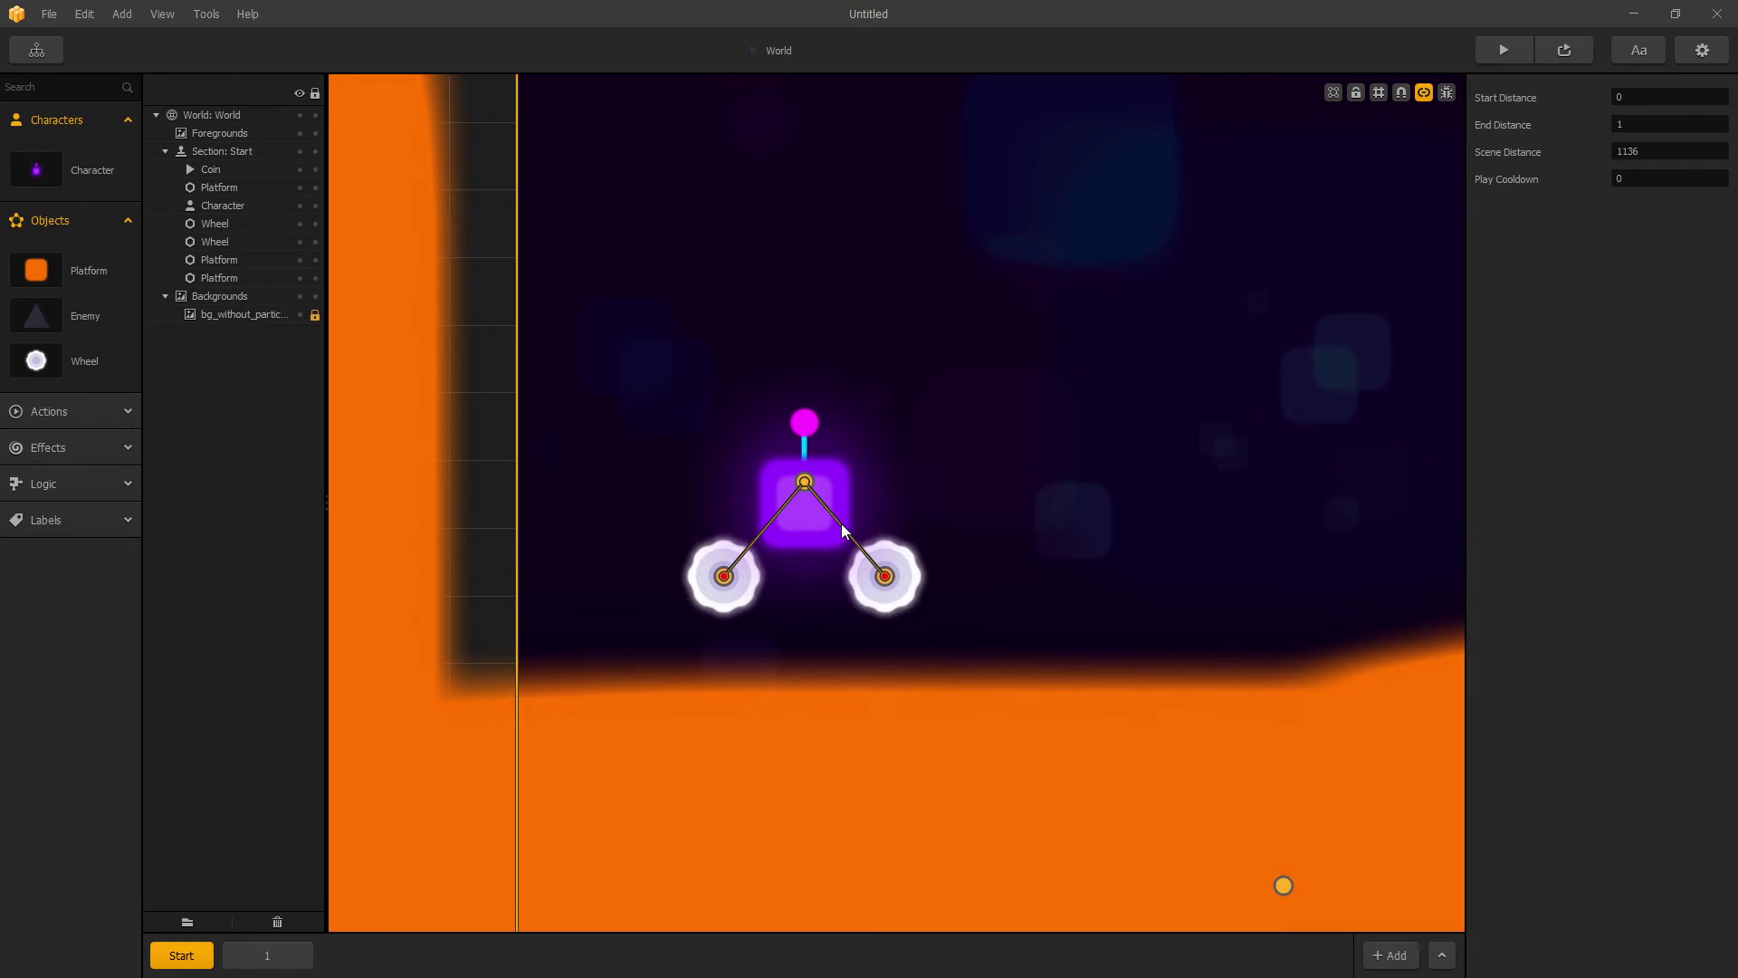
pyautogui.click(839, 525)
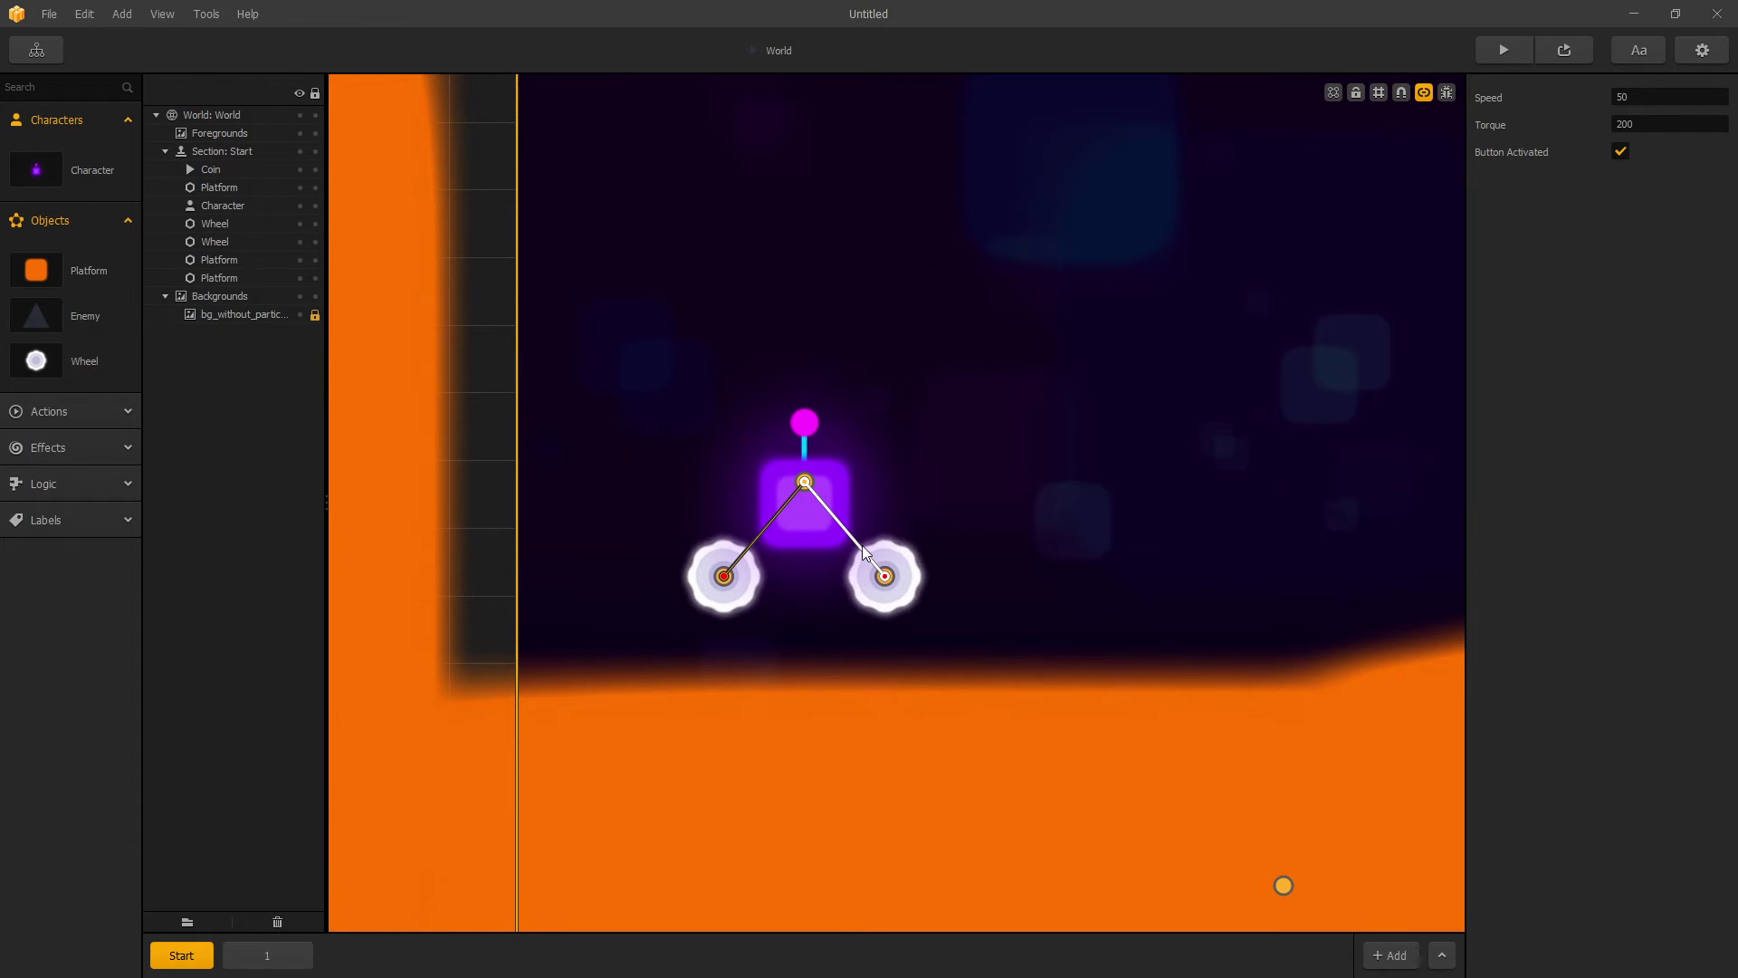
pyautogui.scroll(-1, 862, 545)
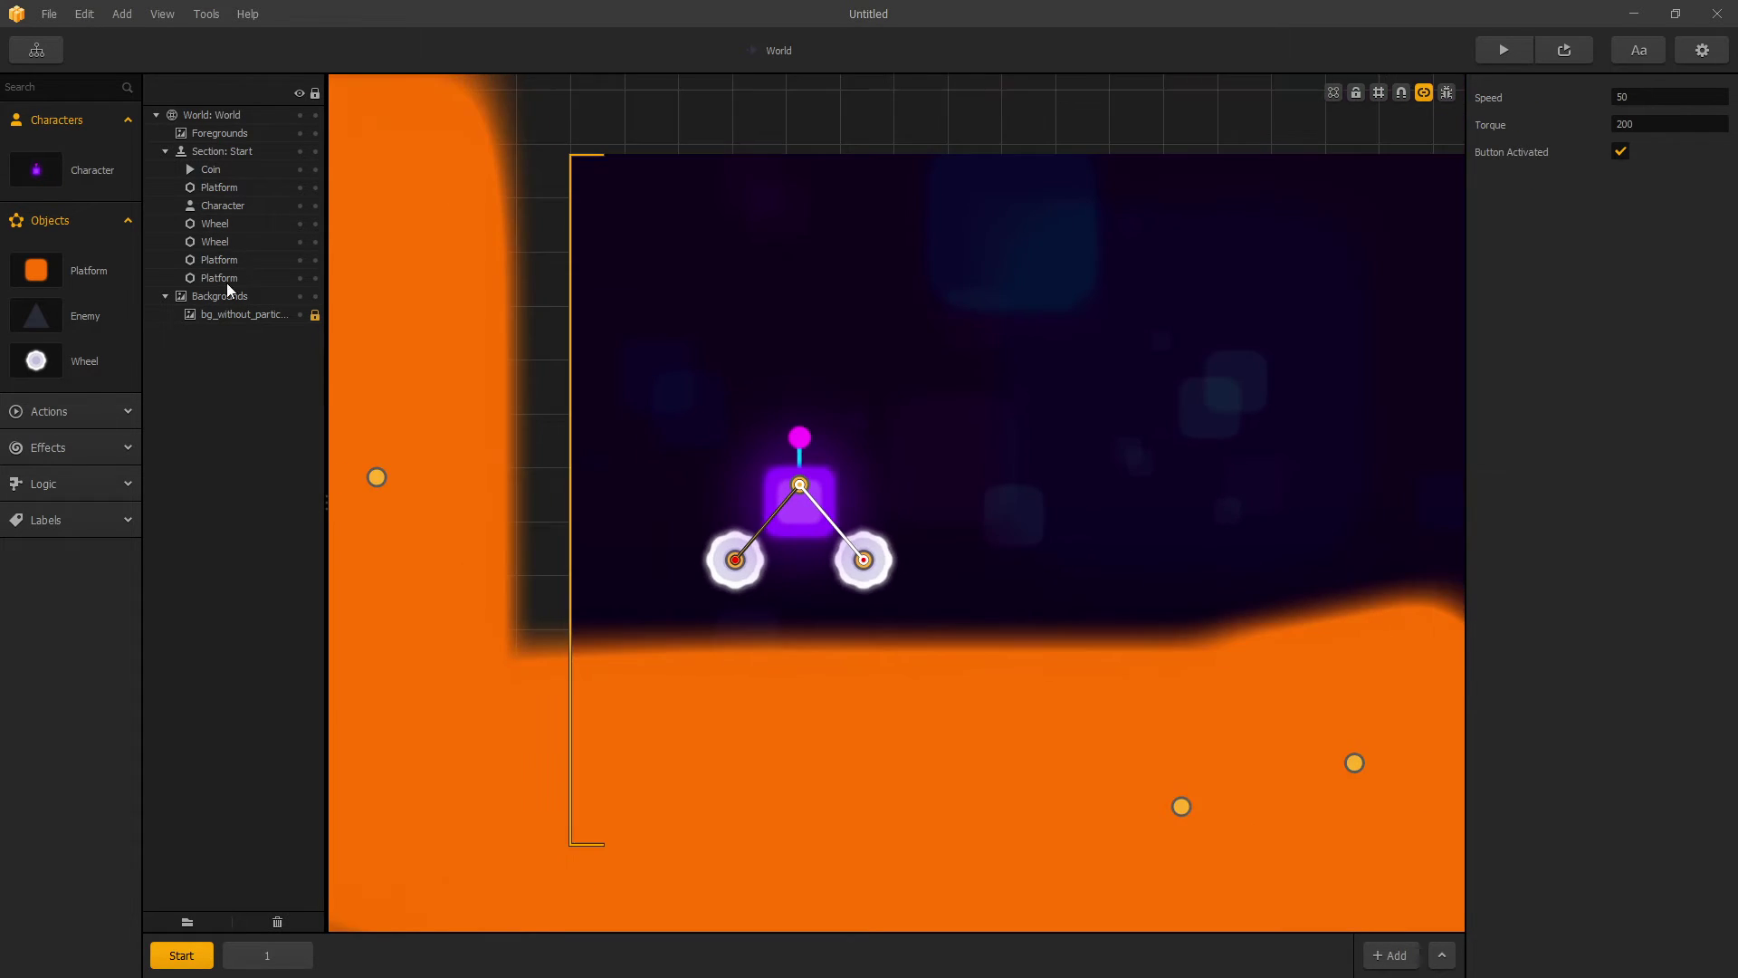
# Step: Inspect the Wheel asset and the preset, object type and destroy type of both wheels in the scene
pyautogui.click(88, 365)
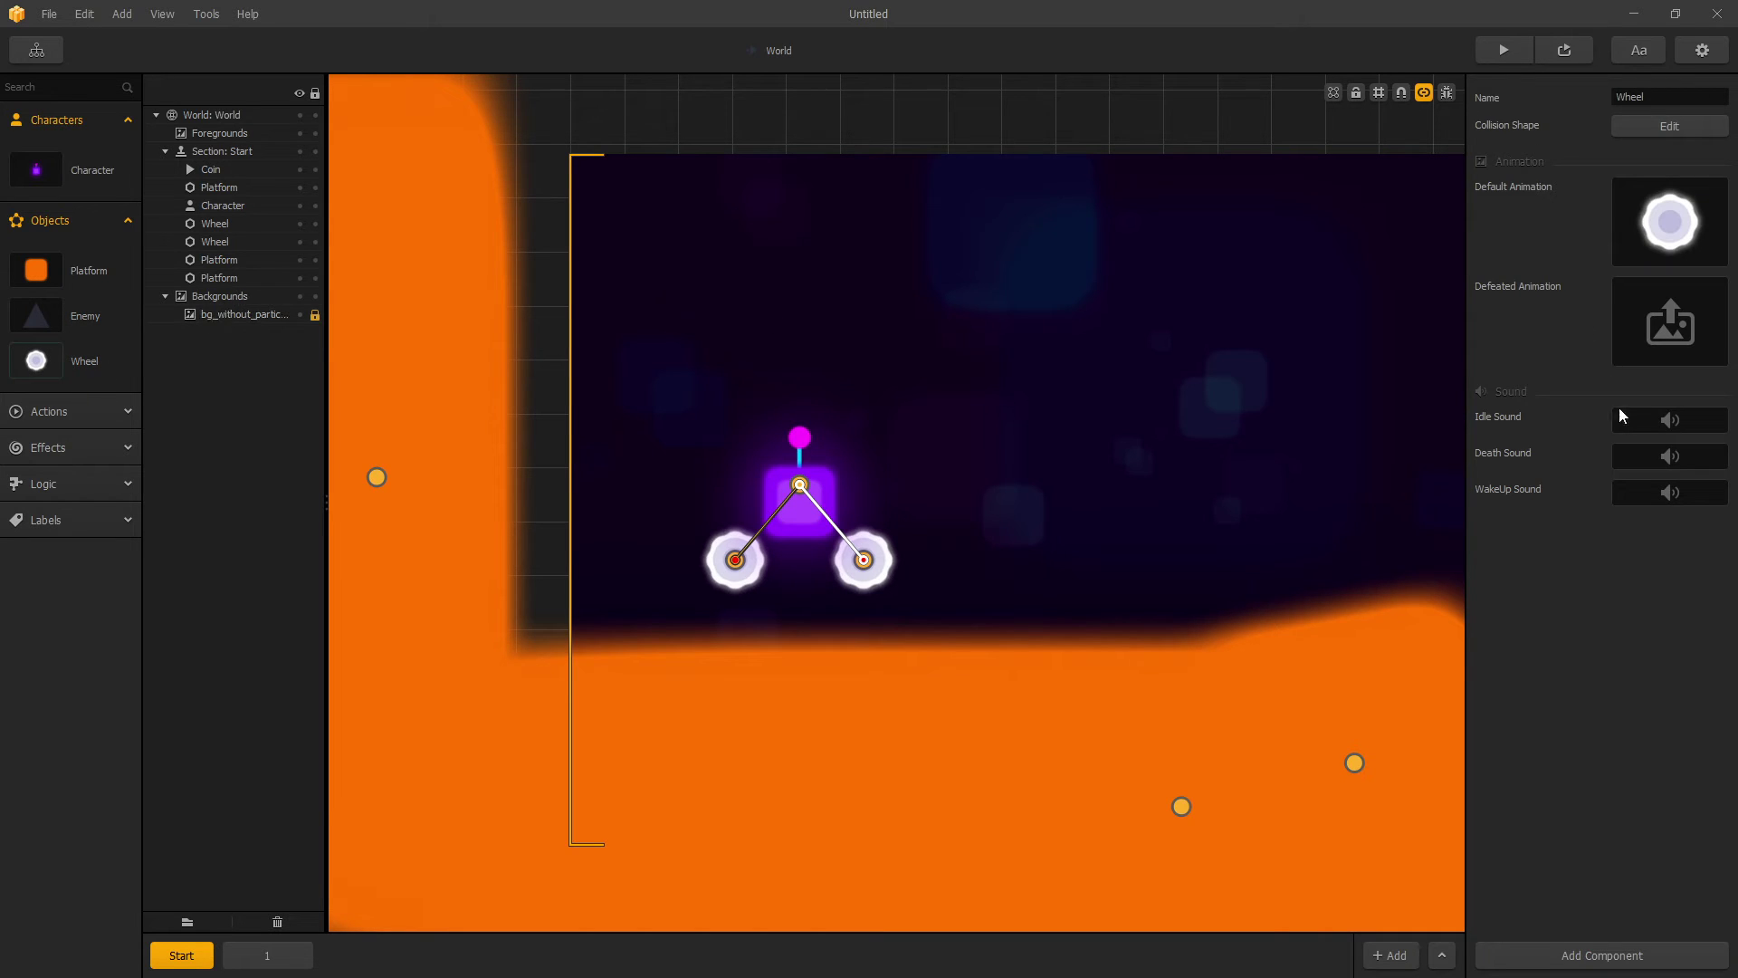
pyautogui.click(234, 226)
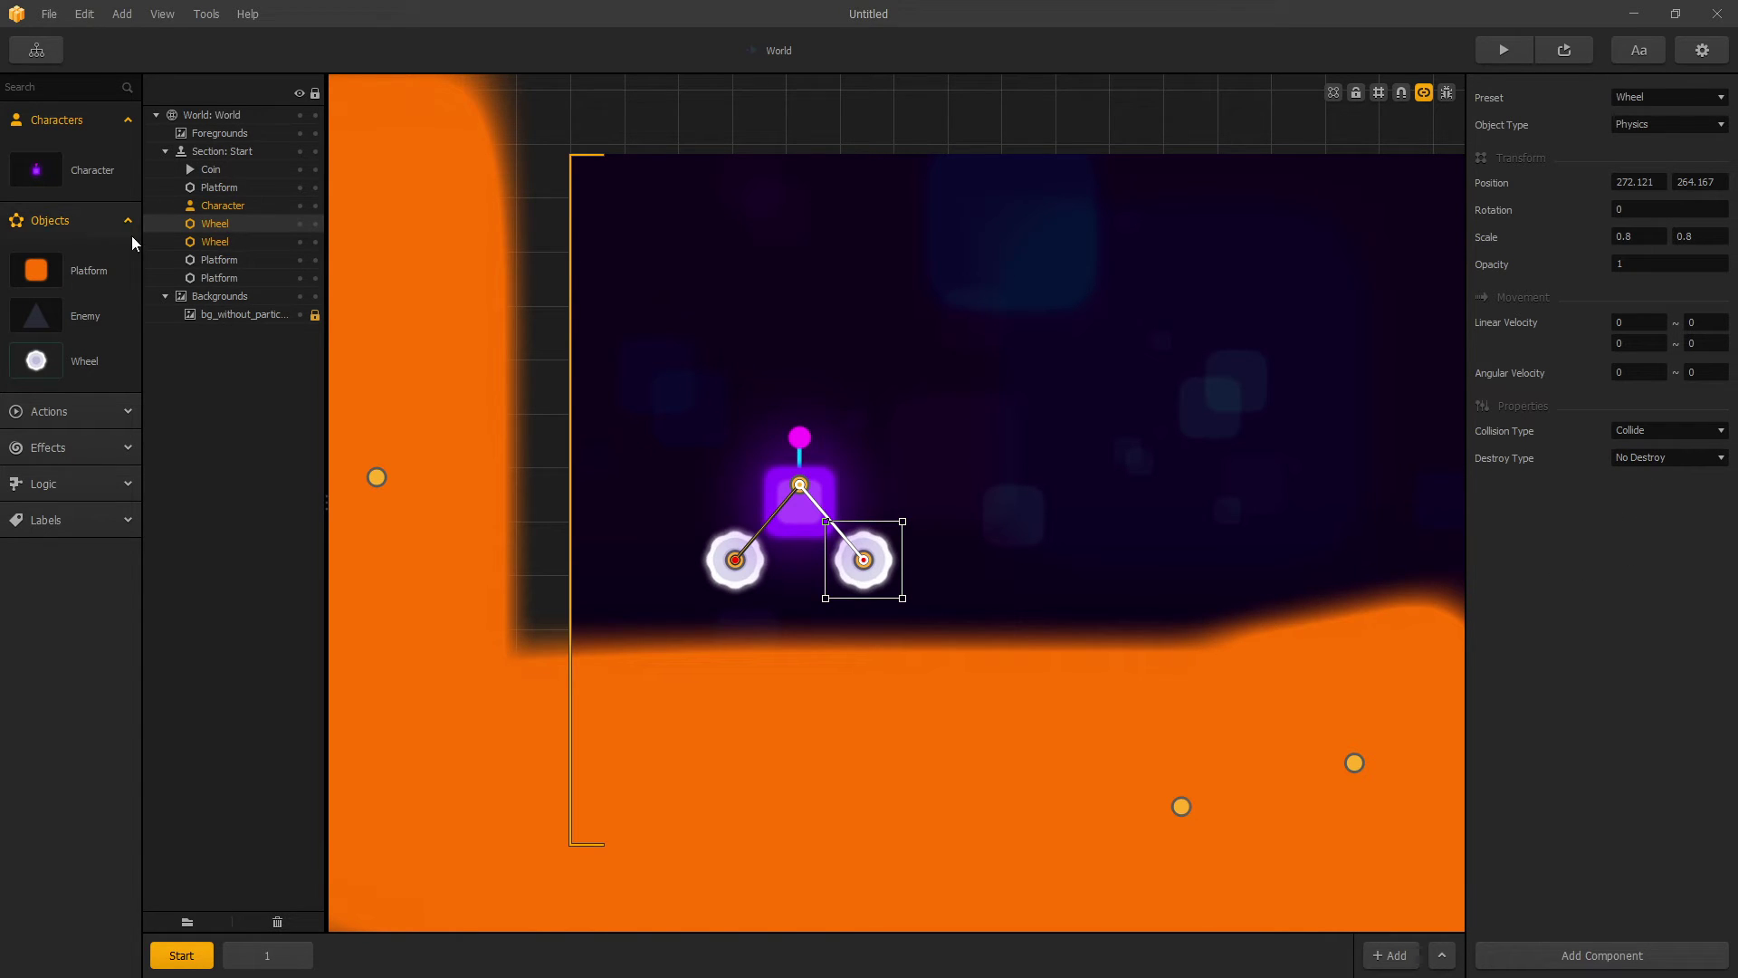
pyautogui.click(215, 242)
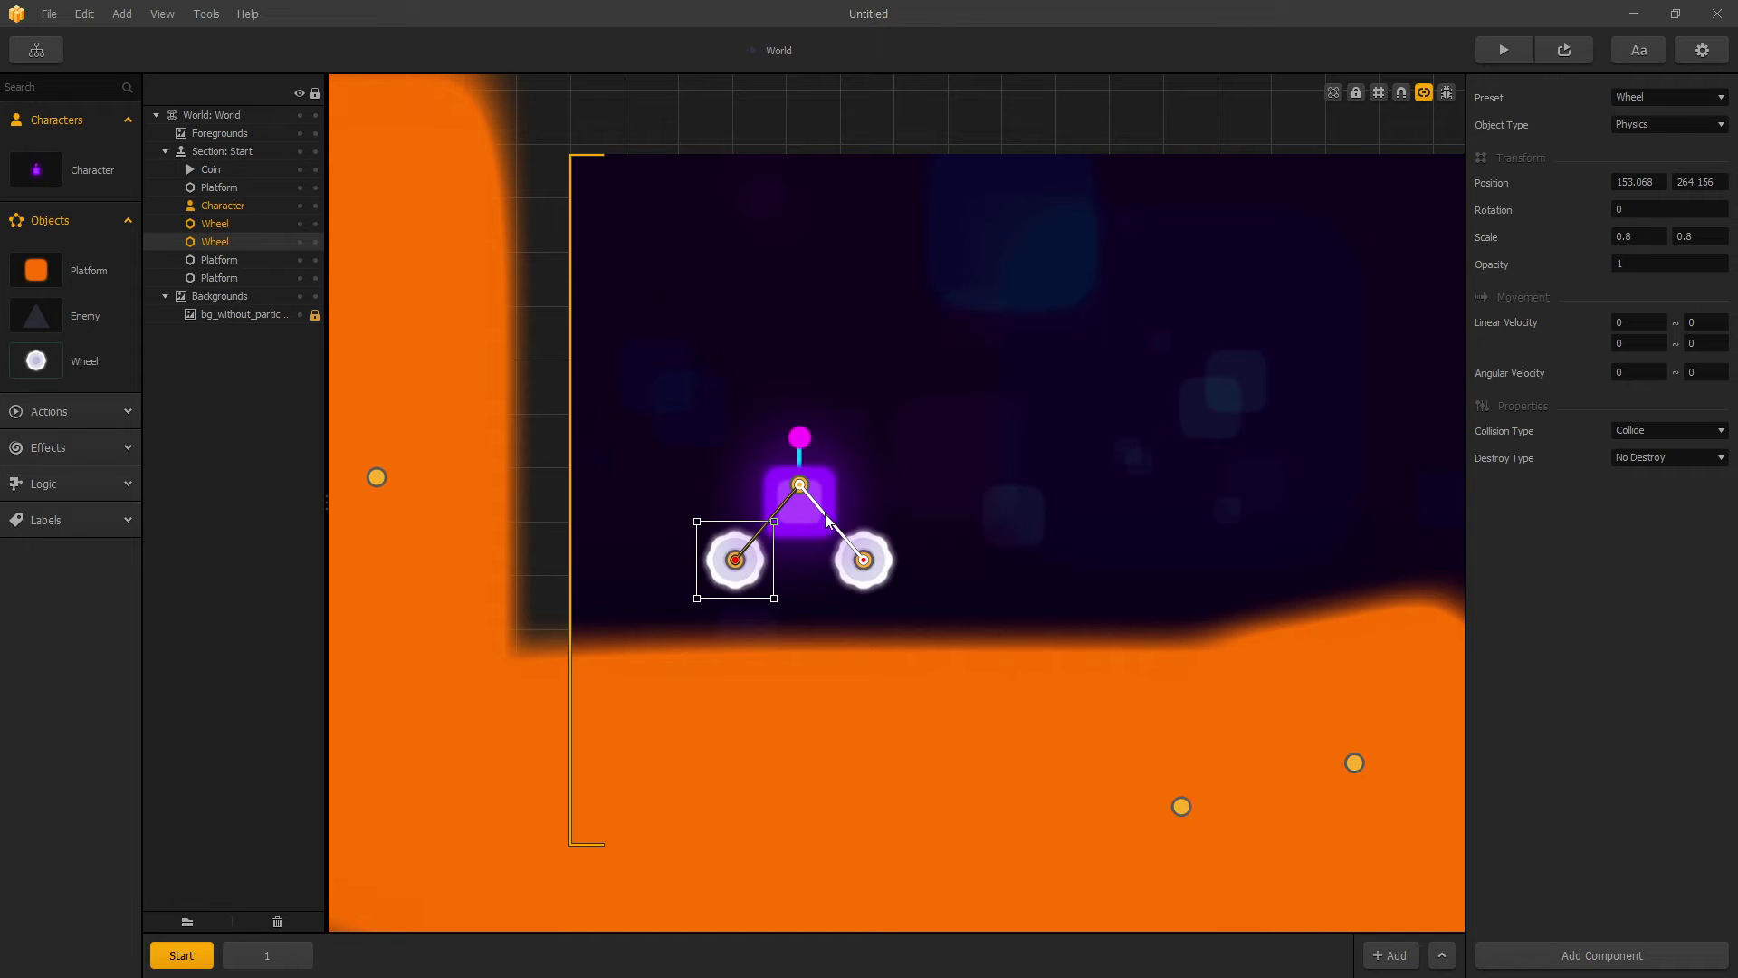
# Step: Set the Character asset's Left Lean Force and Right Lean Force to 0 in its gameplay settings
pyautogui.click(90, 172)
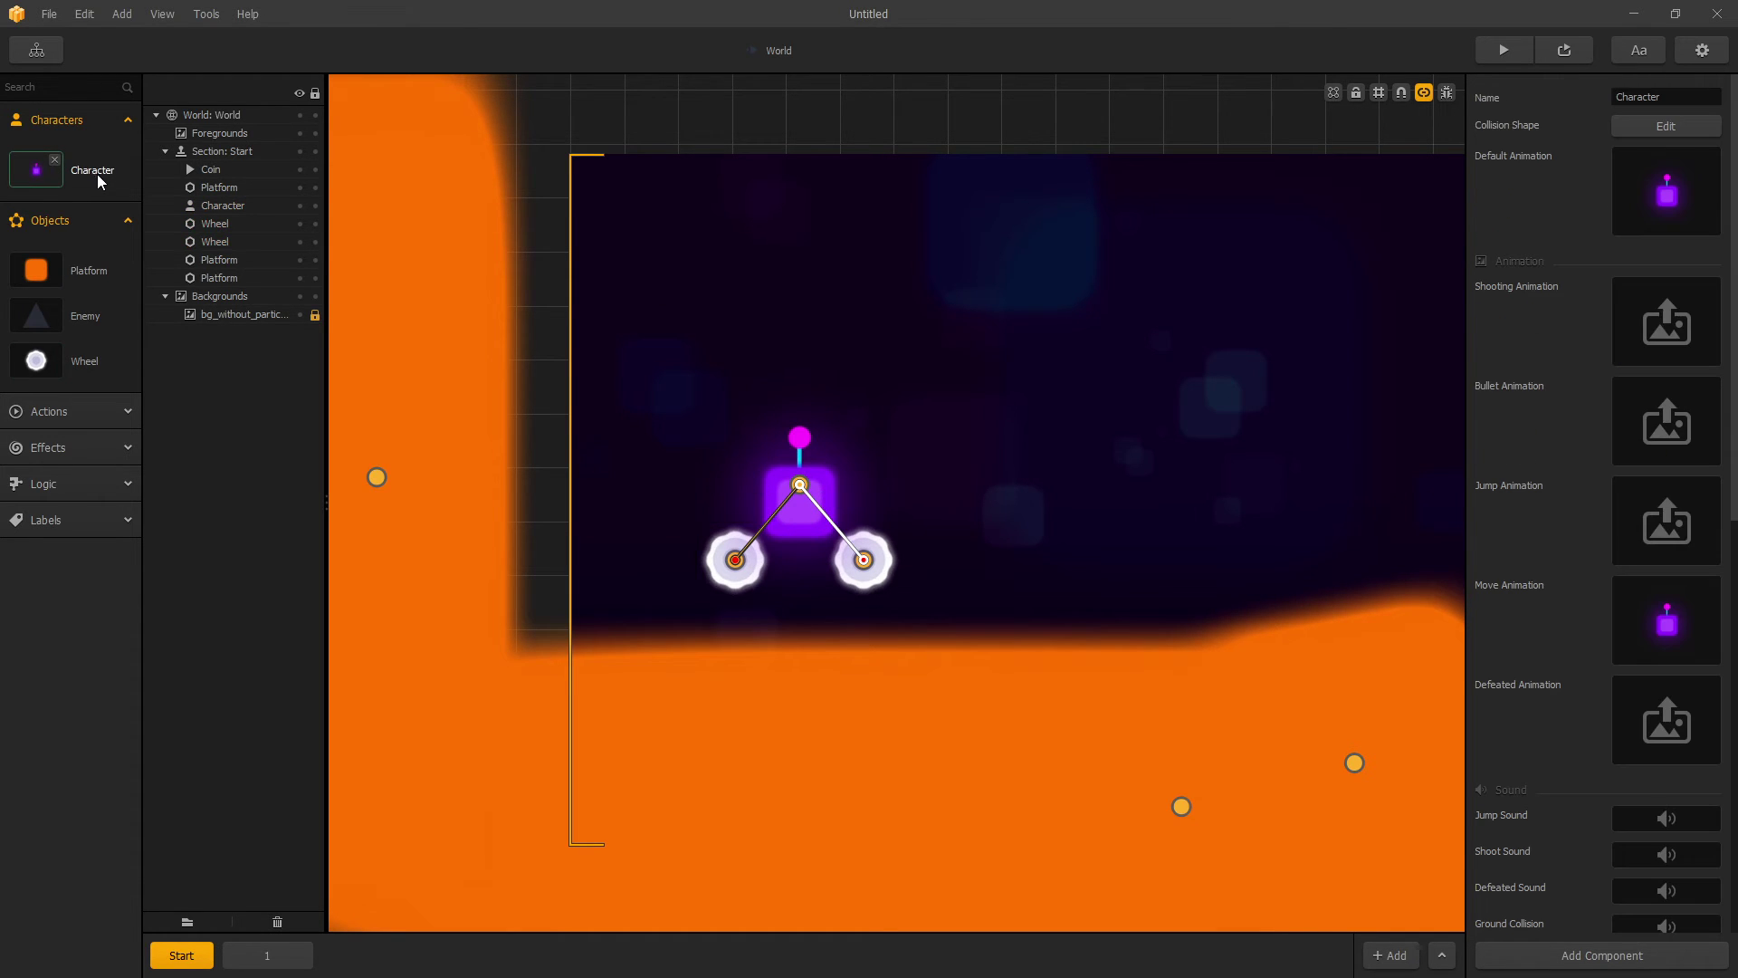
pyautogui.scroll(-9, 1541, 478)
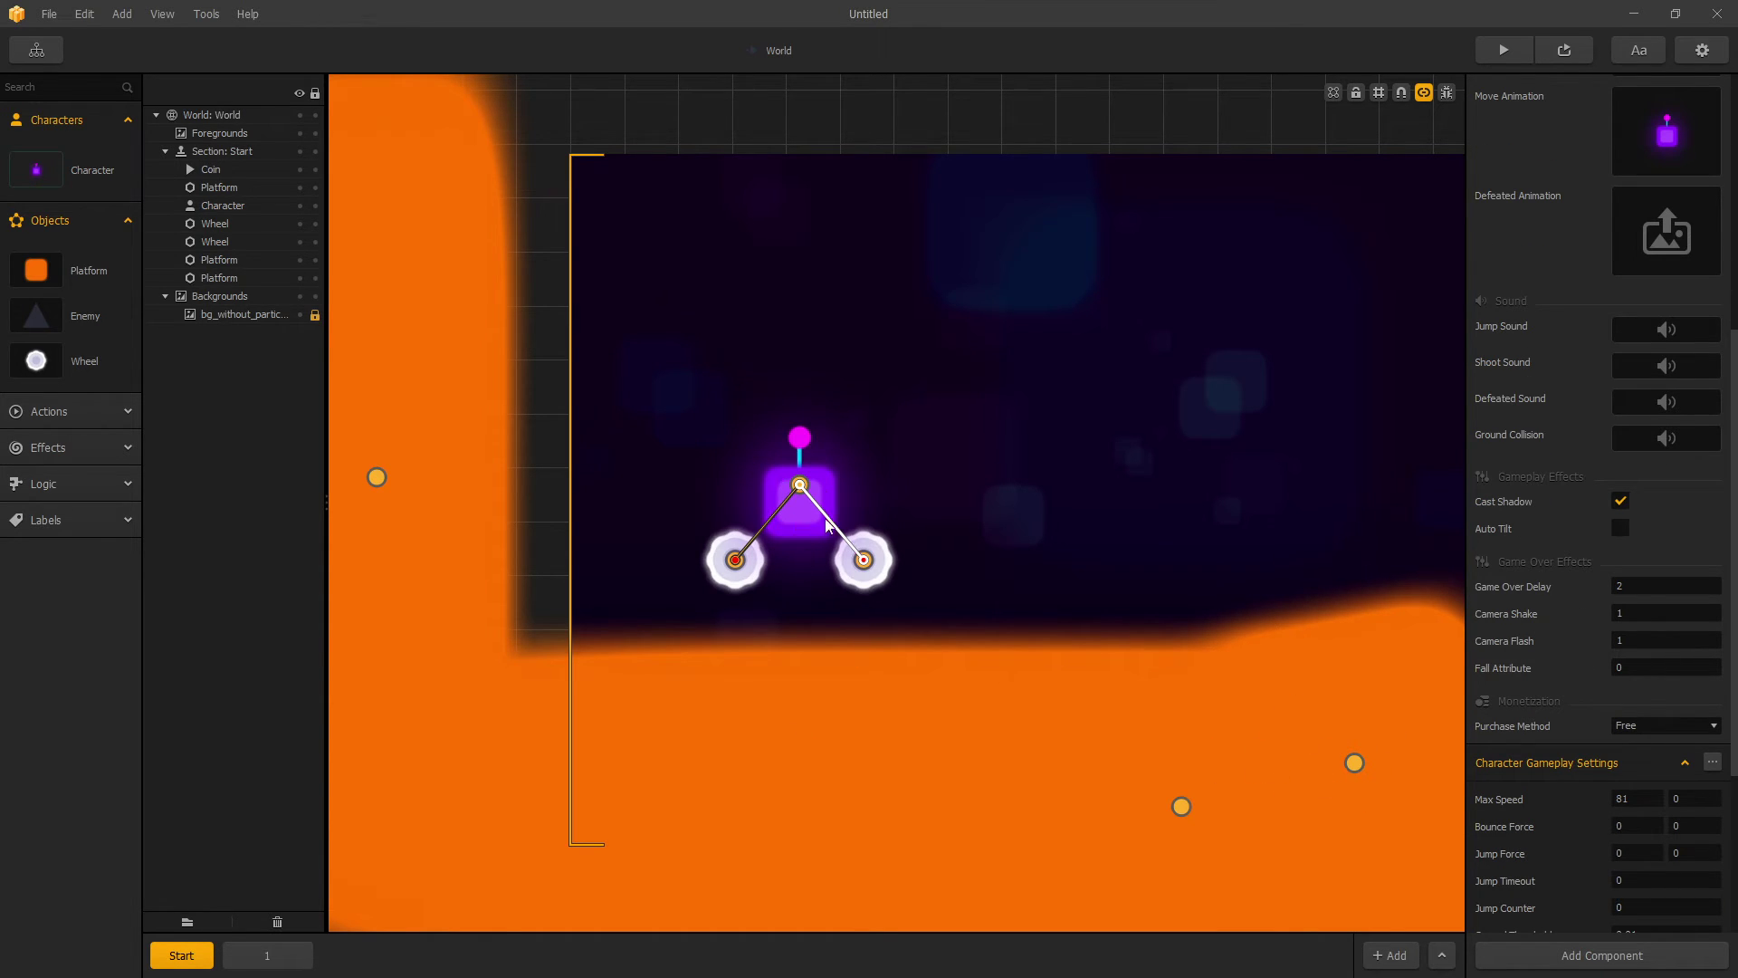
pyautogui.scroll(-5, 1549, 596)
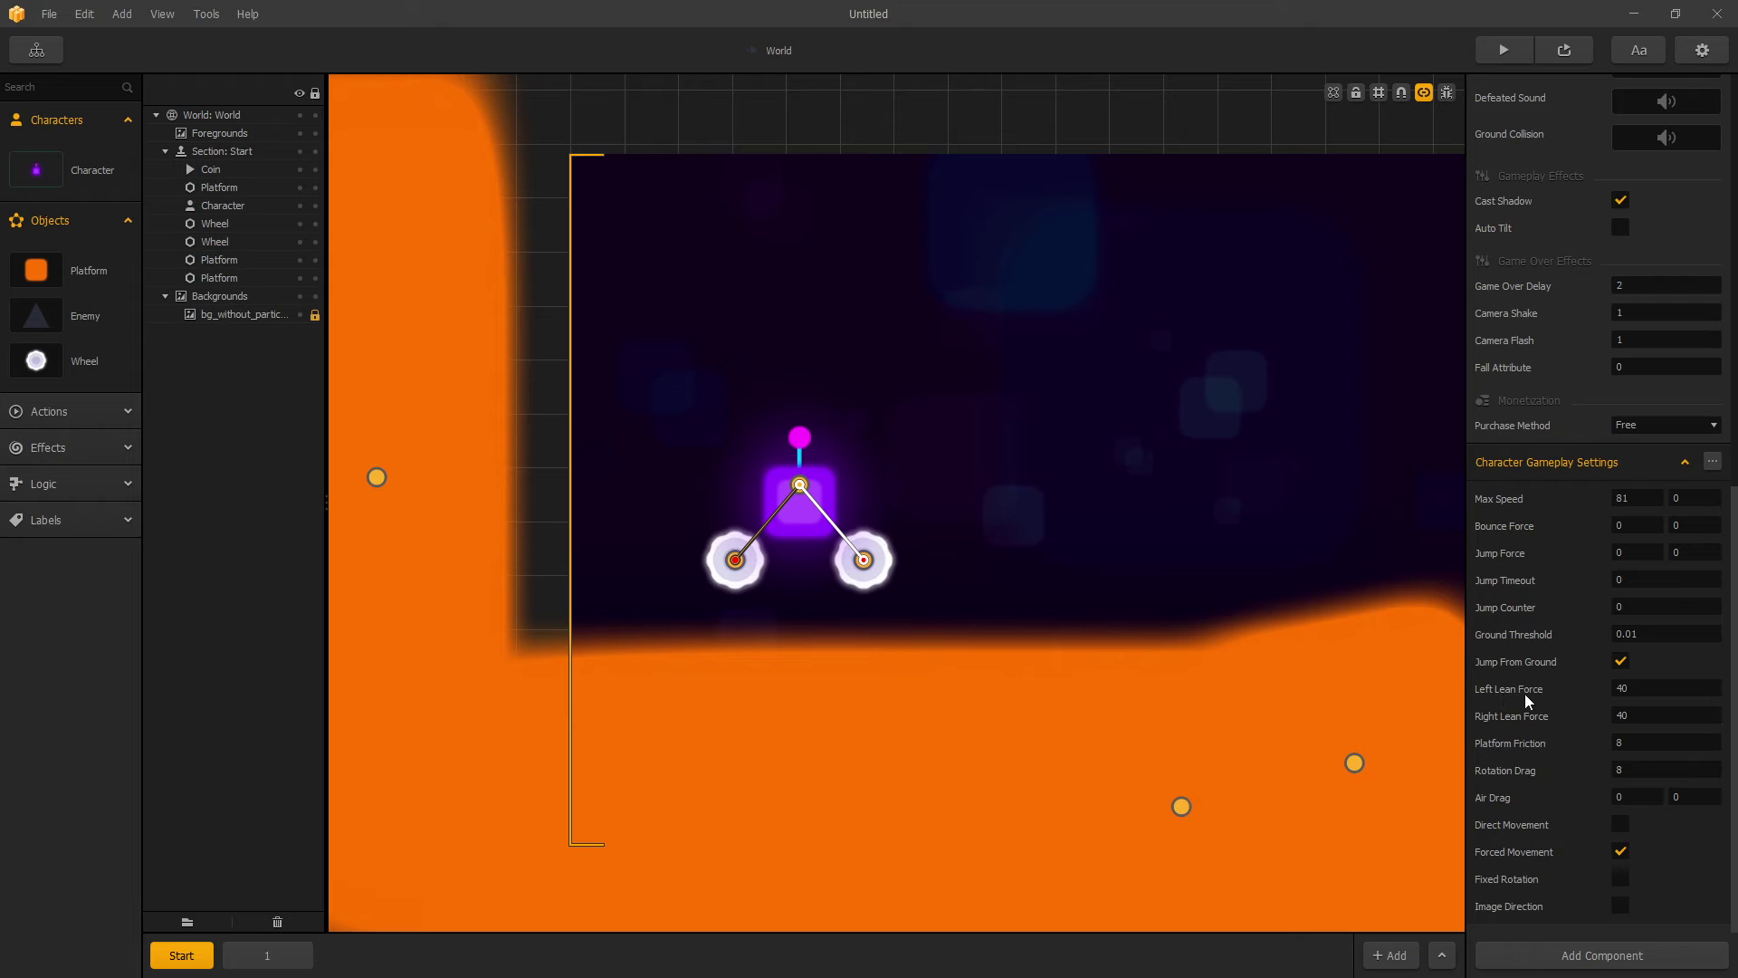
pyautogui.click(1621, 690)
pyautogui.click(1634, 715)
pyautogui.hotkey('shift', 'Tab')
pyautogui.write('0')
pyautogui.press('Tab')
pyautogui.write('0')
# Step: Preview the game, start it, and drive the vehicle forward to test the zero lean forces
pyautogui.click(1507, 50)
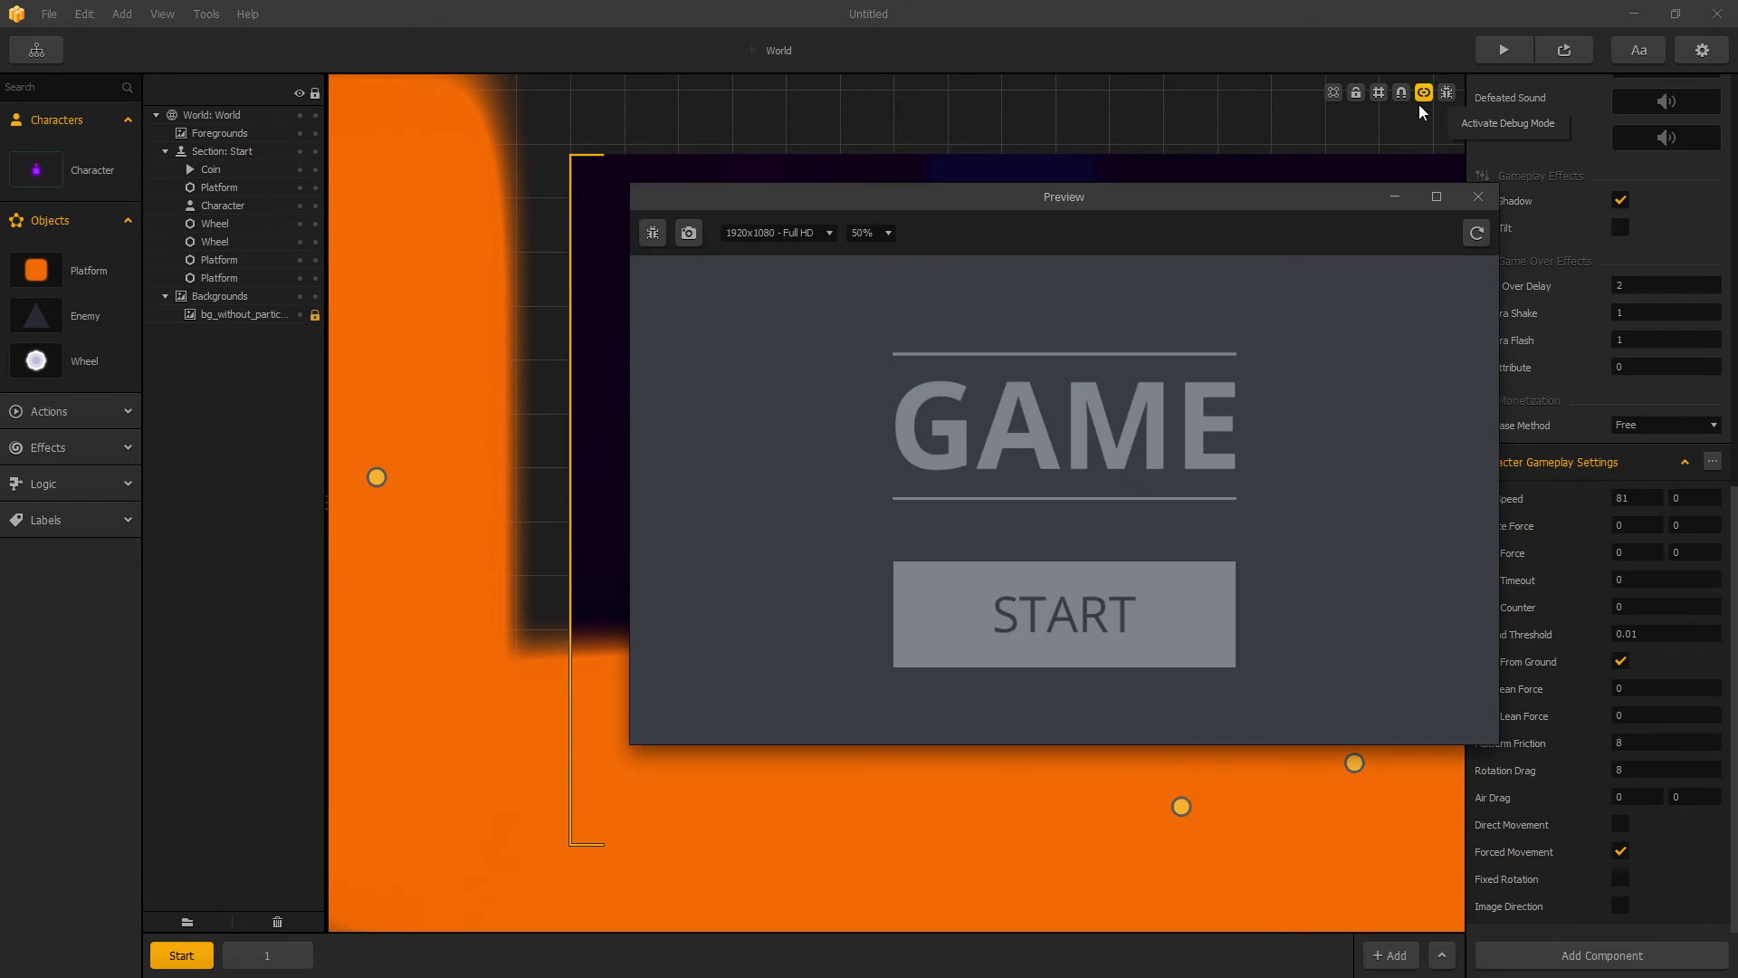
pyautogui.click(1158, 625)
pyautogui.click(1427, 668)
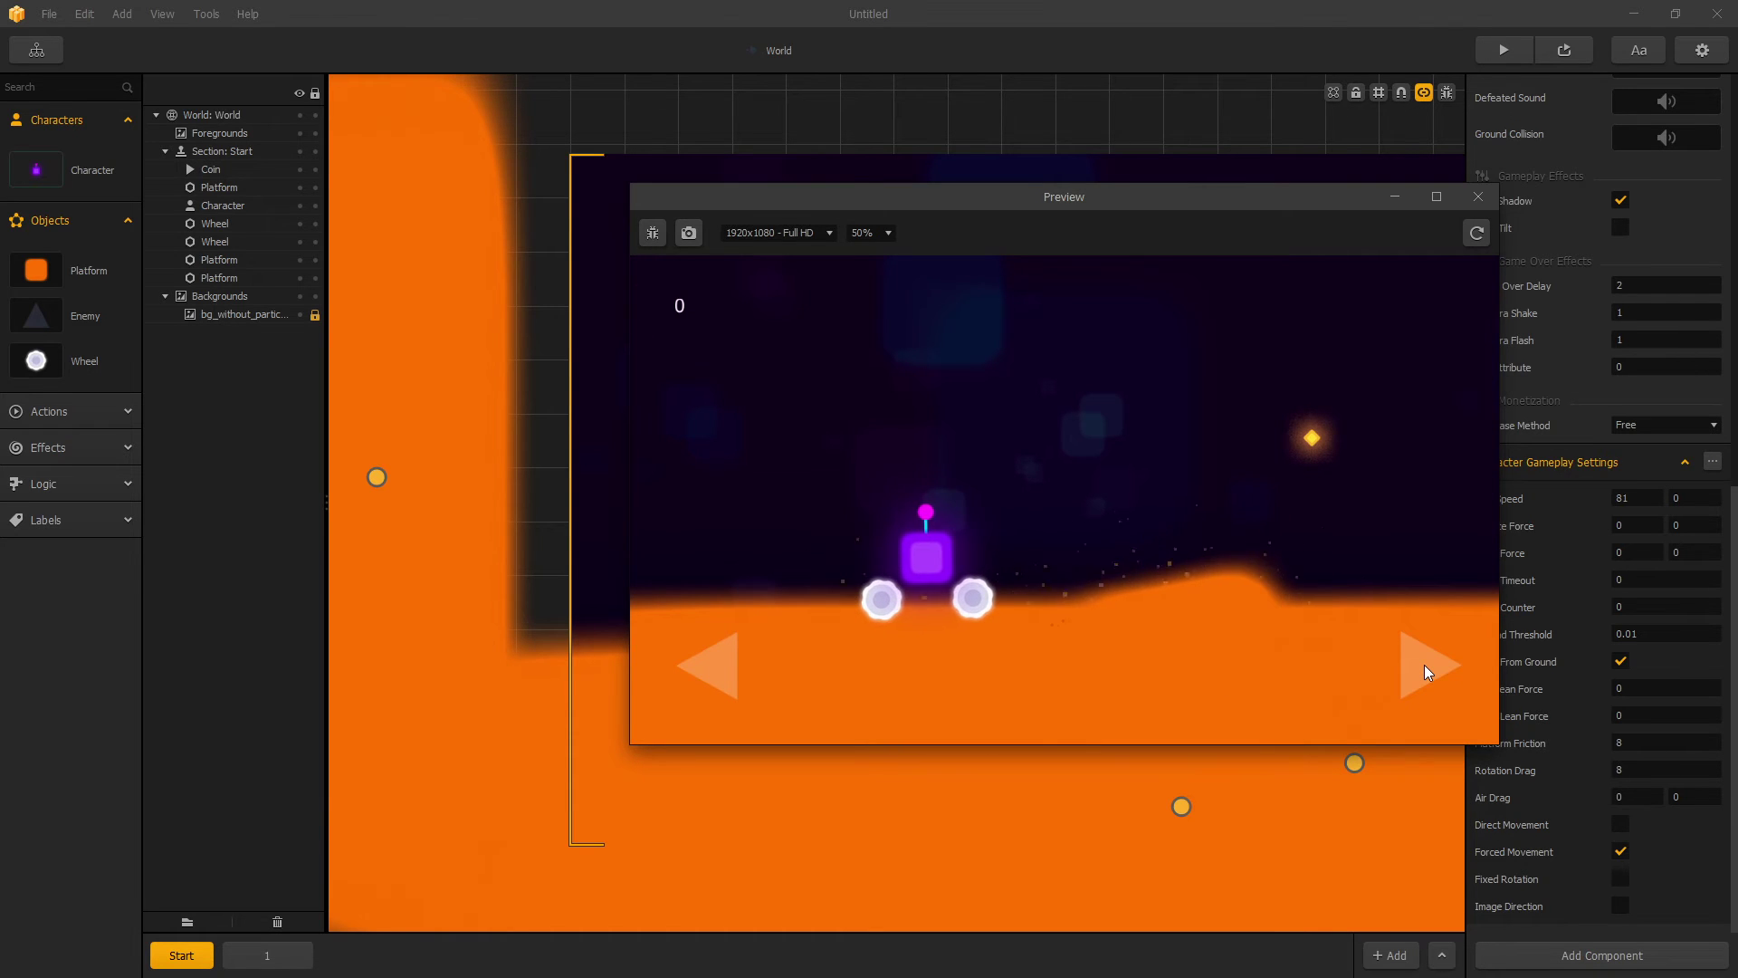
# Step: Restart the game preview twice, driving the vehicle forward over the hills and then backward to test its balance
pyautogui.click(1476, 233)
pyautogui.click(1238, 624)
pyautogui.click(1420, 679)
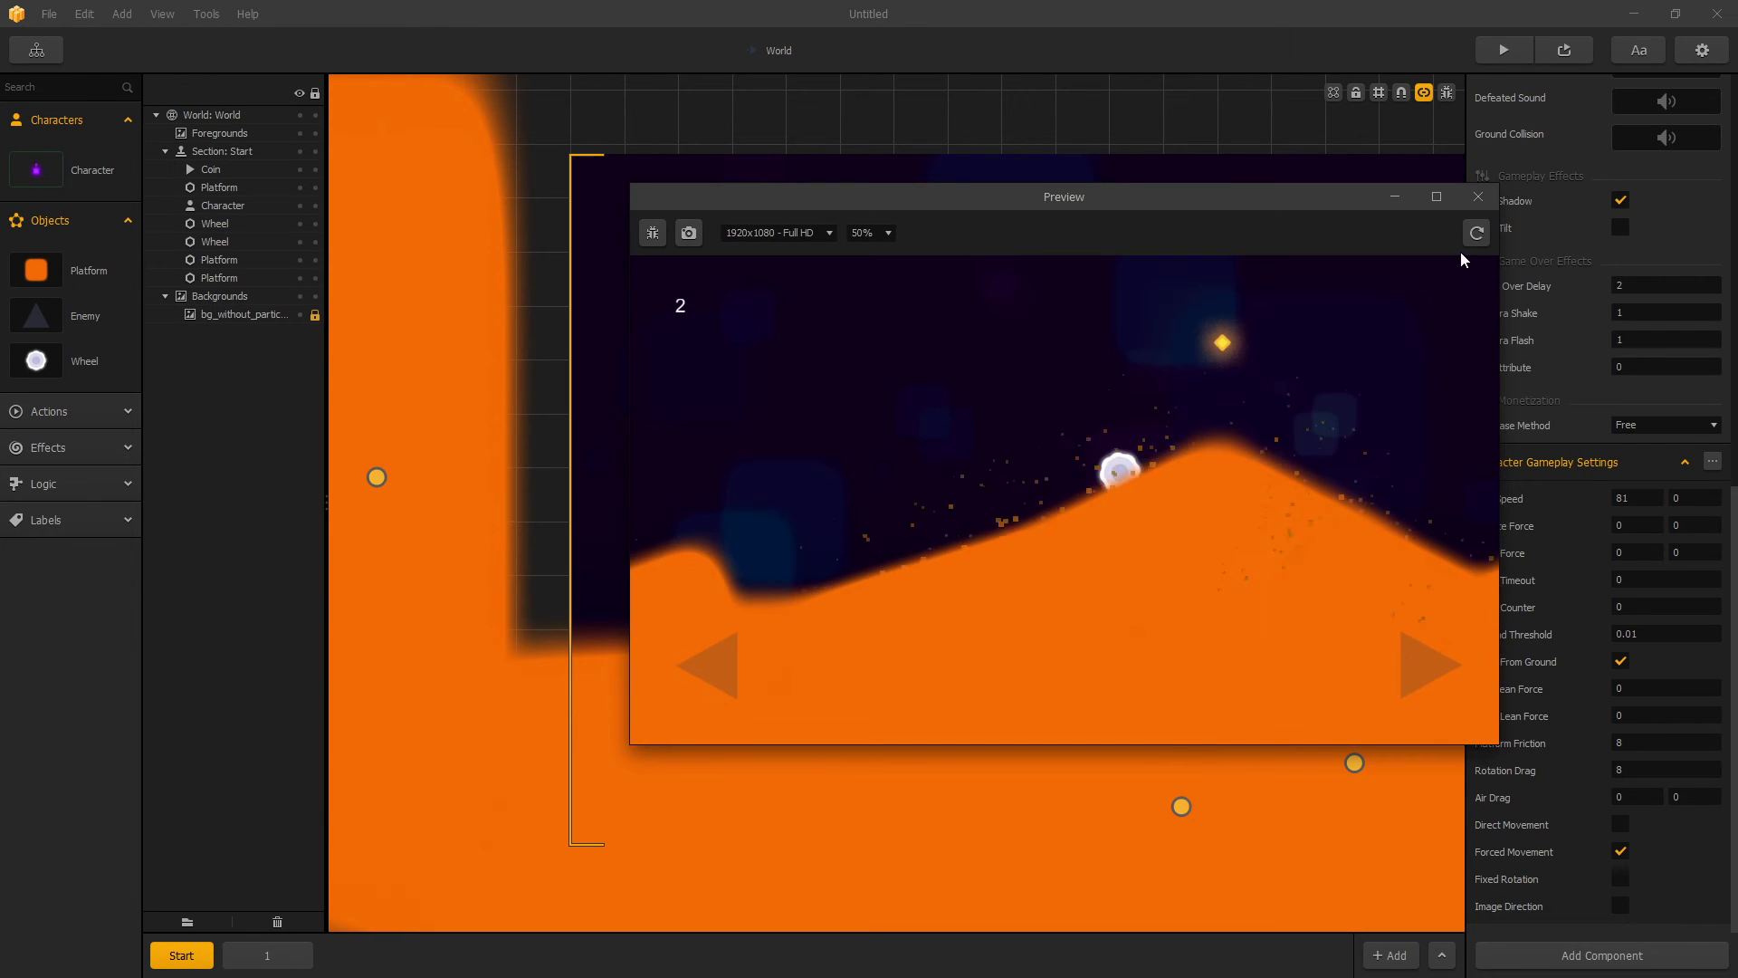
pyautogui.click(1476, 232)
pyautogui.click(905, 659)
pyautogui.moveTo(749, 682); pyautogui.dragTo(702, 679)
# Step: Preview the game once more from the start screen, drive the vehicle over the first hill, and close the preview
pyautogui.click(1622, 716)
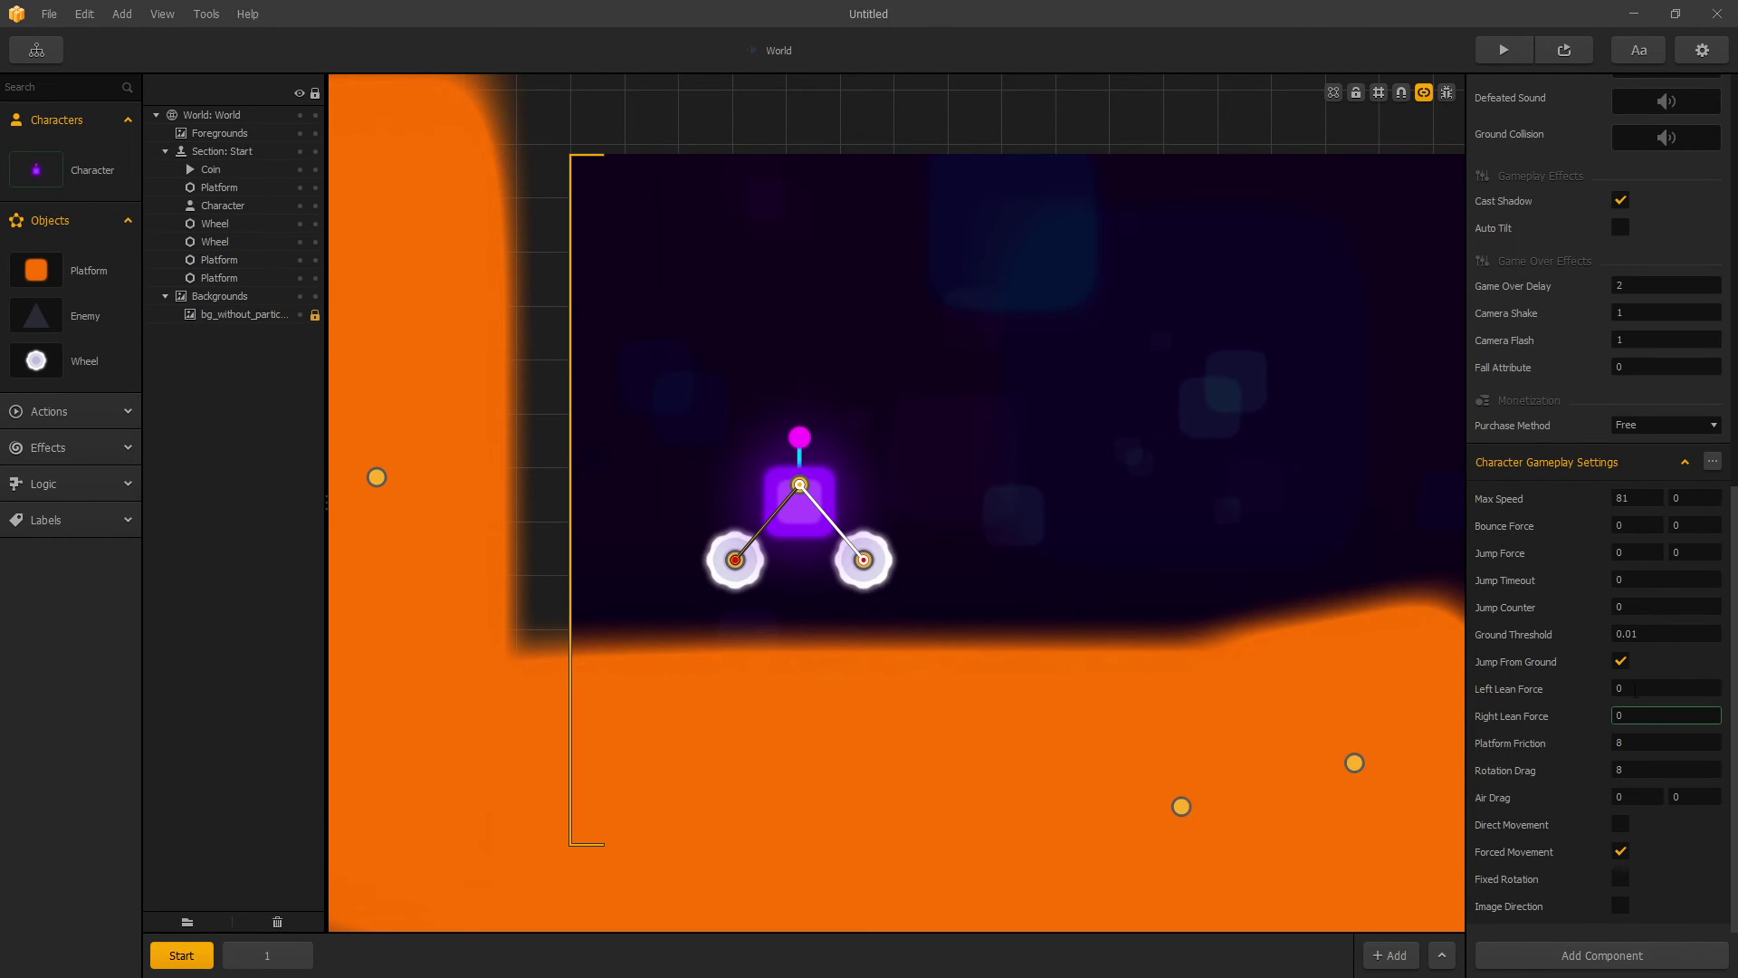
pyautogui.click(1503, 51)
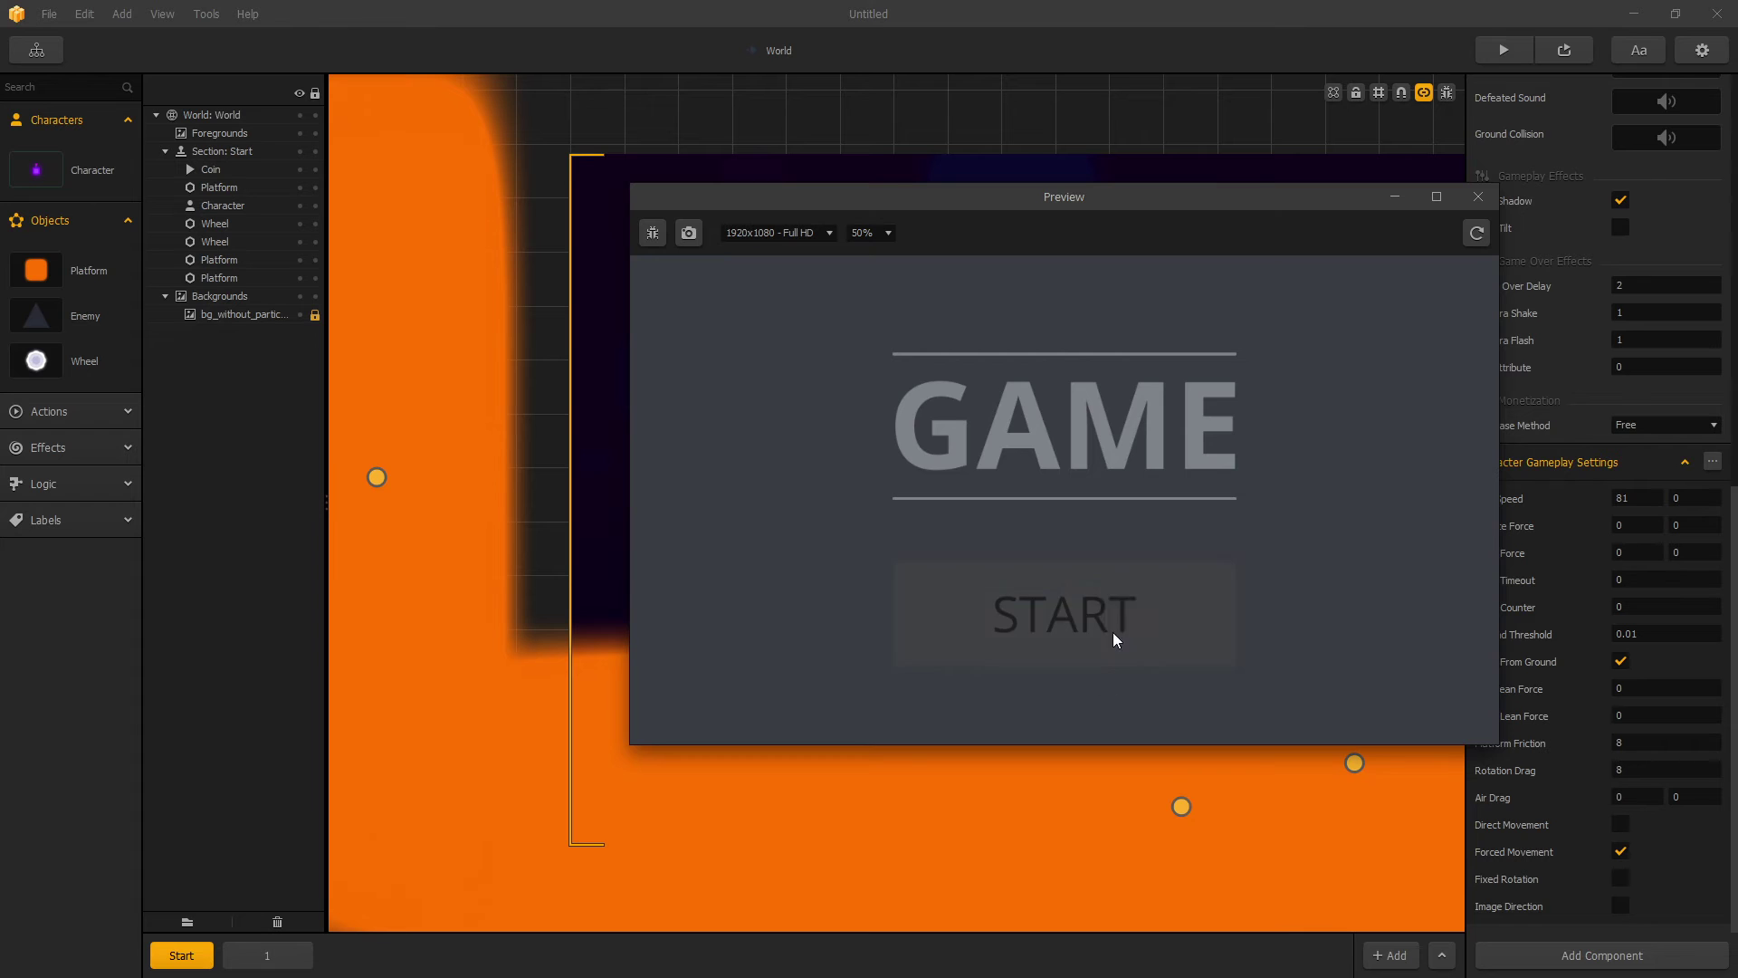
pyautogui.click(1114, 632)
pyautogui.moveTo(1417, 684); pyautogui.dragTo(1429, 673)
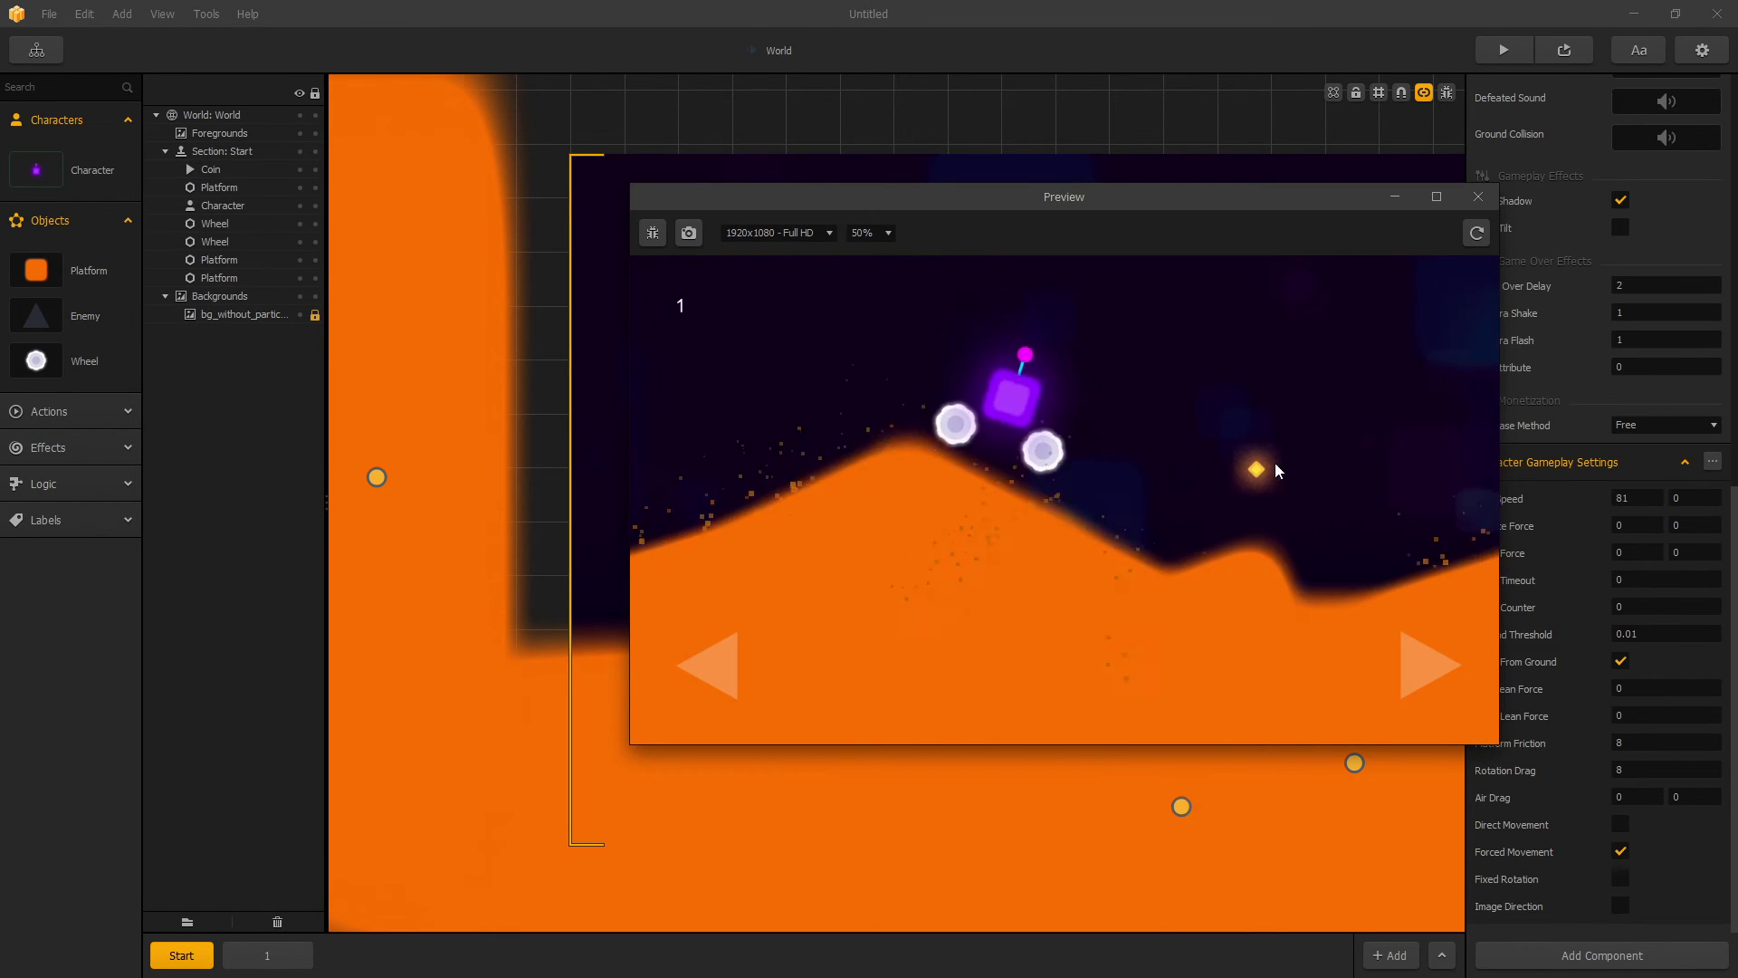
pyautogui.click(1481, 197)
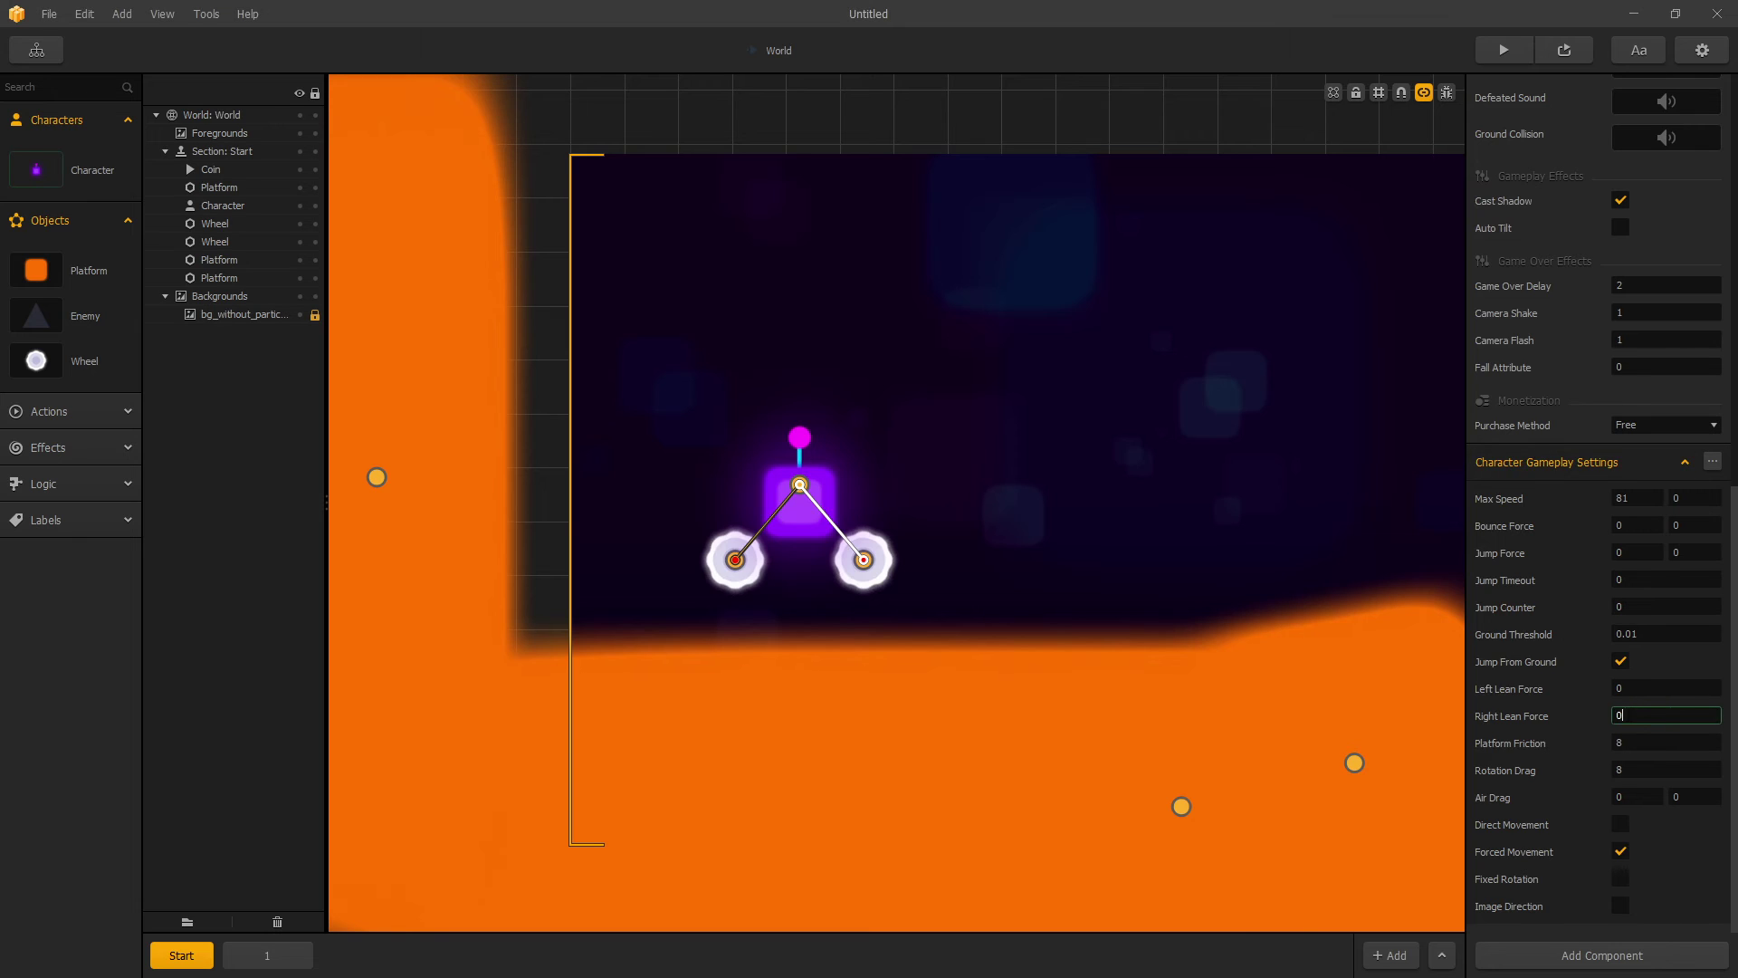
# Step: Set the Character asset's Right Lean Force and Left Lean Force to 40, and review its other properties
pyautogui.click(1620, 715)
pyautogui.click(1637, 685)
pyautogui.scroll(3, 1570, 534)
pyautogui.scroll(5, 1570, 532)
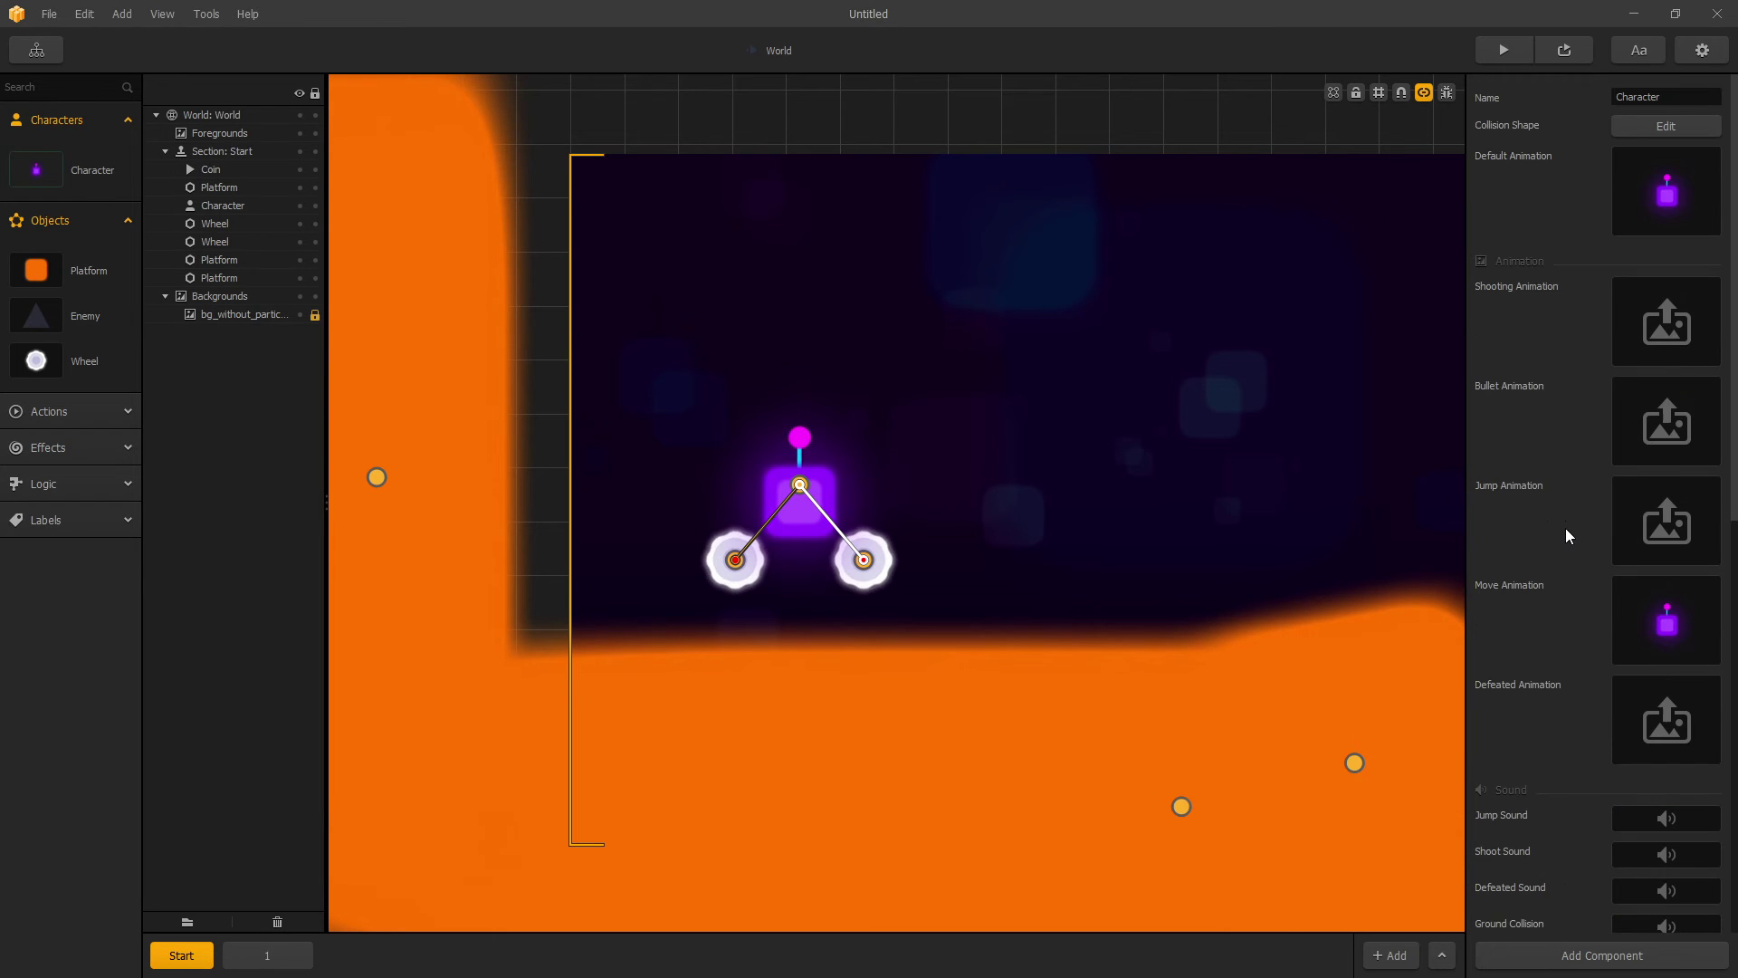
pyautogui.scroll(-7, 1566, 528)
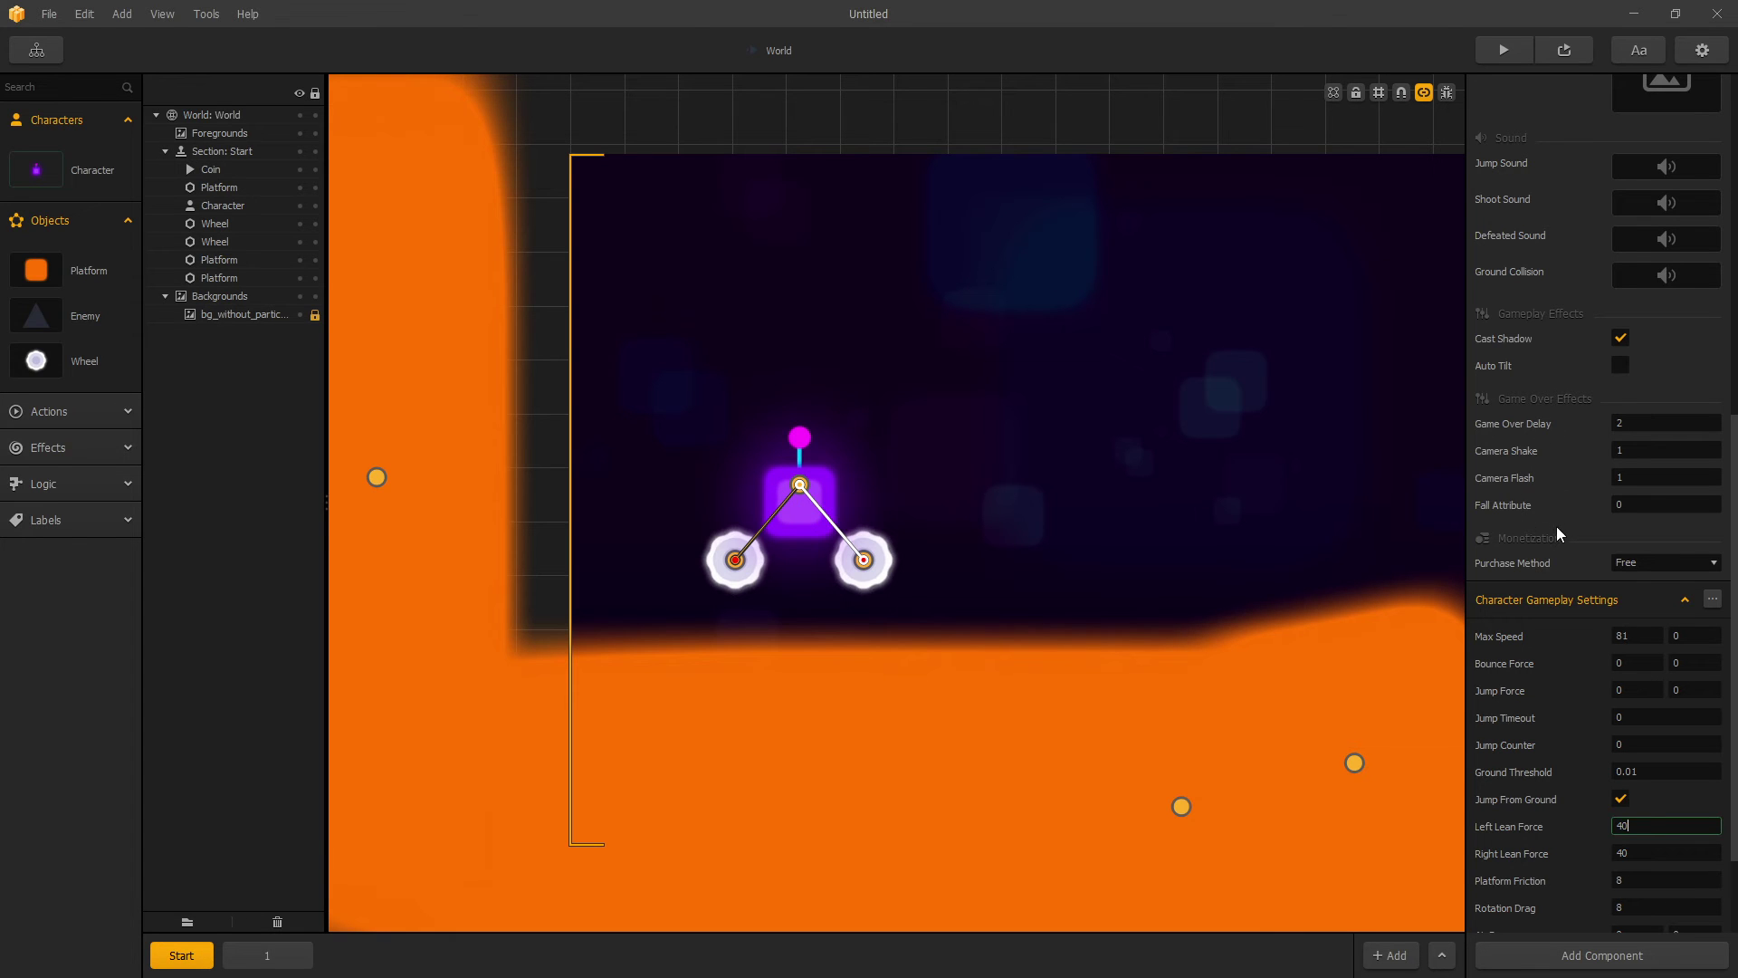
pyautogui.scroll(-2, 1575, 621)
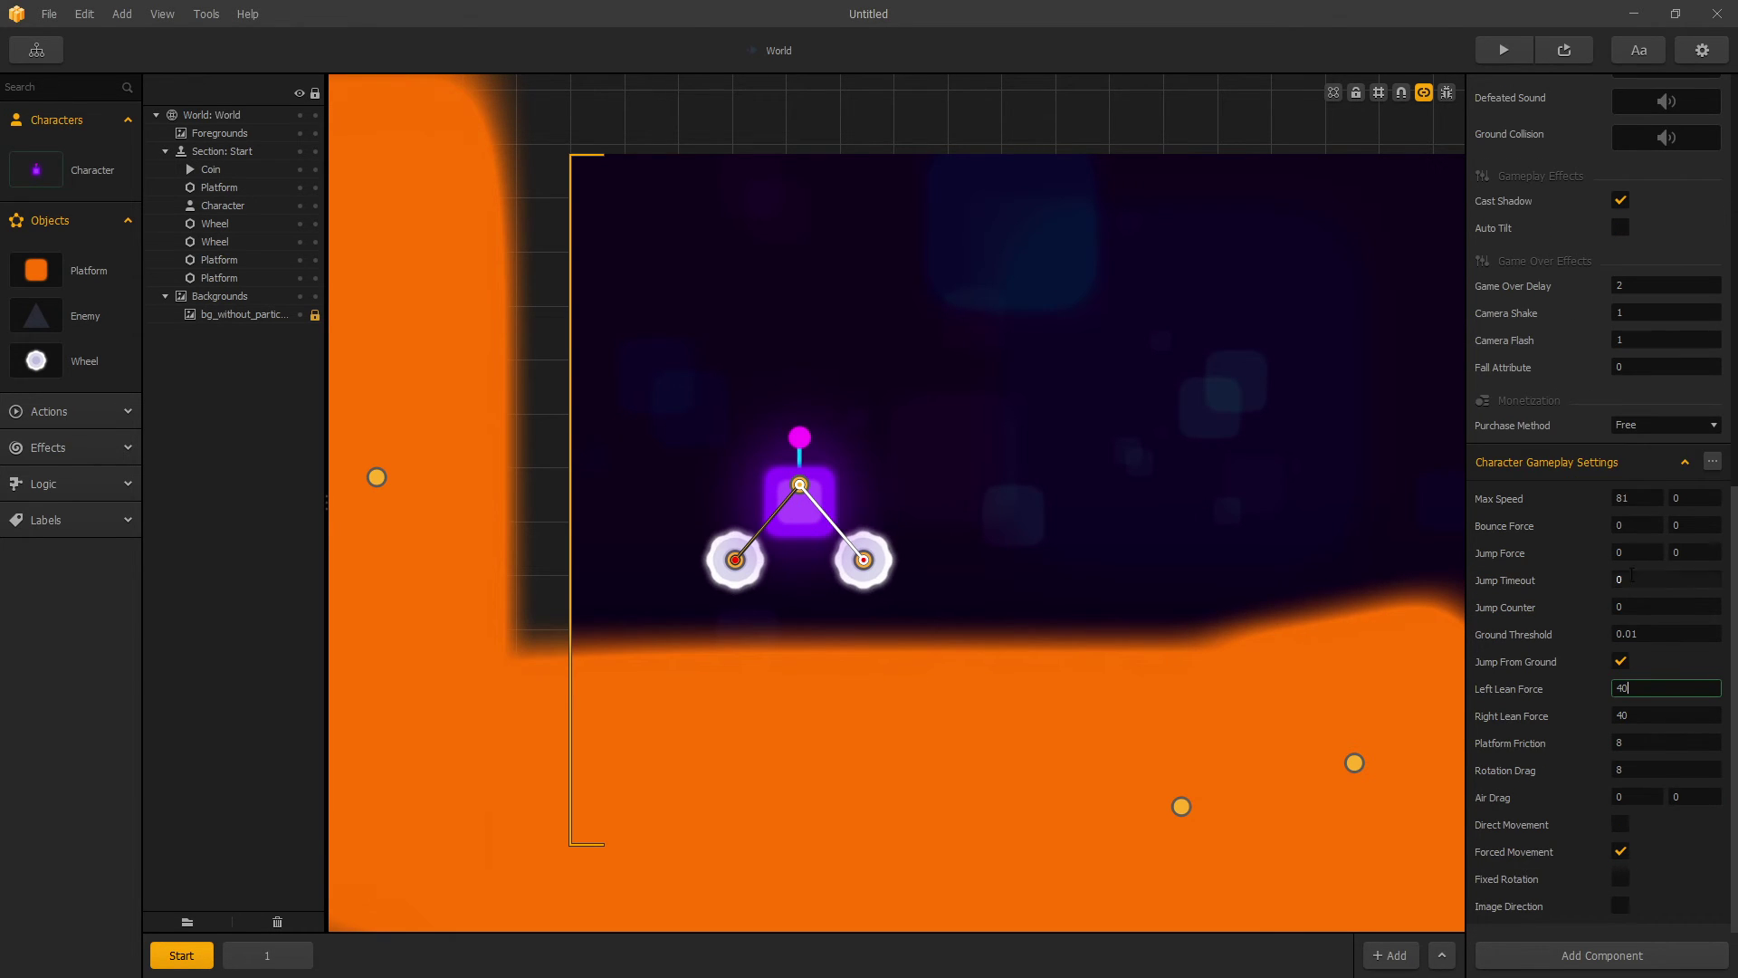
# Step: Set the Character's first Max Speed value to 0 and test driving right and left in the preview, restarting once
pyautogui.click(1621, 498)
pyautogui.click(1503, 50)
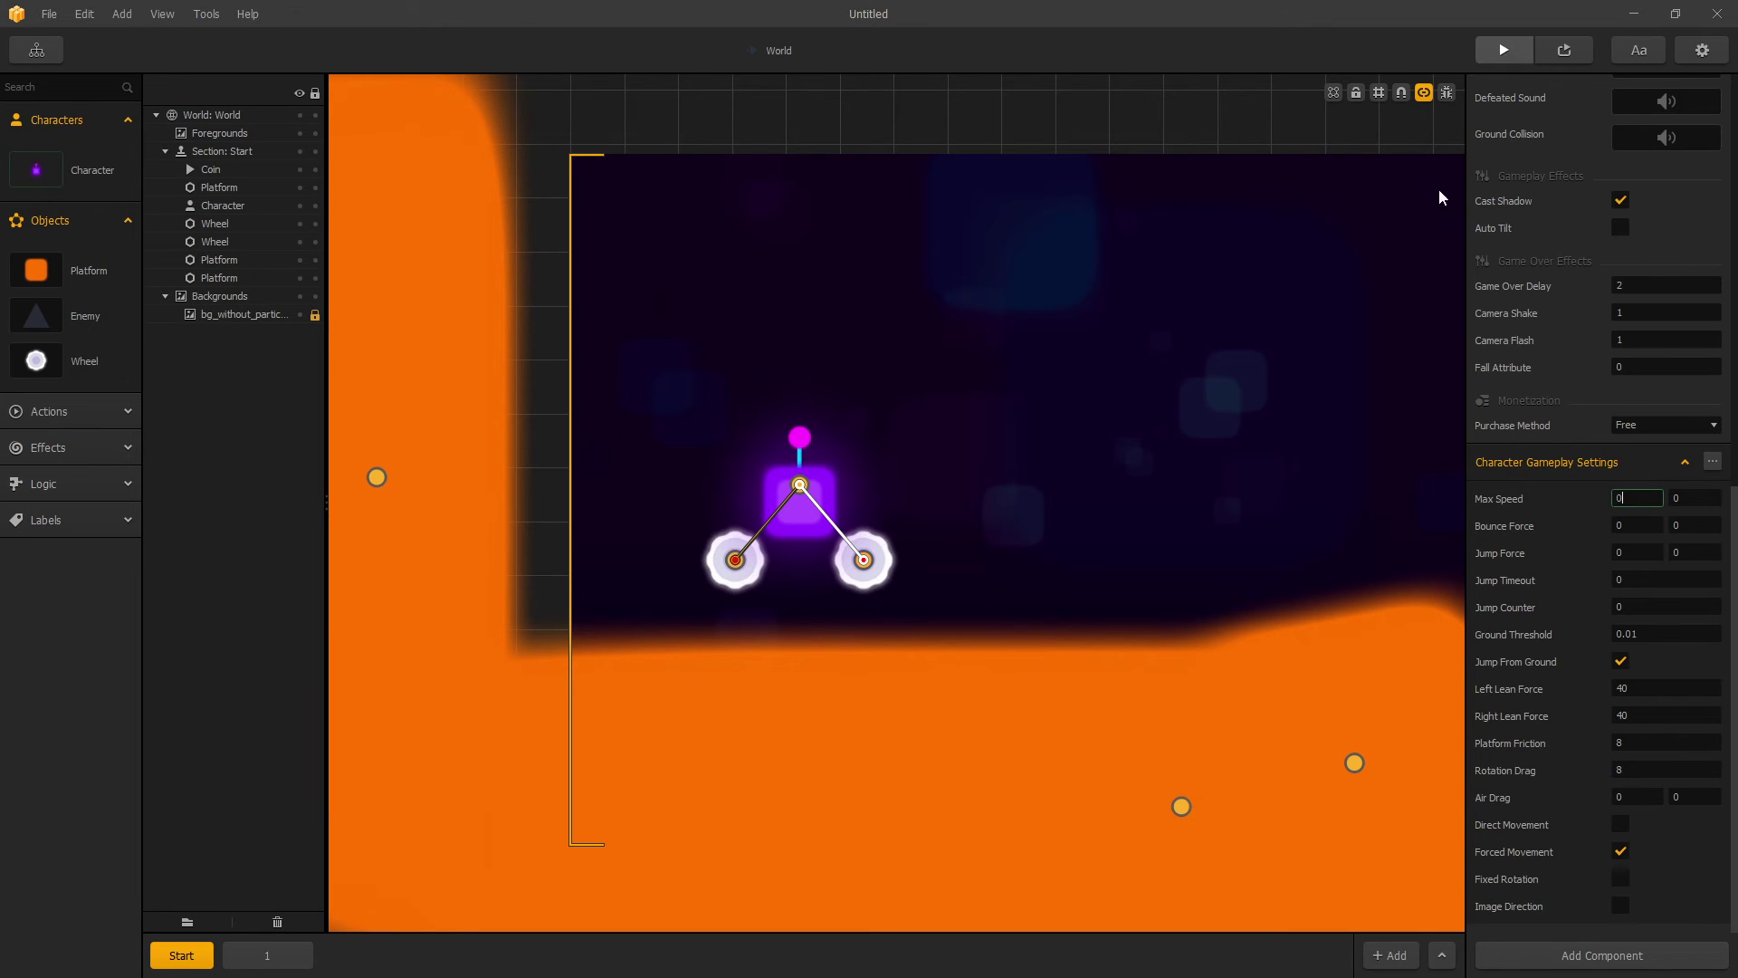
pyautogui.click(1130, 593)
pyautogui.click(1435, 667)
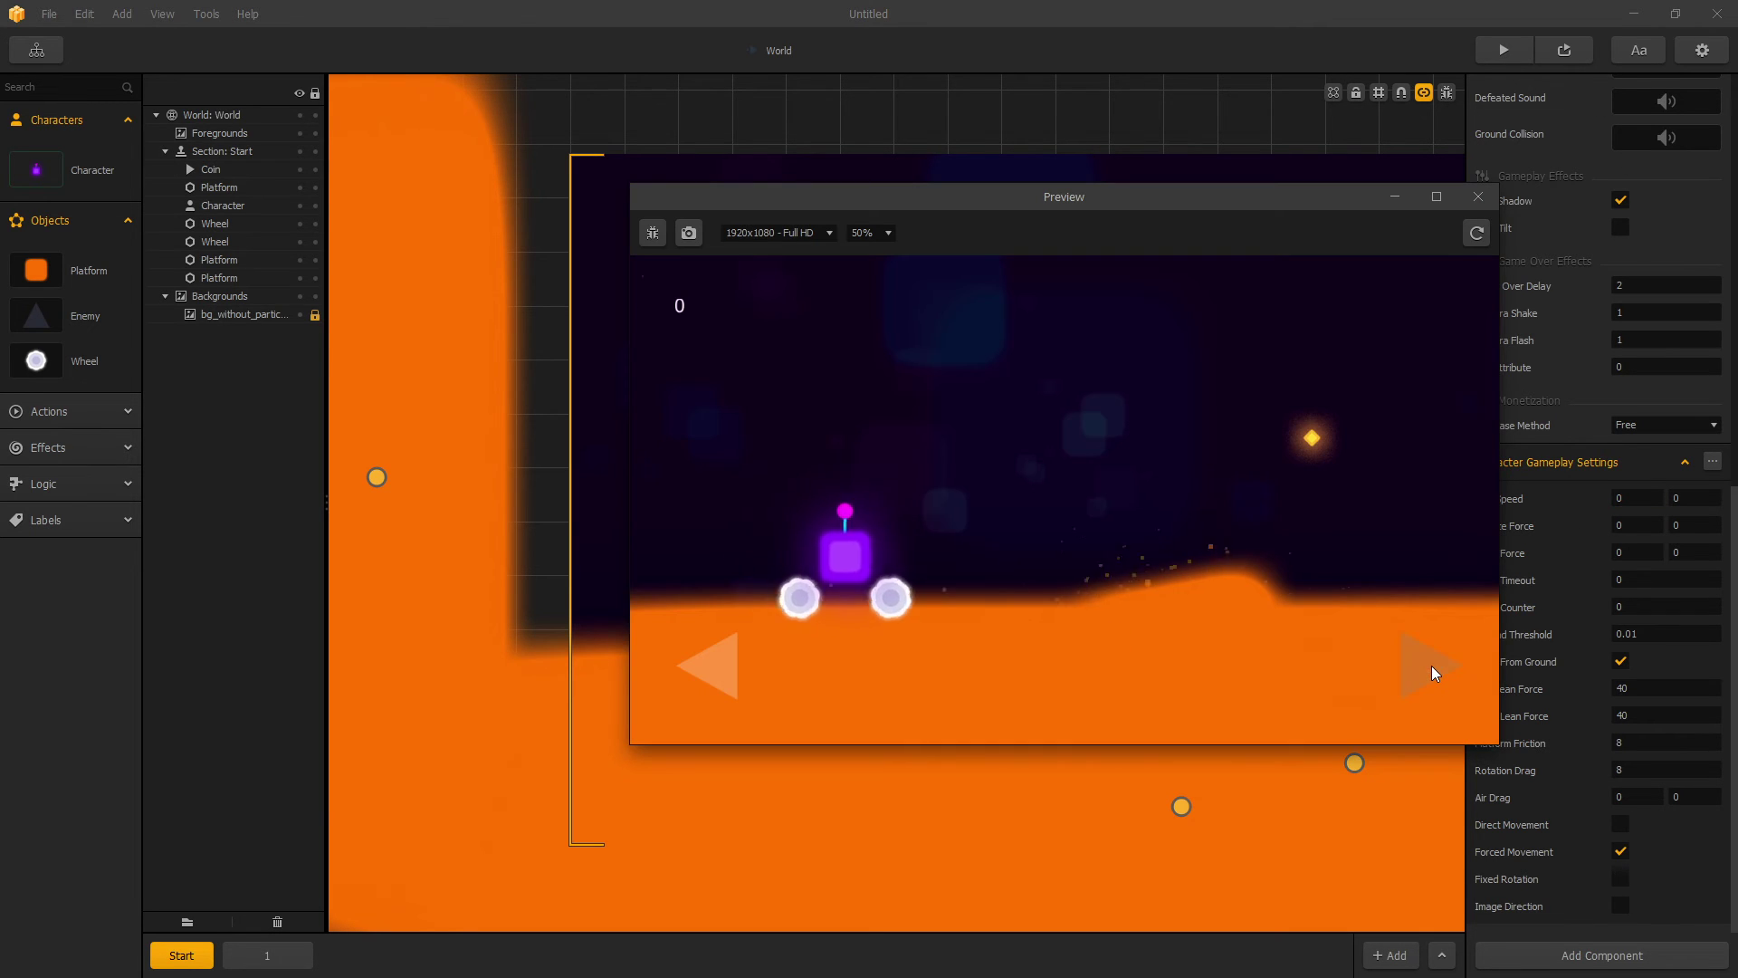
pyautogui.click(694, 687)
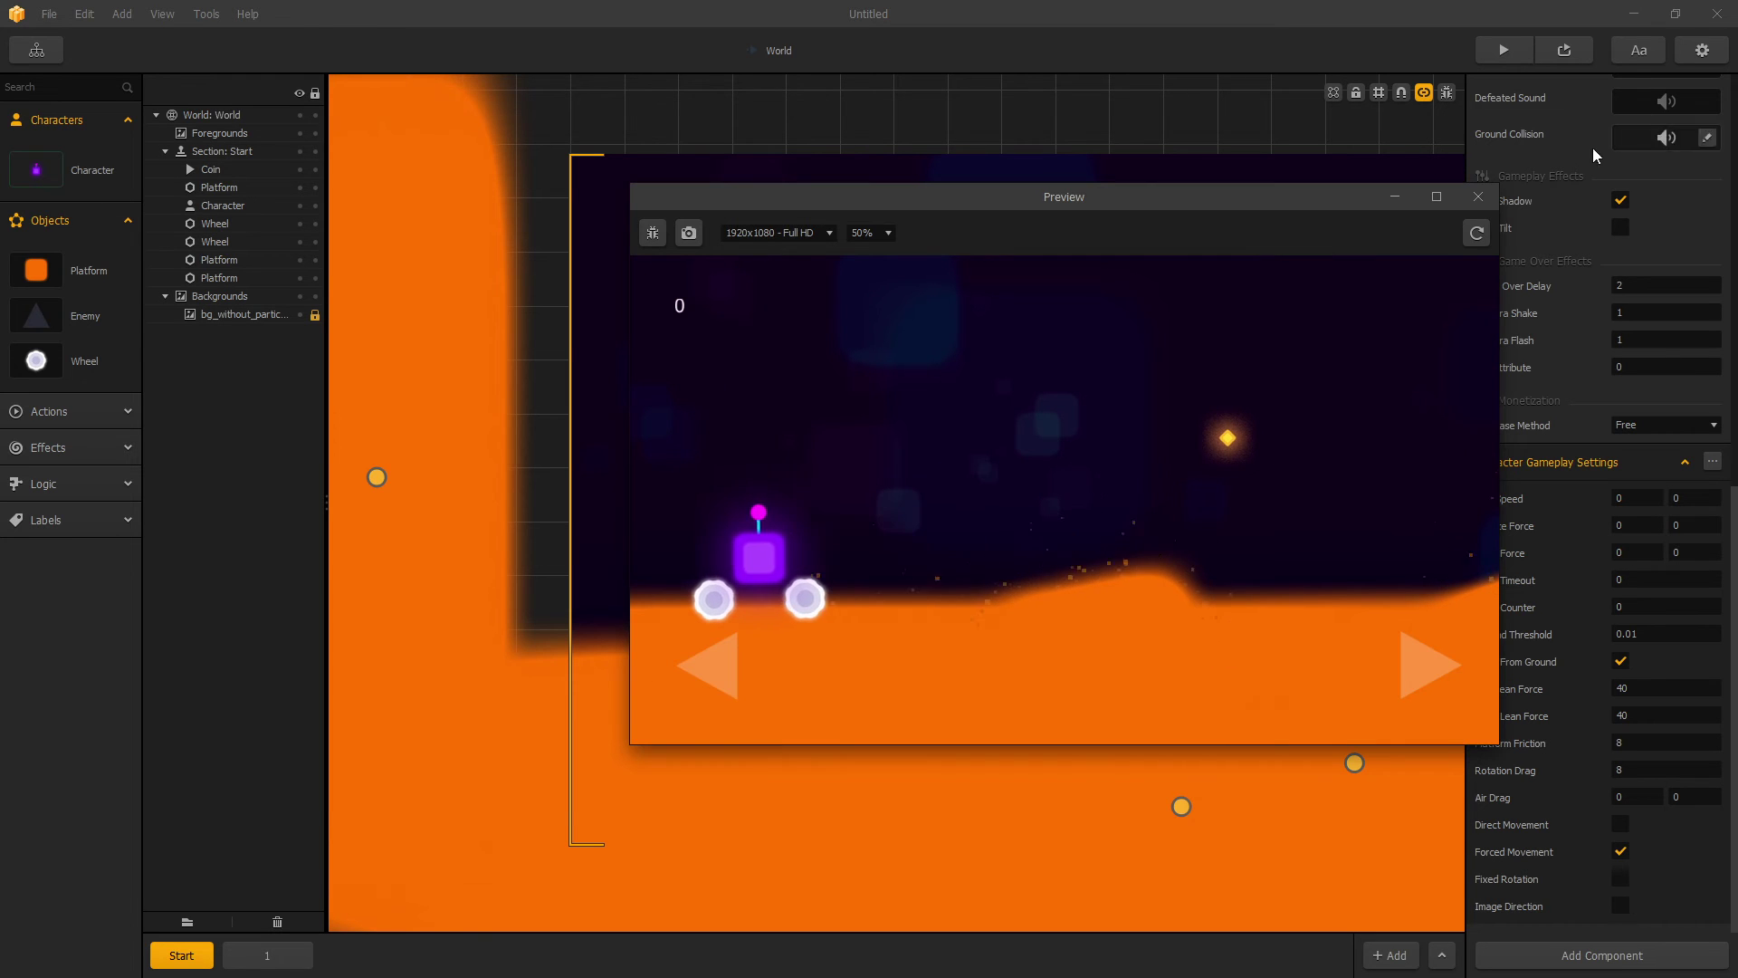
pyautogui.click(1476, 234)
pyautogui.click(1431, 679)
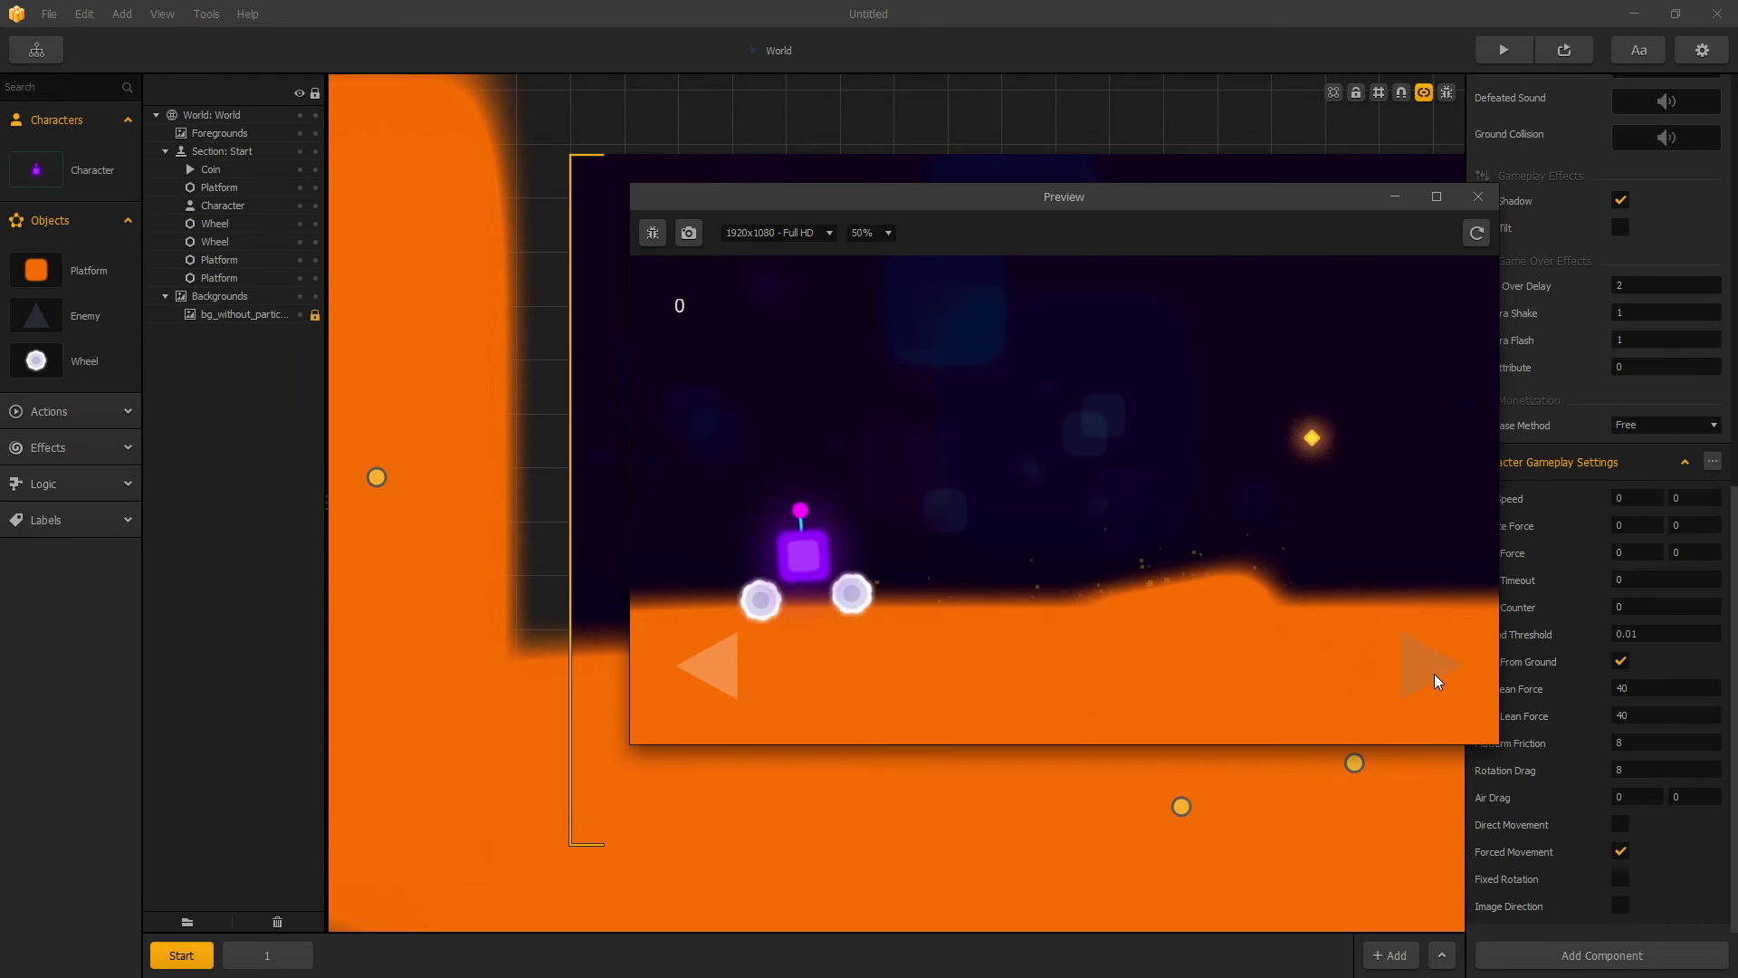
pyautogui.click(715, 669)
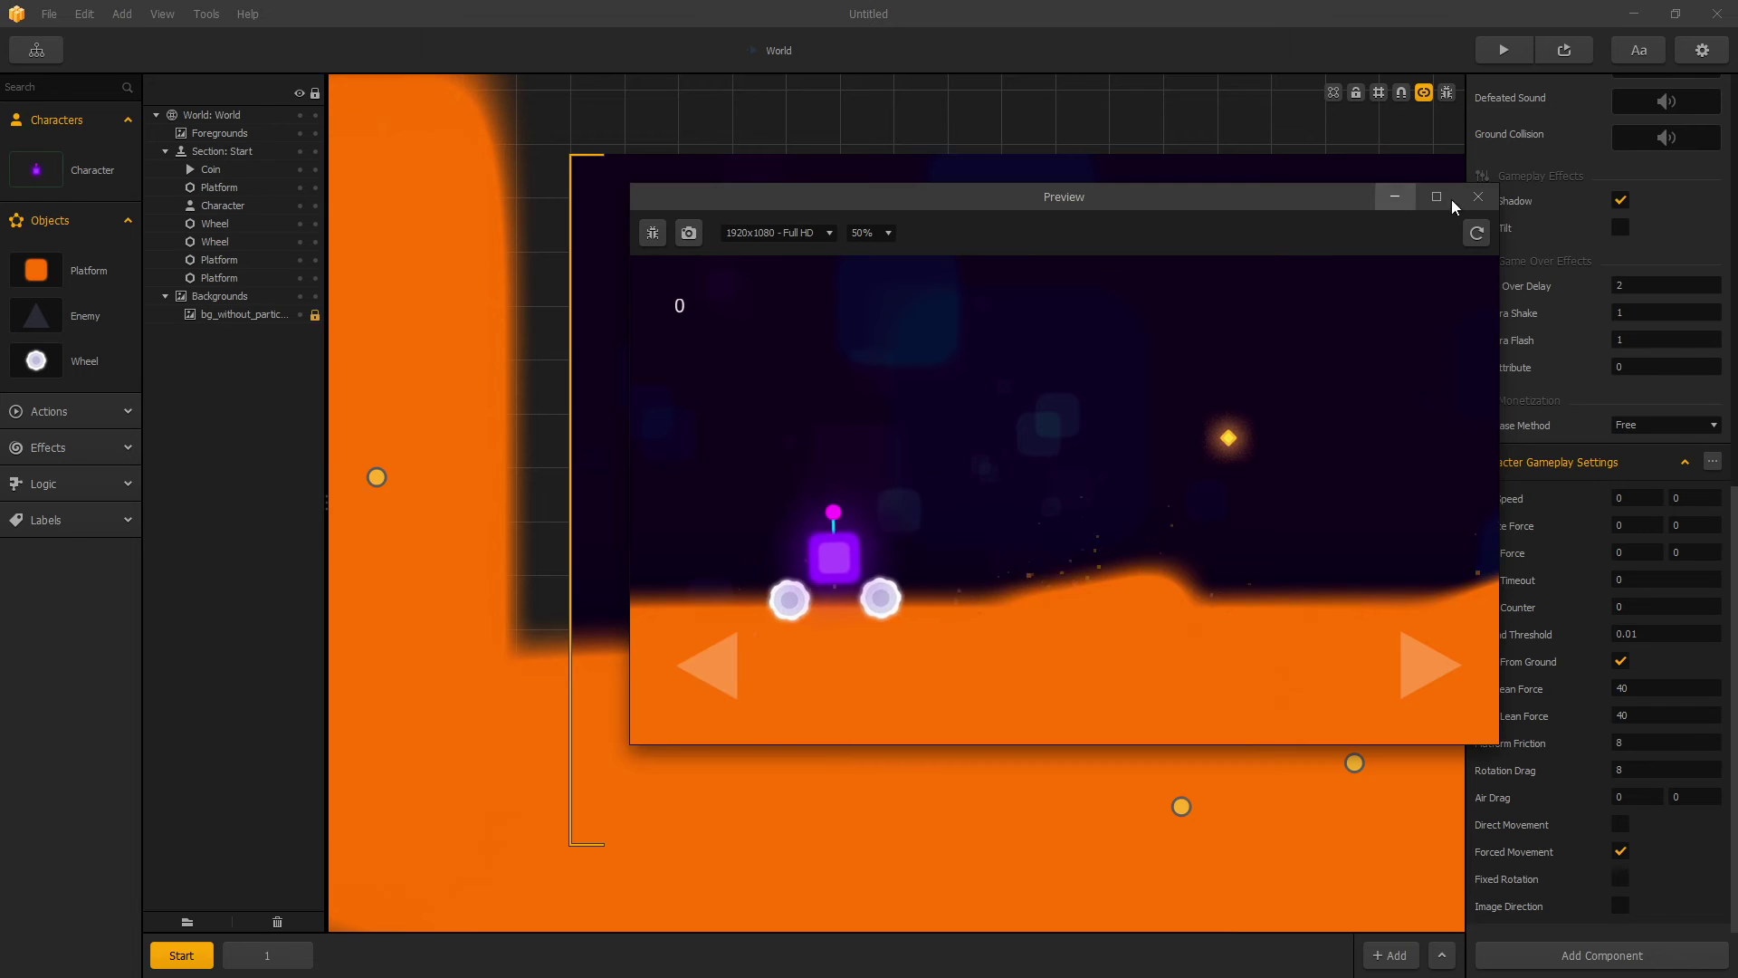
# Step: Close the preview and set the Character's first Max Speed value to 81
pyautogui.click(1478, 196)
pyautogui.write('81')
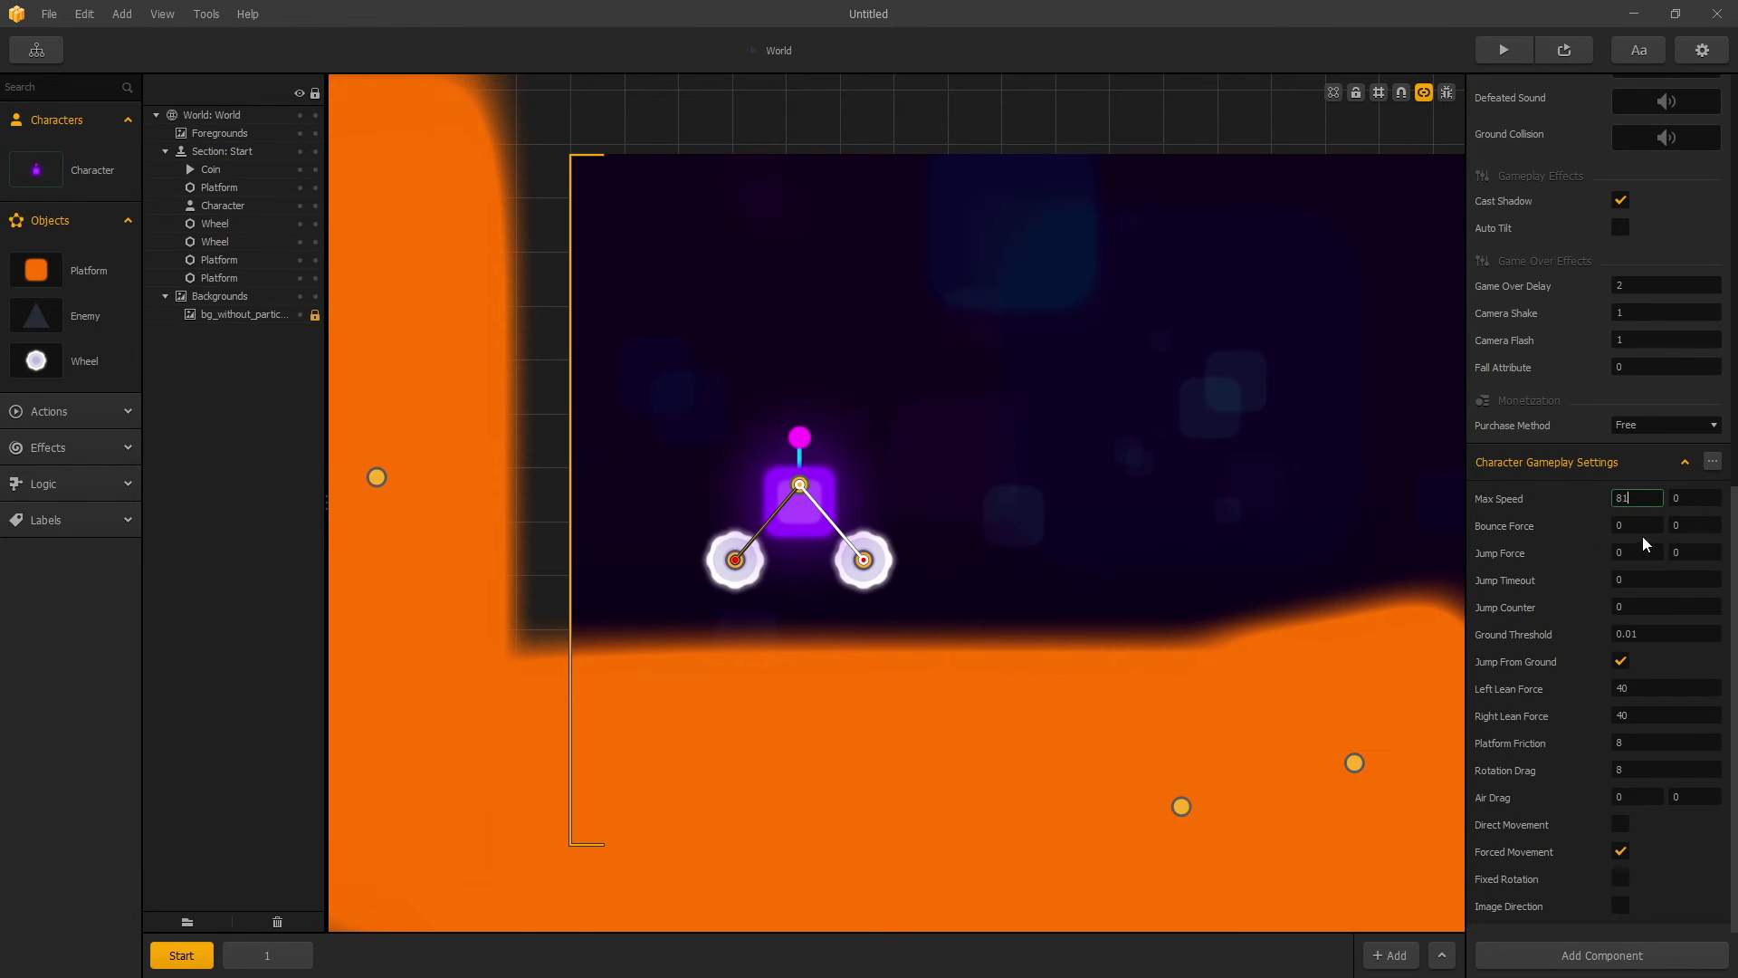
# Step: Examine the Character's lean forces, Platform Friction, Rotation Drag and the list of components that can be added
pyautogui.click(1620, 688)
pyautogui.click(1620, 715)
pyautogui.click(1638, 748)
pyautogui.click(1633, 771)
pyautogui.click(1629, 951)
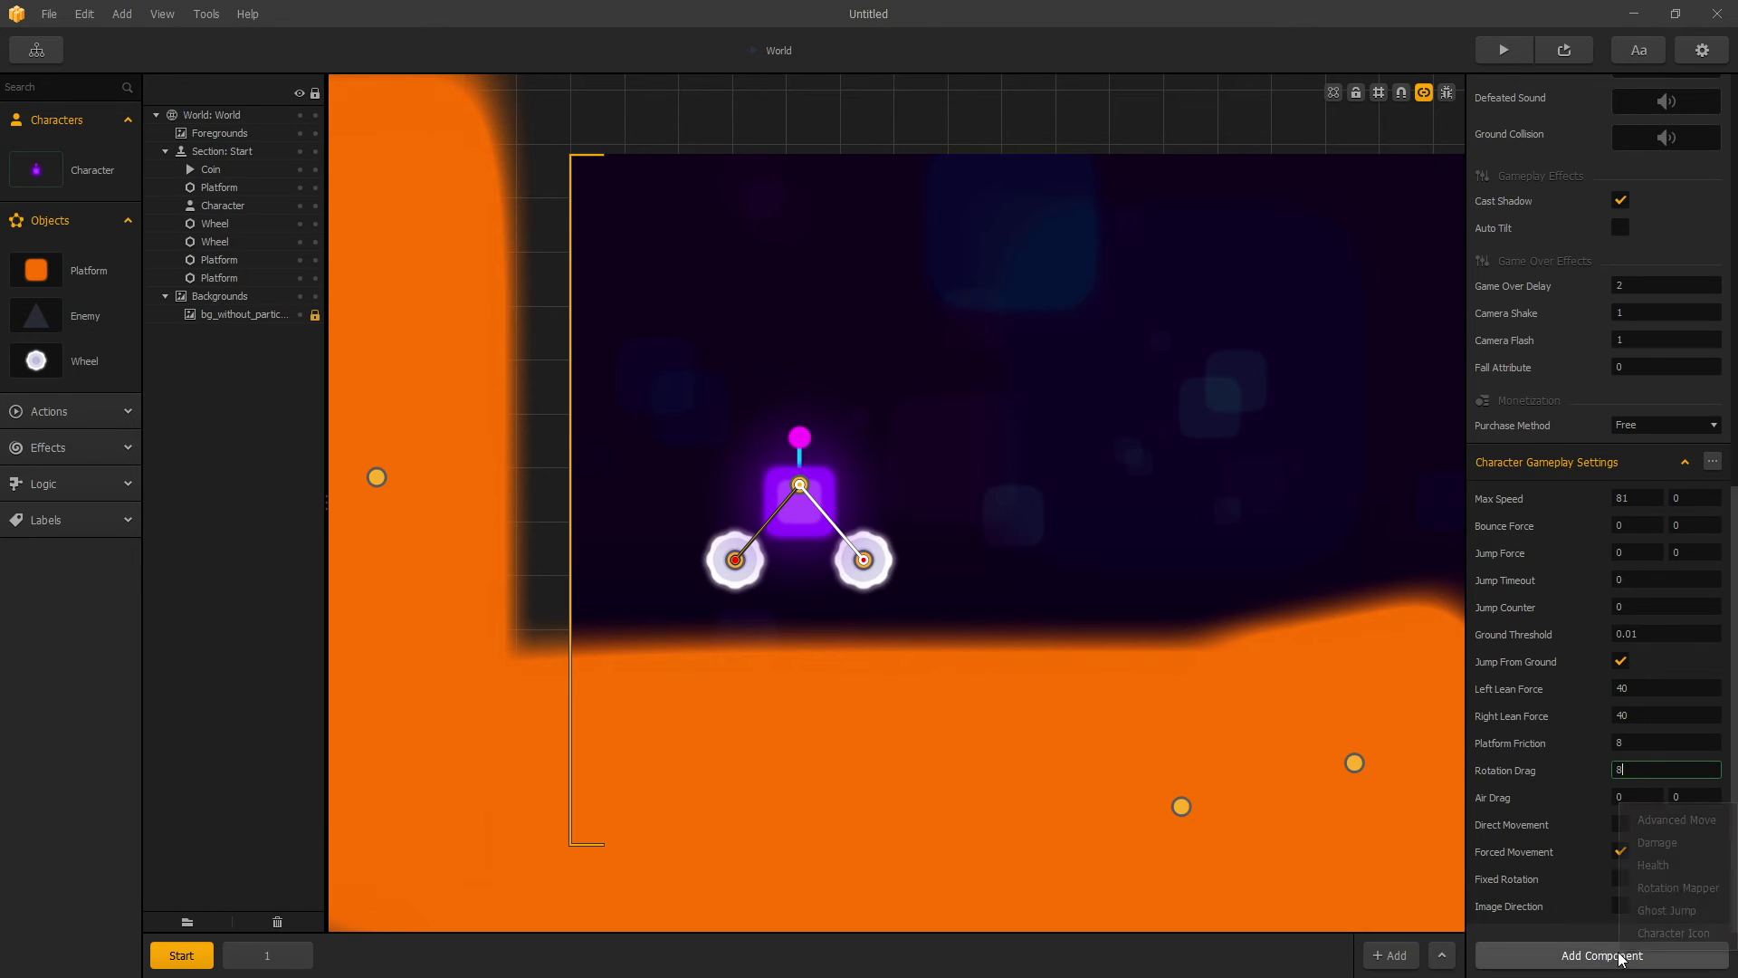
pyautogui.click(1589, 899)
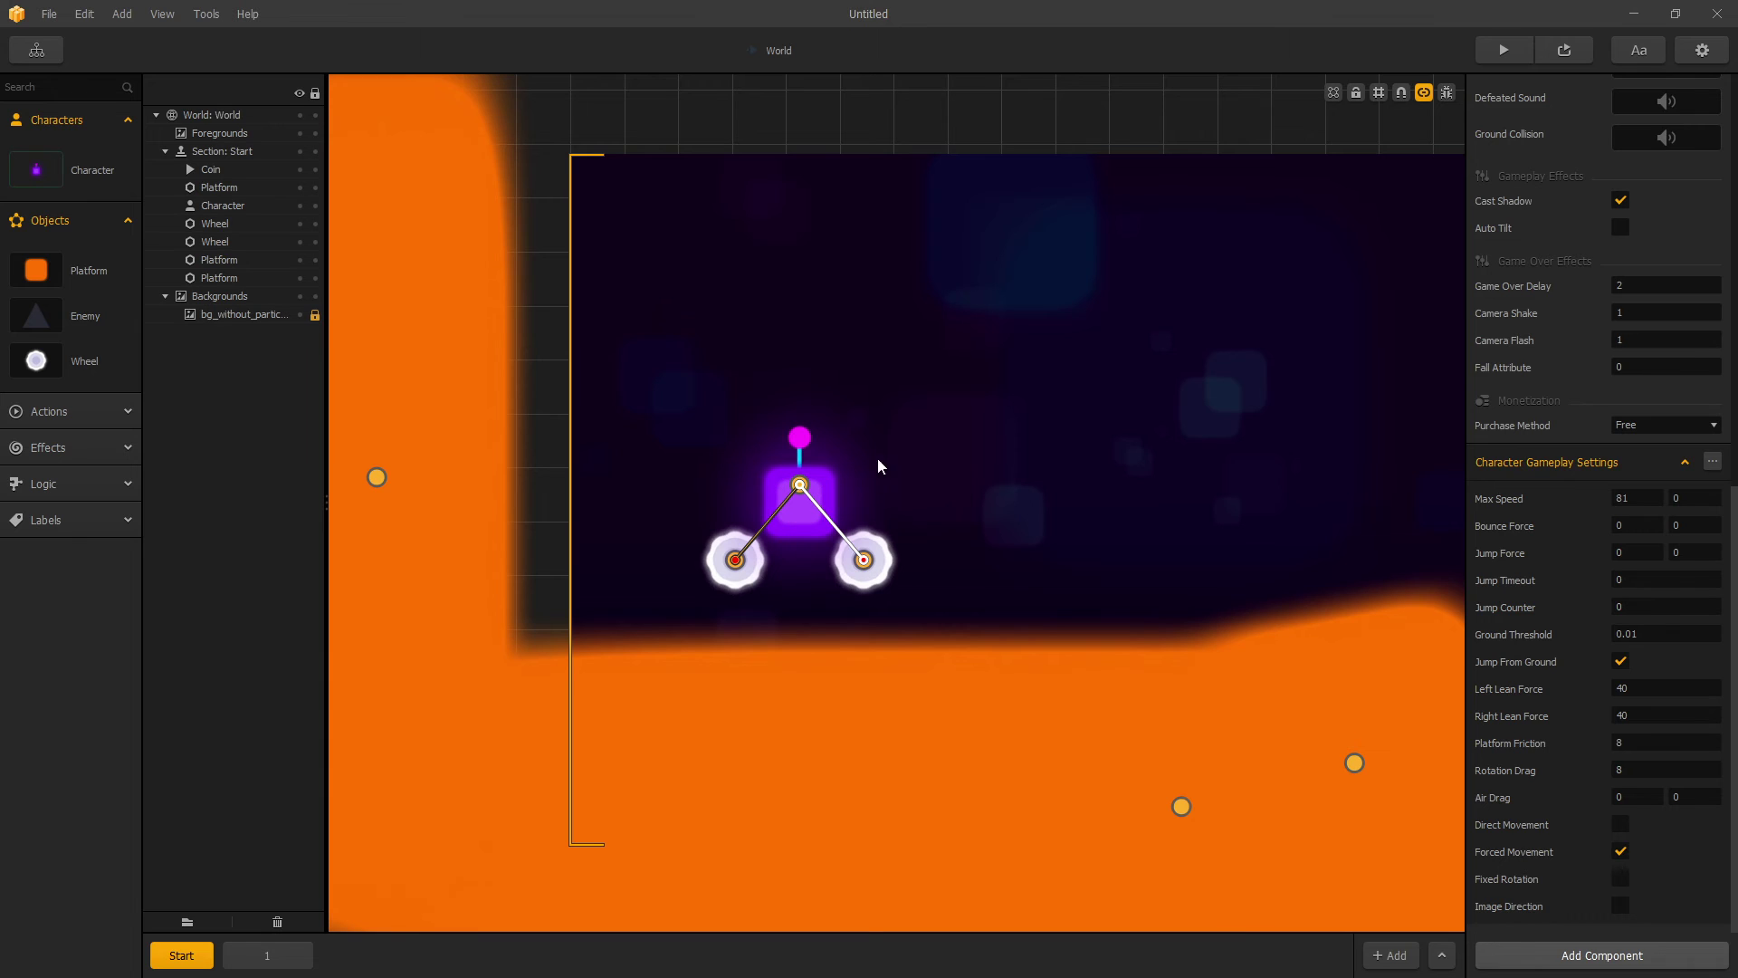
pyautogui.click(1615, 688)
pyautogui.click(1620, 715)
pyautogui.click(1620, 688)
pyautogui.click(1641, 686)
pyautogui.press('Tab')
# Step: Open the World UI and examine the function options of the Rotate Right and Rotate Left buttons
pyautogui.click(36, 50)
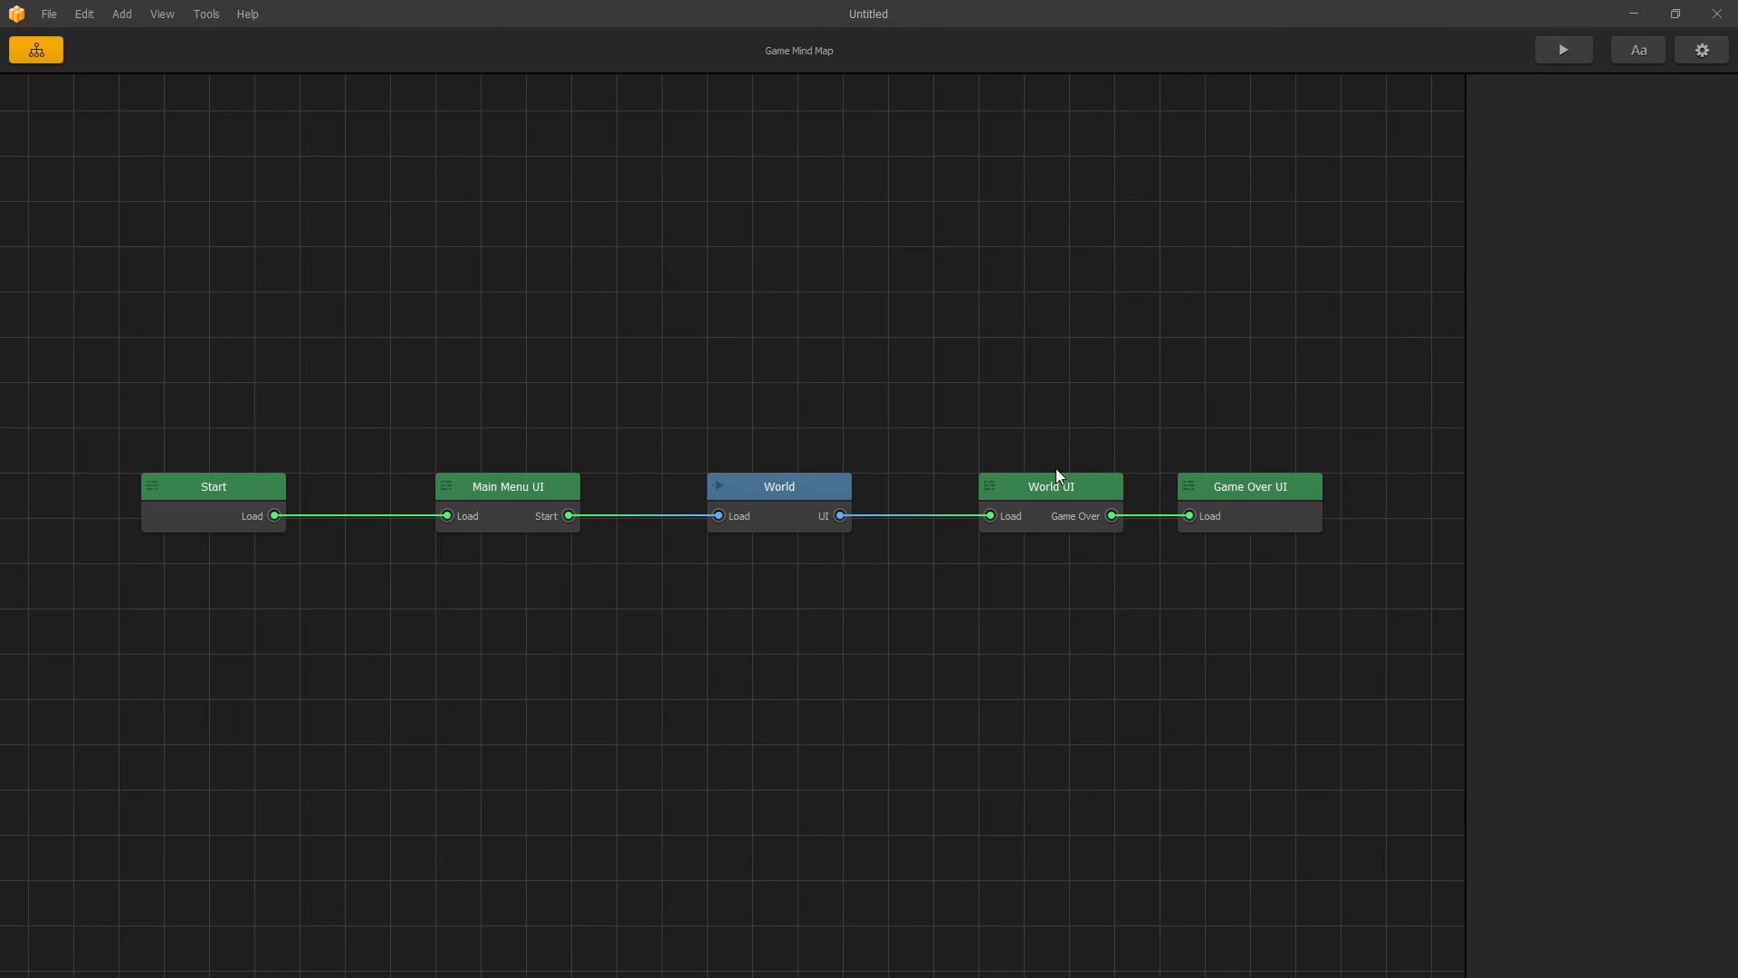
pyautogui.doubleClick(1055, 473)
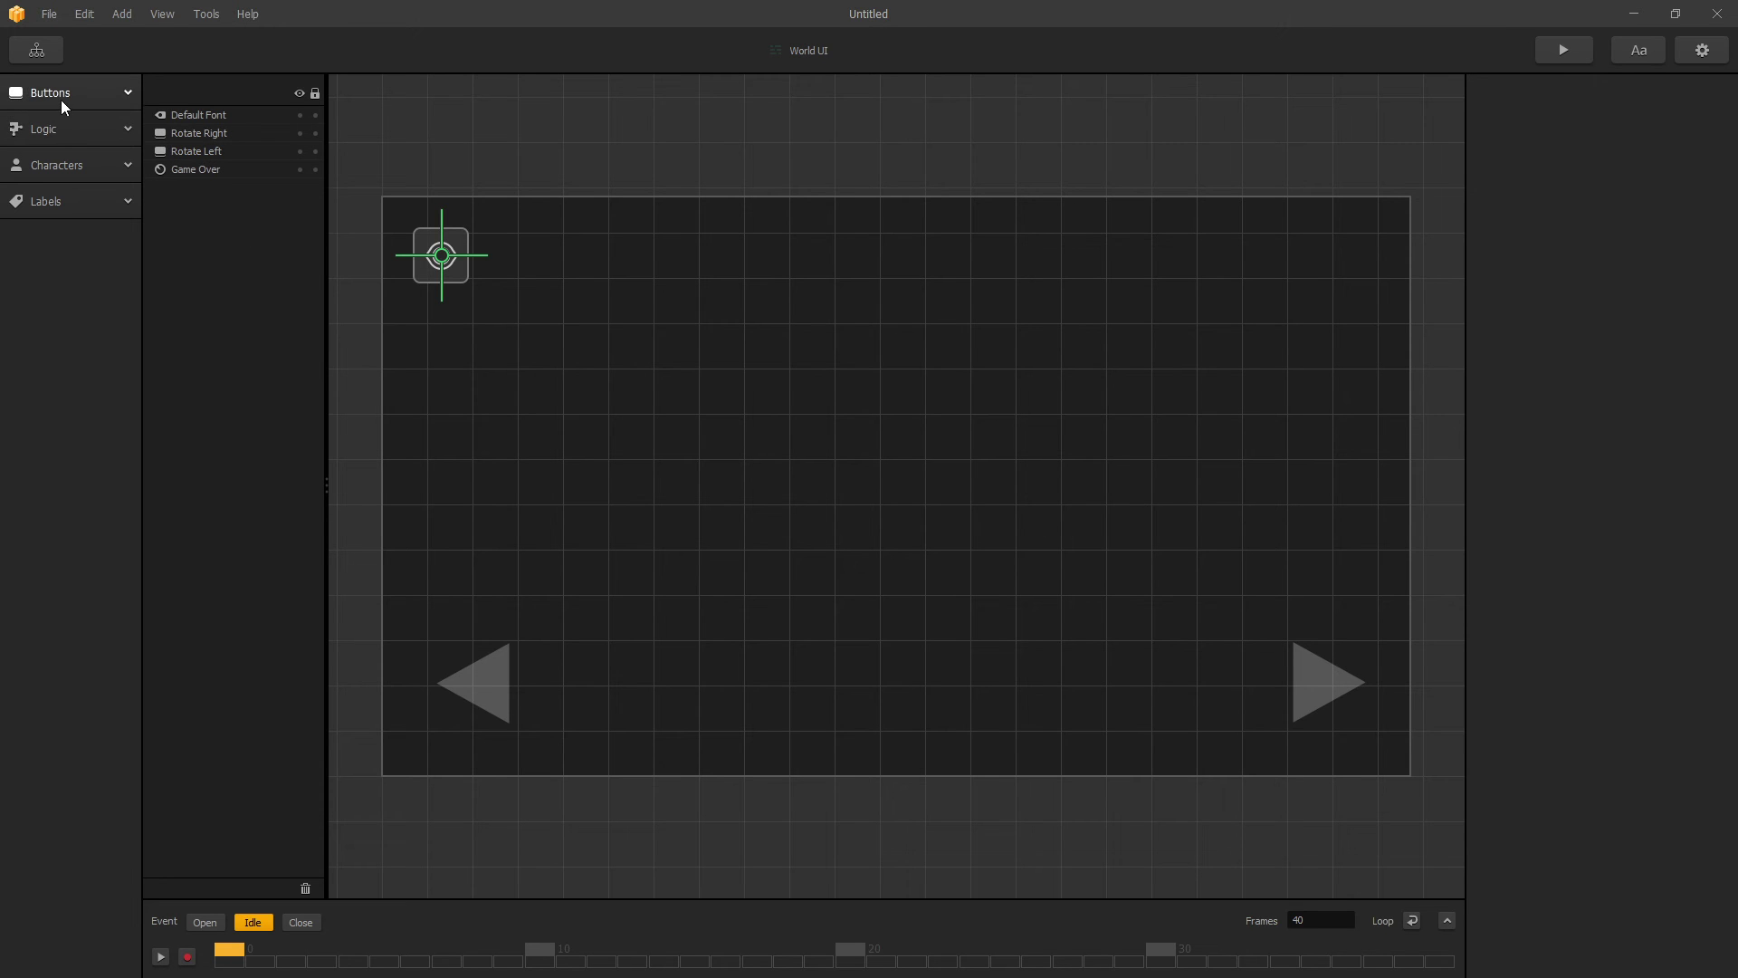
pyautogui.click(1312, 712)
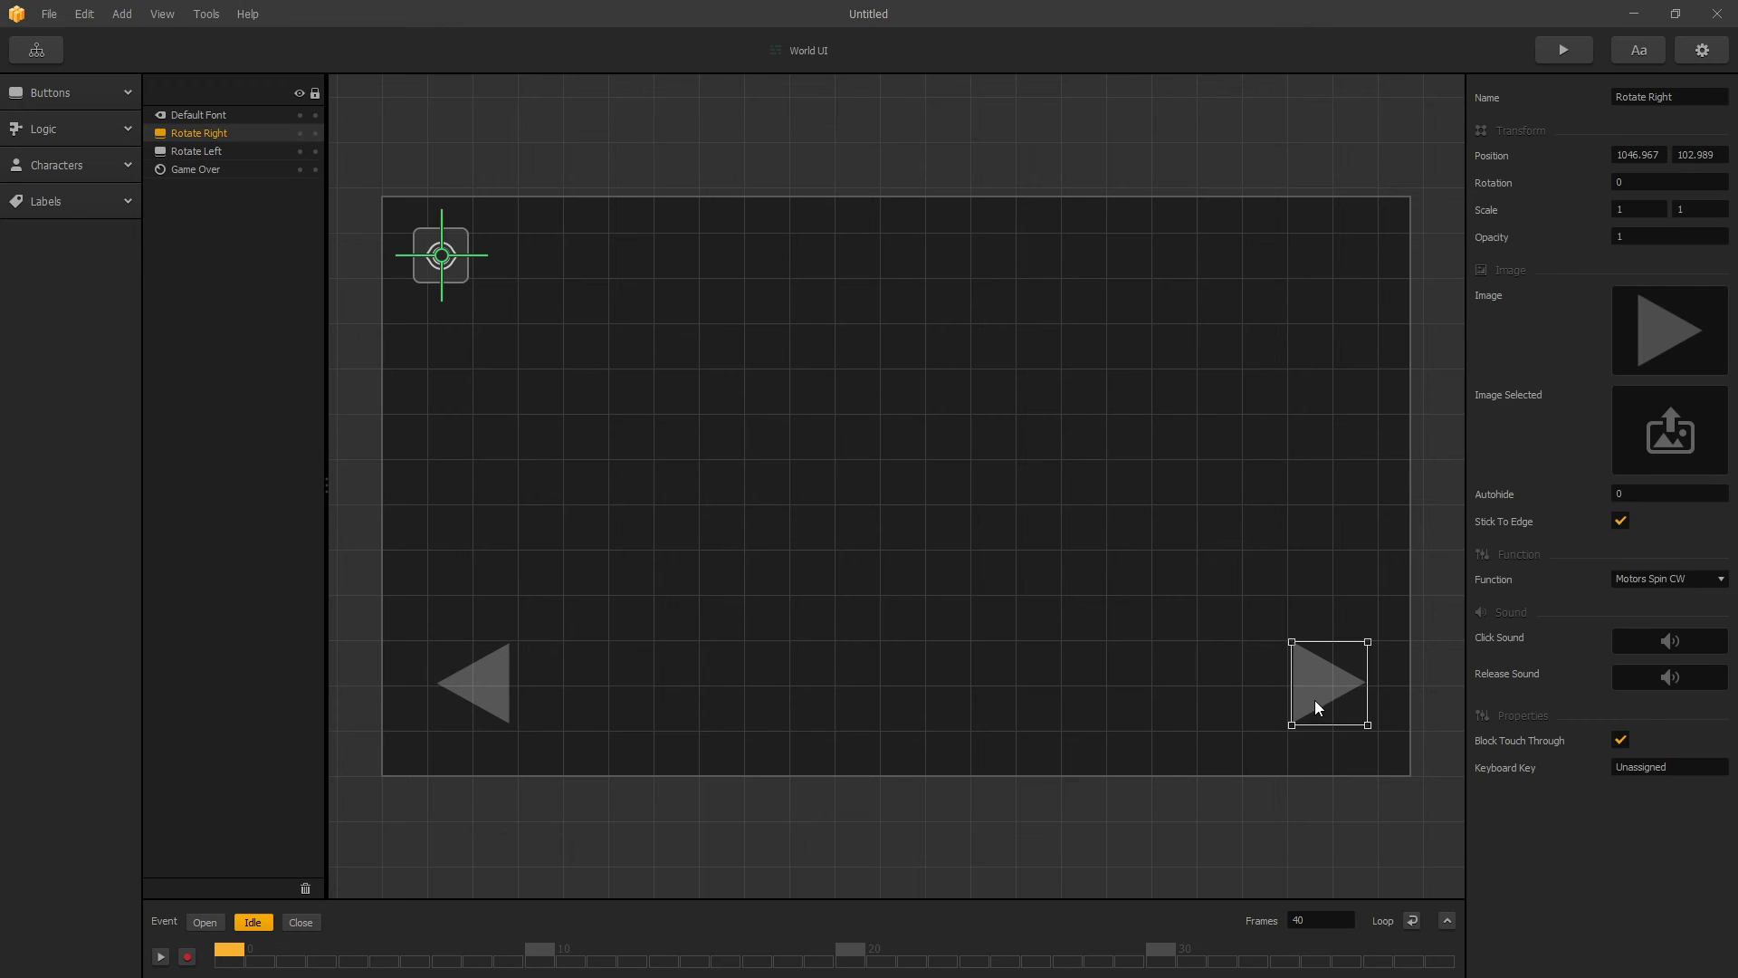
pyautogui.click(1623, 584)
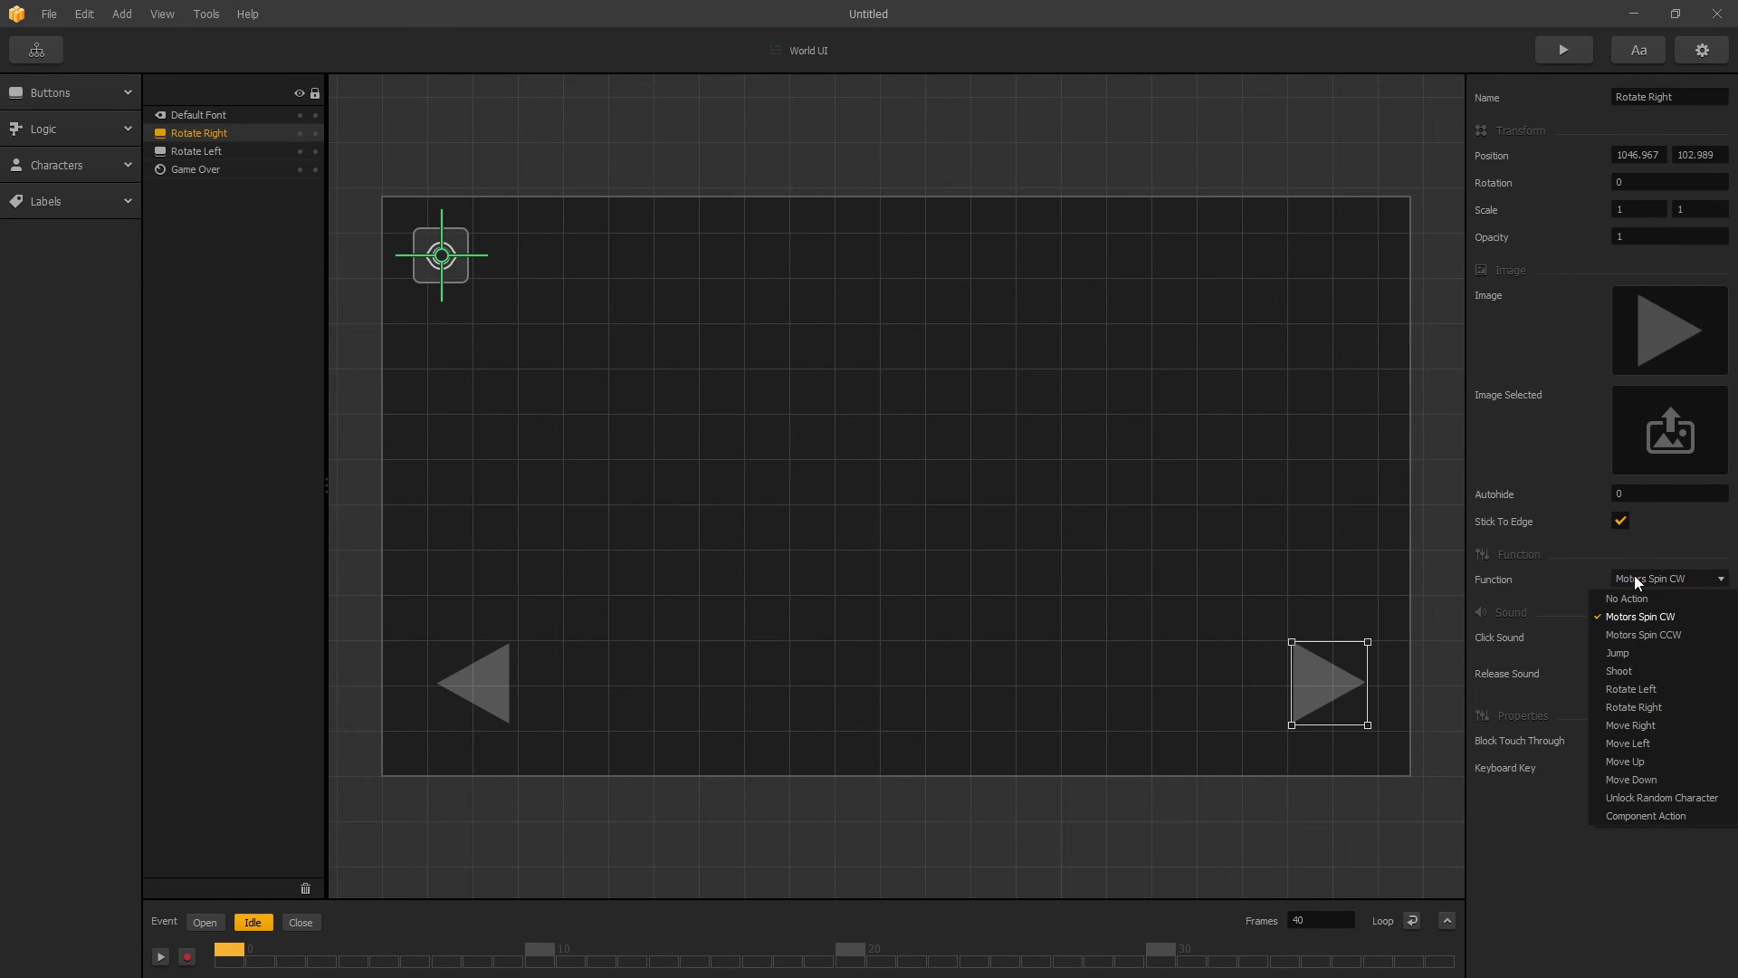
pyautogui.click(1632, 724)
pyautogui.click(771, 686)
pyautogui.click(493, 685)
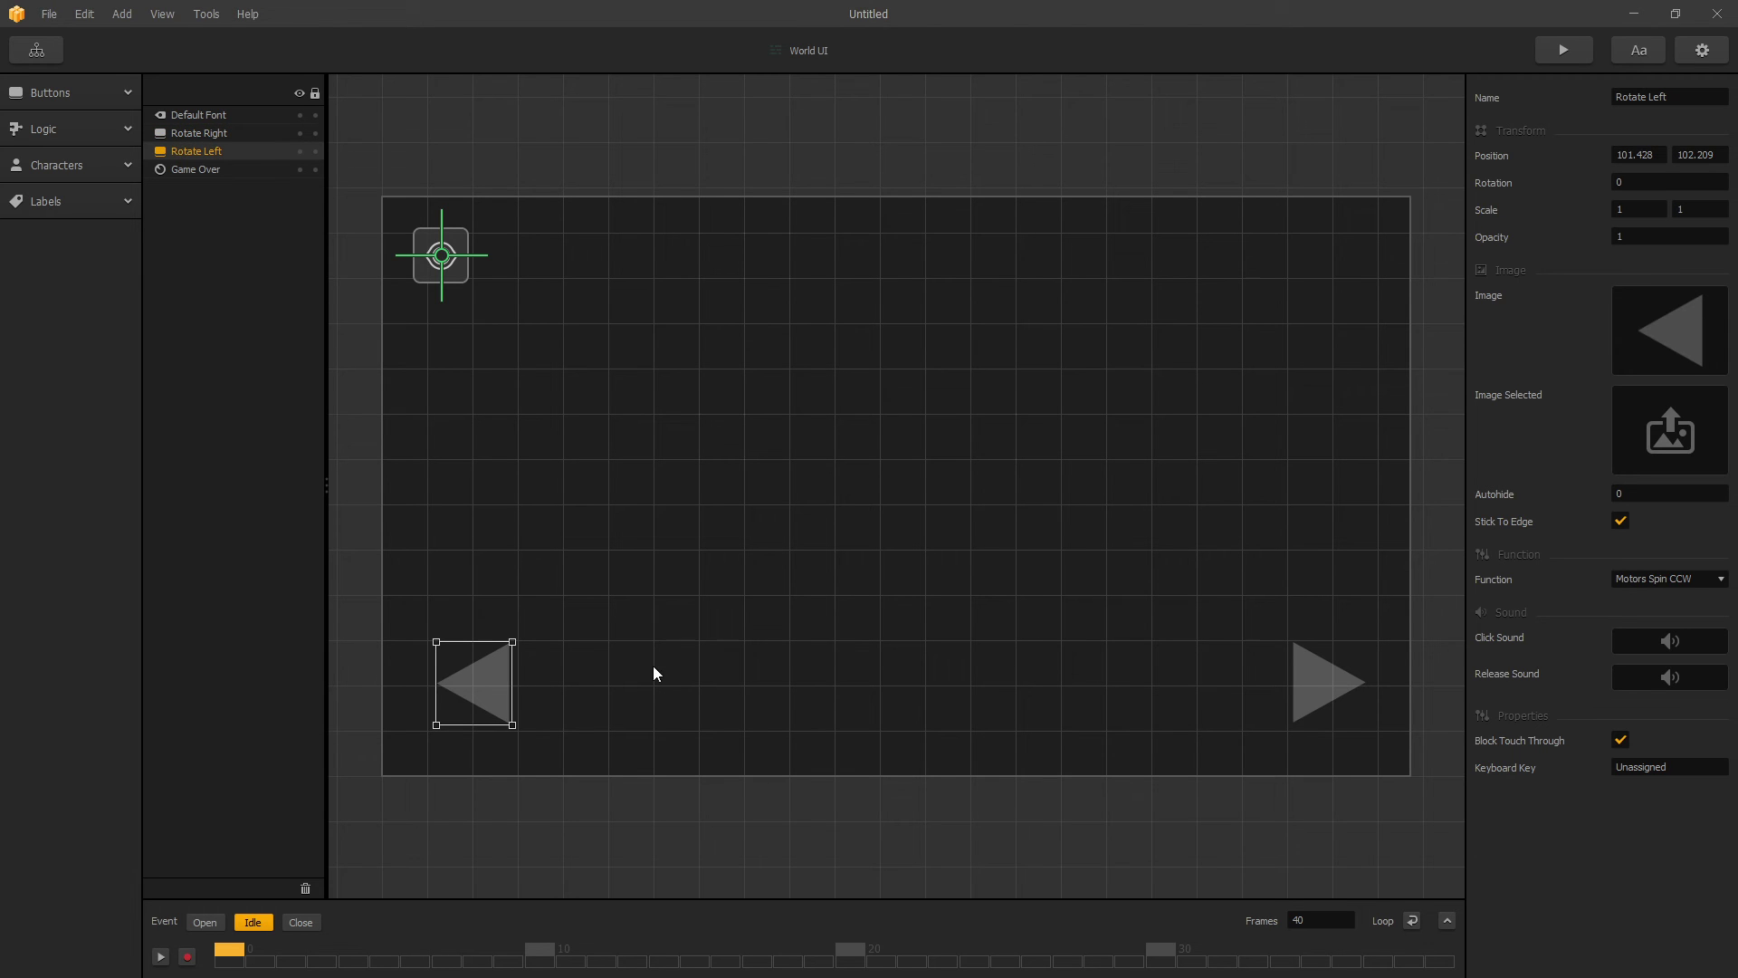
pyautogui.click(1651, 582)
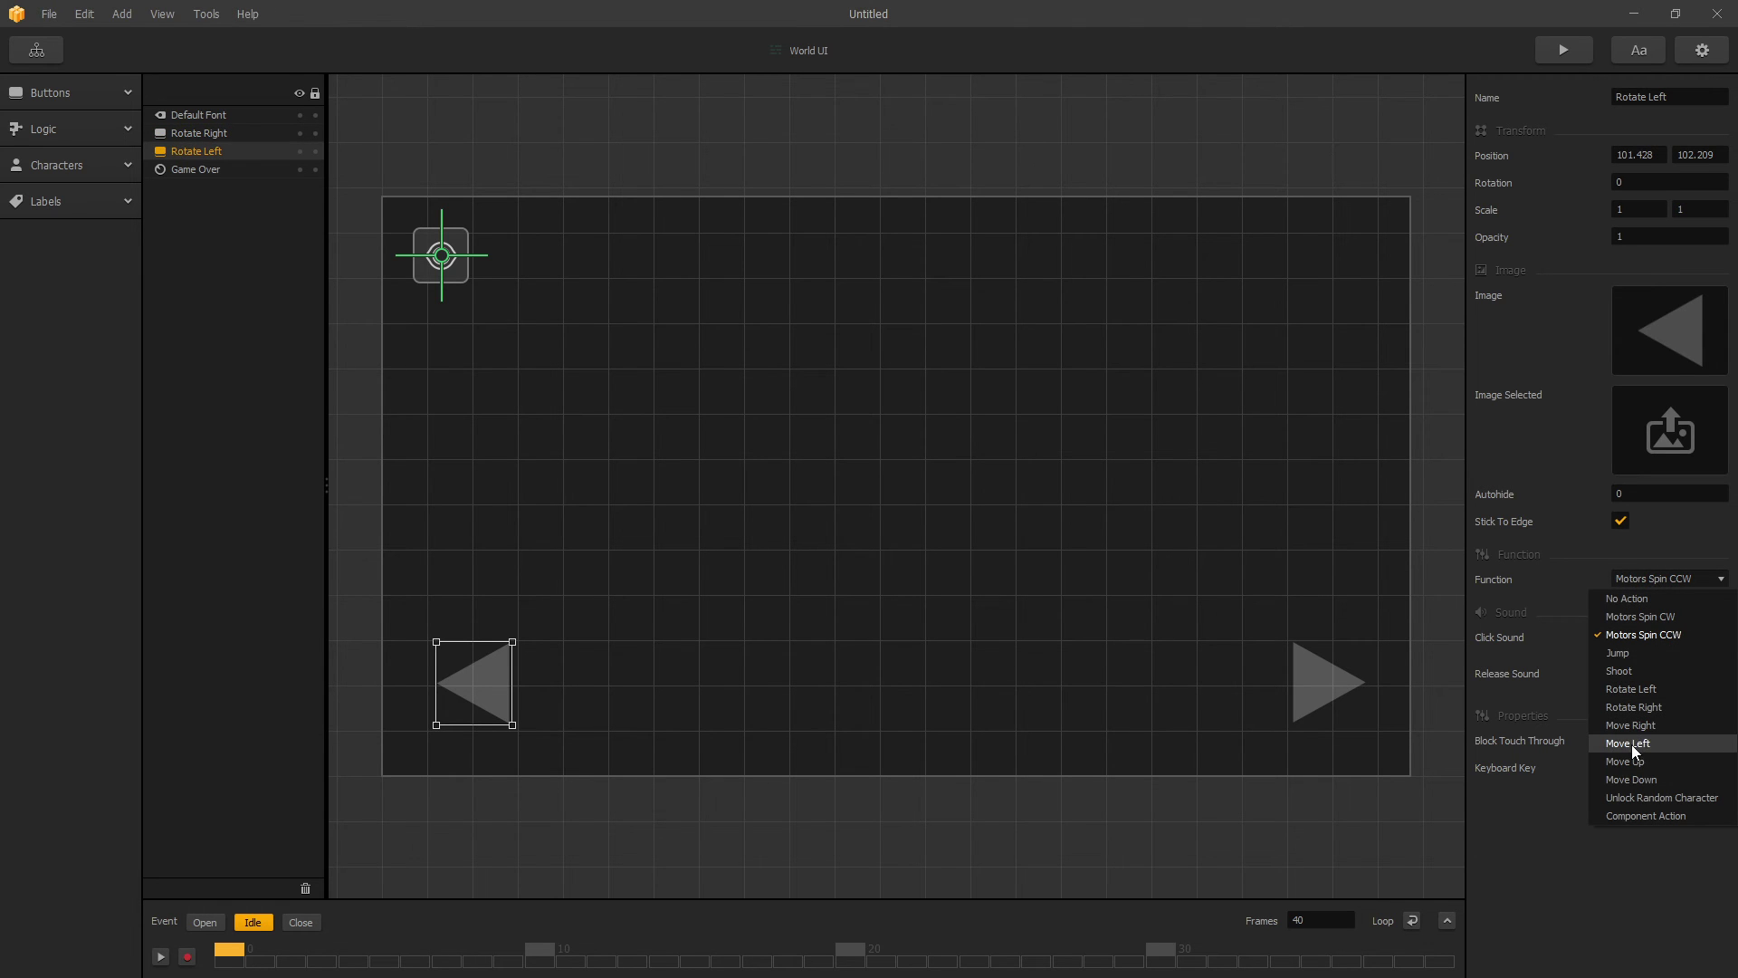
pyautogui.click(845, 465)
# Step: Reopen the World scene and inspect the Character asset's lean forces and Max Speed in its gameplay settings
pyautogui.click(36, 50)
pyautogui.doubleClick(776, 526)
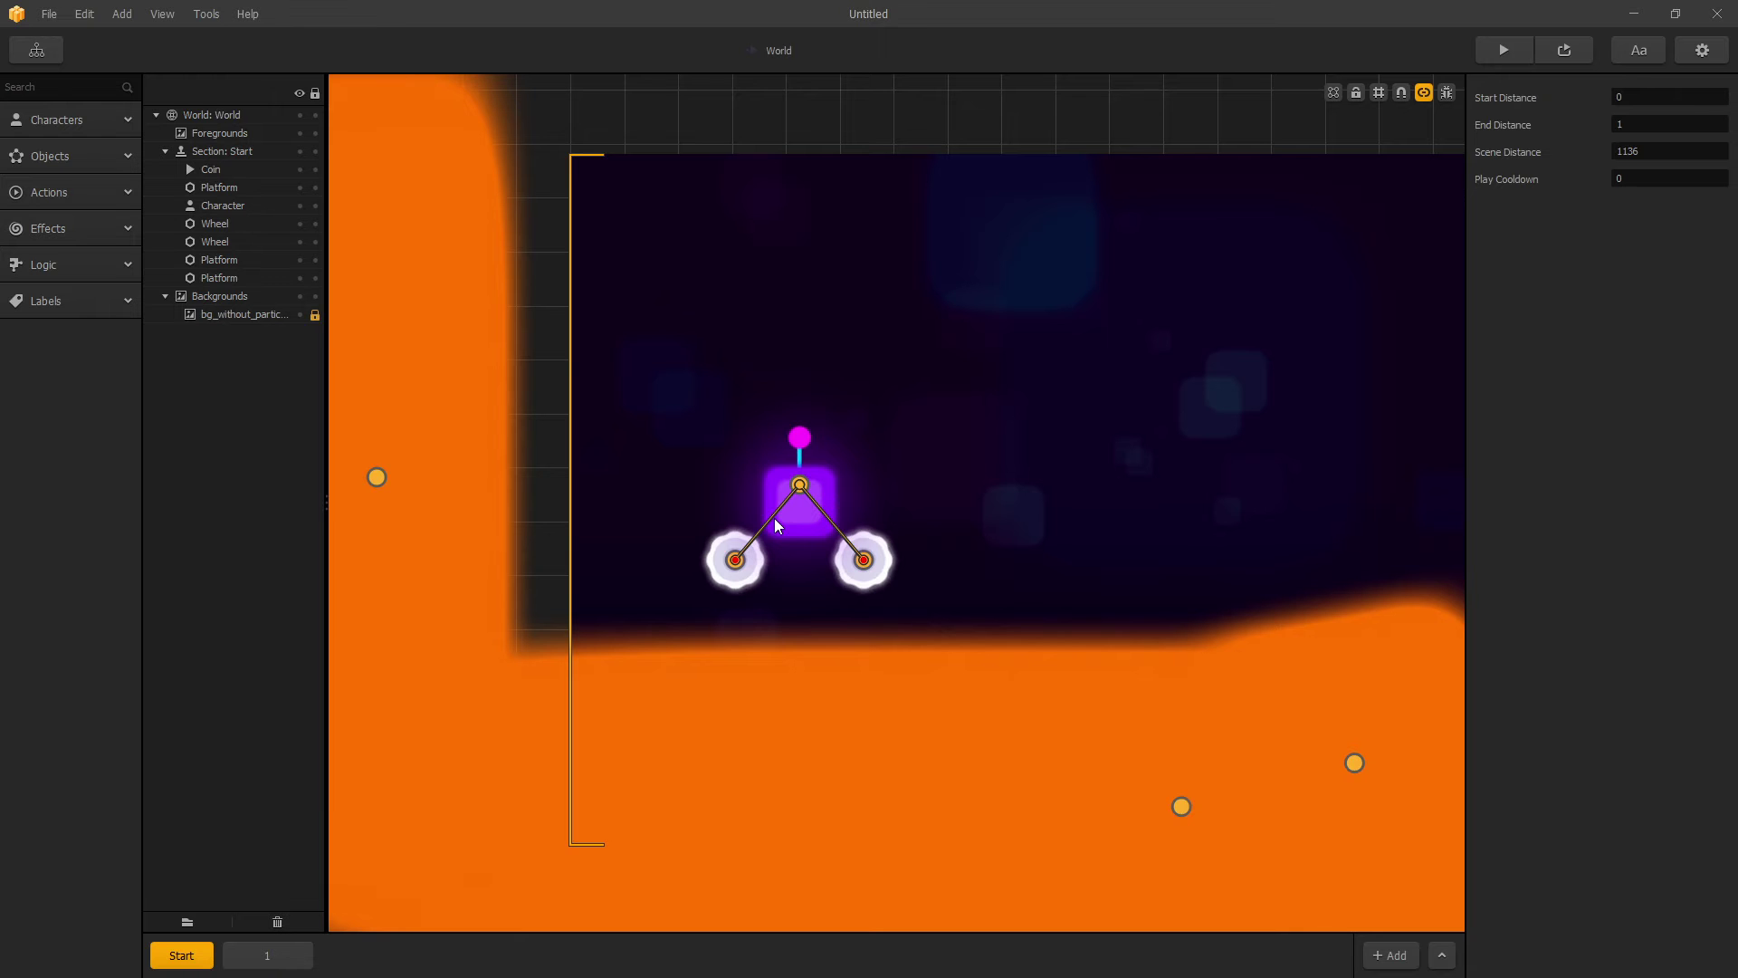
pyautogui.click(56, 120)
pyautogui.click(72, 168)
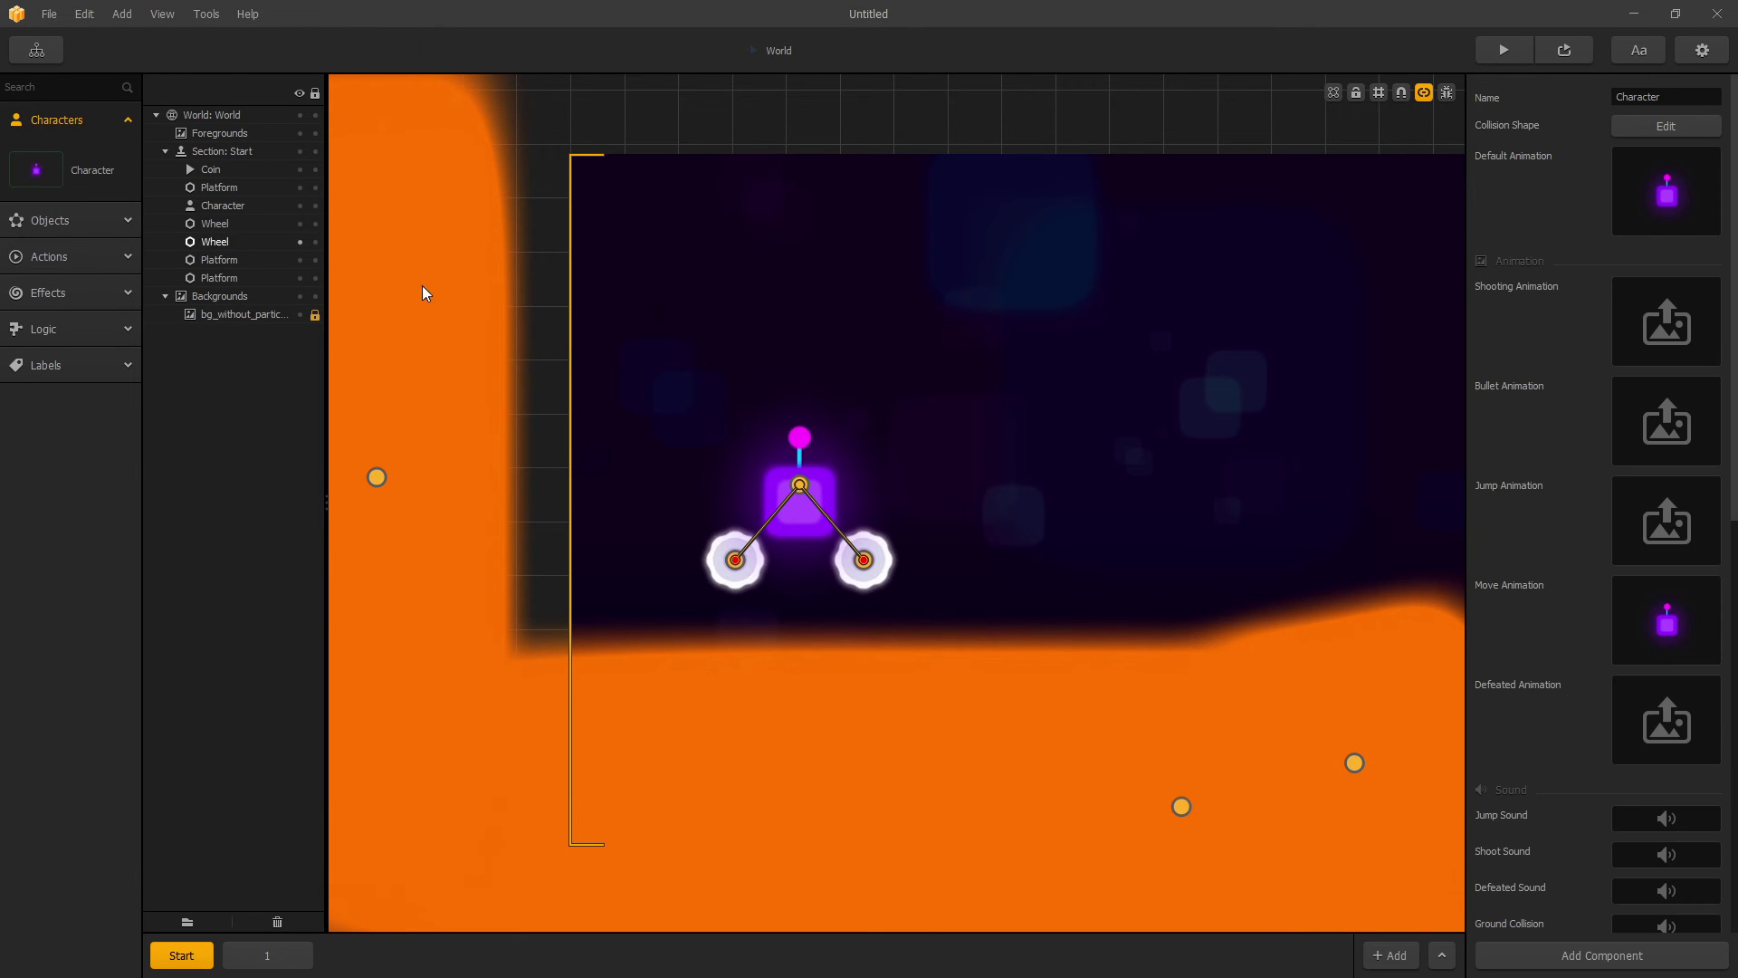
pyautogui.scroll(-1, 1603, 735)
pyautogui.scroll(-8, 1584, 737)
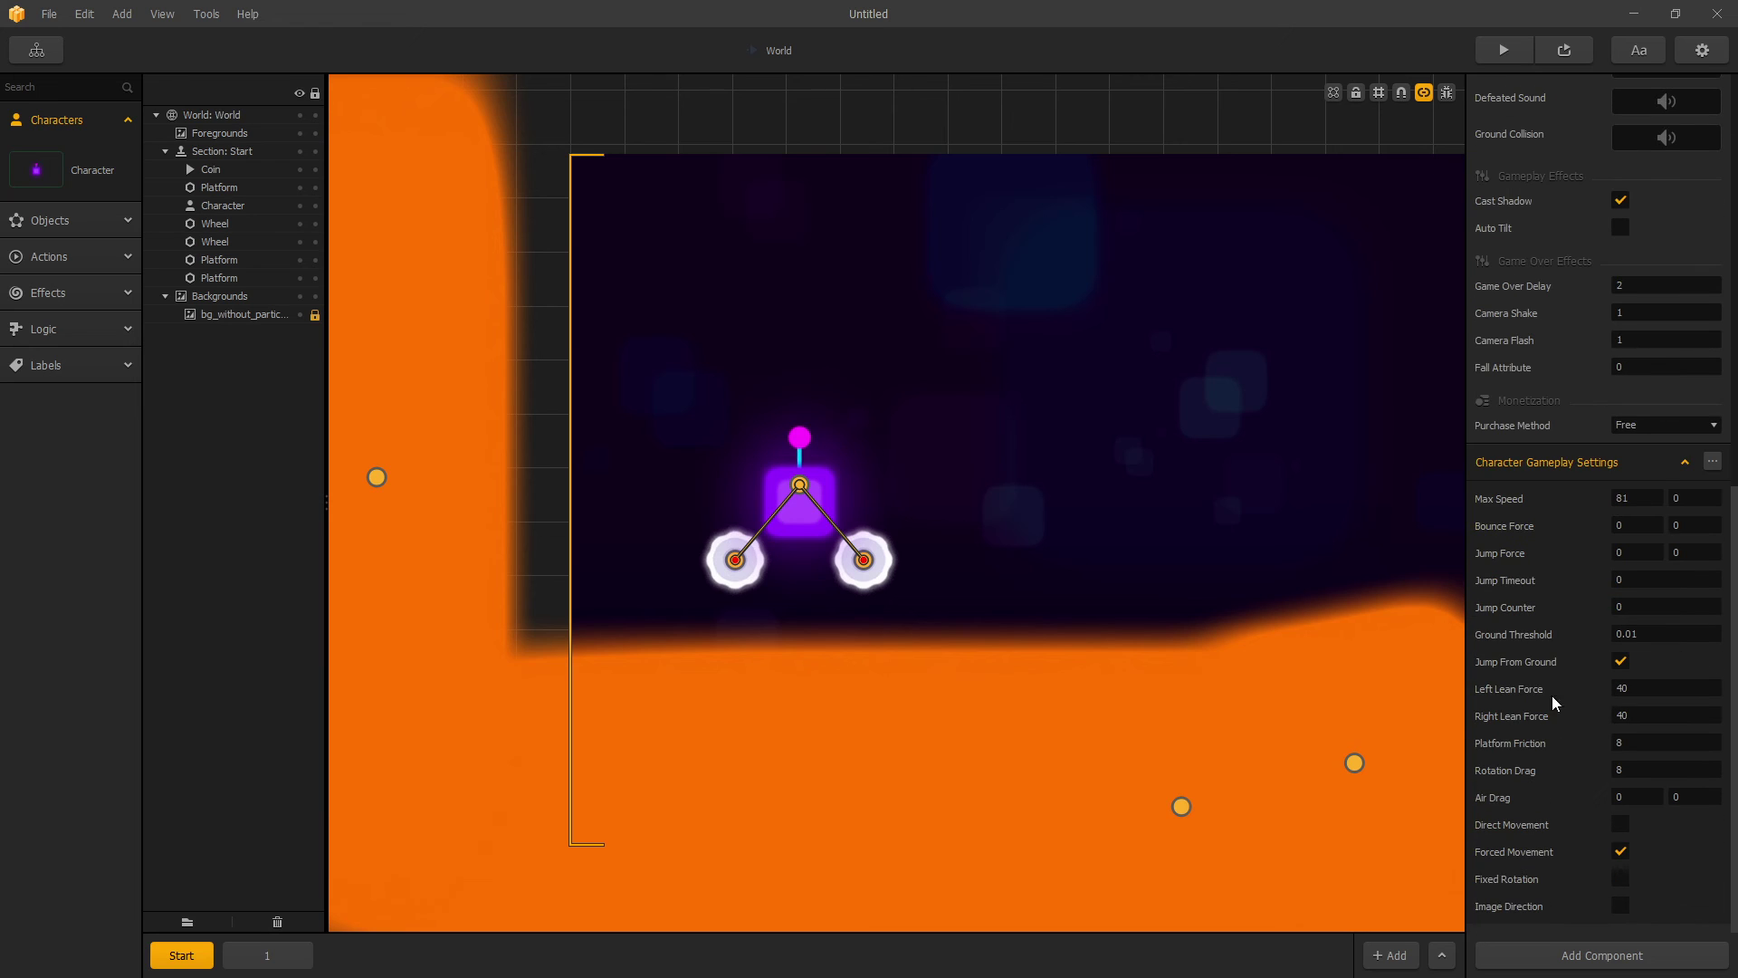
pyautogui.click(1621, 715)
pyautogui.scroll(2, 1543, 678)
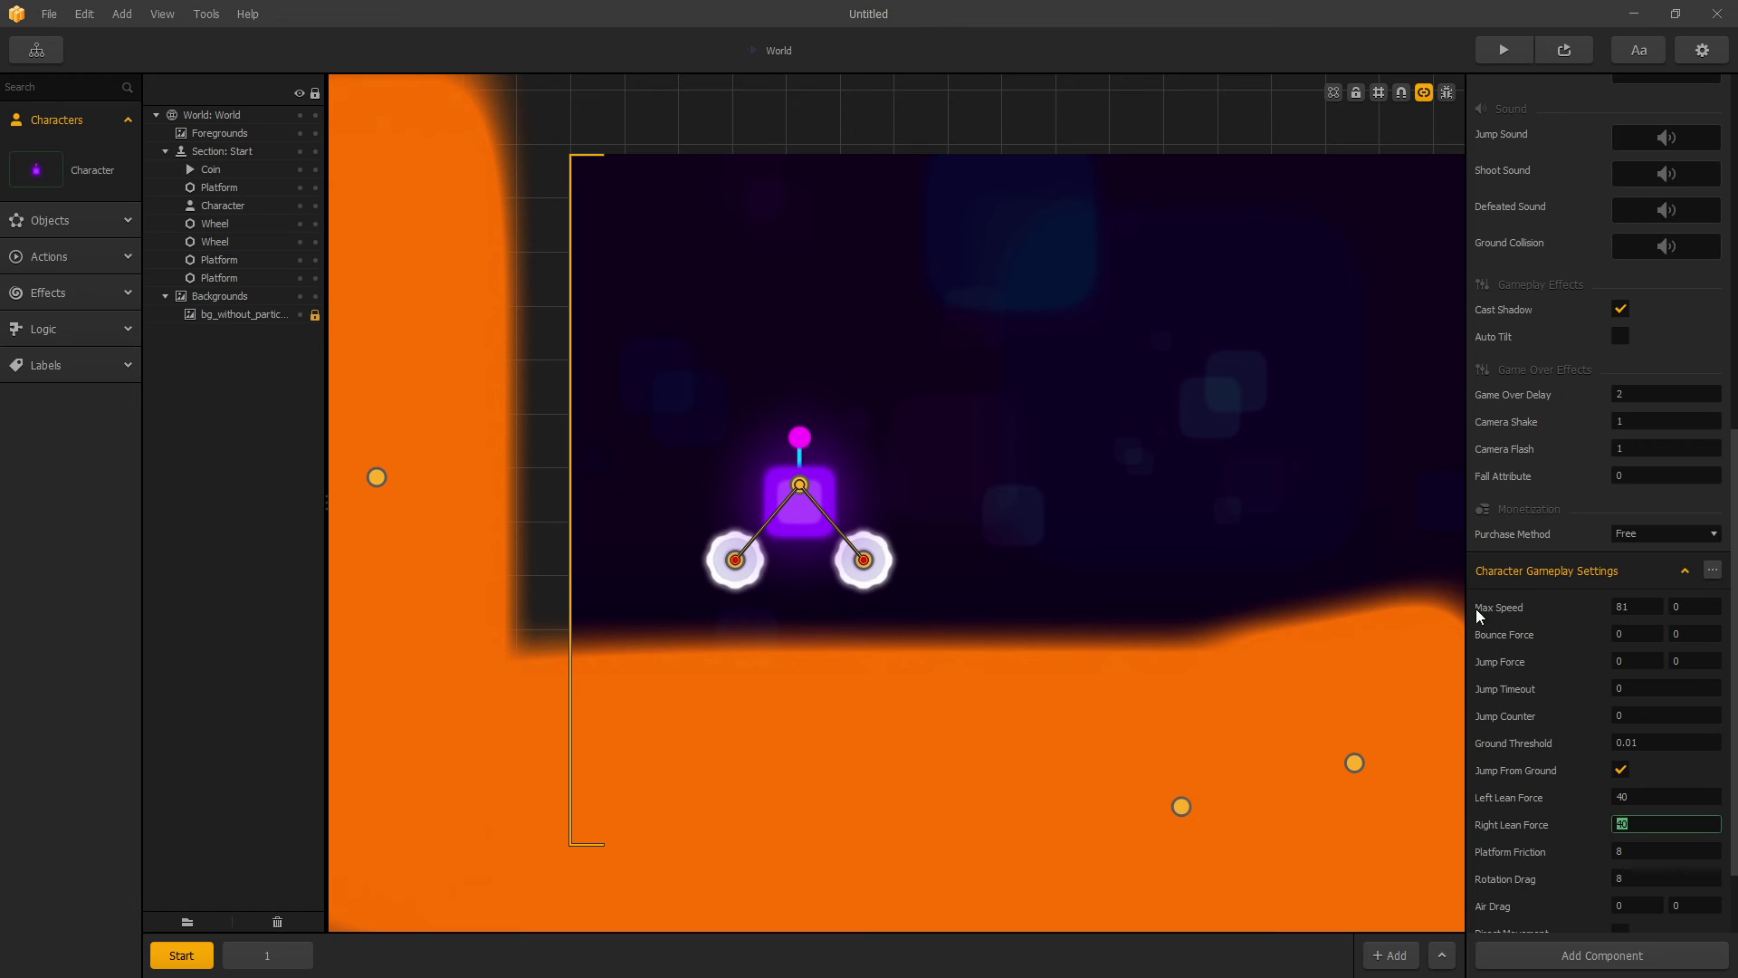
# Step: Return to the World UI and compare the motor spin functions assigned to the right and left arrow buttons
pyautogui.click(40, 52)
pyautogui.doubleClick(1040, 489)
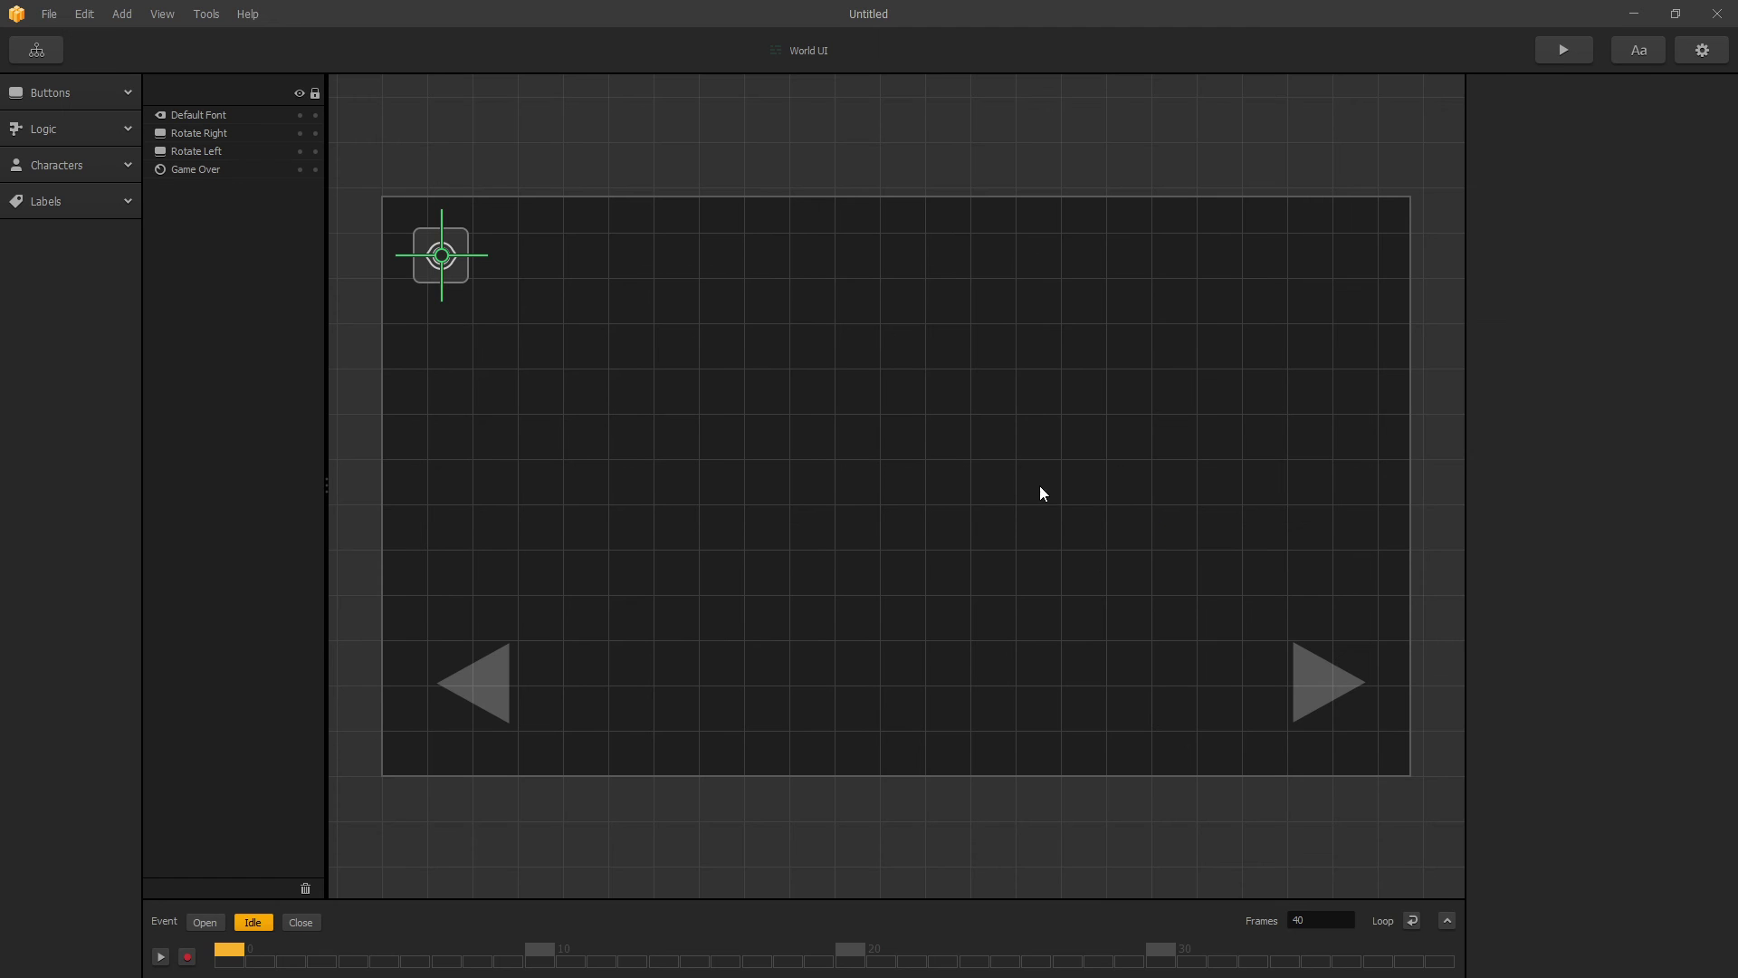
pyautogui.scroll(-2, 1183, 670)
pyautogui.scroll(-1, 1133, 688)
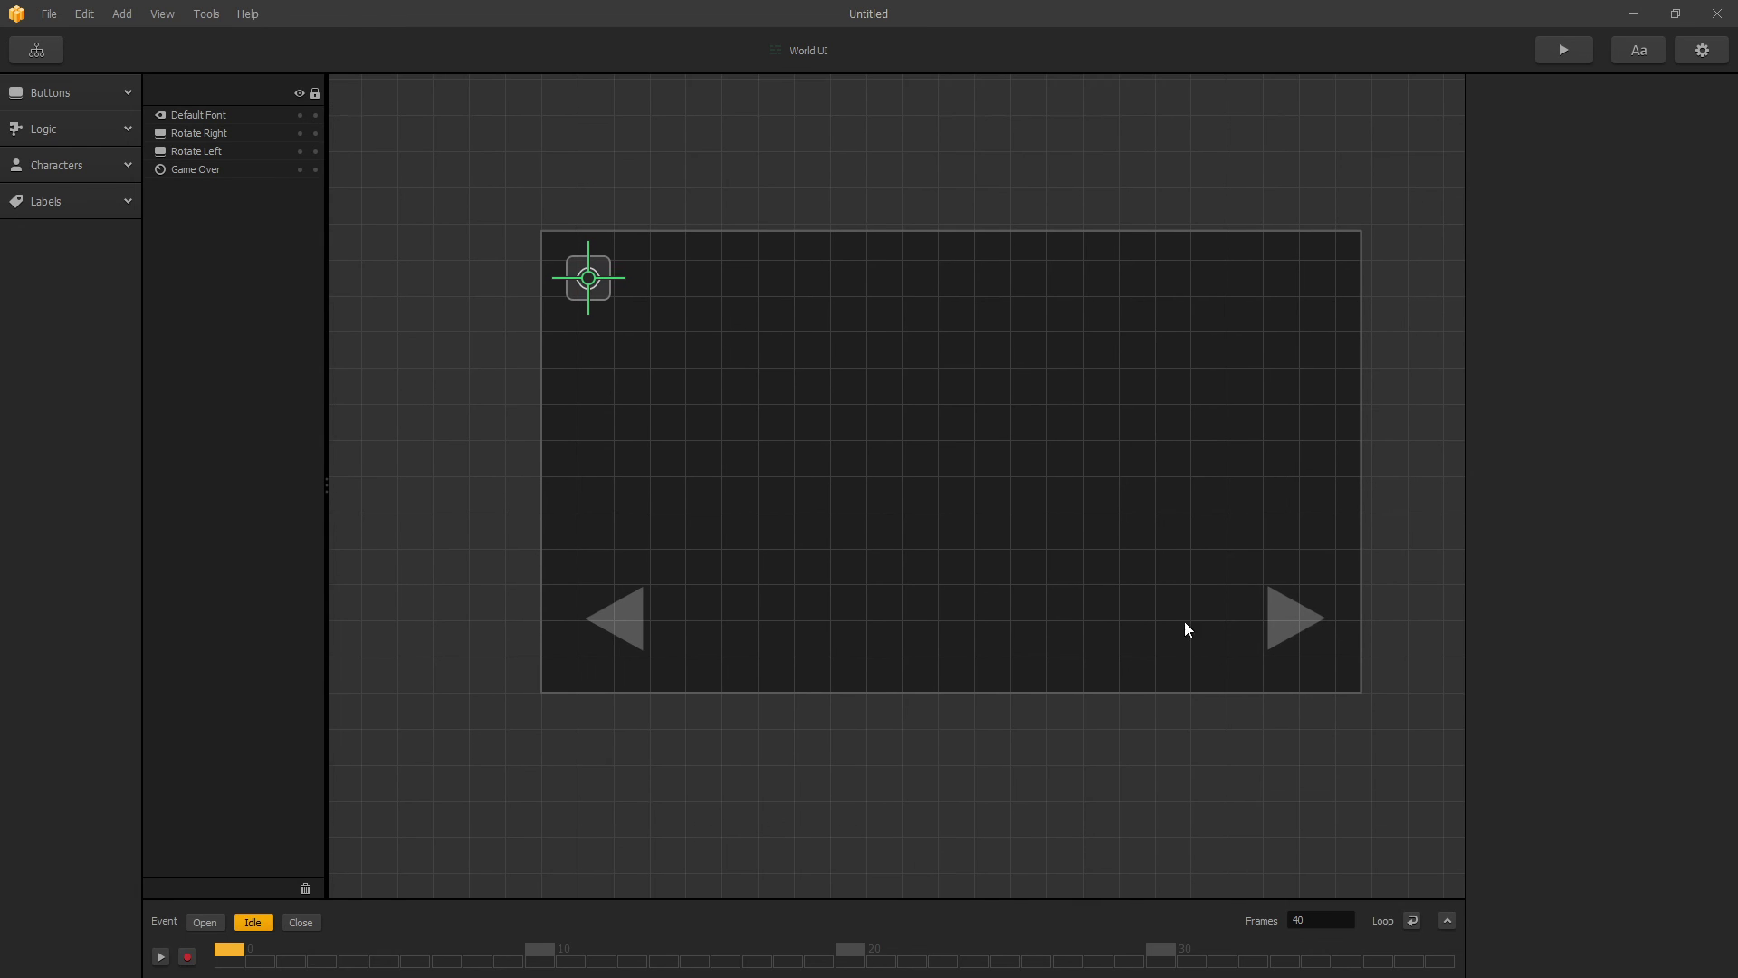
pyautogui.click(1300, 618)
pyautogui.click(1641, 583)
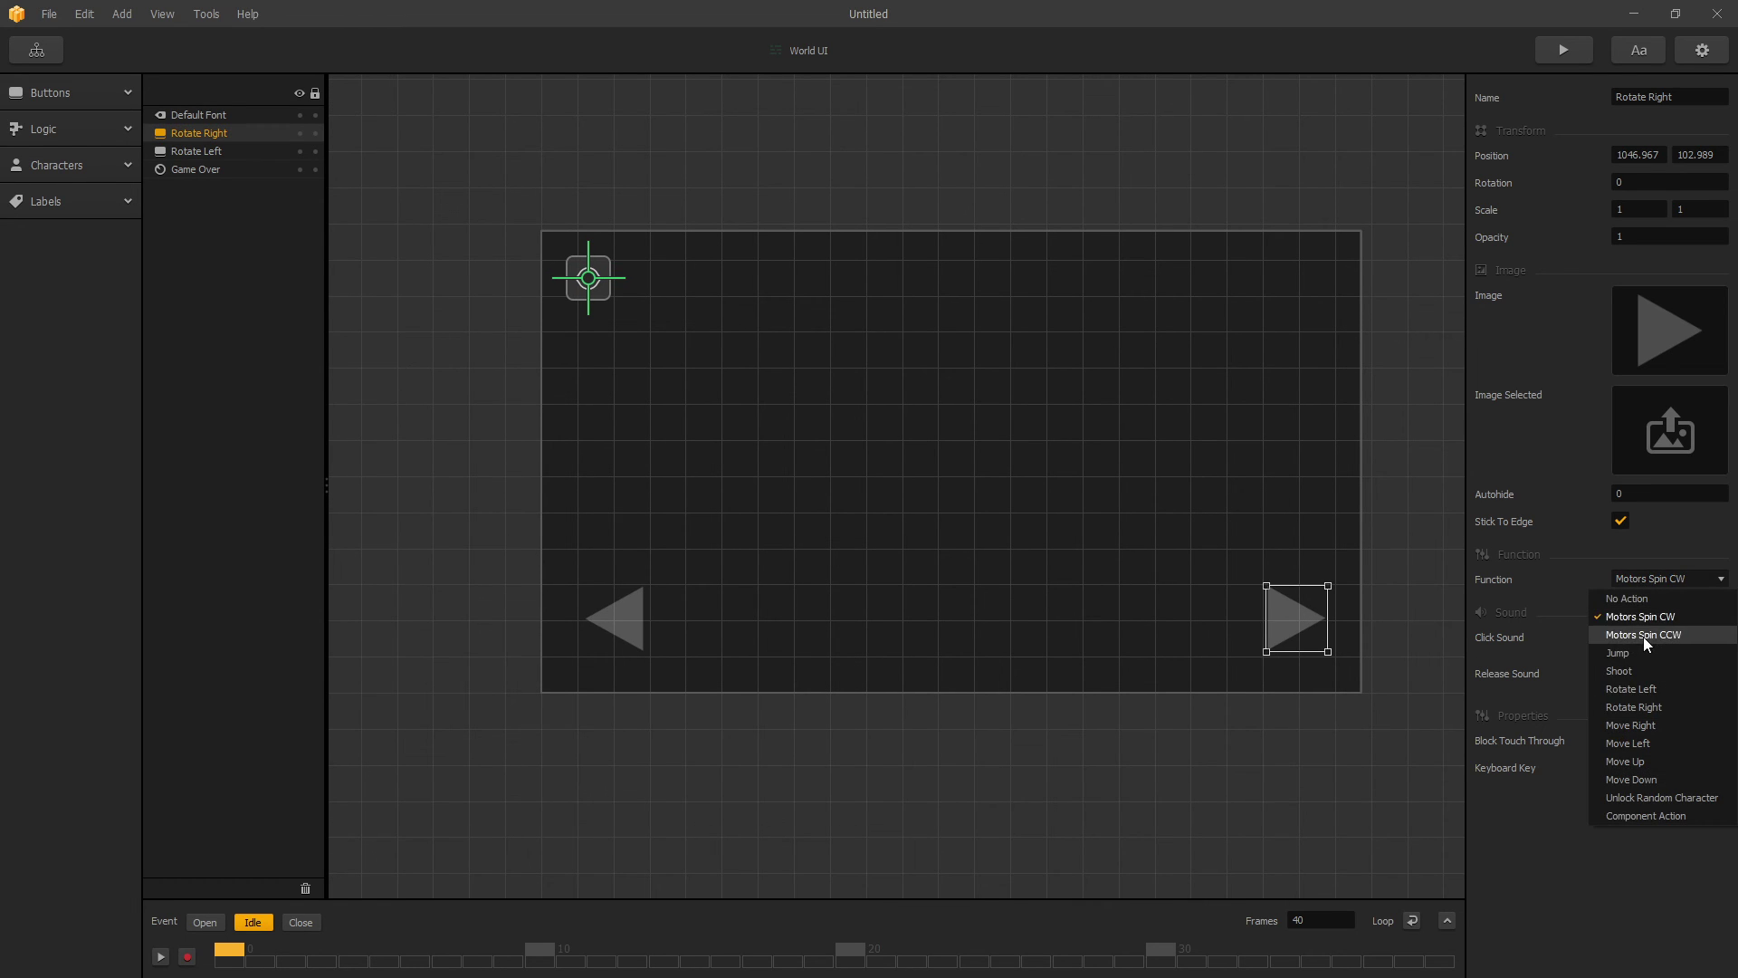
pyautogui.click(644, 659)
pyautogui.click(639, 648)
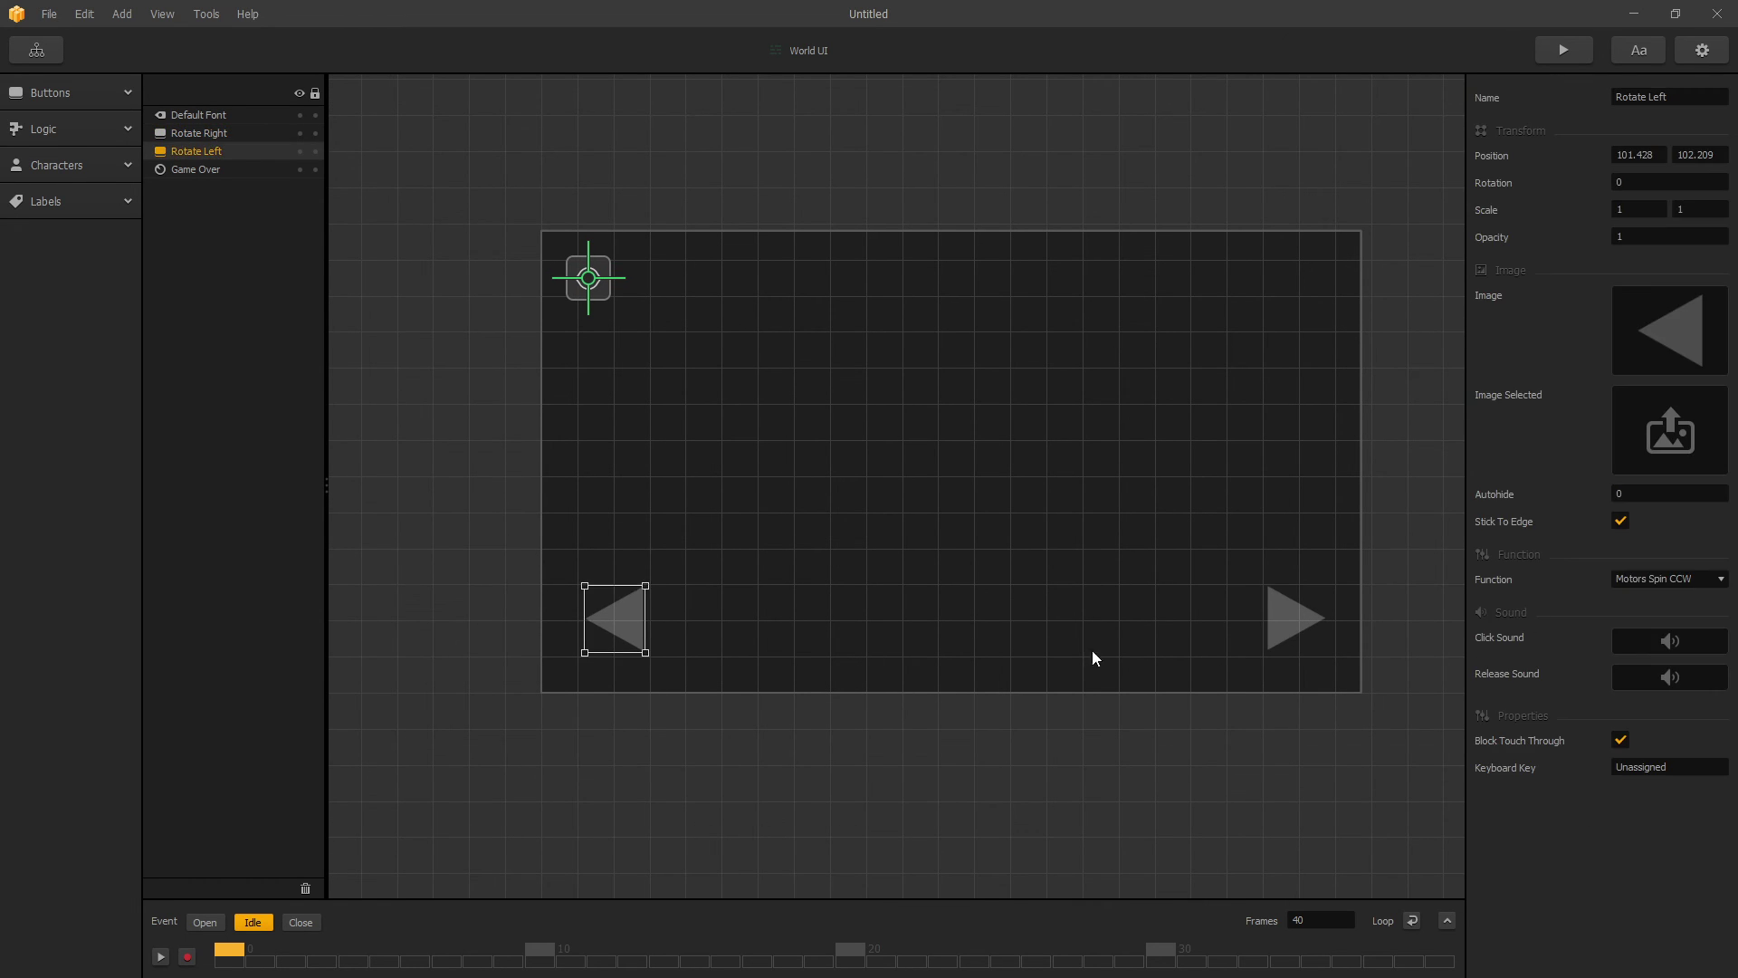
pyautogui.click(1627, 585)
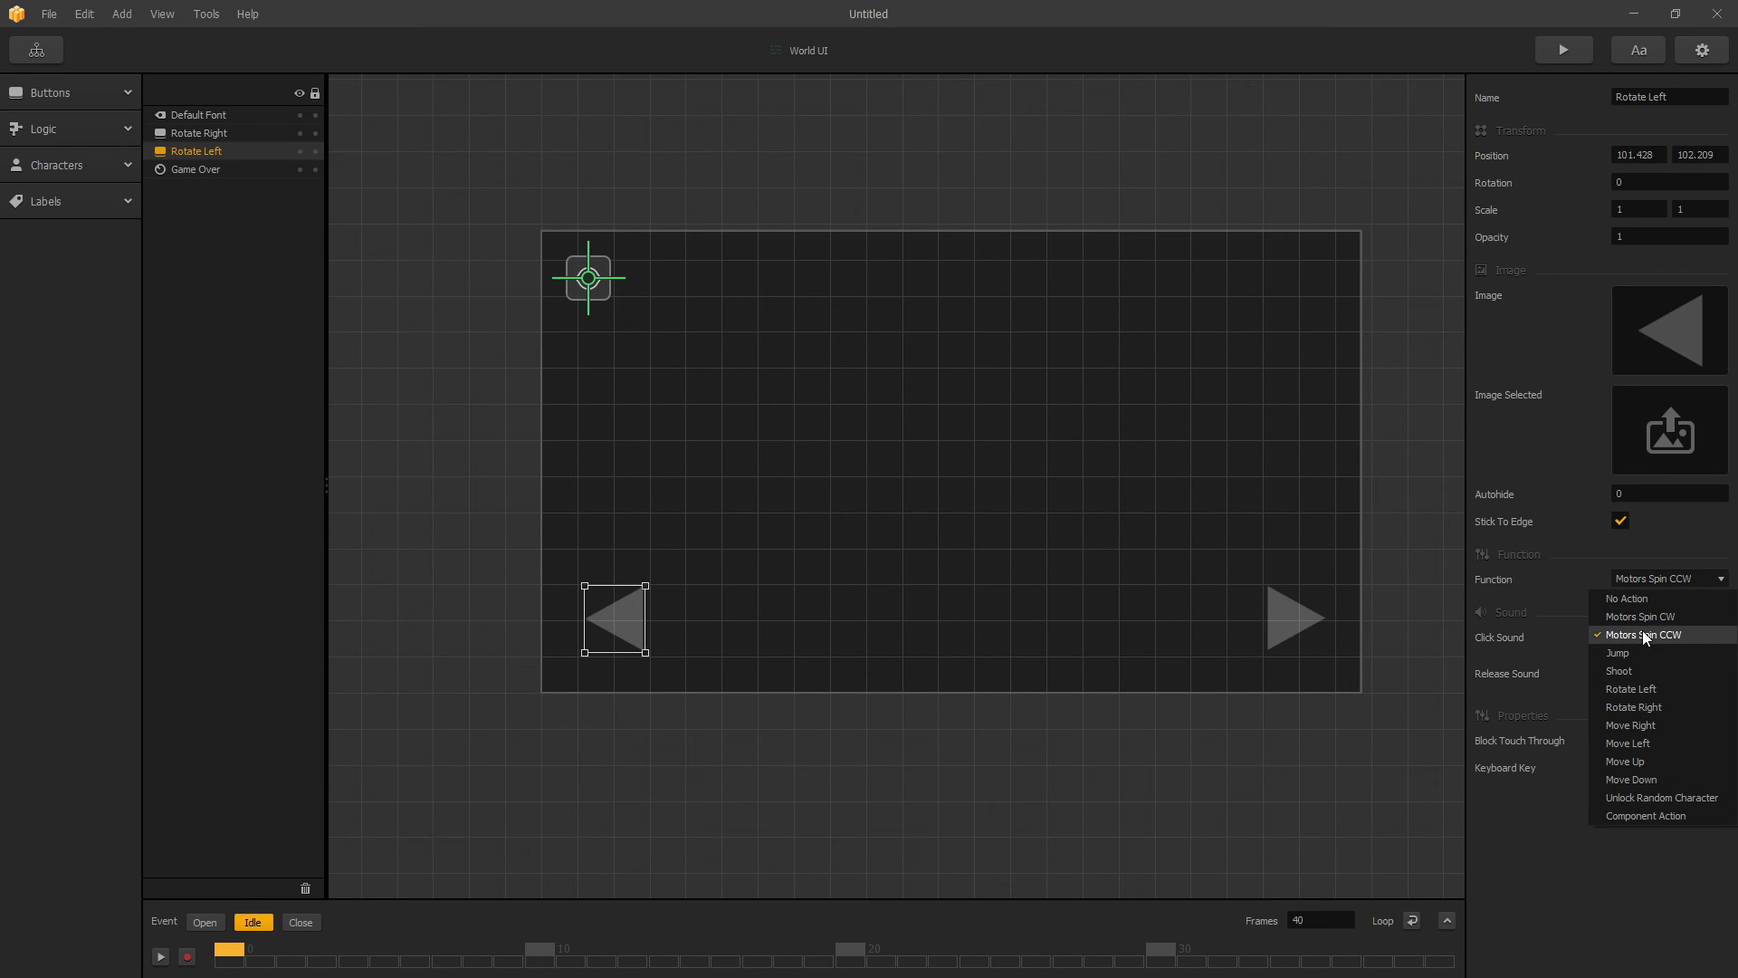
pyautogui.click(1177, 576)
pyautogui.click(1304, 618)
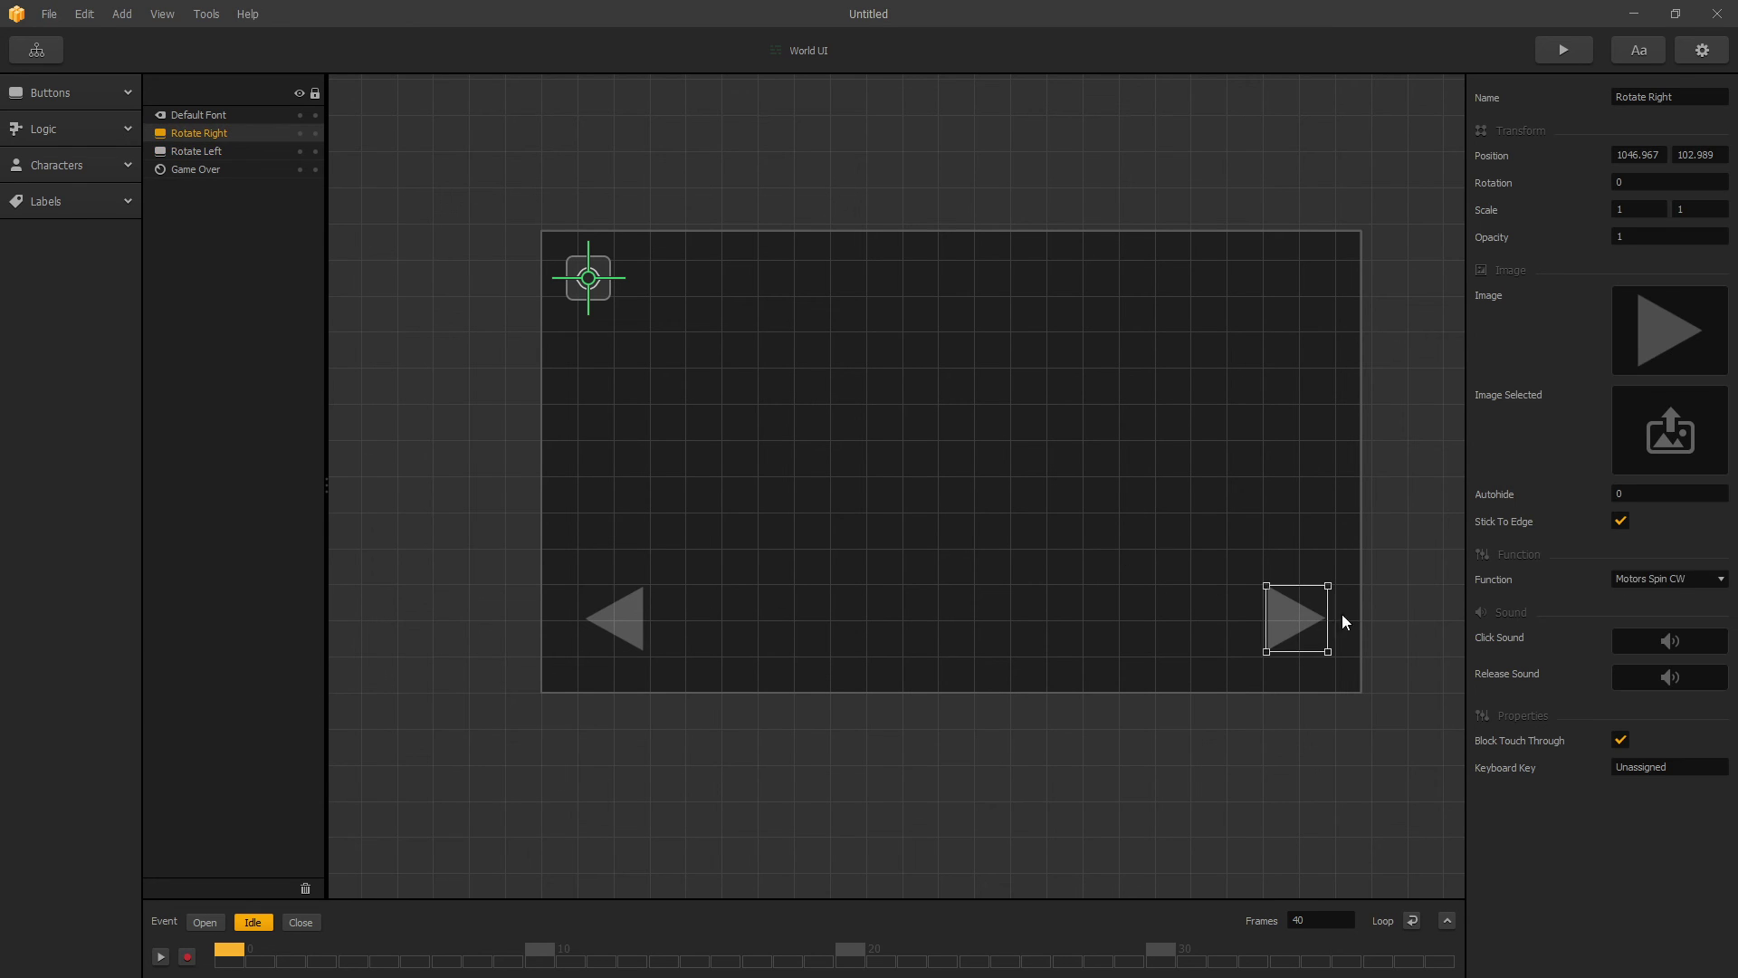
# Step: Go back to the World scene and review the Character asset's gameplay settings, focusing on the lean forces
pyautogui.click(36, 50)
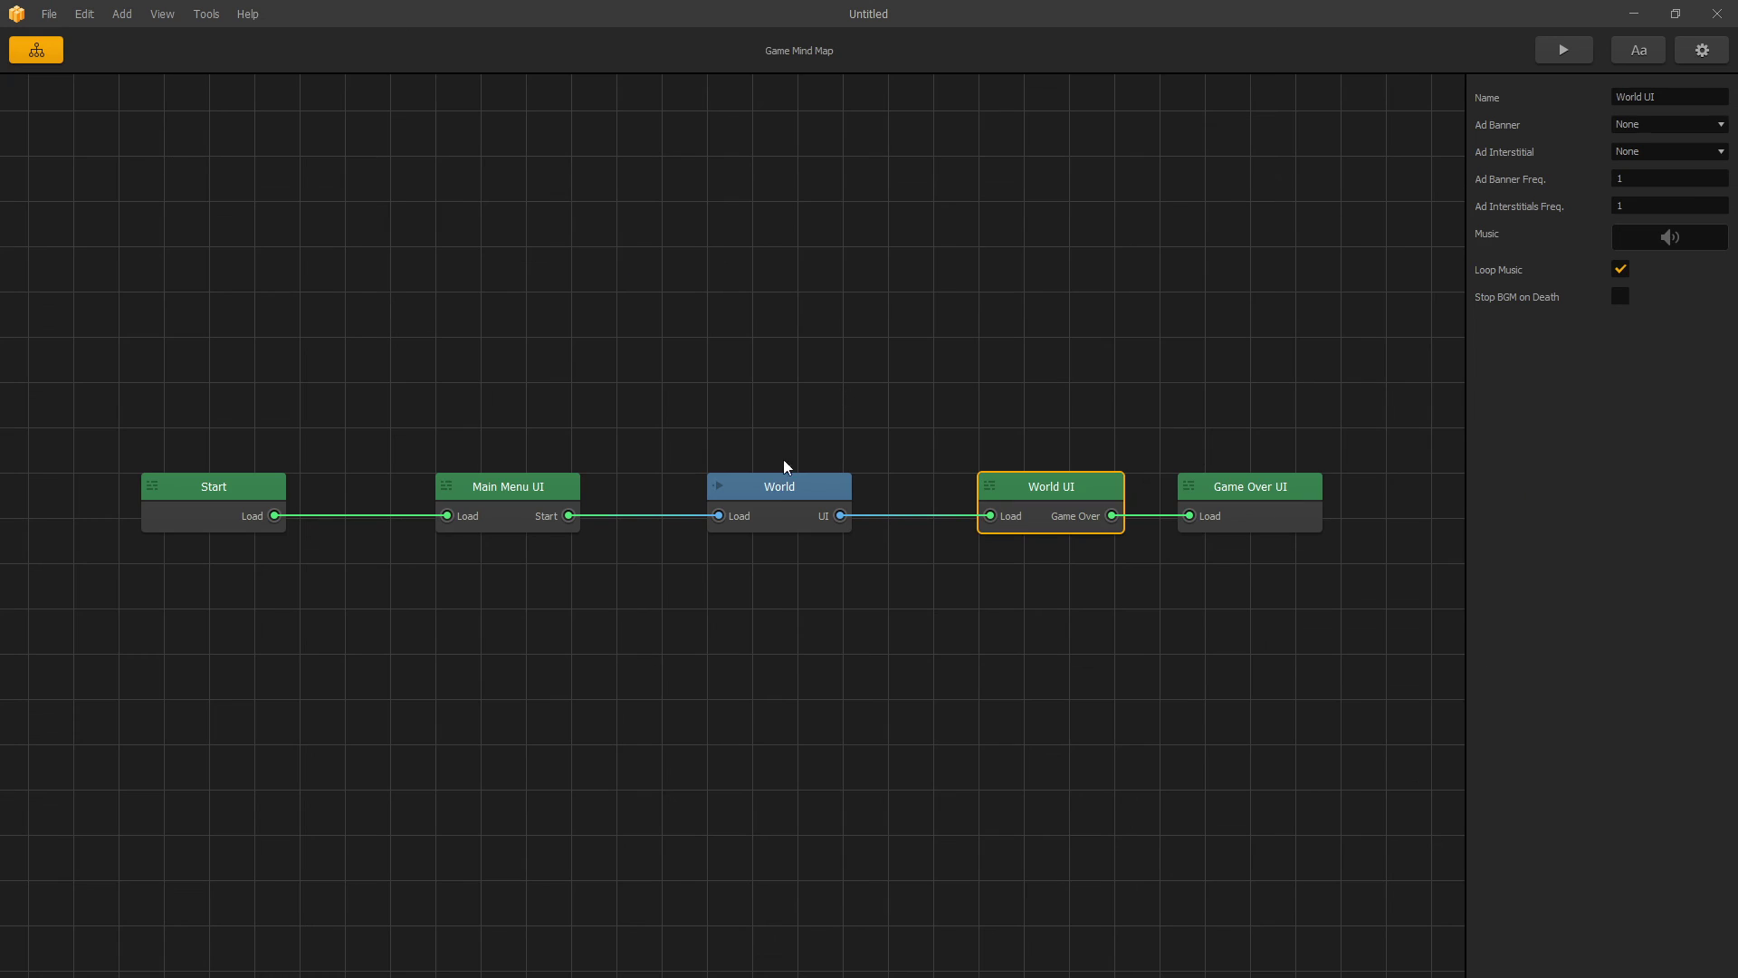
pyautogui.click(776, 493)
pyautogui.doubleClick(776, 494)
pyautogui.click(41, 122)
pyautogui.click(79, 168)
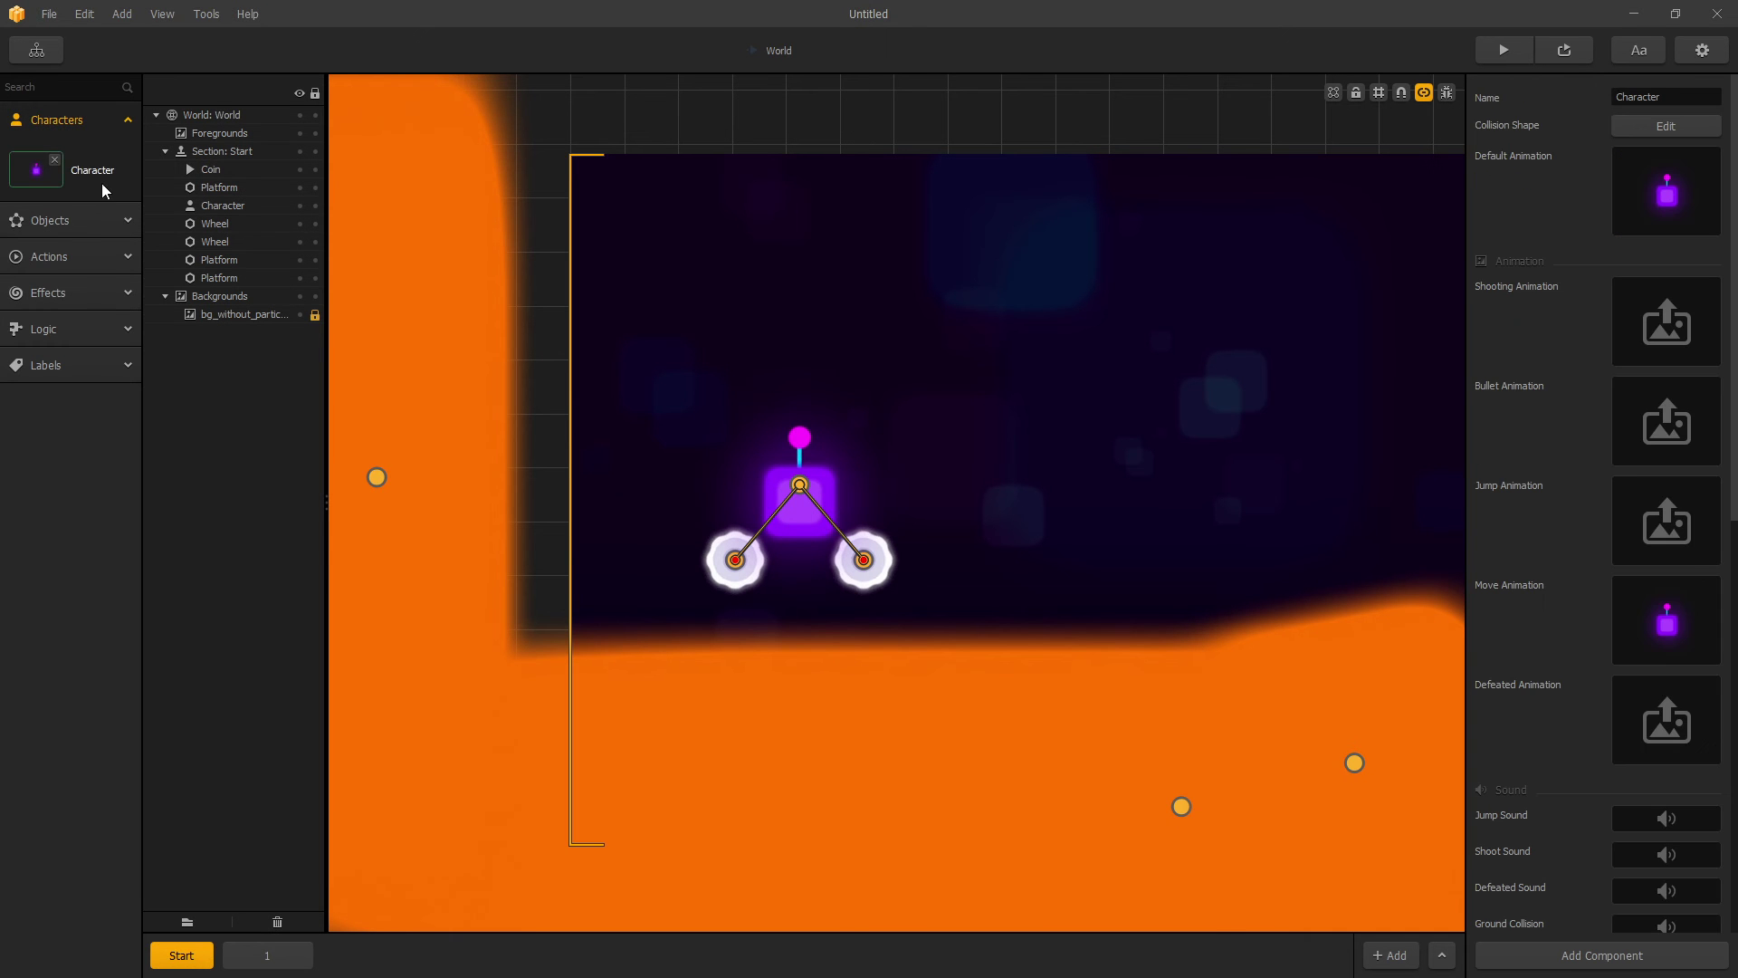
pyautogui.scroll(-10, 1623, 670)
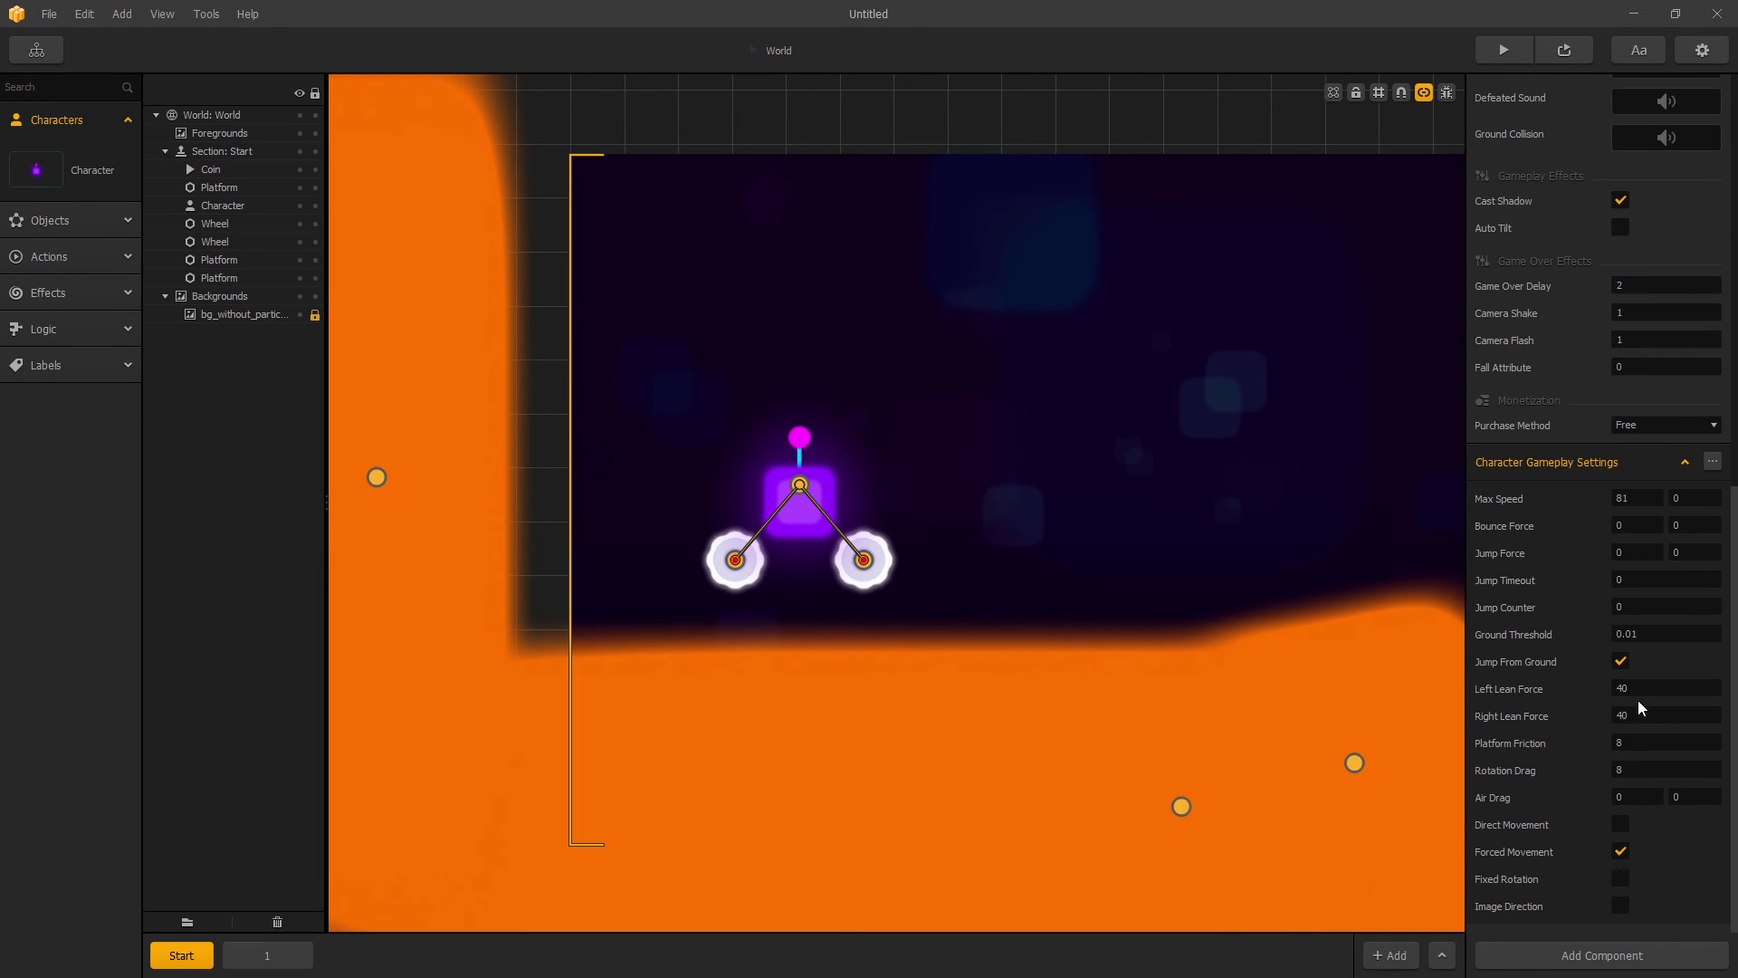
# Step: Set the character's Left Lean Force and Right Lean Force to 0
pyautogui.doubleClick(1639, 691)
pyautogui.write('0')
pyautogui.doubleClick(1650, 709)
pyautogui.write('0')
pyautogui.click(1650, 688)
# Step: Preview the game with zero lean forces and drive the vehicle forward and backward to test its motion
pyautogui.click(1502, 50)
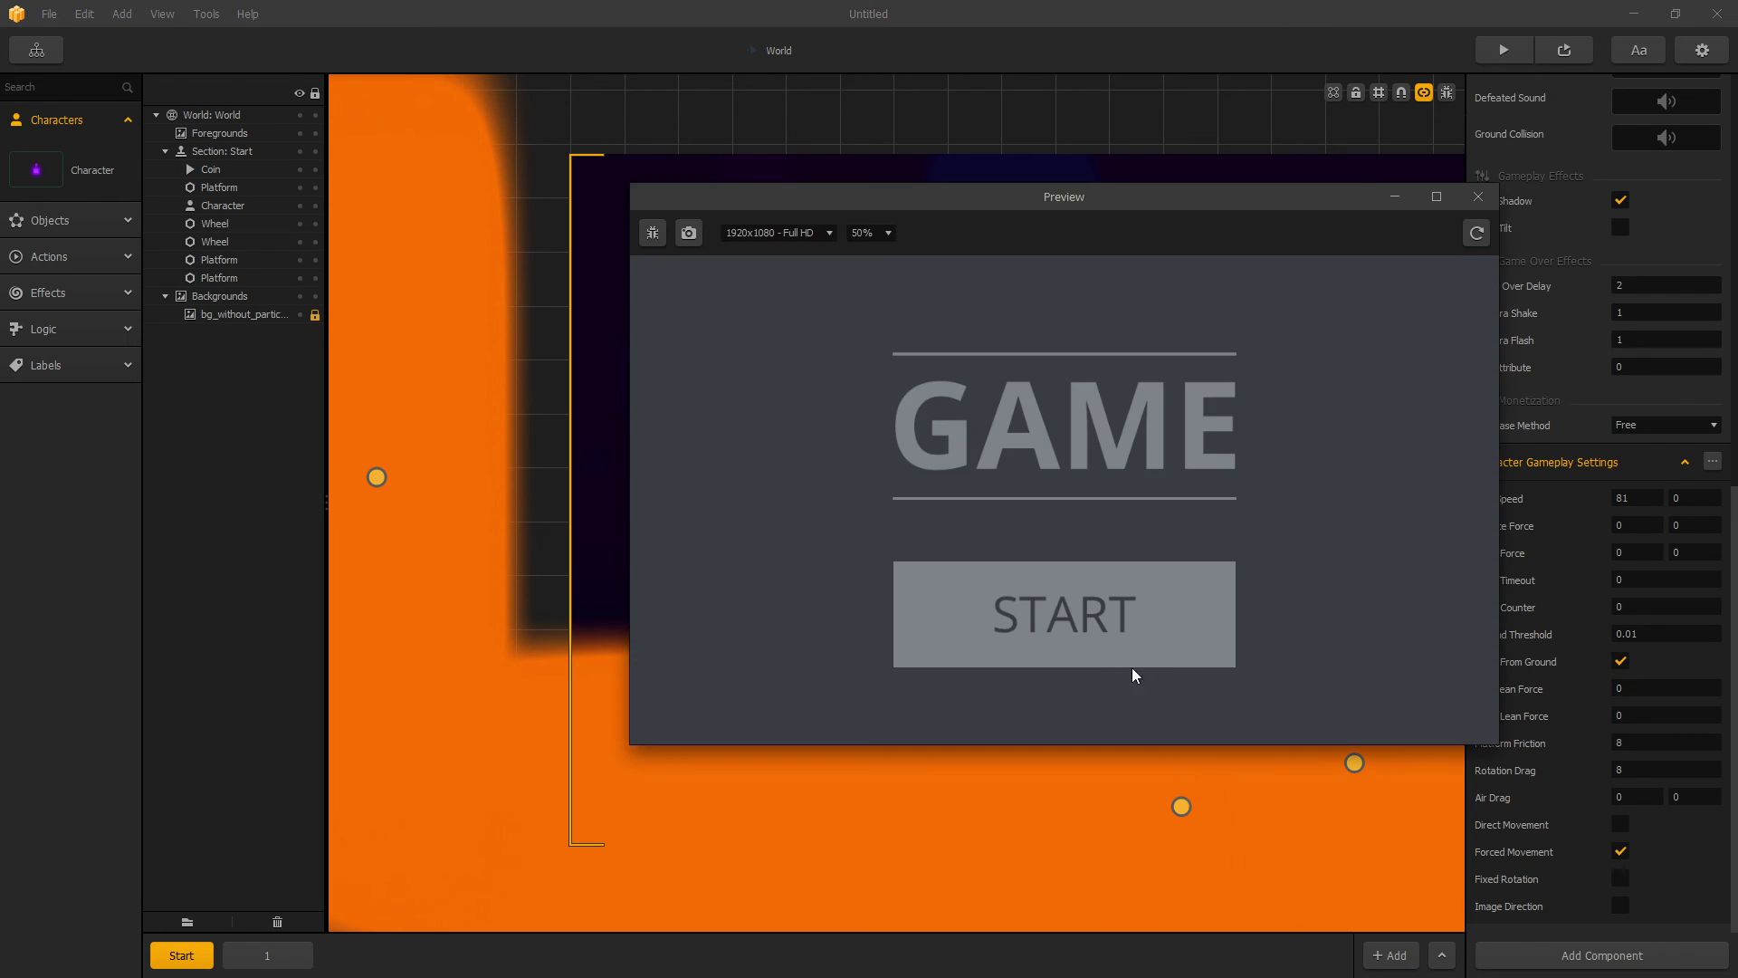
pyautogui.click(1475, 235)
pyautogui.click(1098, 629)
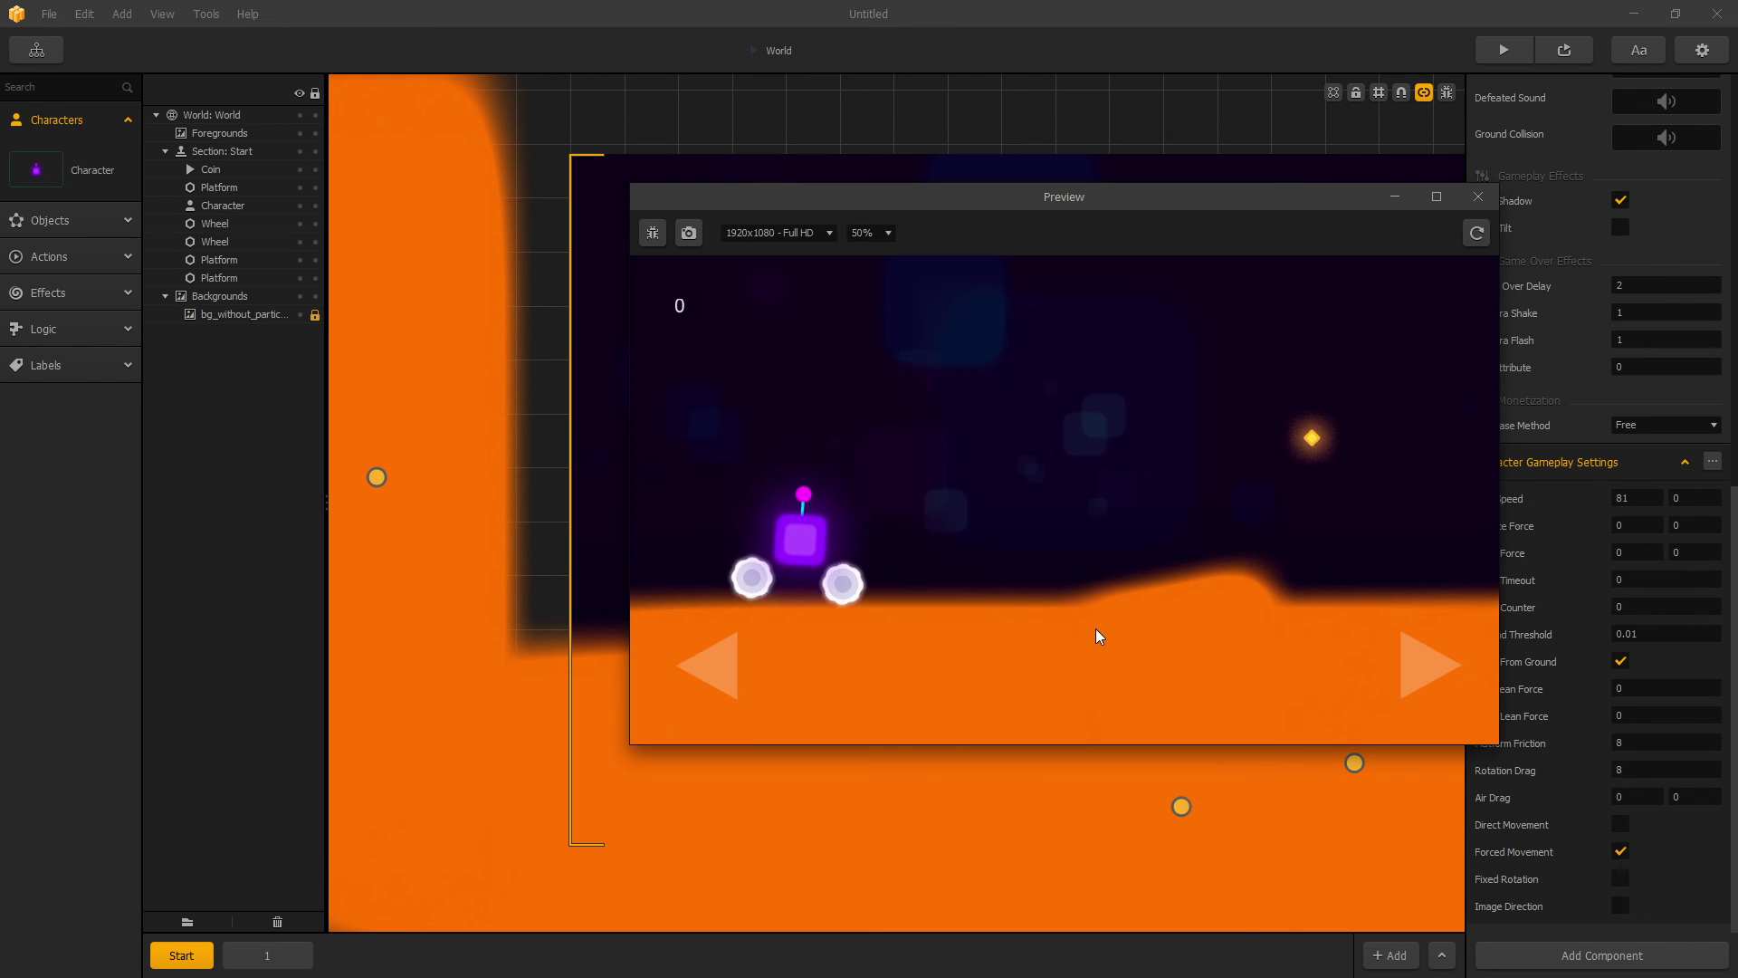
pyautogui.click(1459, 685)
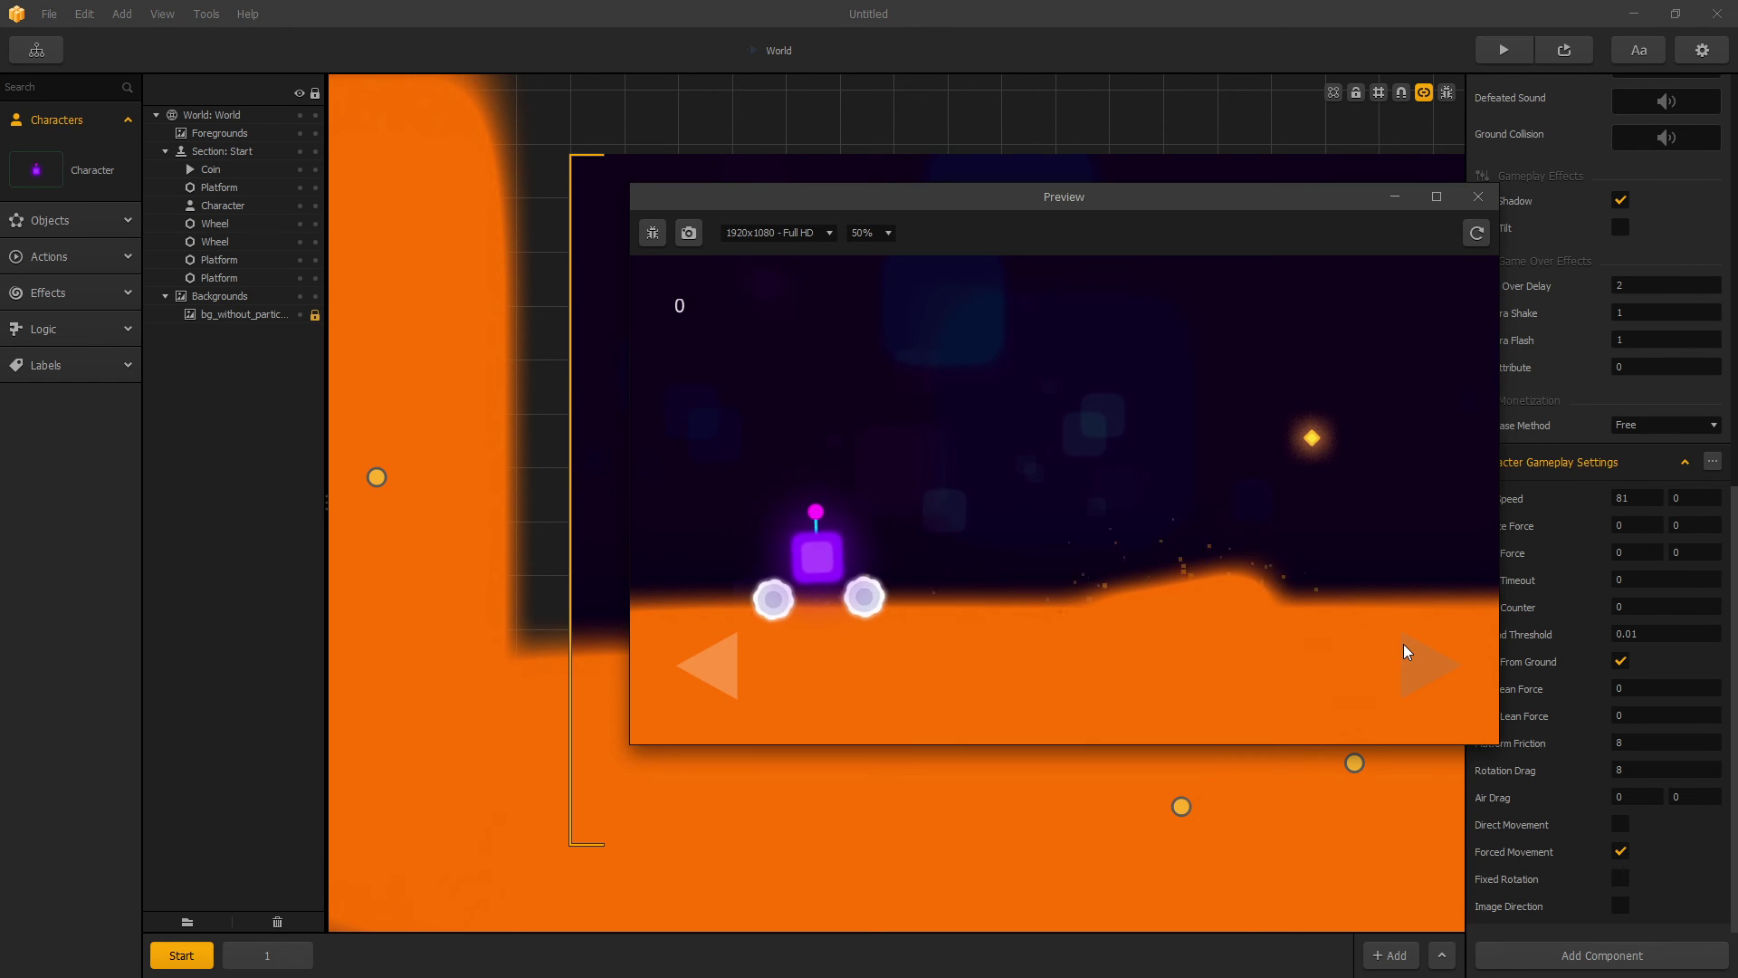
pyautogui.click(724, 680)
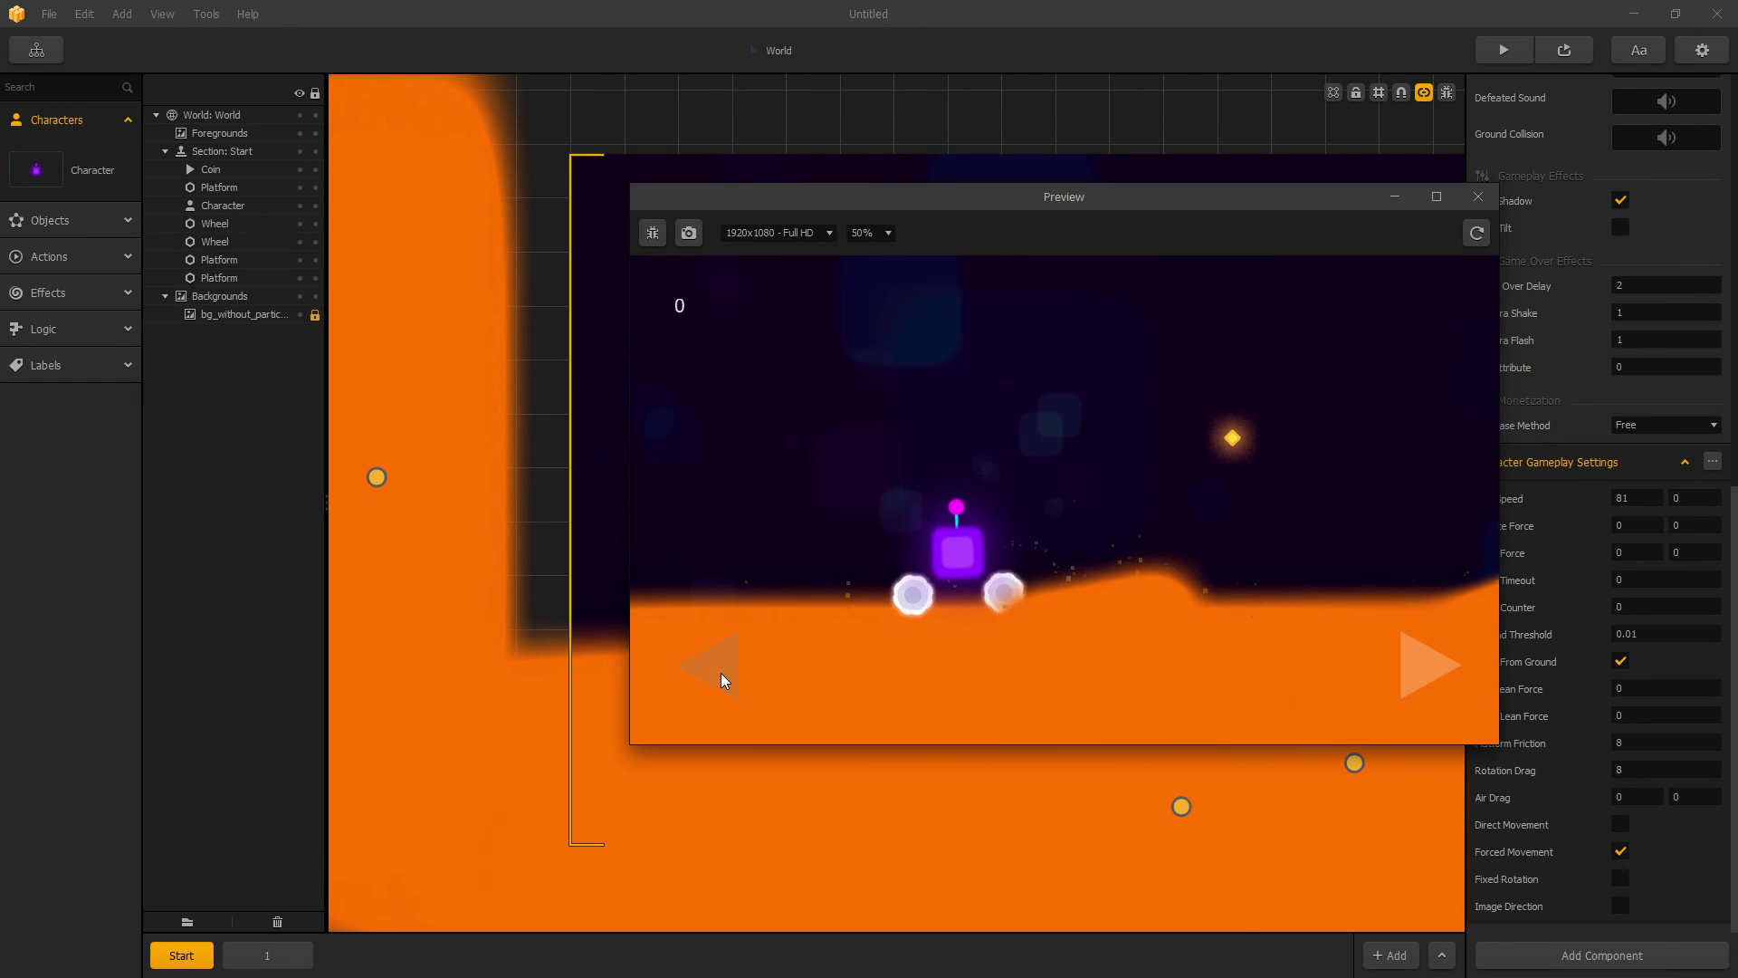
pyautogui.click(1430, 677)
pyautogui.click(715, 674)
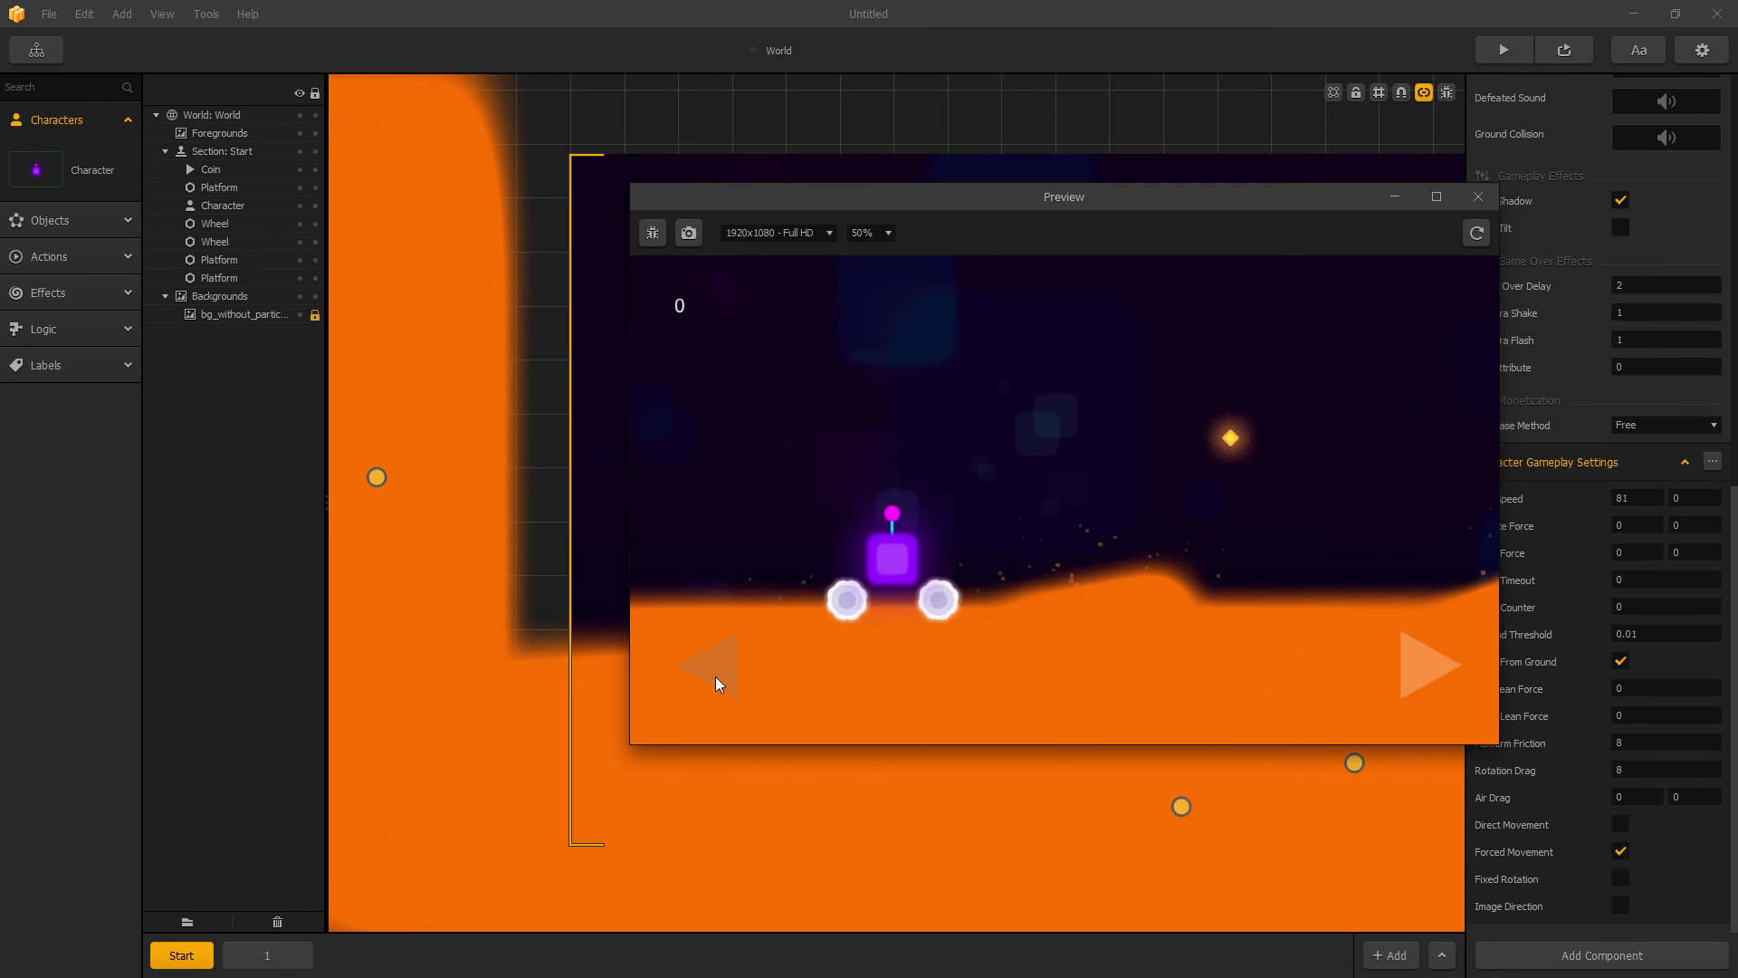
pyautogui.click(1478, 196)
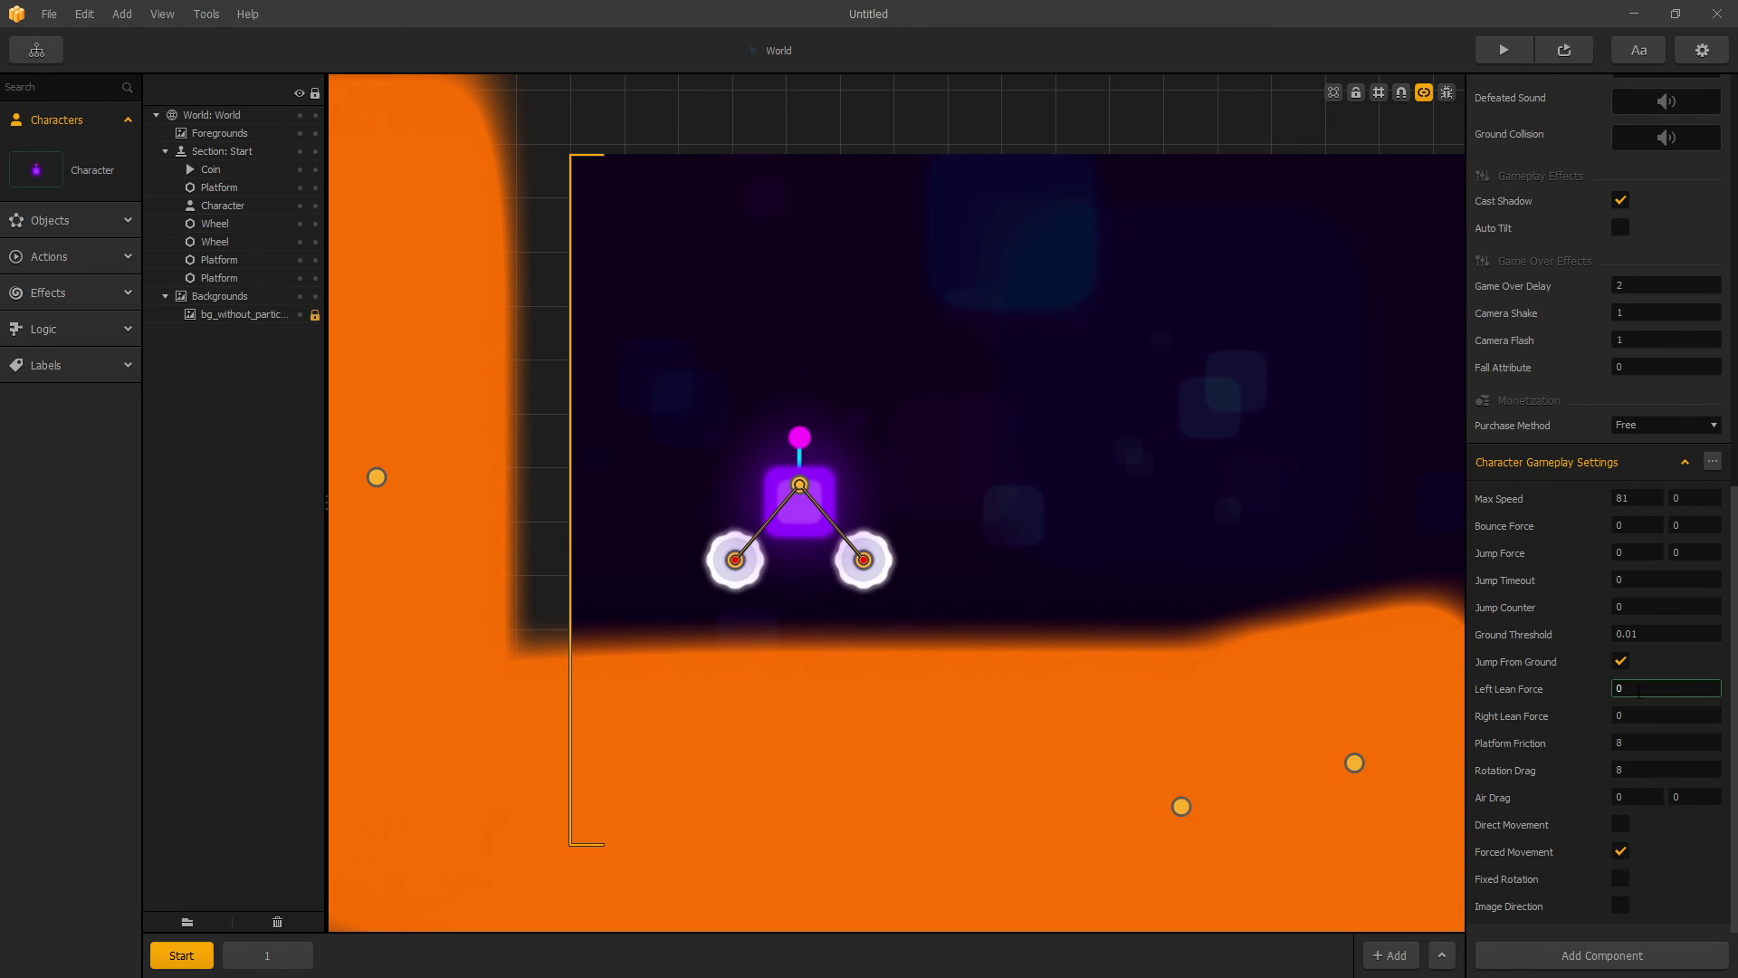
# Step: Set the character's Left Lean Force and Right Lean Force to 40
pyautogui.write('40')
pyautogui.press('Tab')
pyautogui.write('40')
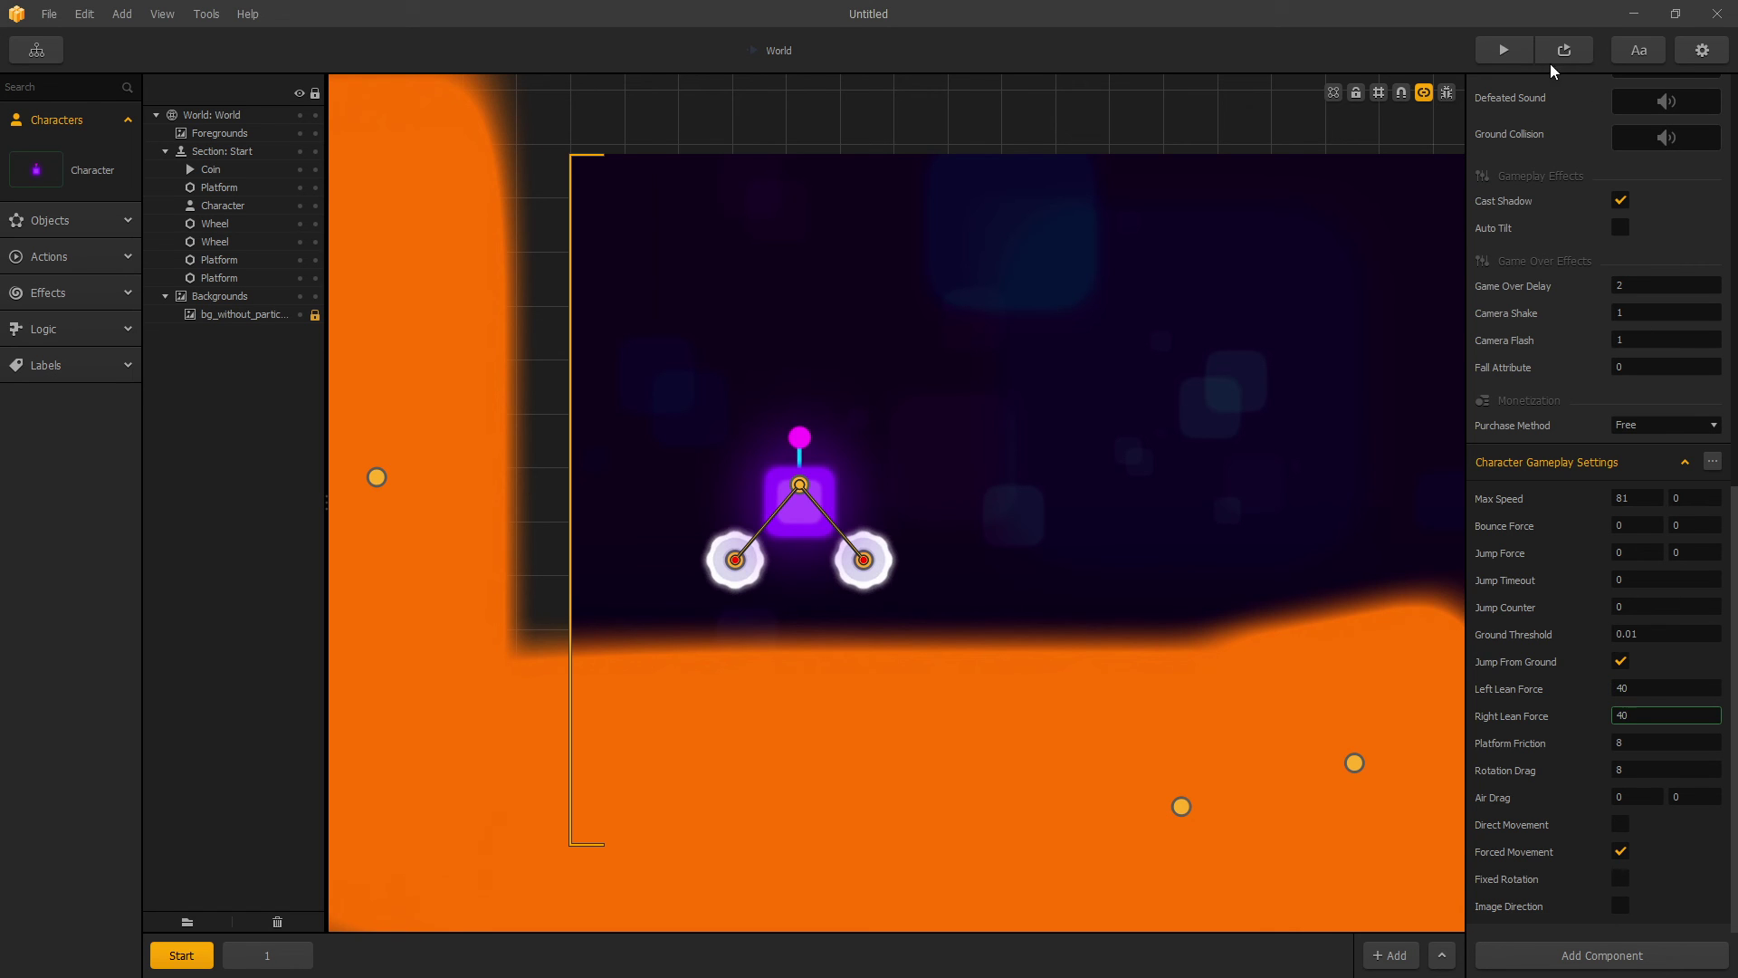
# Step: Run the preview with both lean forces at 40 and test how the vehicle tilts when driven in each direction
pyautogui.click(1504, 50)
pyautogui.click(1134, 652)
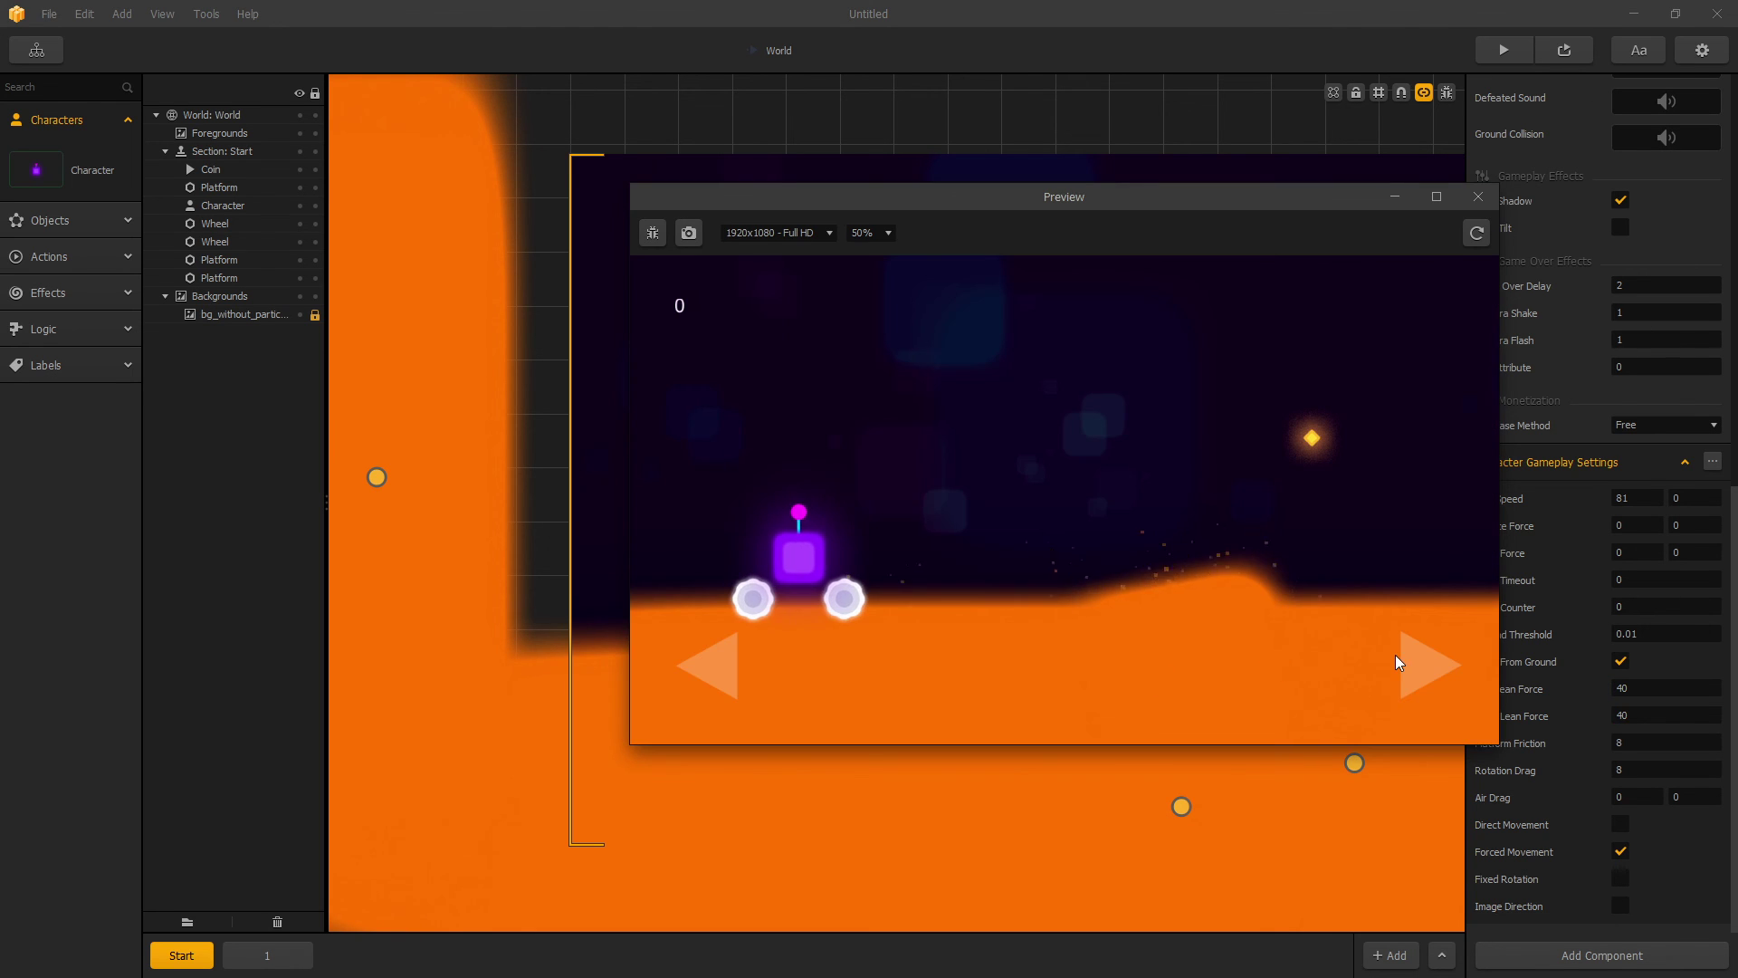
pyautogui.click(1418, 668)
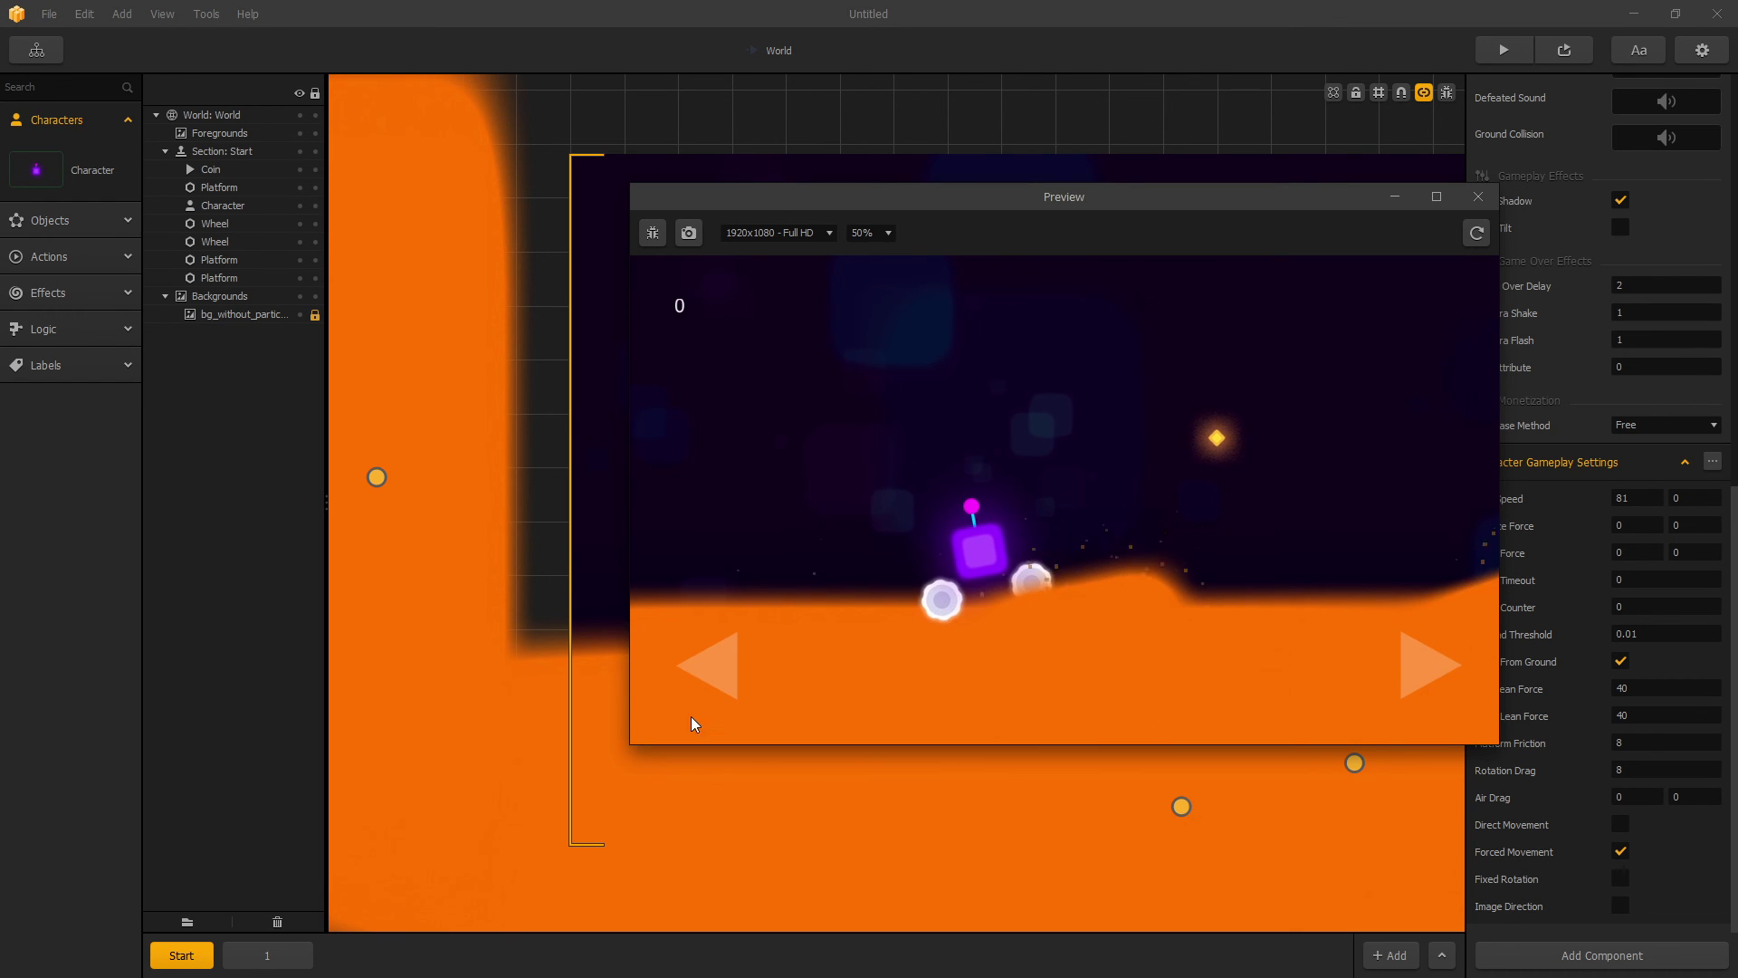
pyautogui.click(730, 668)
pyautogui.click(1434, 670)
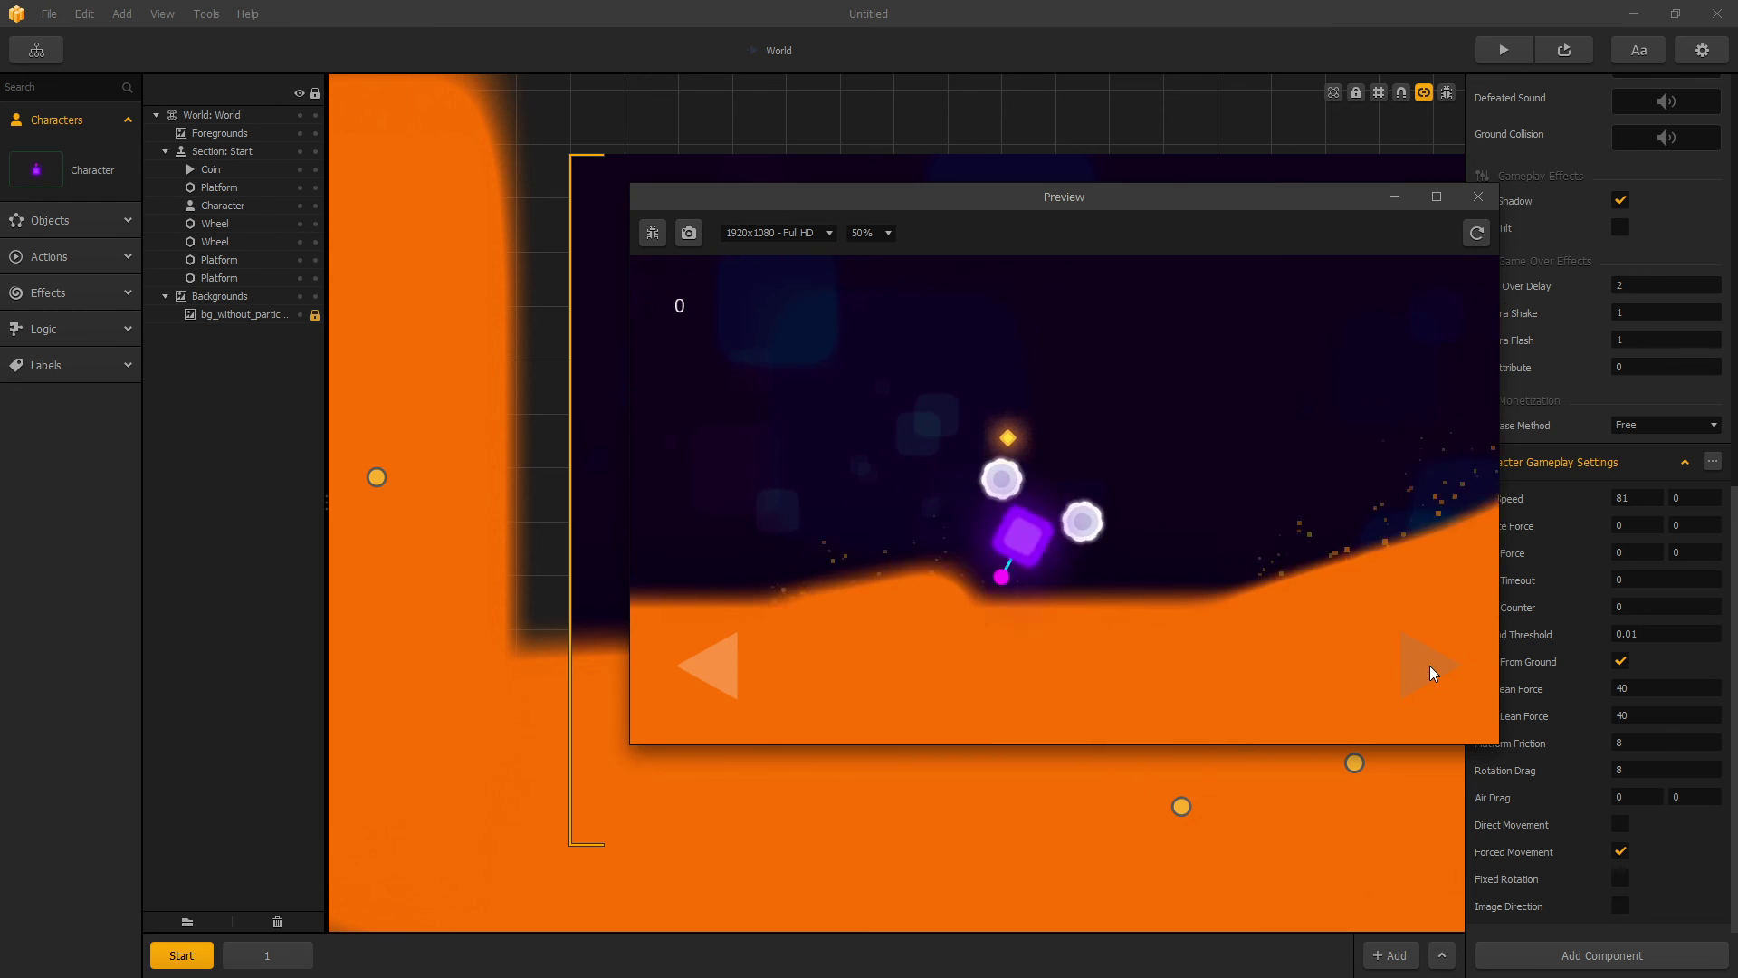
pyautogui.click(1478, 198)
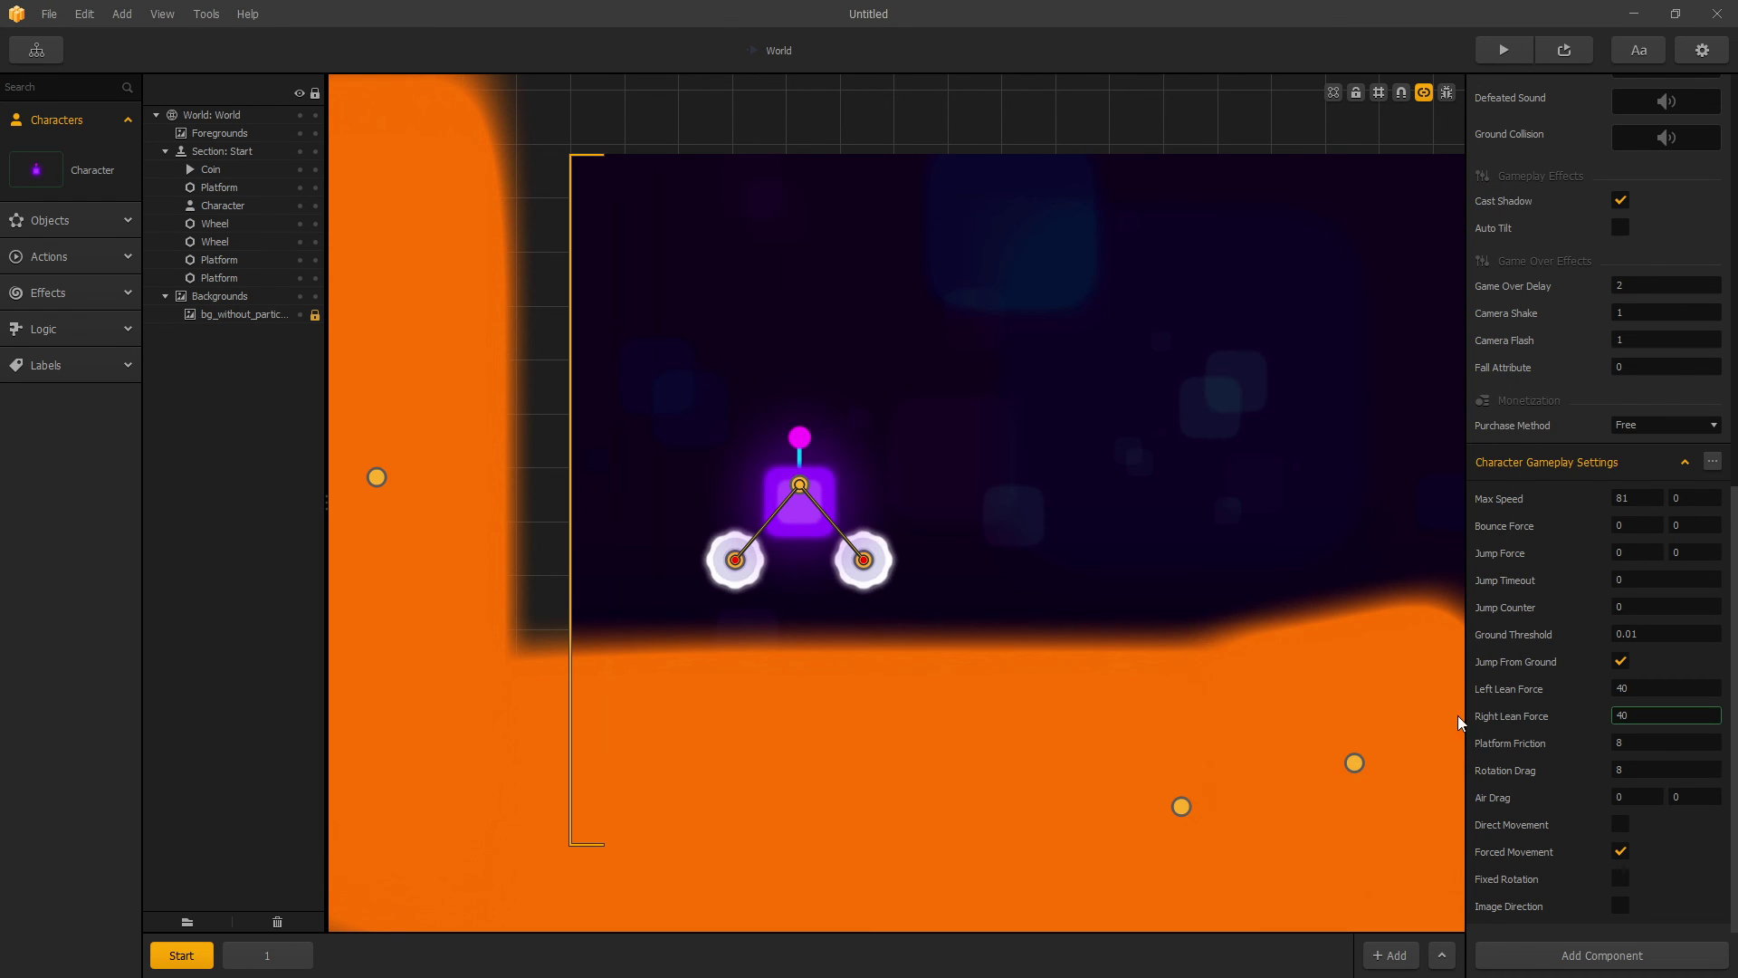
pyautogui.scroll(-2, 1043, 731)
pyautogui.scroll(-1, 1042, 732)
pyautogui.moveTo(1068, 737); pyautogui.dragTo(960, 637, button='middle')
pyautogui.scroll(2, 750, 540)
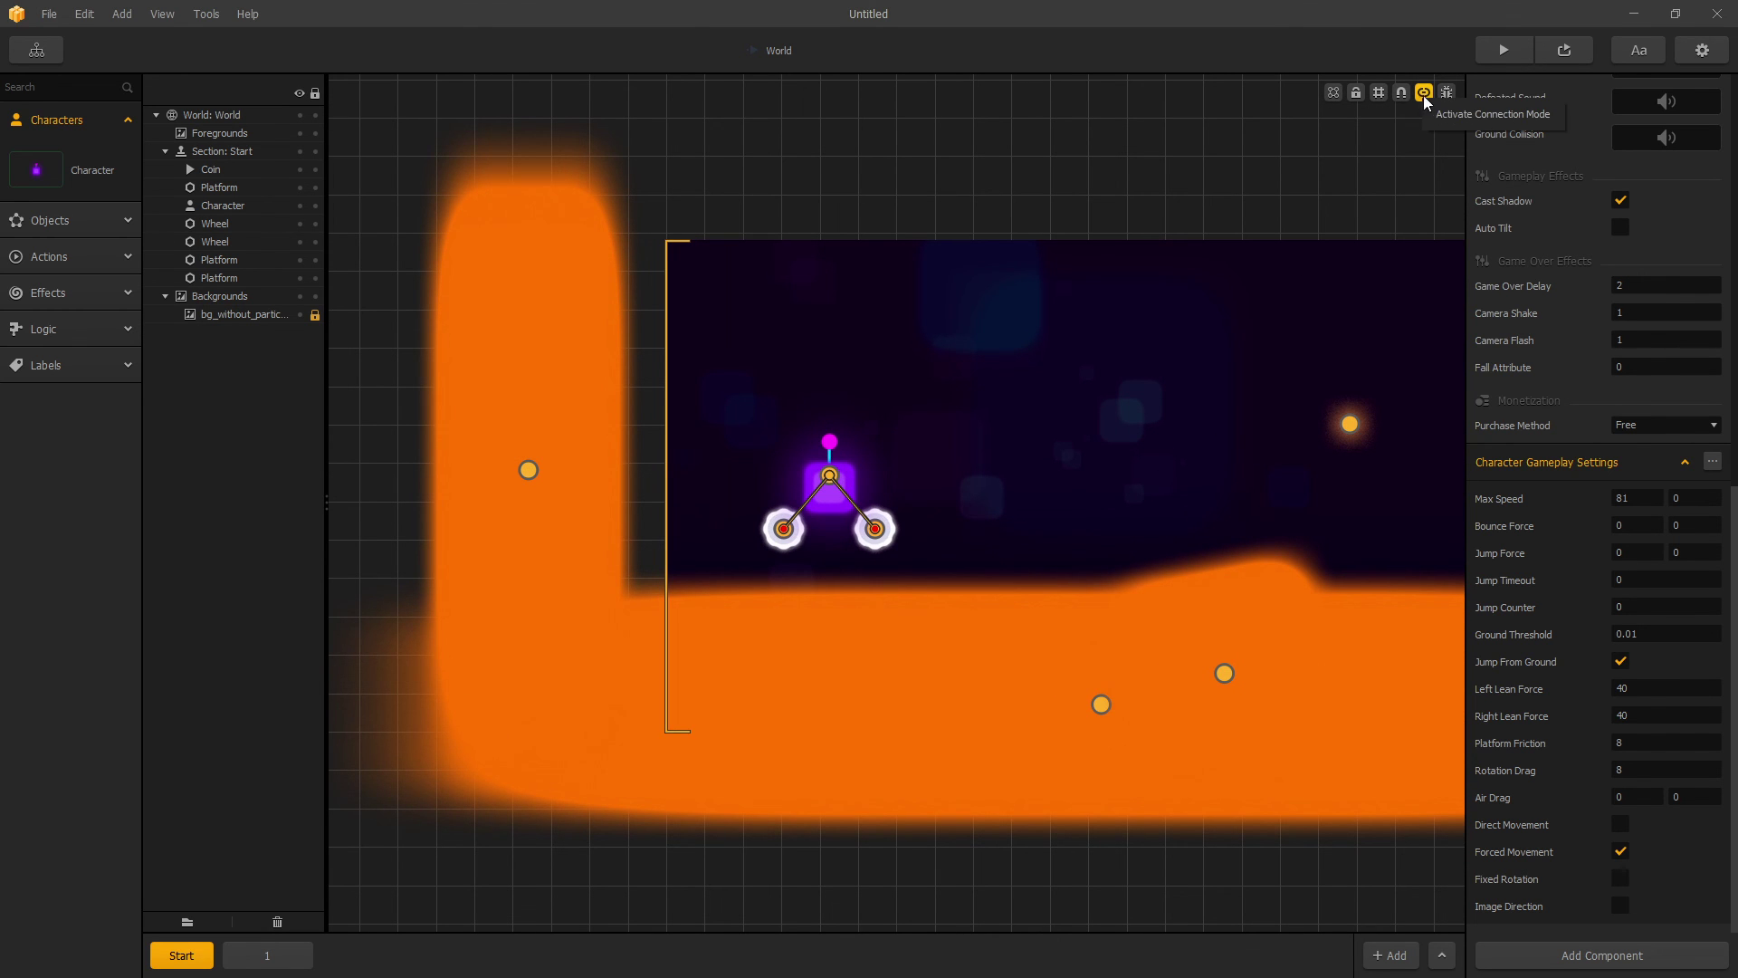
# Step: Open the World UI and check the functions assigned to the Rotate Right and Rotate Left buttons
pyautogui.click(36, 50)
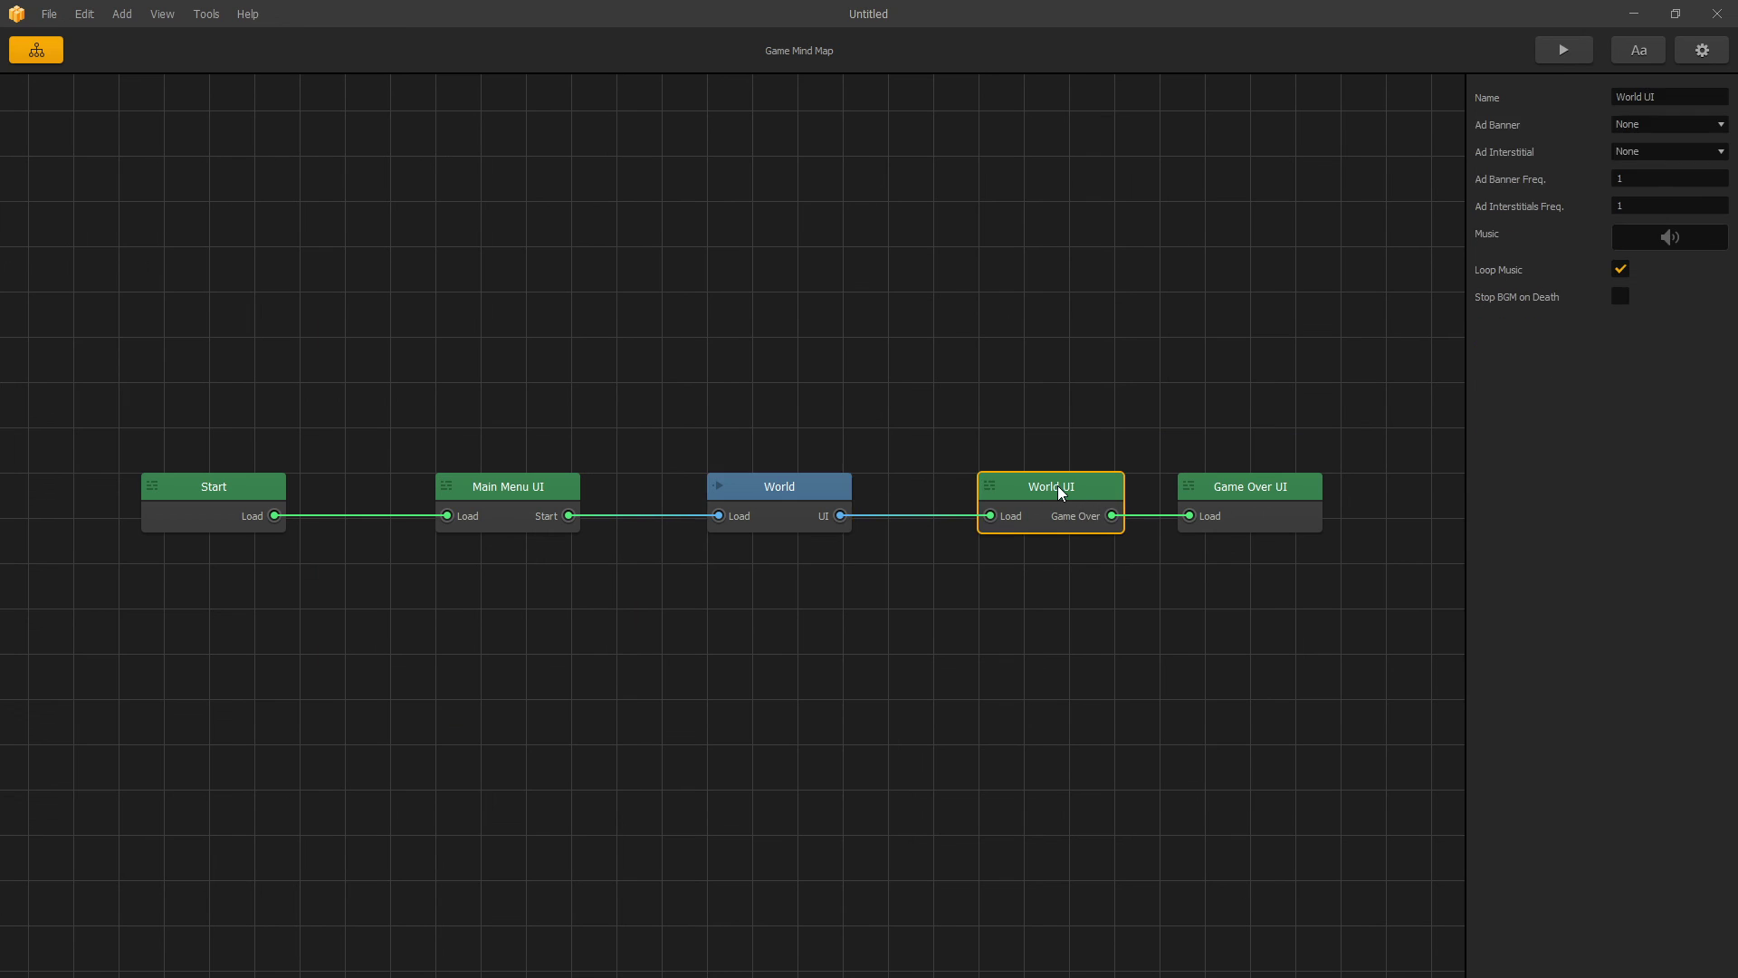
pyautogui.doubleClick(1057, 486)
pyautogui.click(1296, 619)
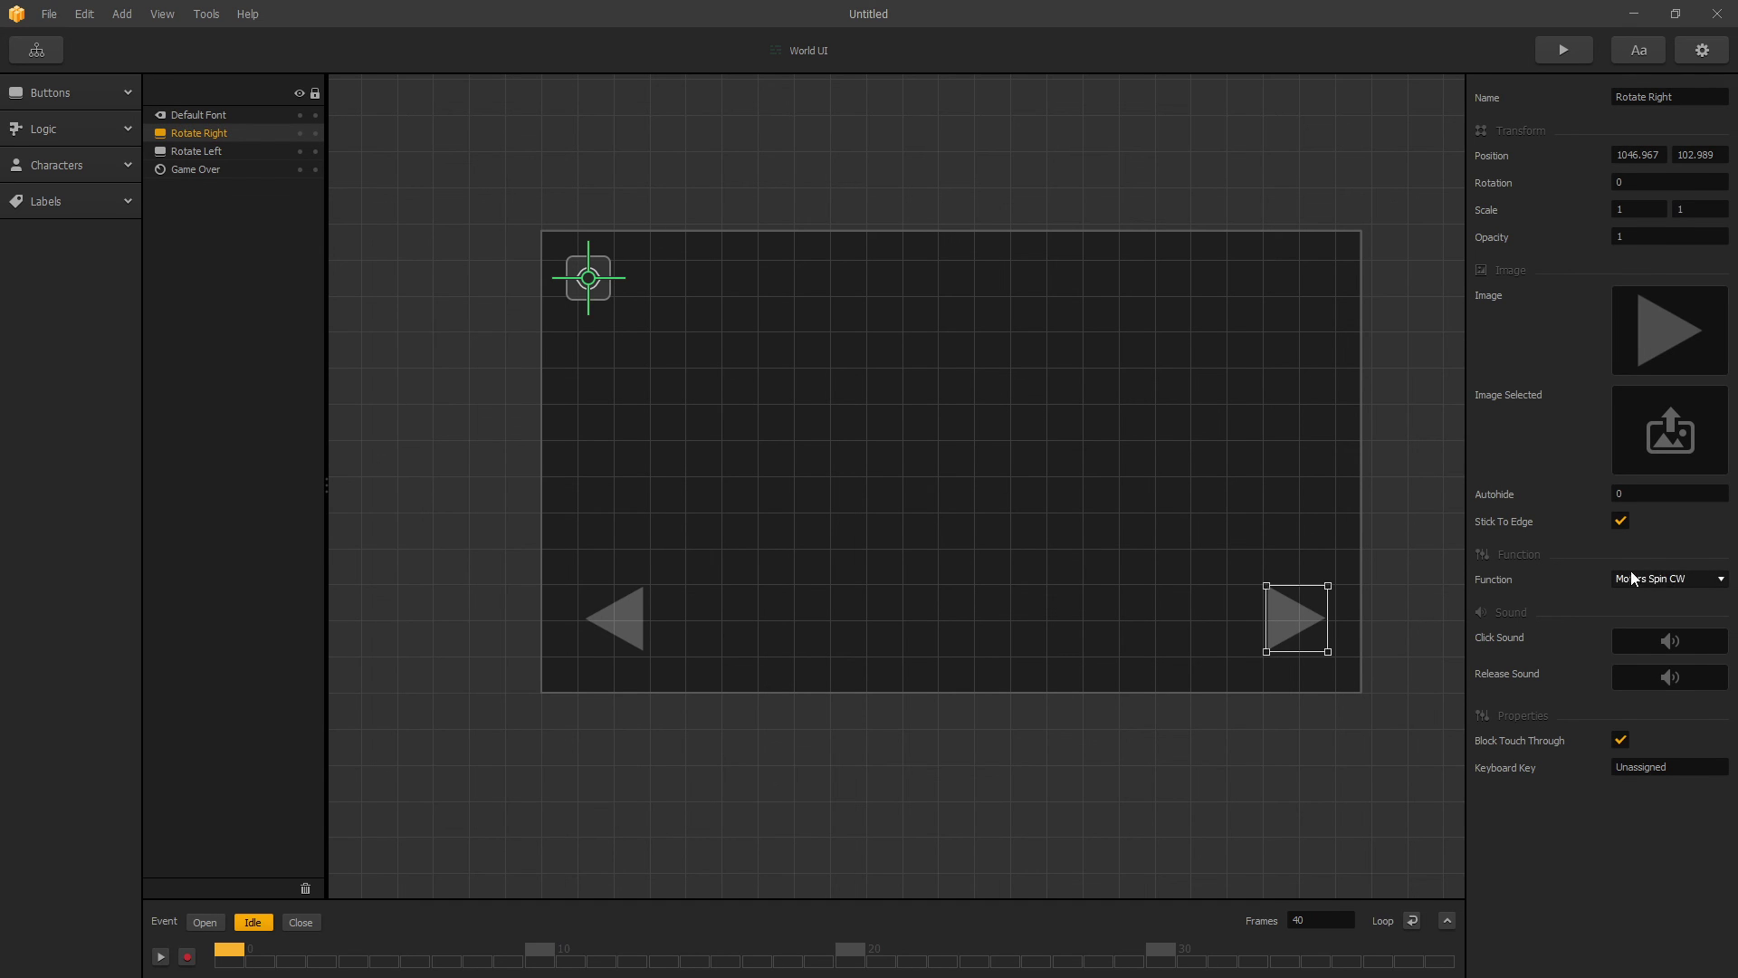
pyautogui.click(631, 618)
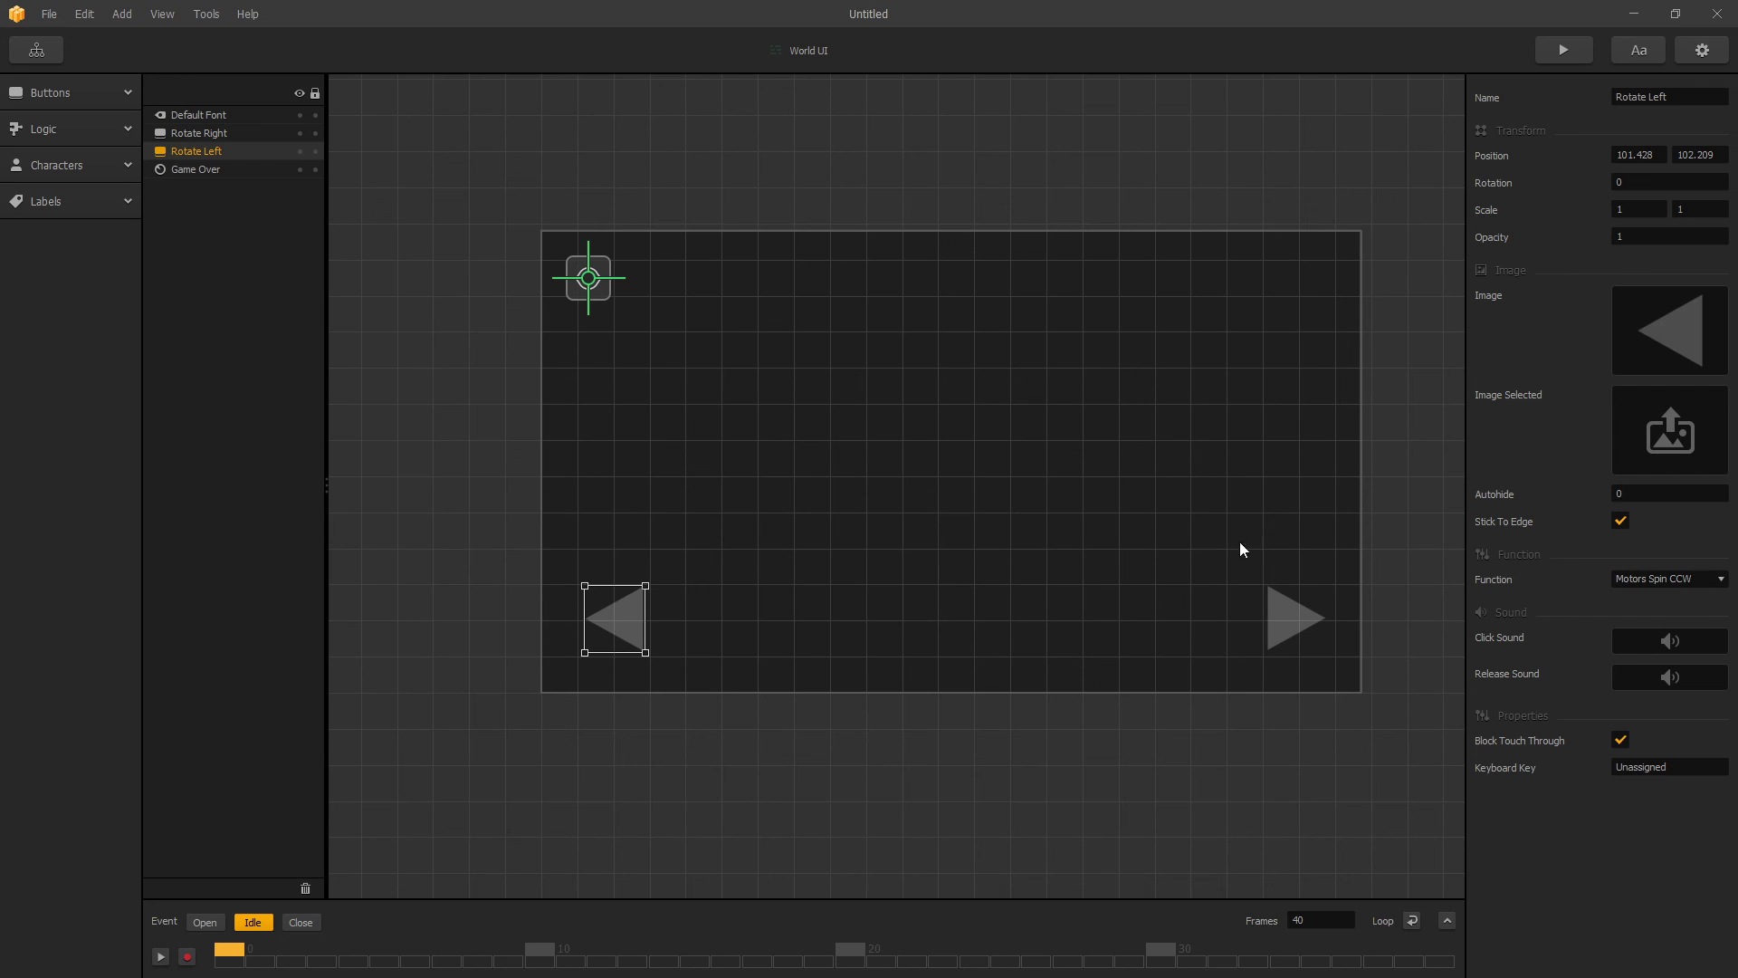
# Step: Return to the World scene and inspect the long ground platform's collision and destroy types
pyautogui.click(38, 51)
pyautogui.doubleClick(777, 507)
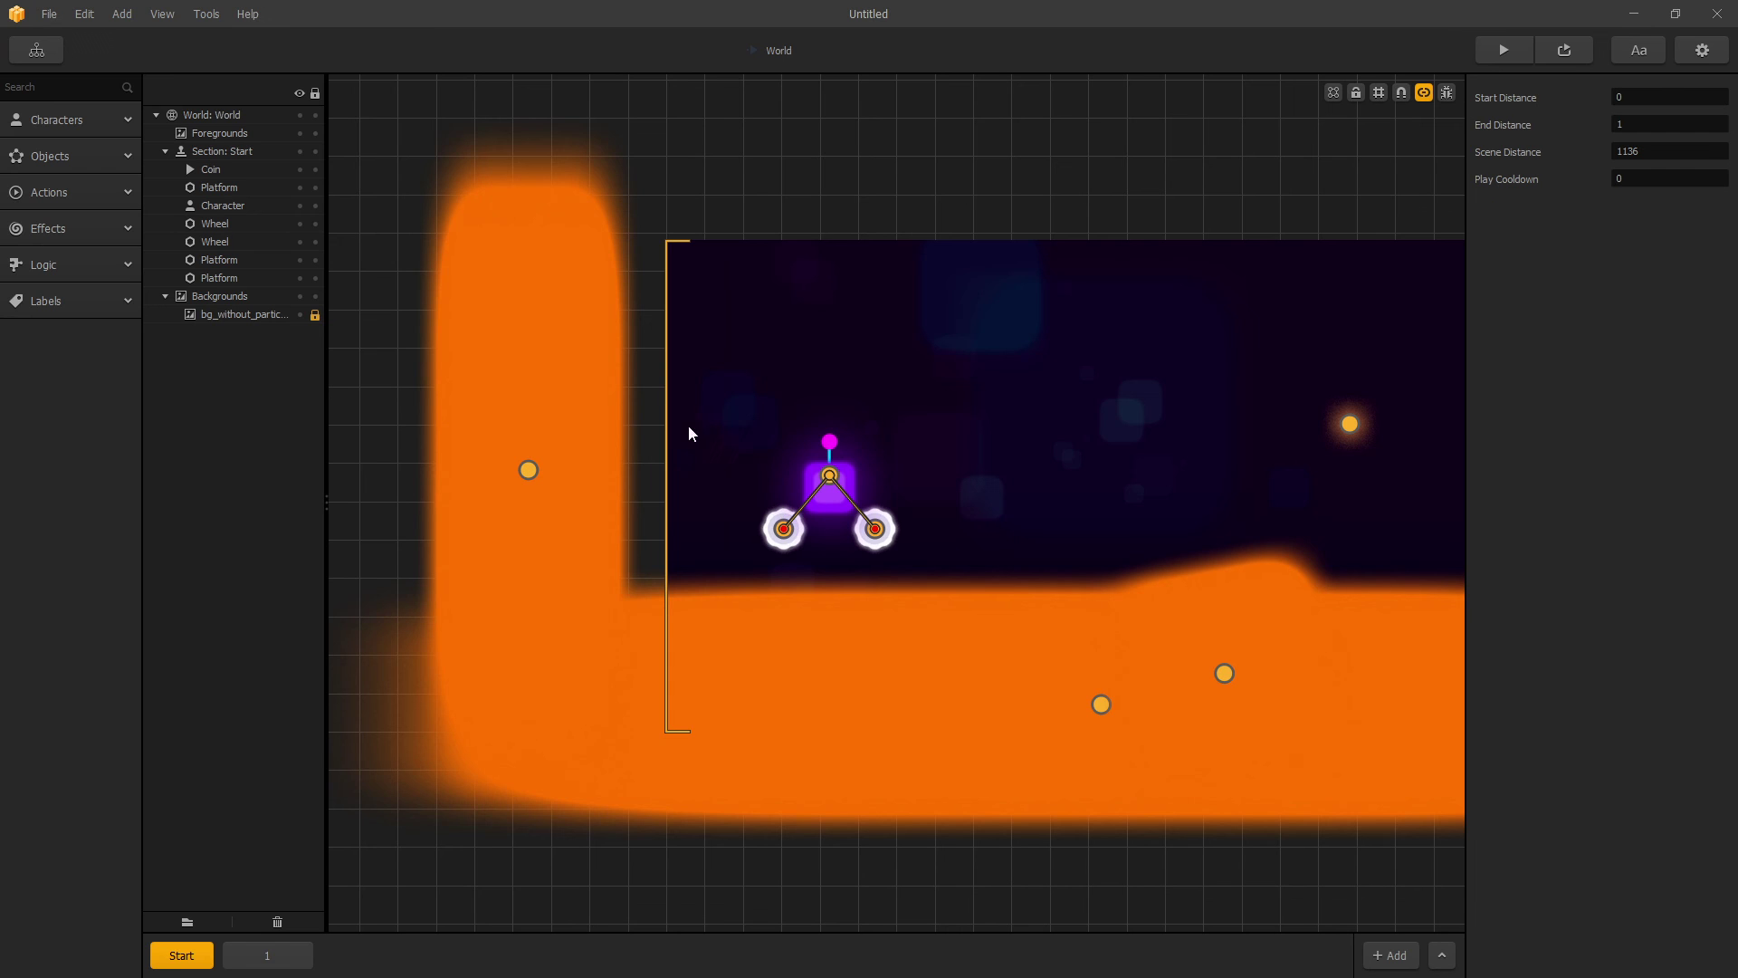
pyautogui.click(809, 503)
pyautogui.click(981, 720)
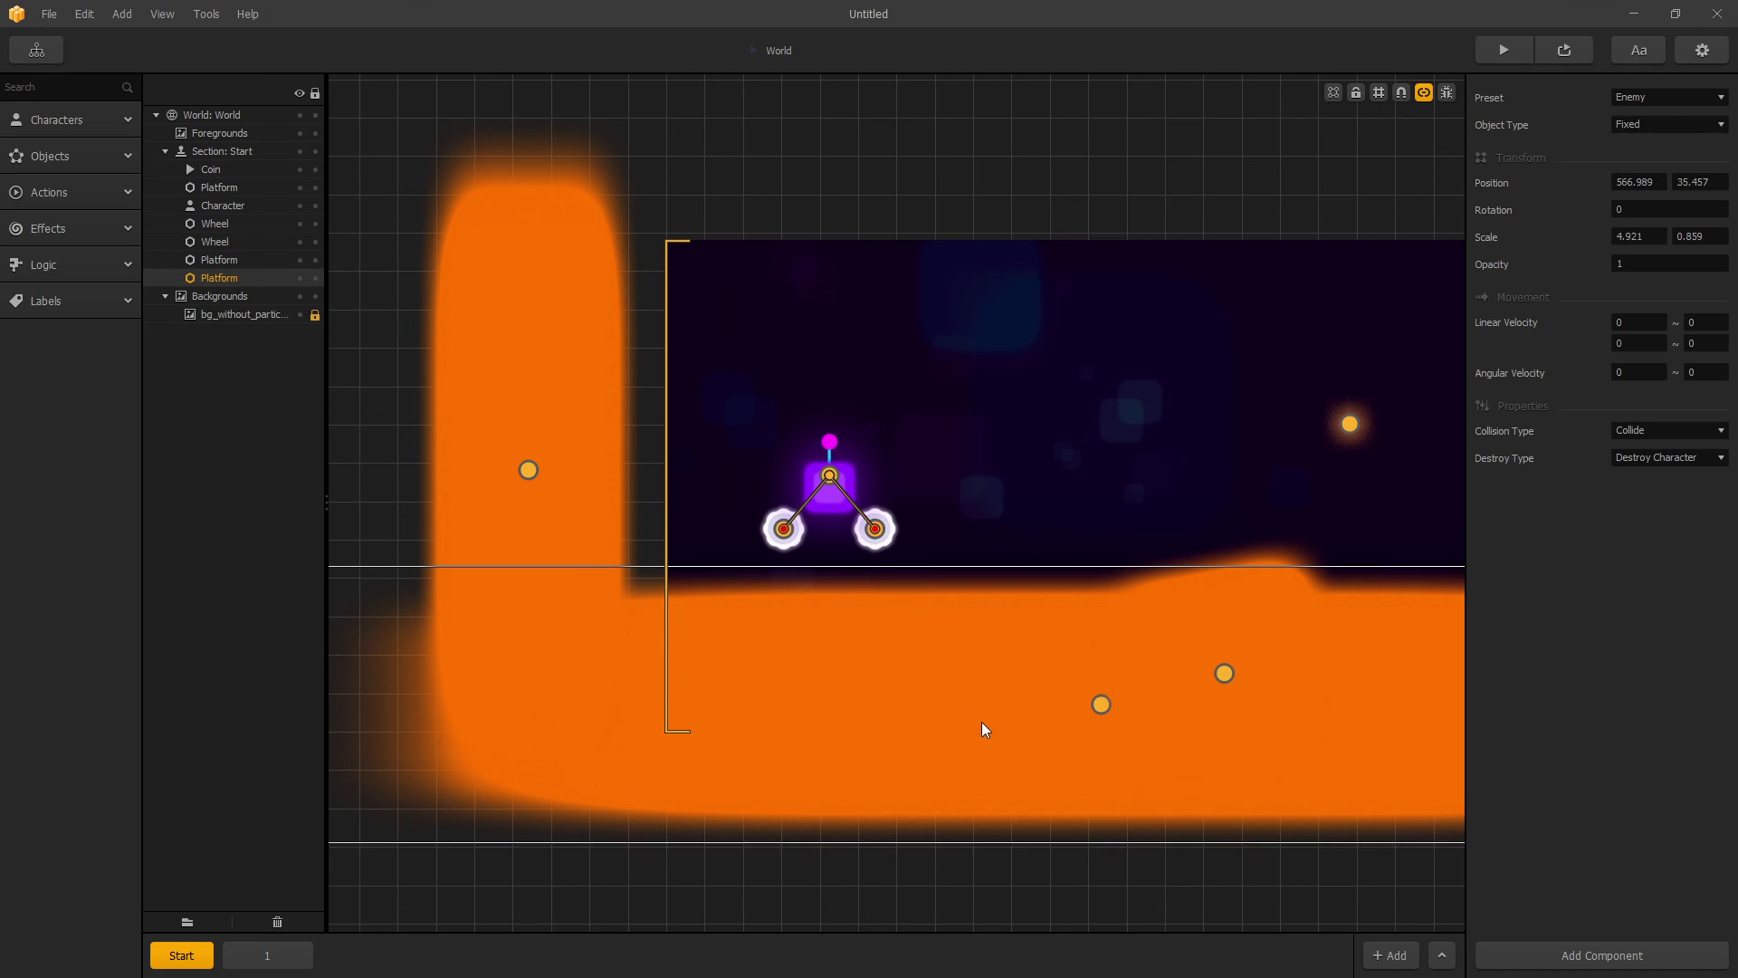
pyautogui.scroll(-3, 1111, 711)
pyautogui.moveTo(1124, 720); pyautogui.dragTo(1021, 650, button='middle')
pyautogui.scroll(1, 1021, 650)
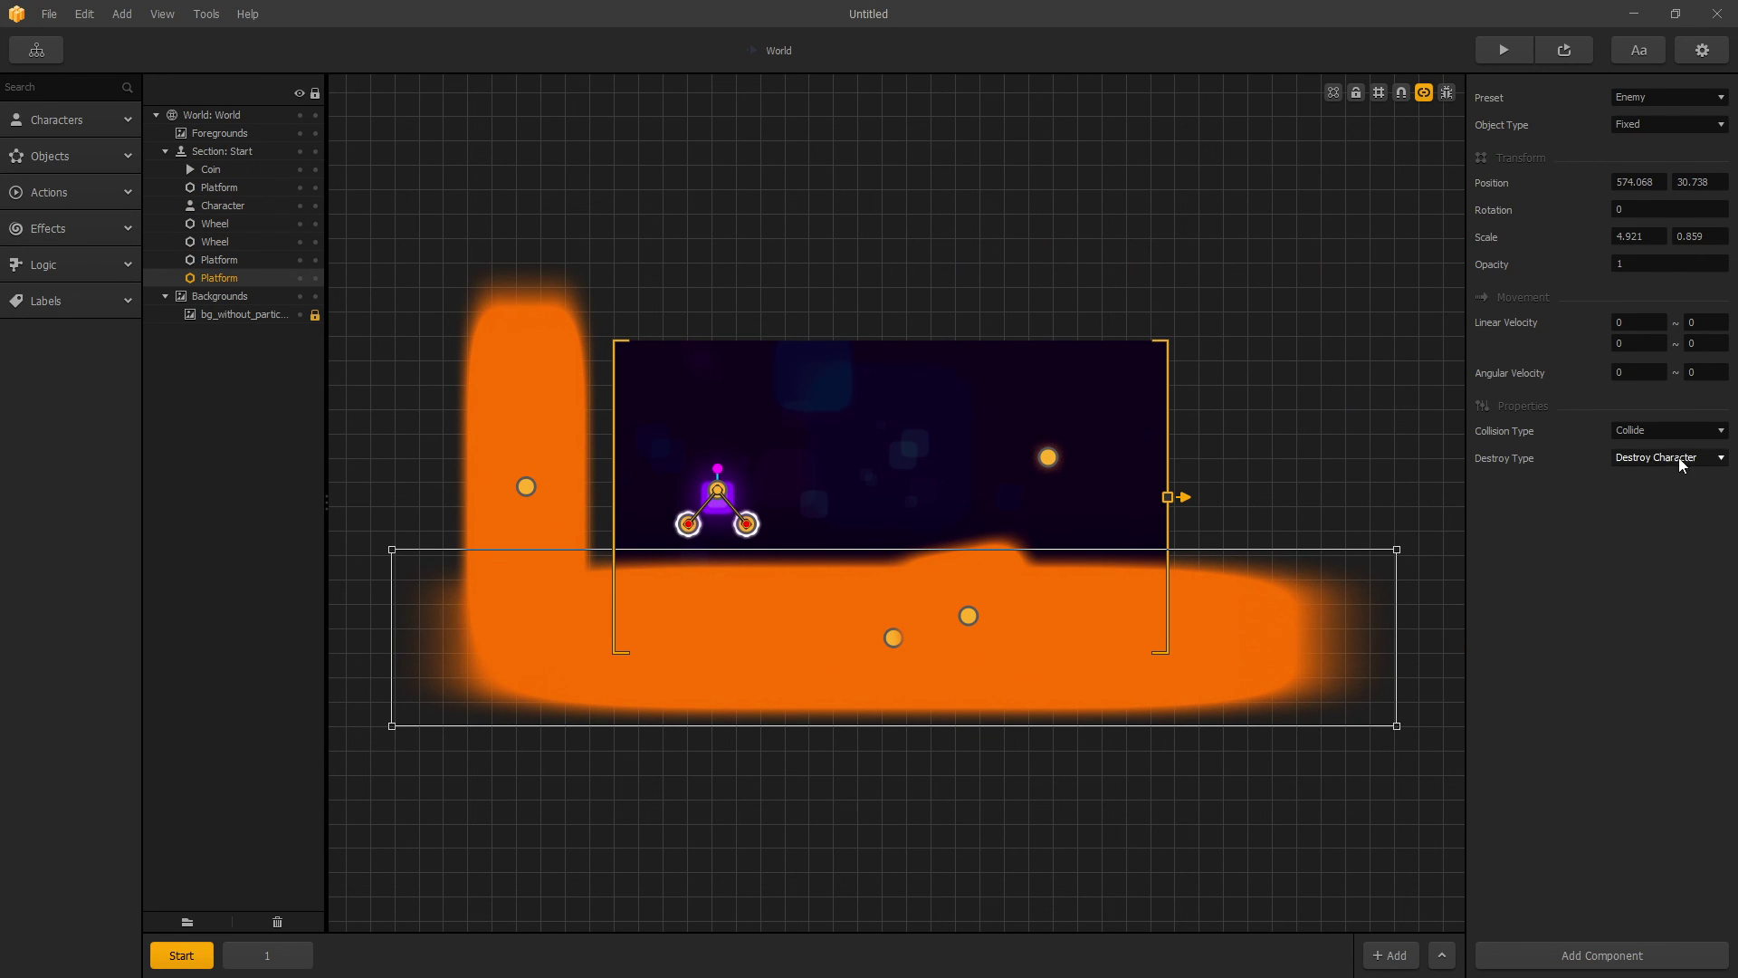
pyautogui.scroll(2, 717, 507)
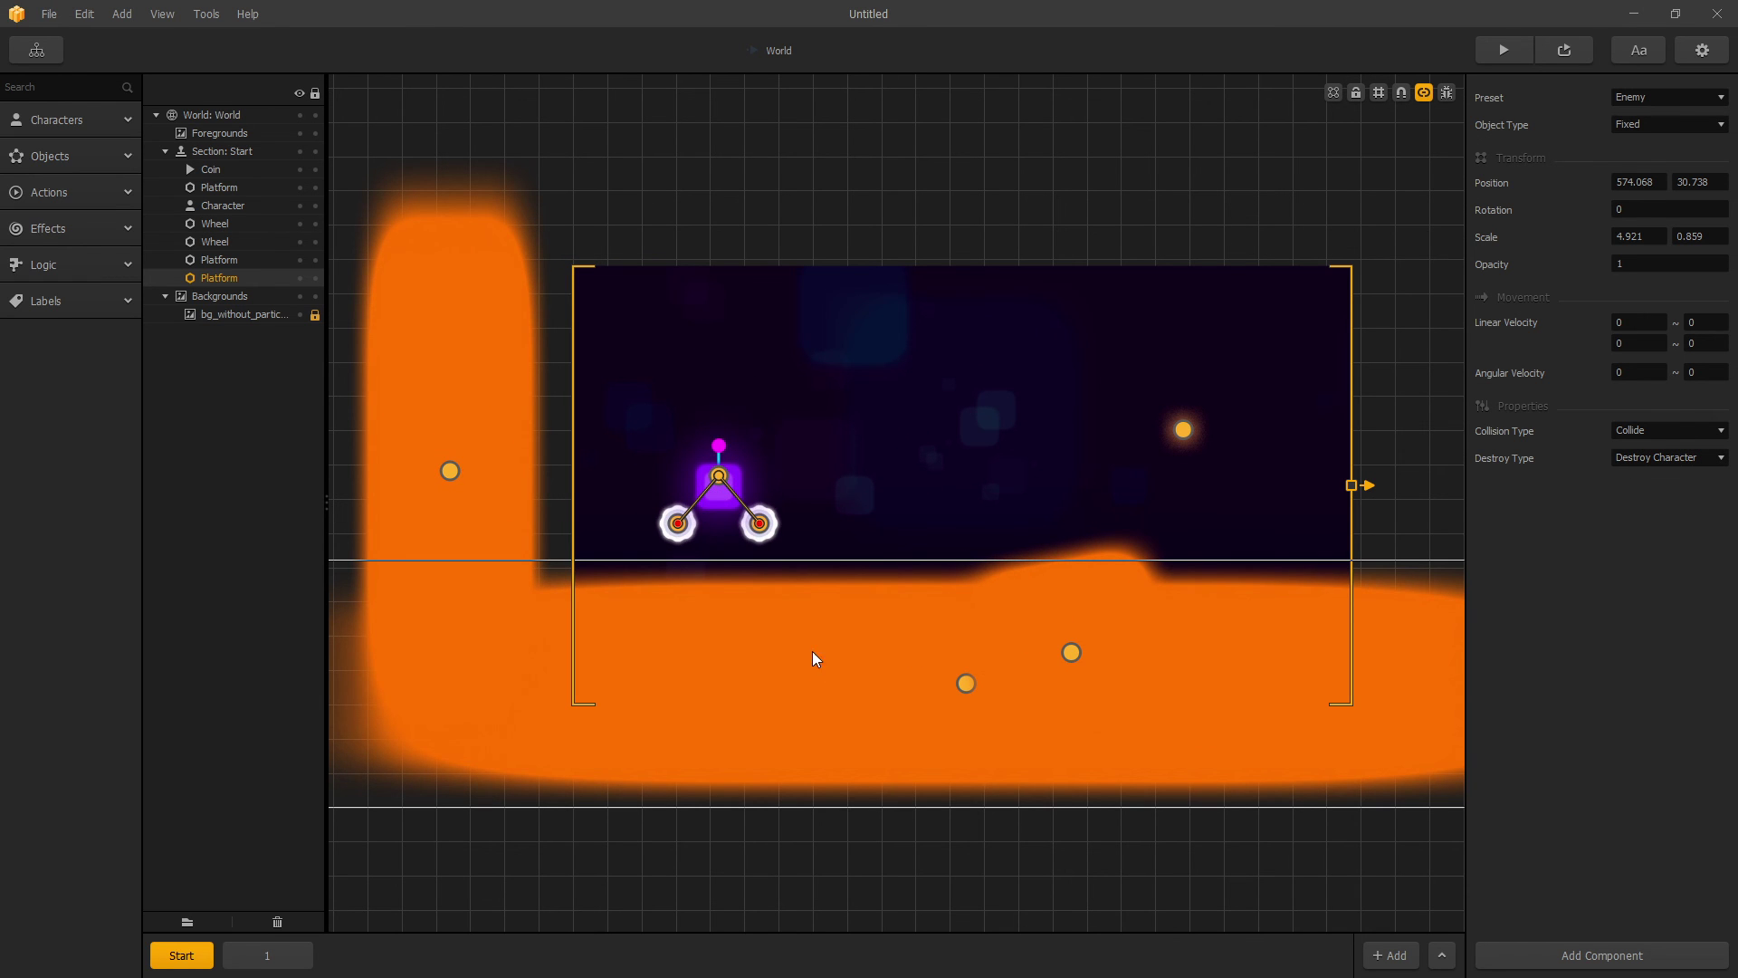
# Step: Play the game preview, driving over the hills and reversing until the game ends, and close the preview
pyautogui.click(1504, 49)
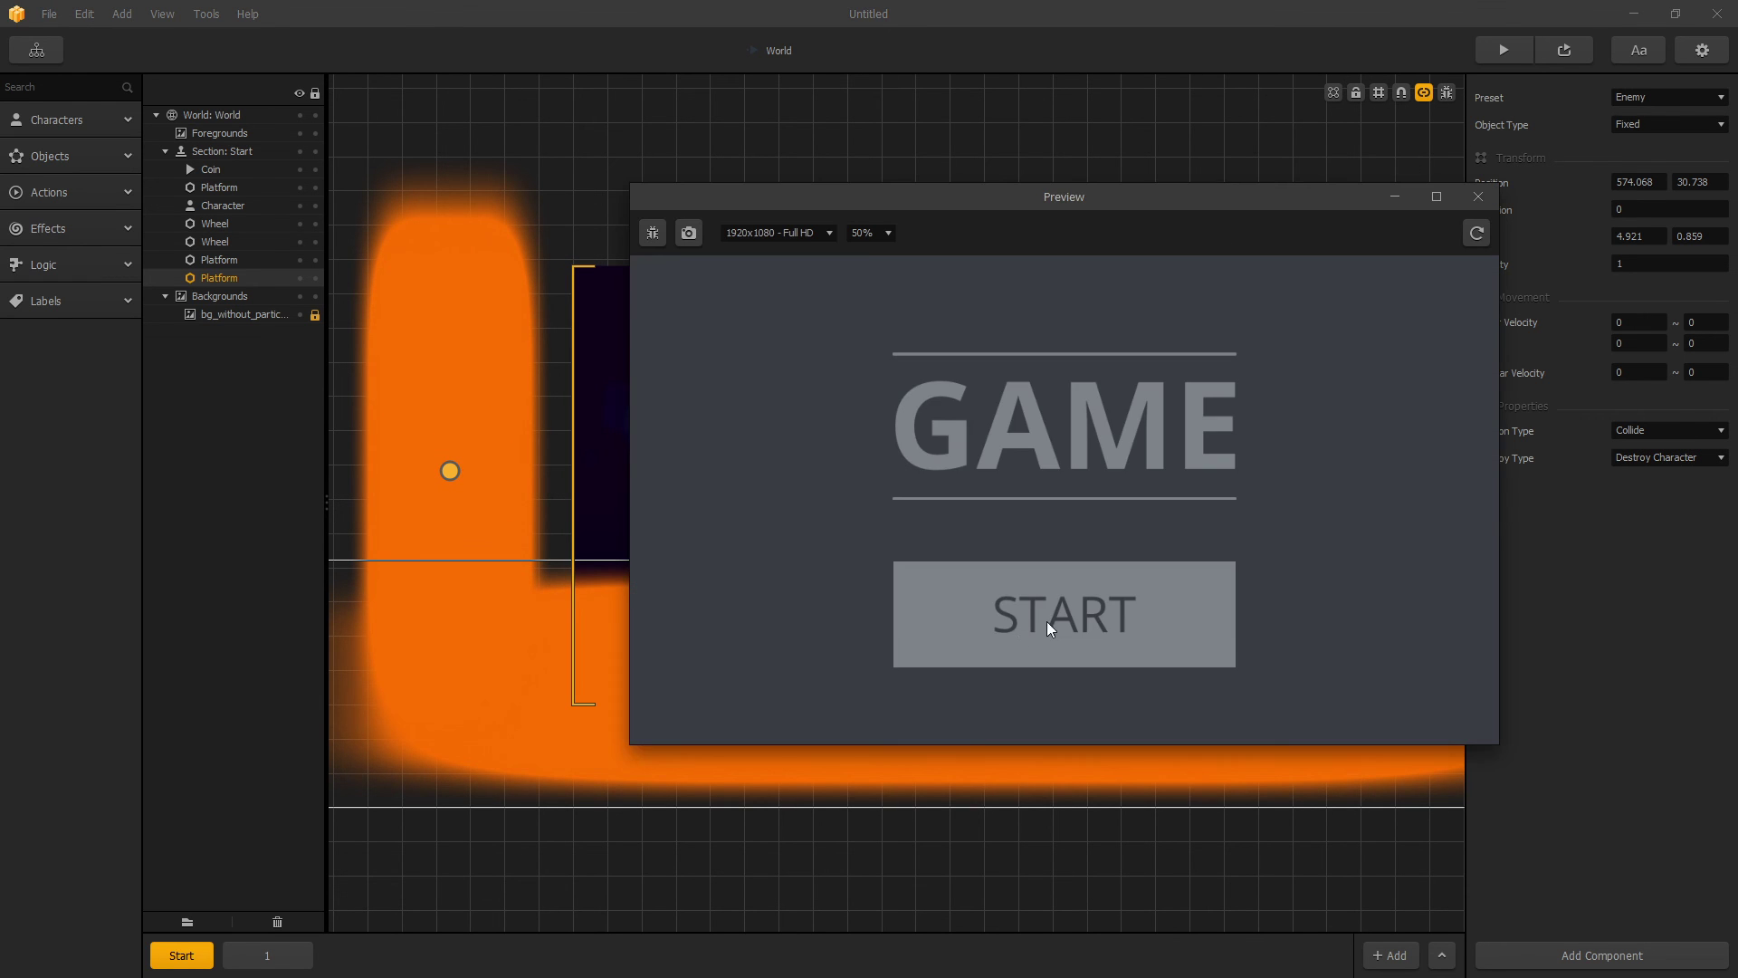
pyautogui.click(1046, 621)
pyautogui.click(1411, 667)
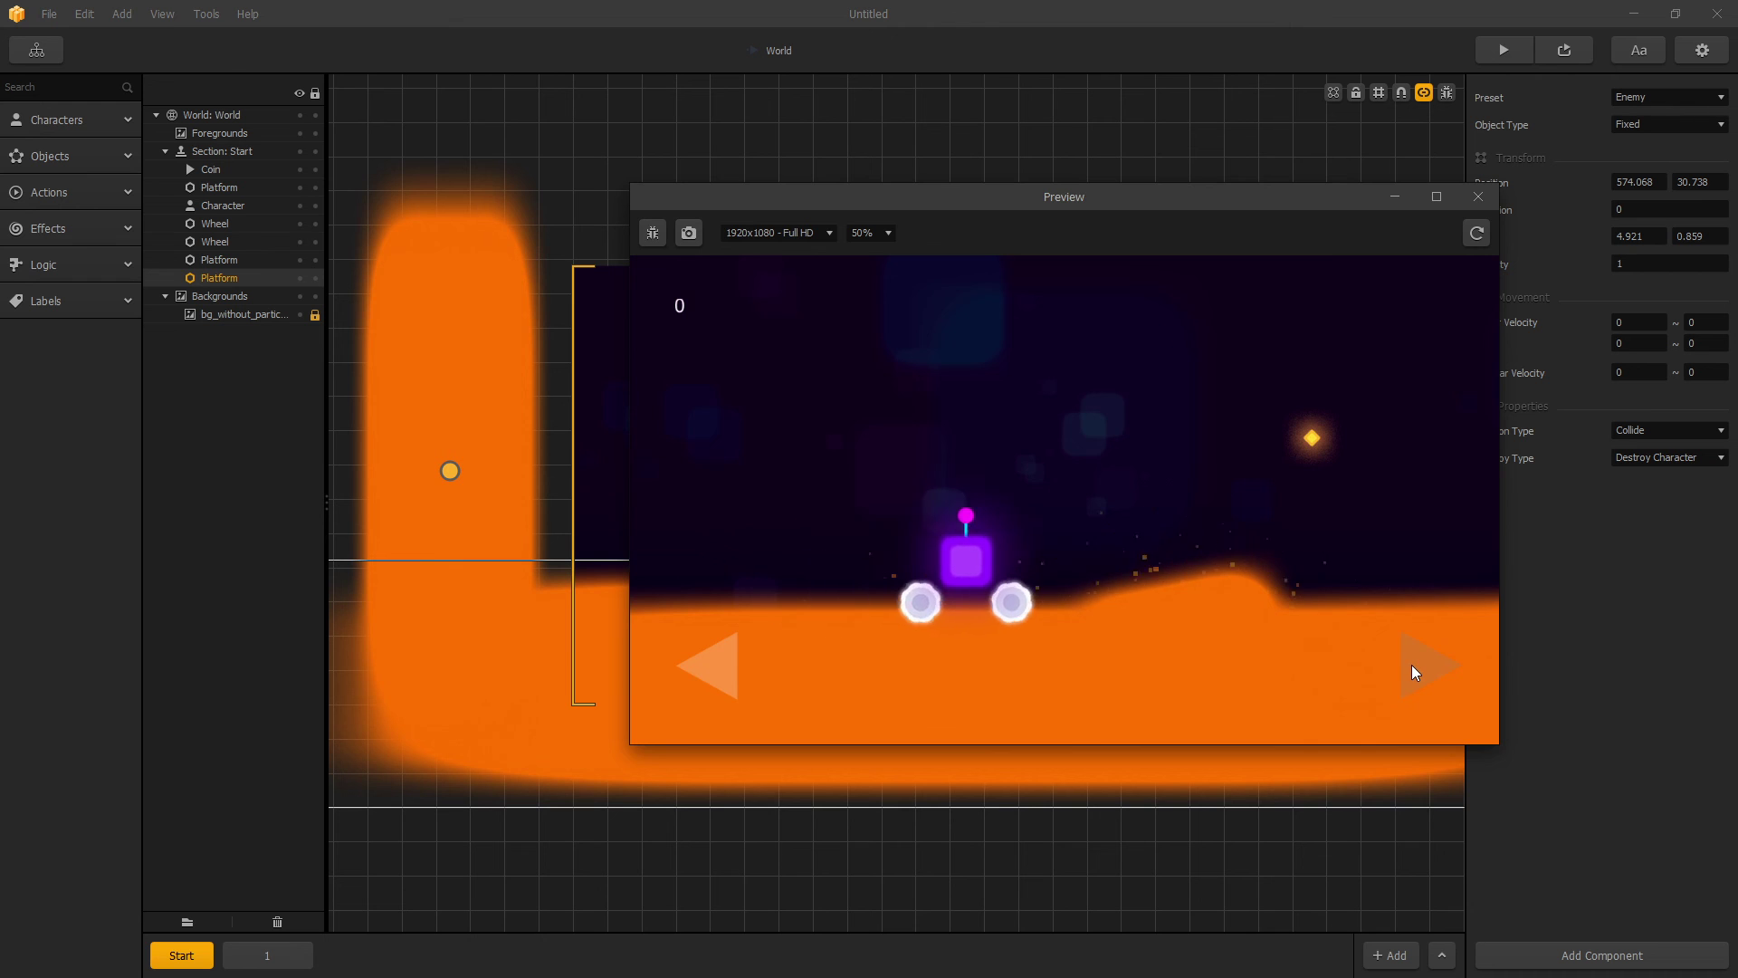
pyautogui.moveTo(1410, 665)
pyautogui.mouseDown()
pyautogui.moveTo(1394, 622)
pyautogui.moveTo(1445, 664)
pyautogui.mouseUp()
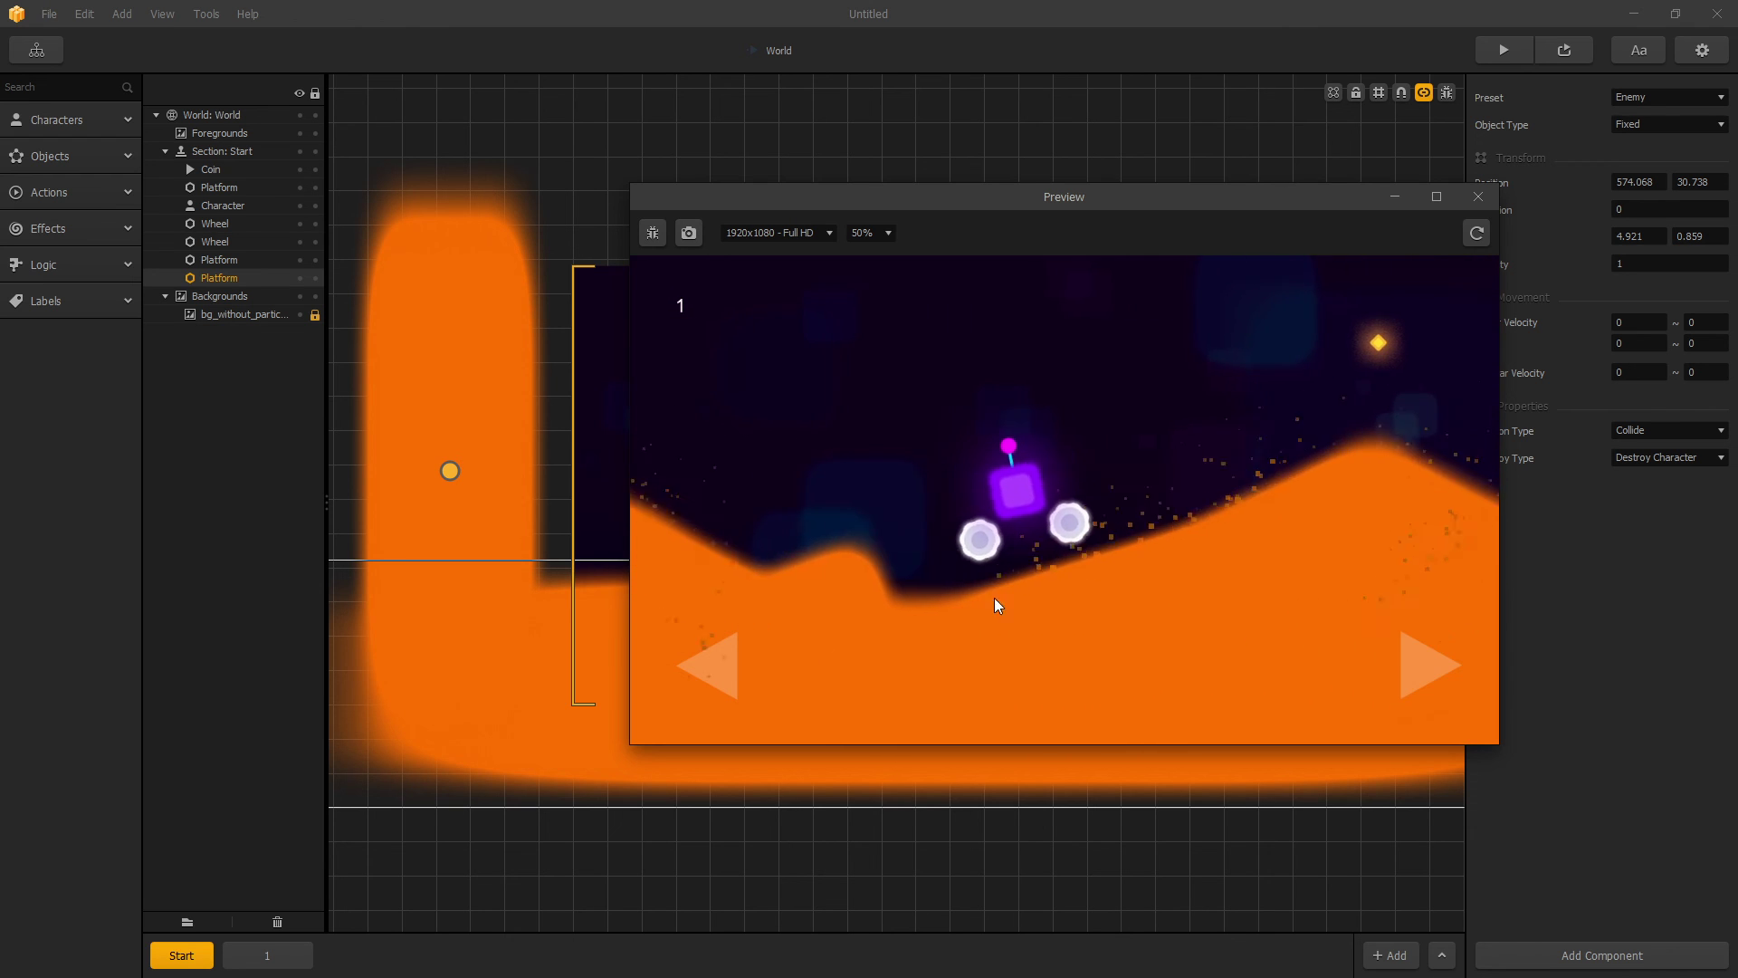
pyautogui.moveTo(725, 665); pyautogui.dragTo(717, 671)
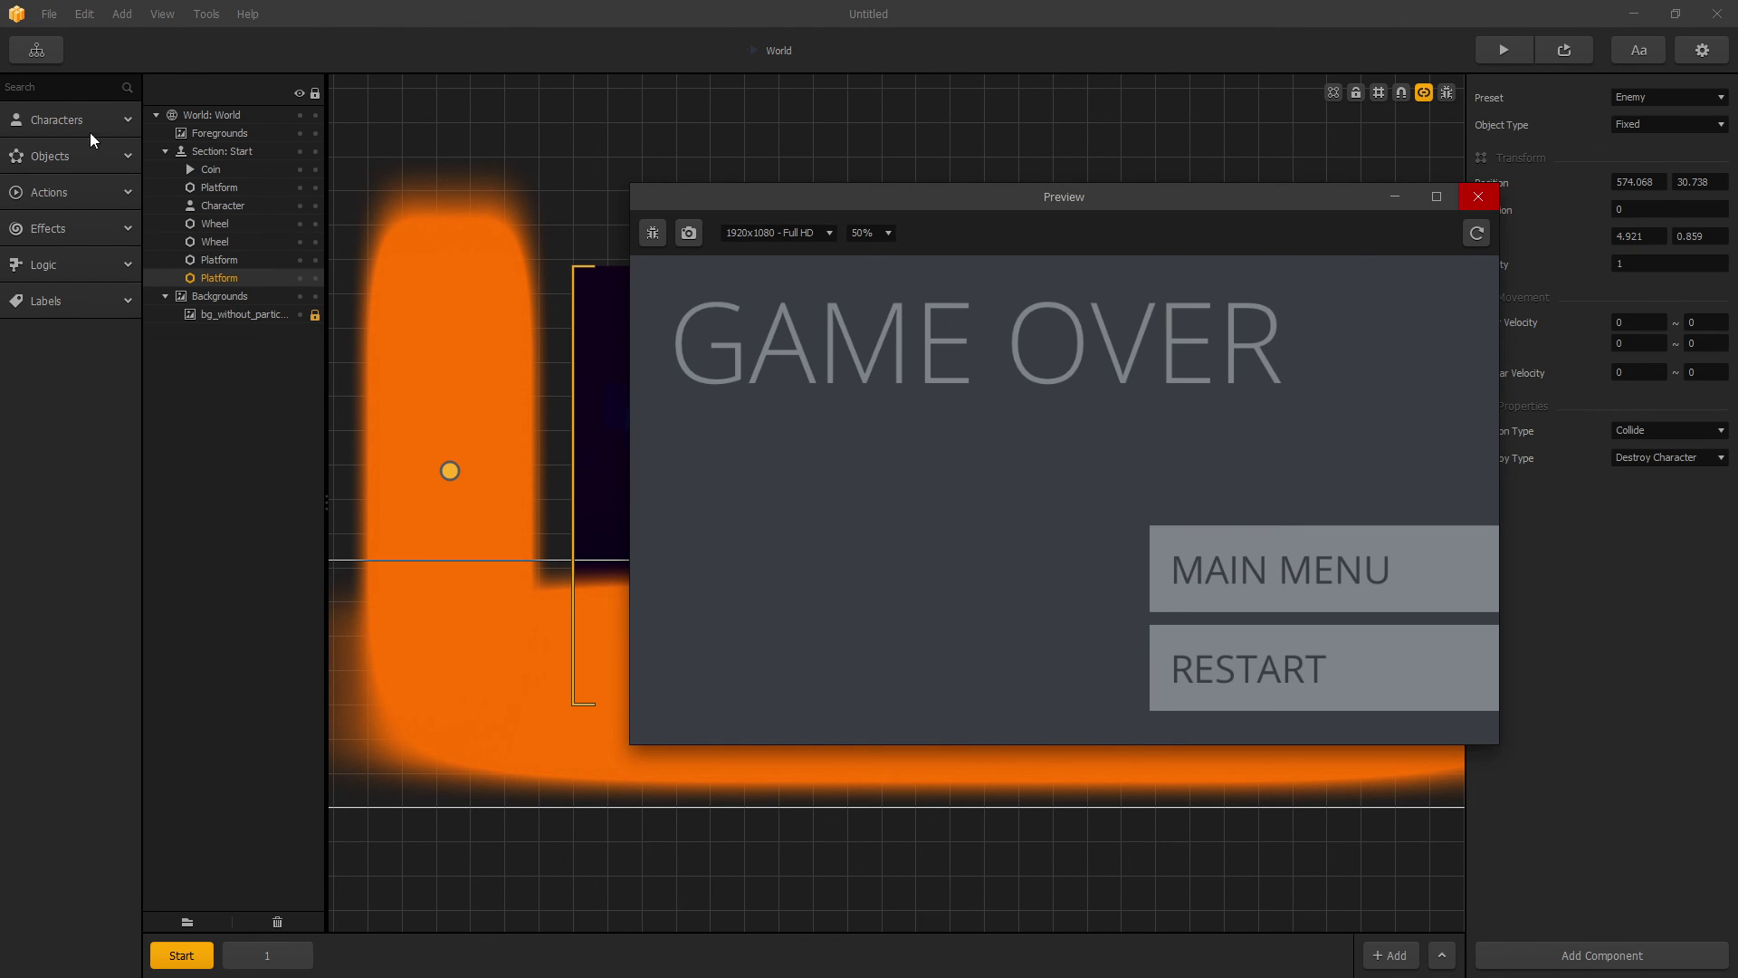
pyautogui.press('Escape')
# Step: Start a new project without saving the current changes and browse the gameplay types as far as Platformer
pyautogui.click(49, 13)
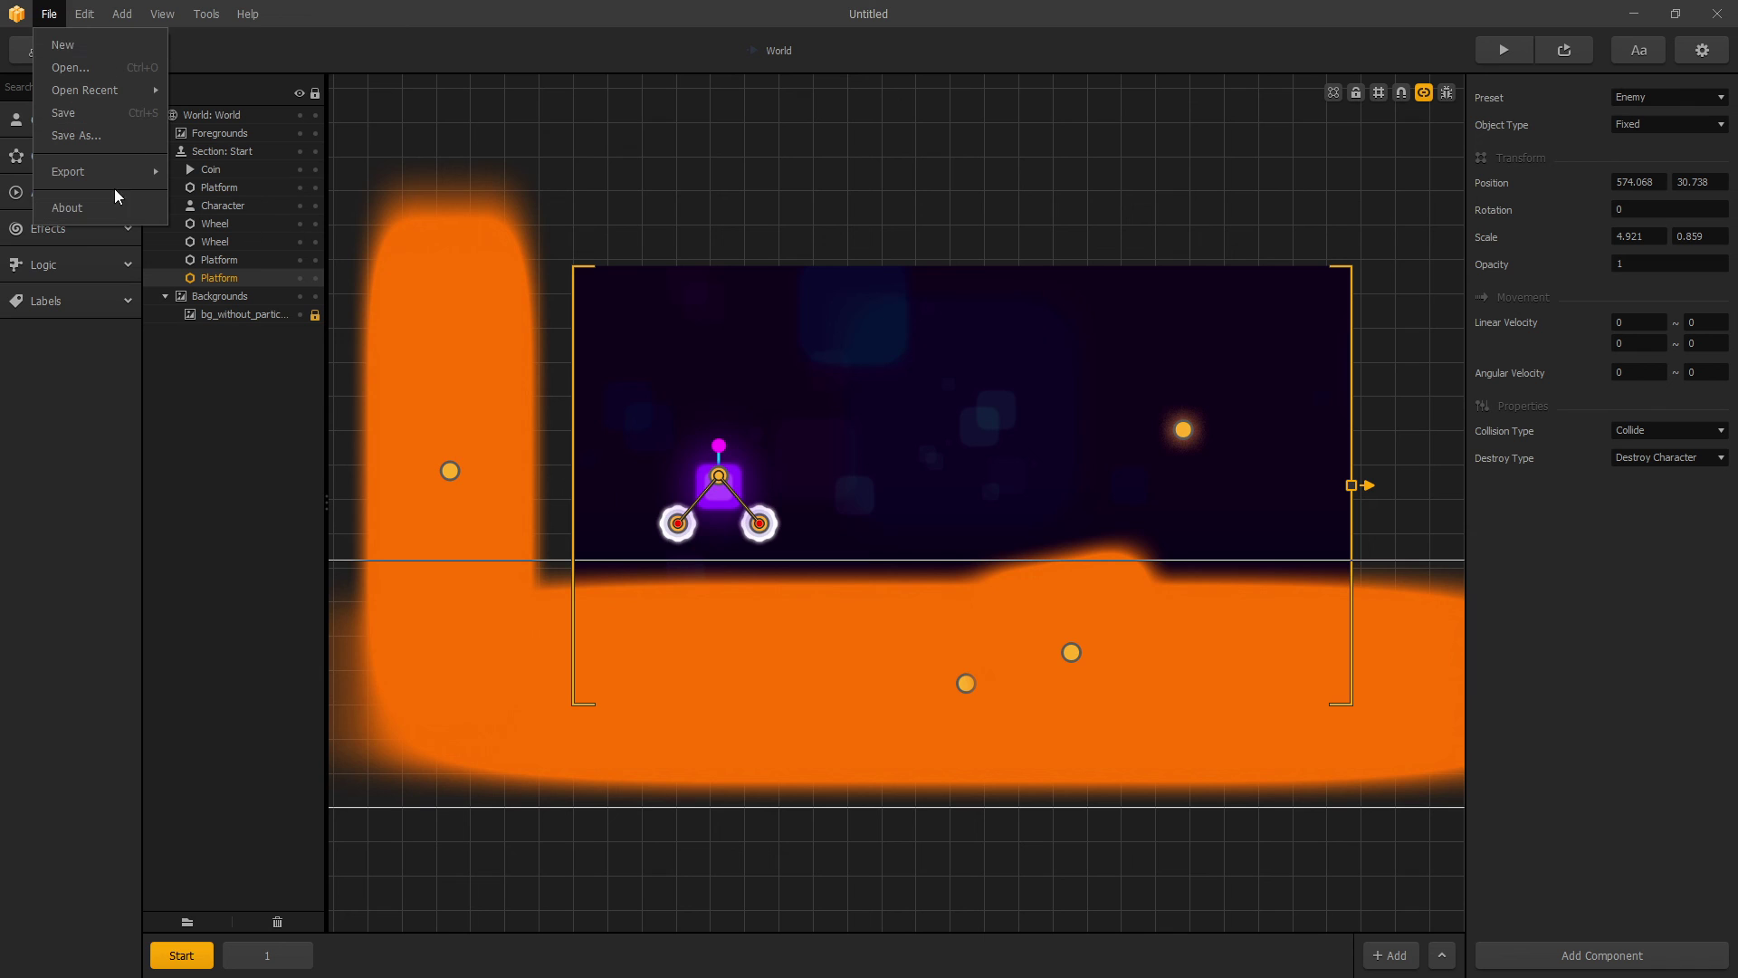
pyautogui.click(87, 47)
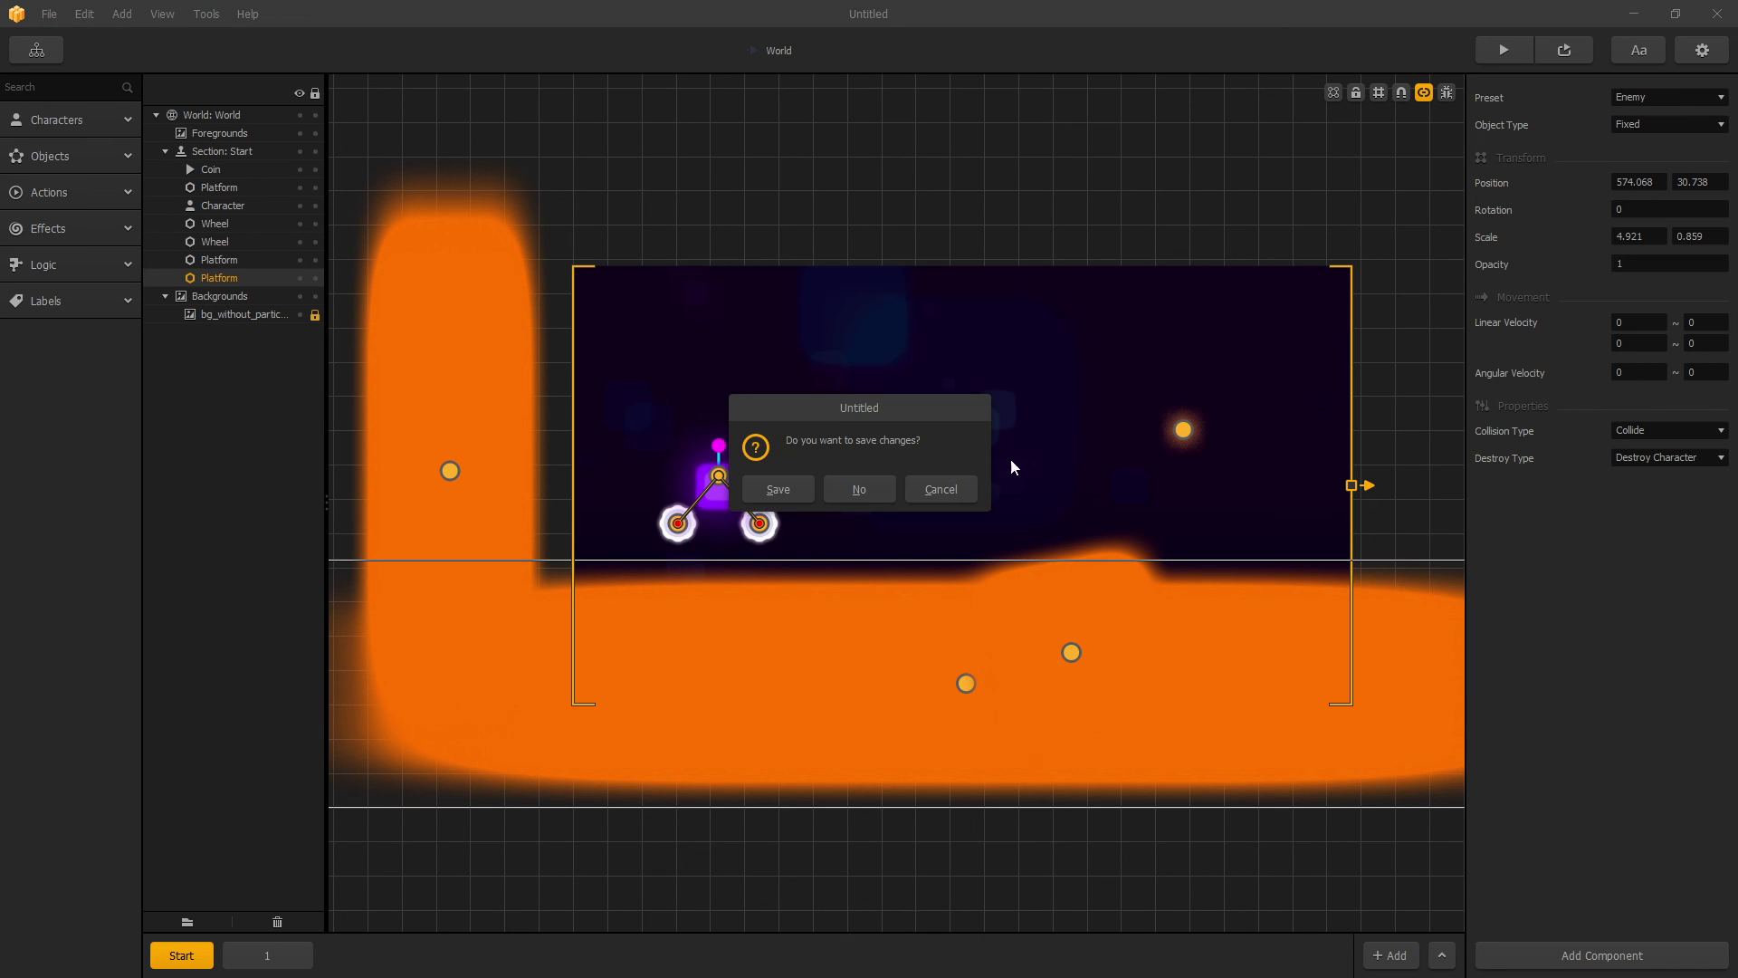
pyautogui.click(852, 489)
pyautogui.click(1212, 389)
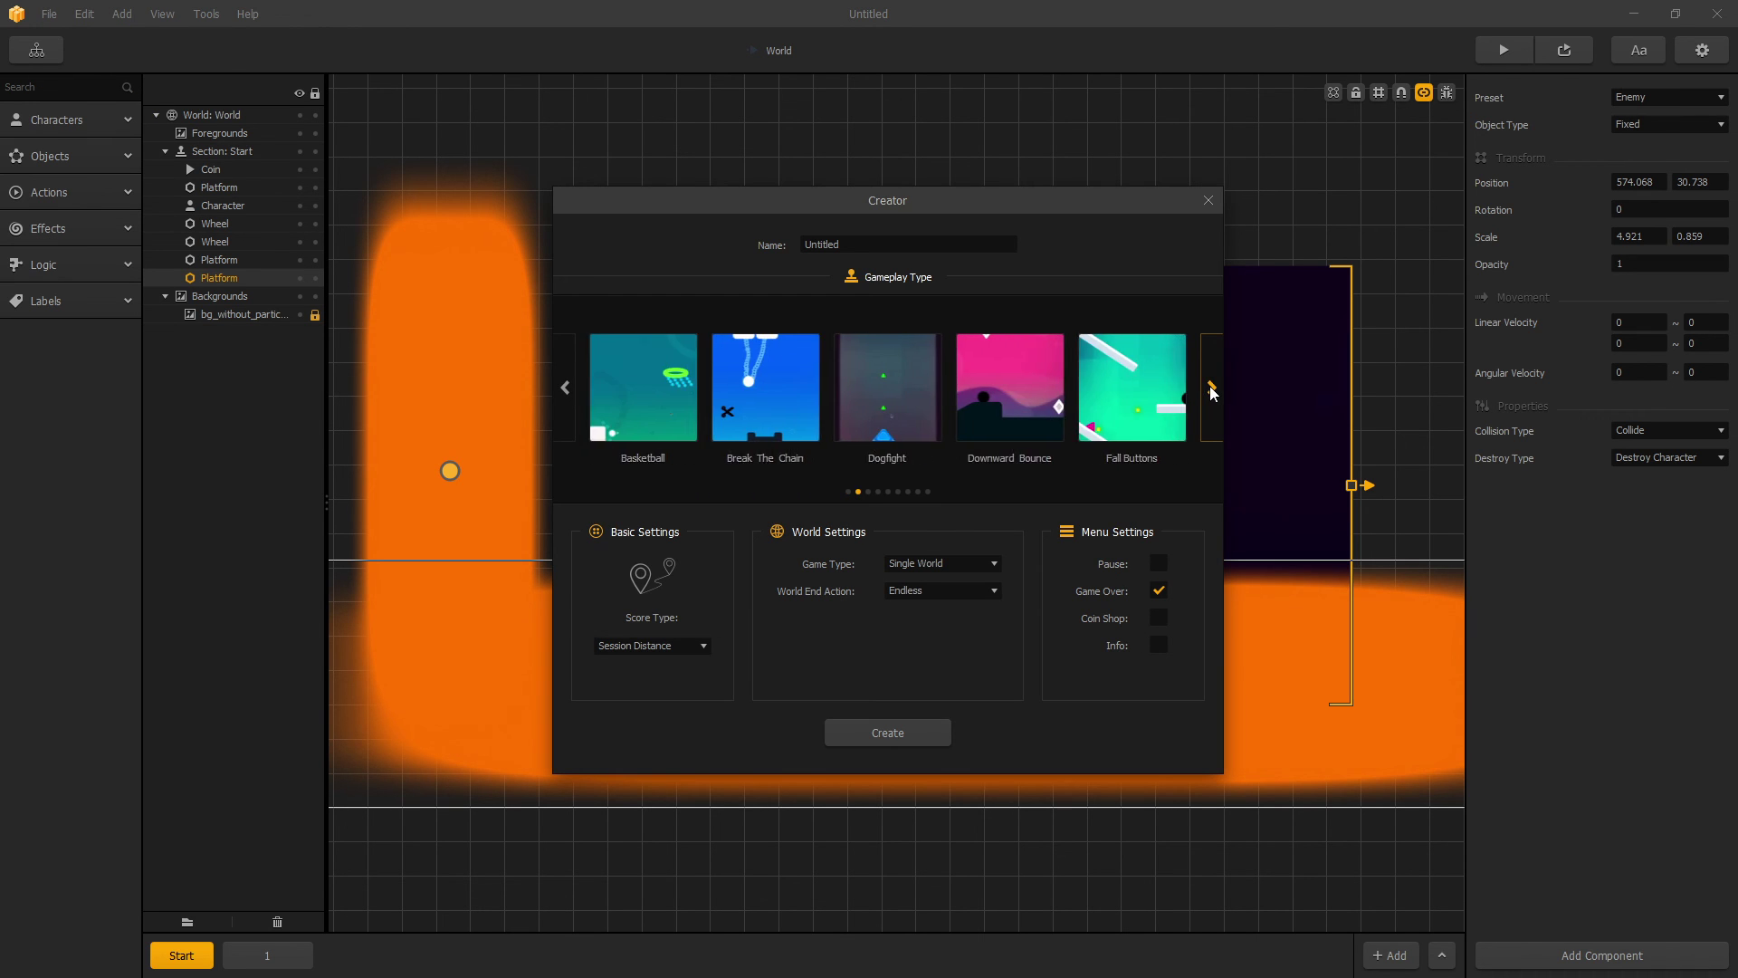
pyautogui.click(1212, 389)
pyautogui.click(1212, 389)
pyautogui.click(1212, 390)
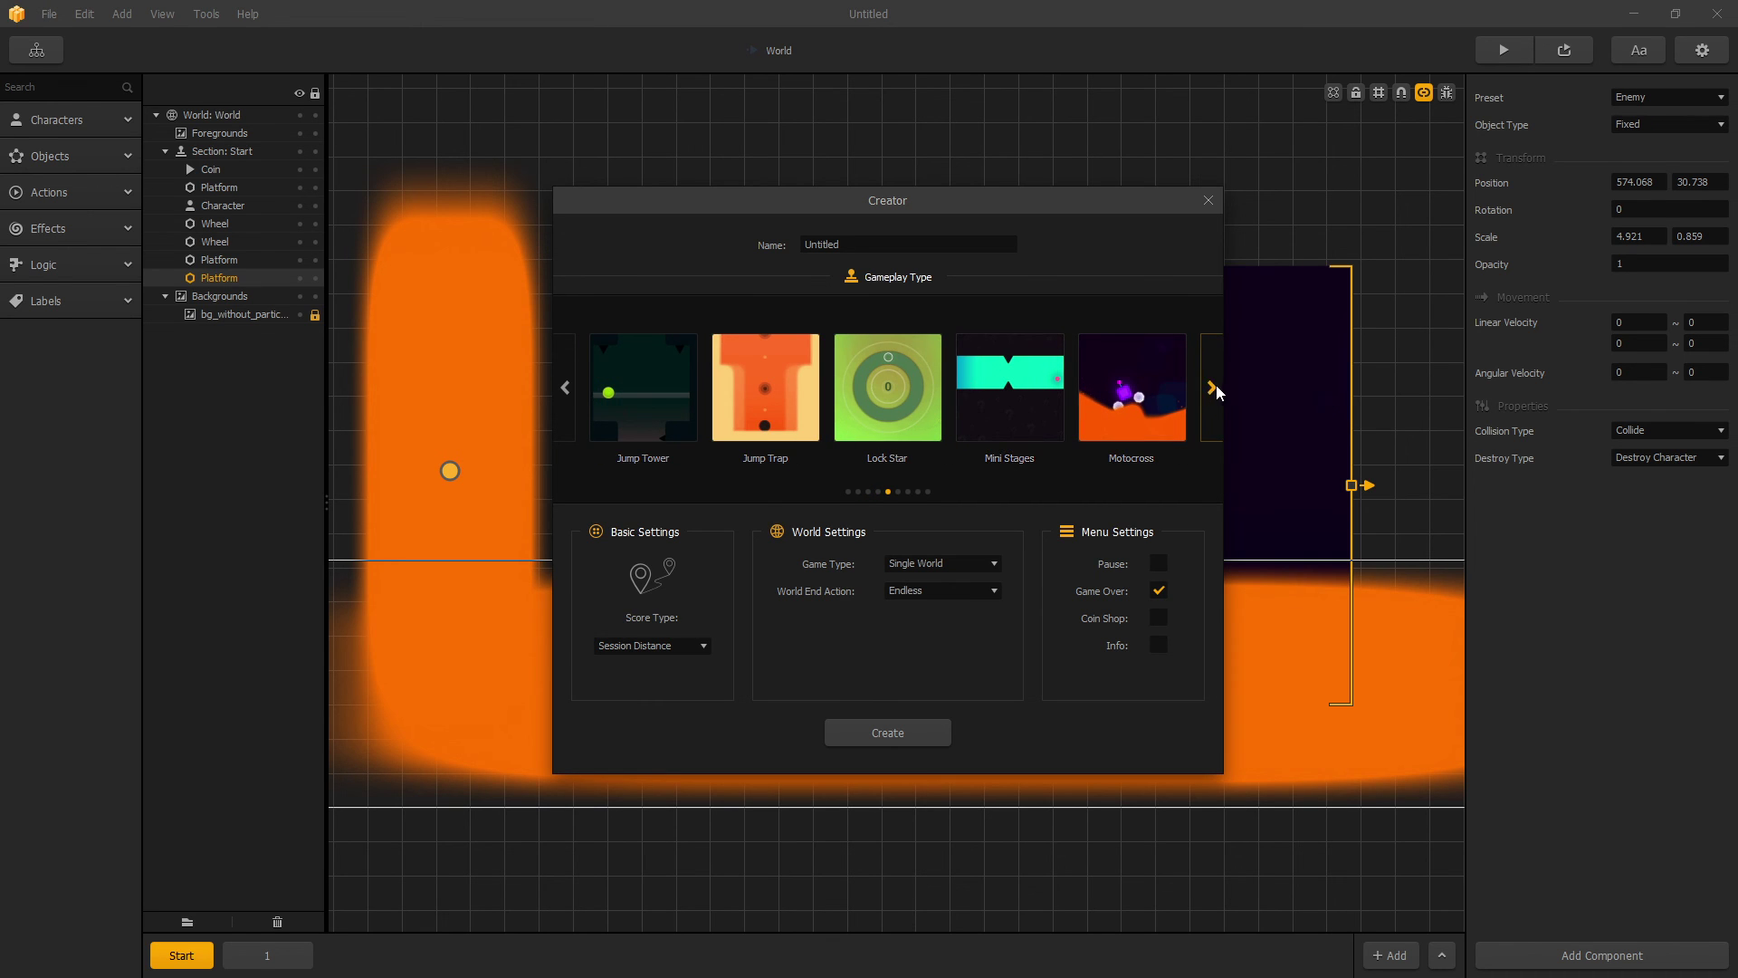
pyautogui.click(1211, 389)
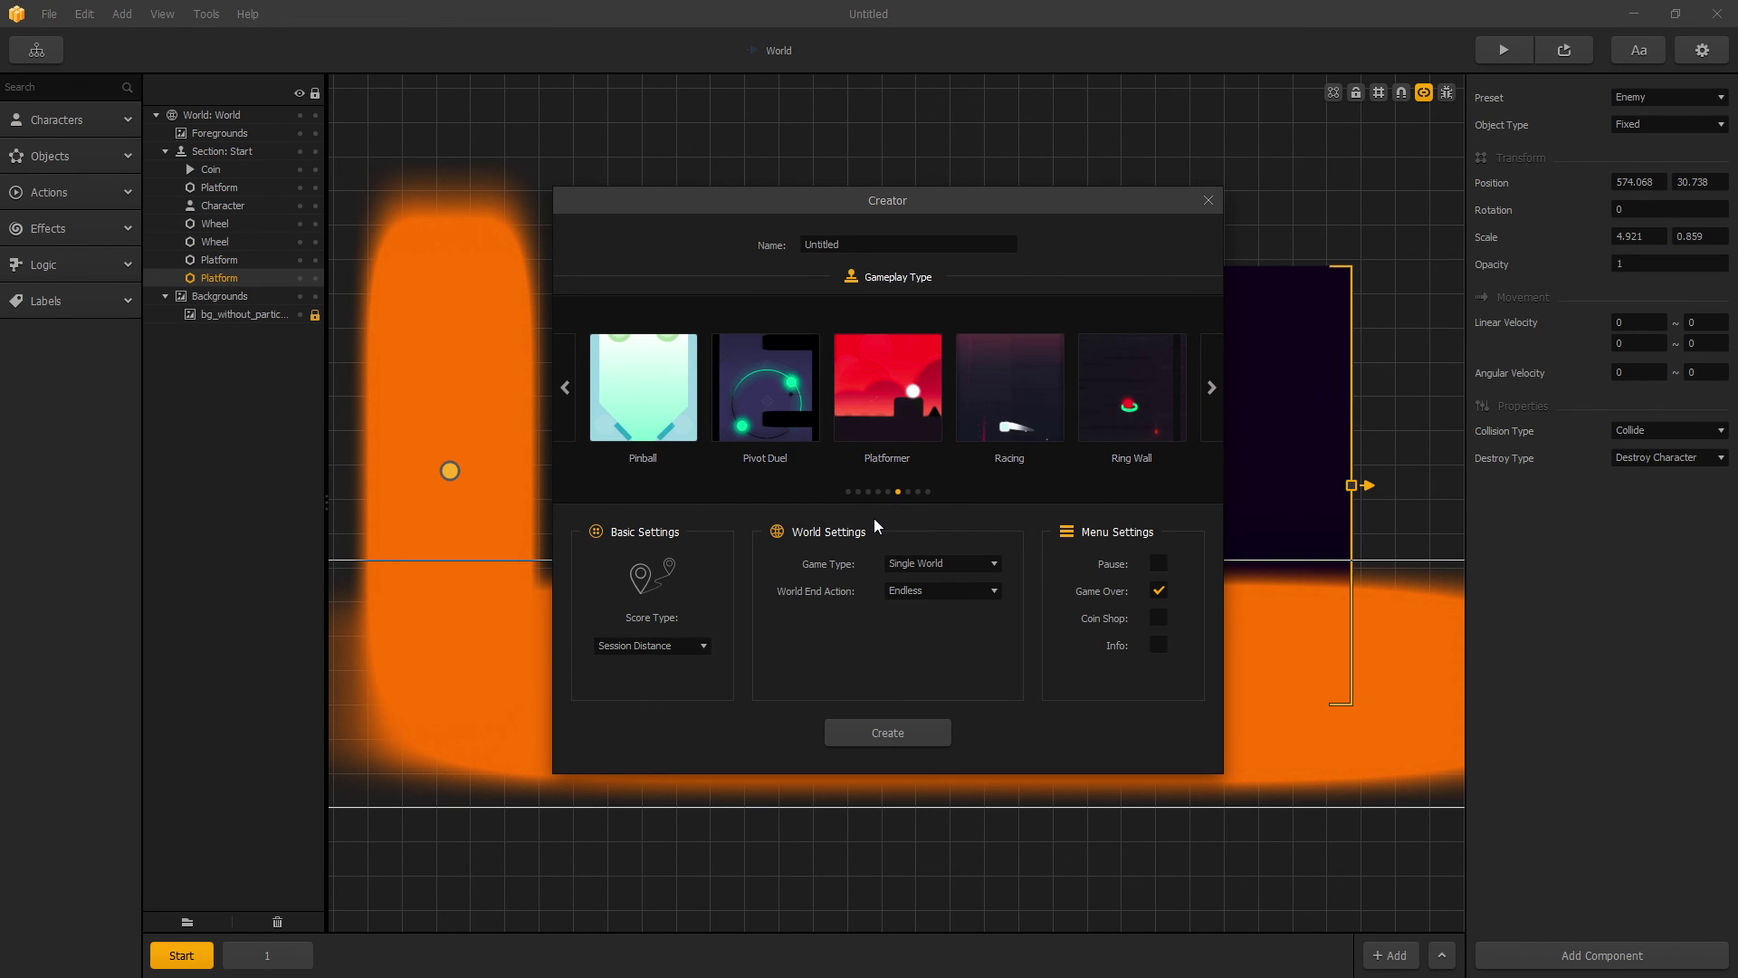